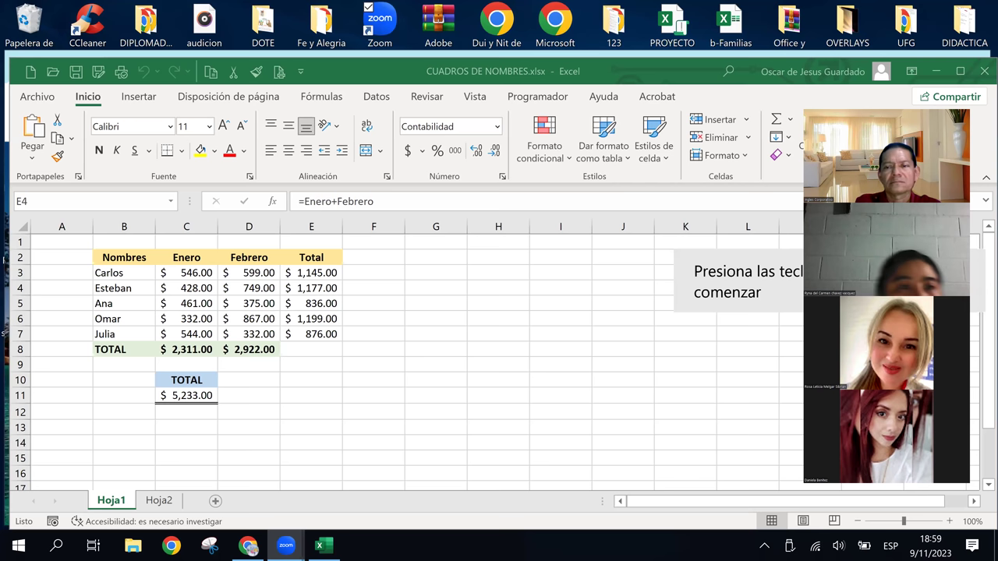
Step: Review the Total formulas for Carlos, Ana and Julia and the February total formula
click(601, 350)
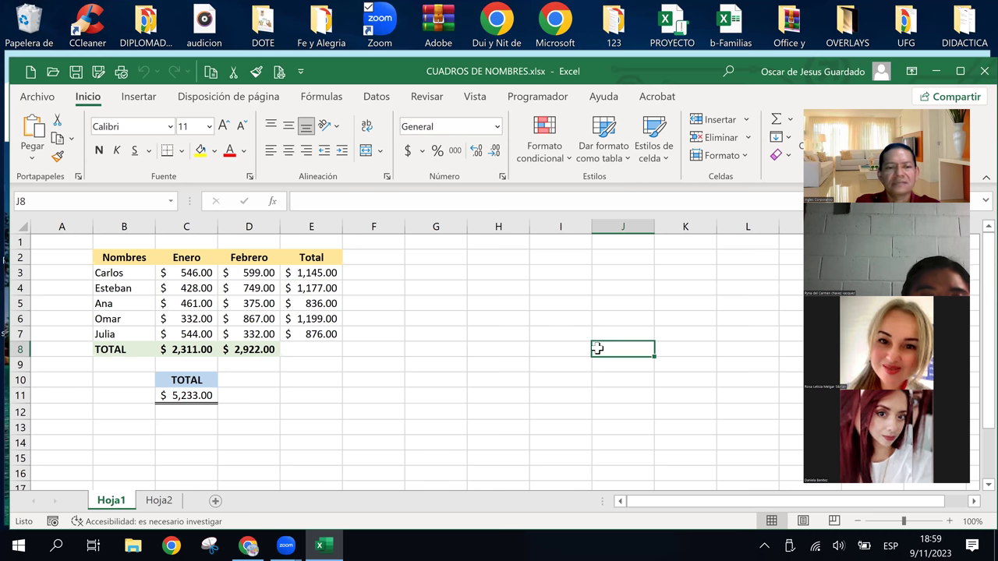
click(326, 277)
click(297, 305)
click(302, 335)
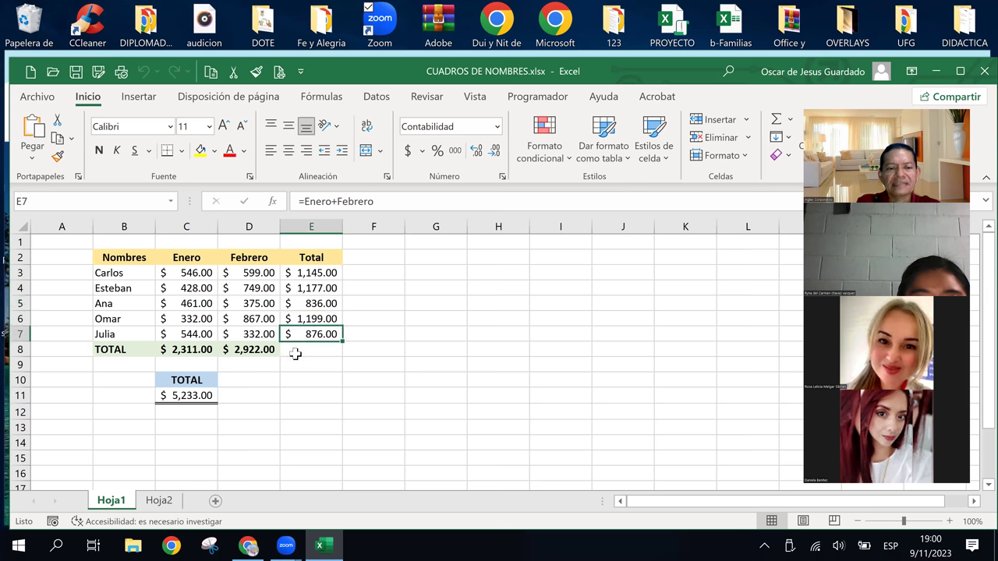
click(249, 350)
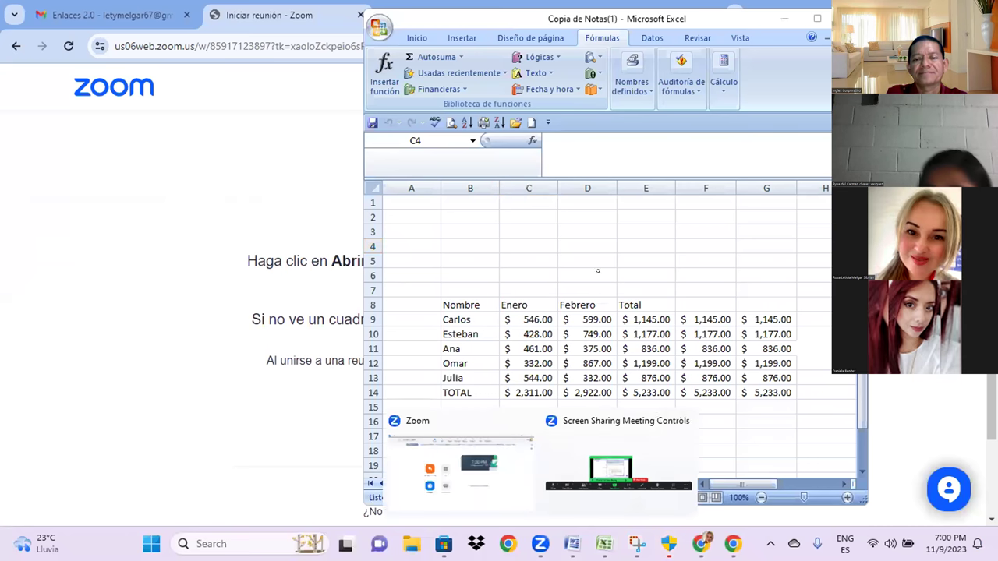
Step: Compare the named-range, range-sum and nested SUMA totals for Carlos and Esteban
click(764, 312)
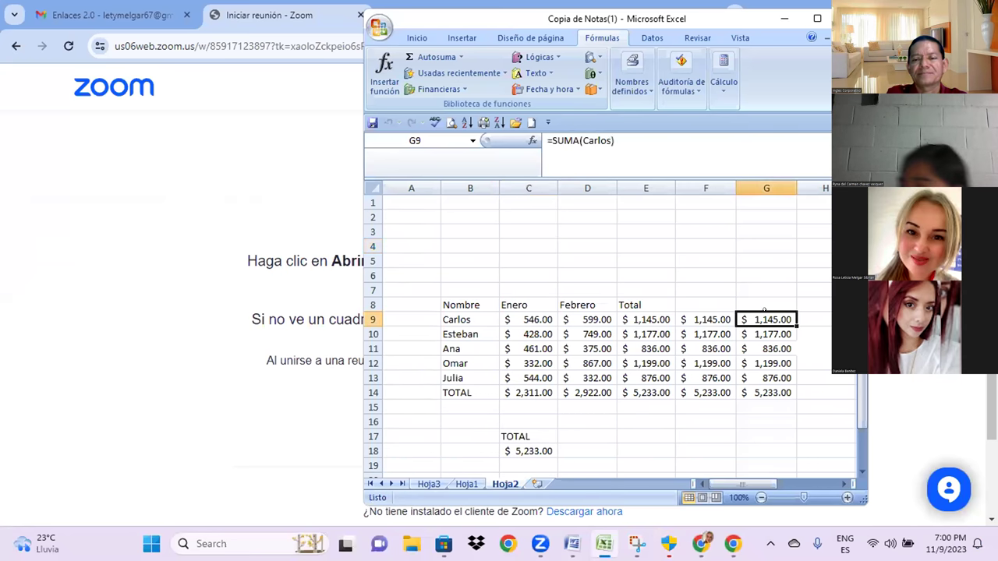
key(Right)
key(Right)
key(Right)
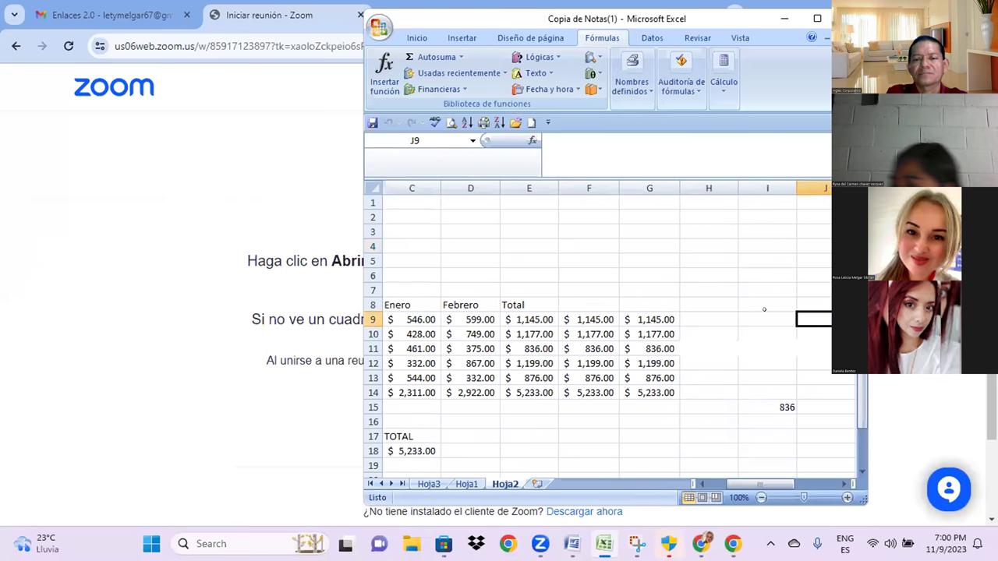
key(Left)
key(Left)
key(Left)
key(Left)
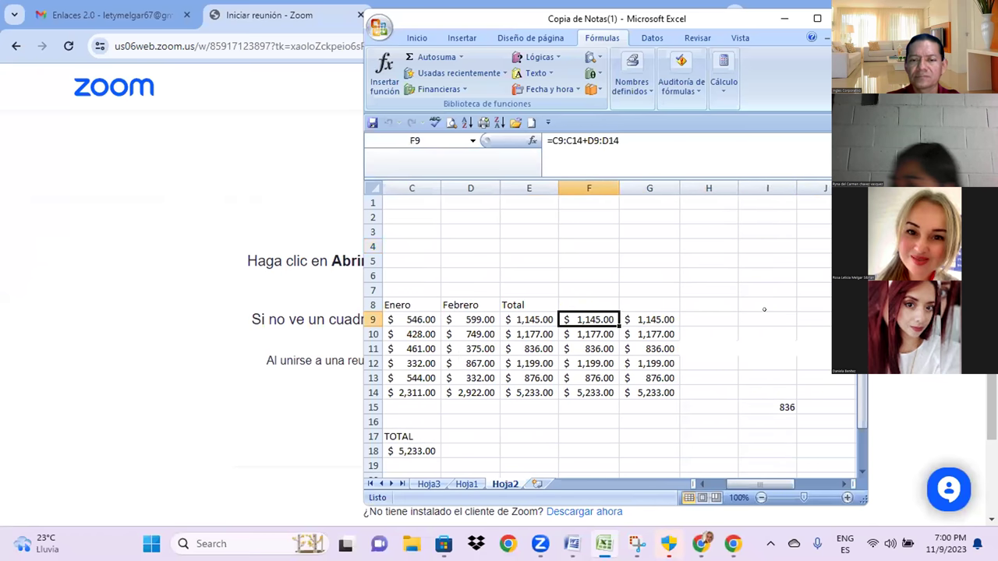
key(Left)
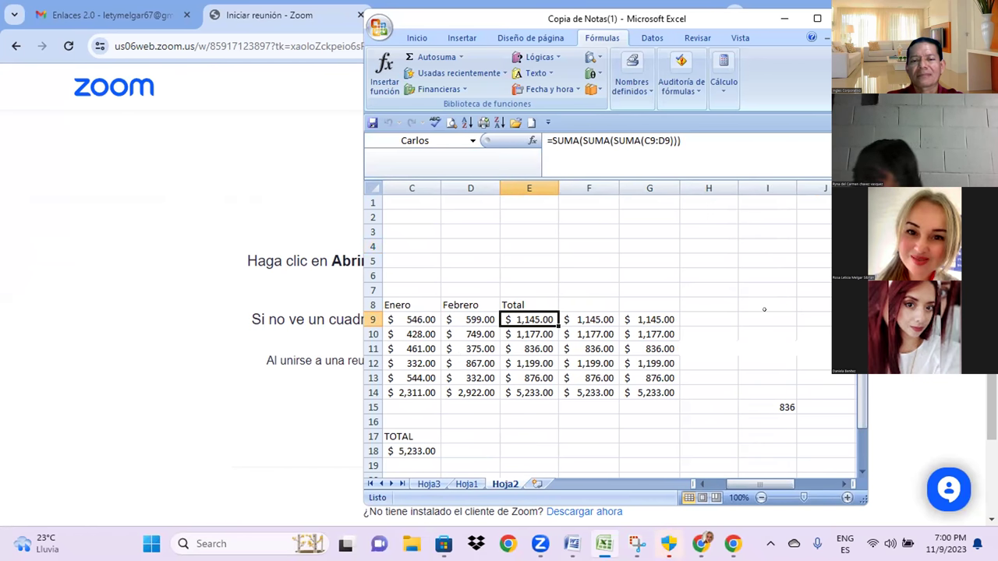
key(Down)
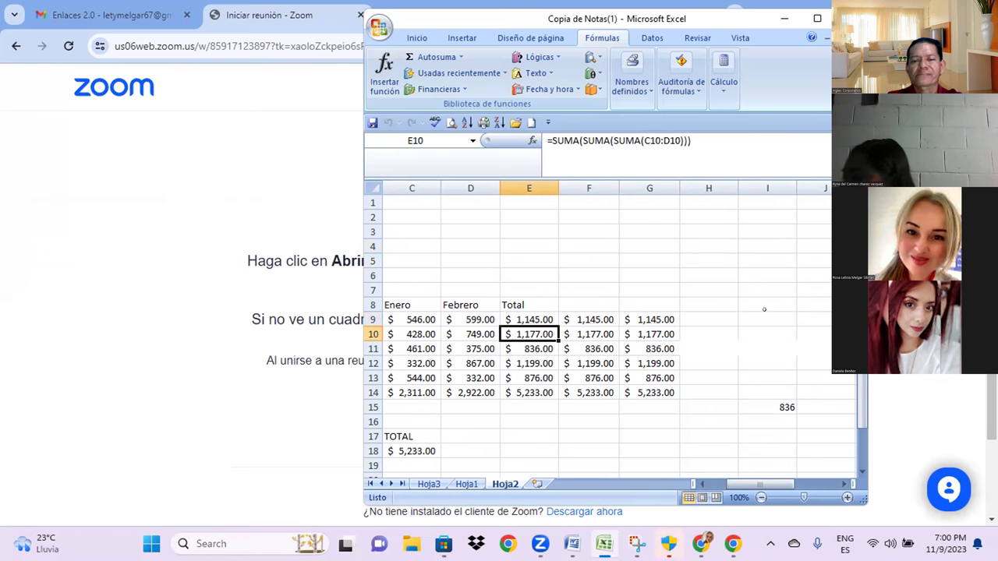
key(Right)
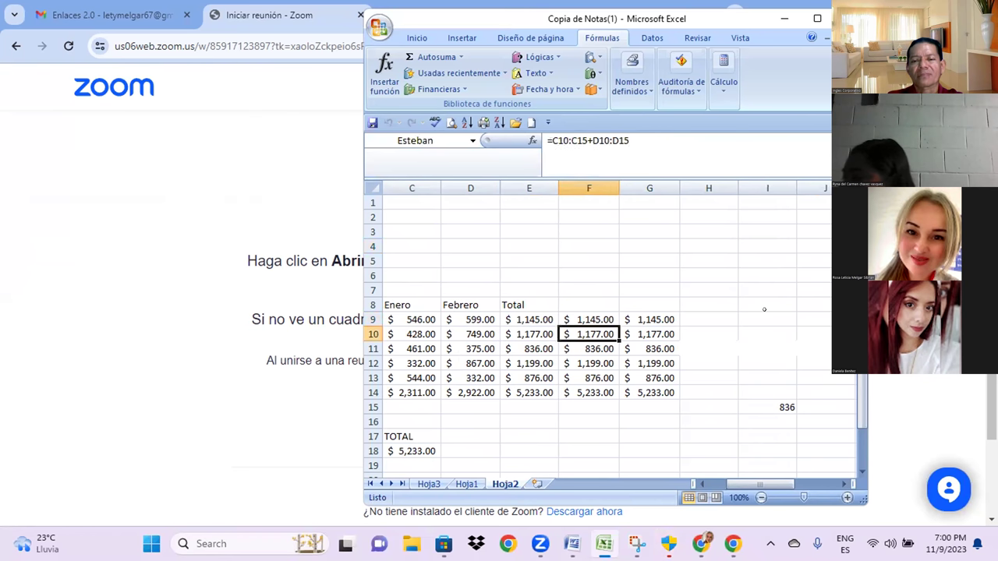
key(Right)
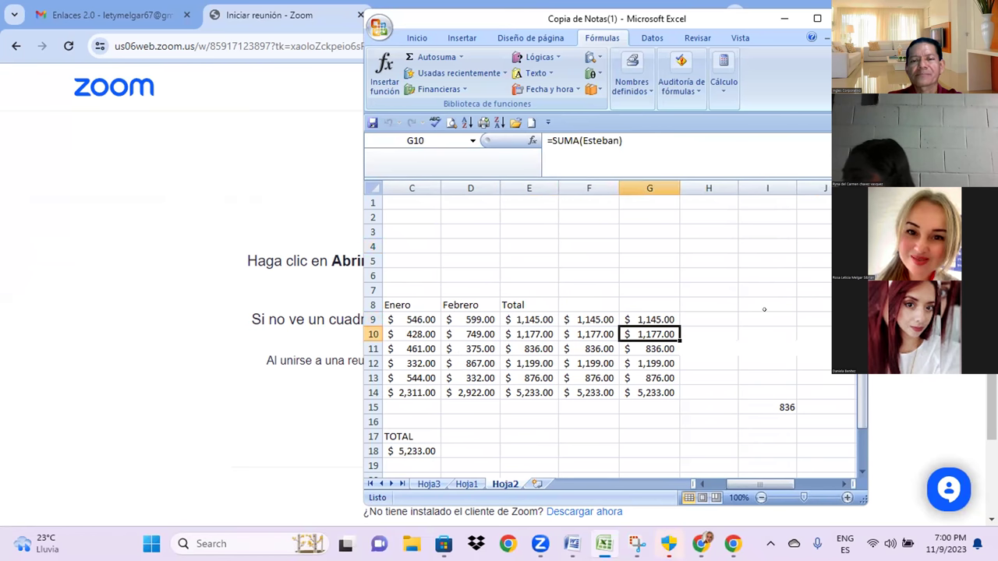
key(Up)
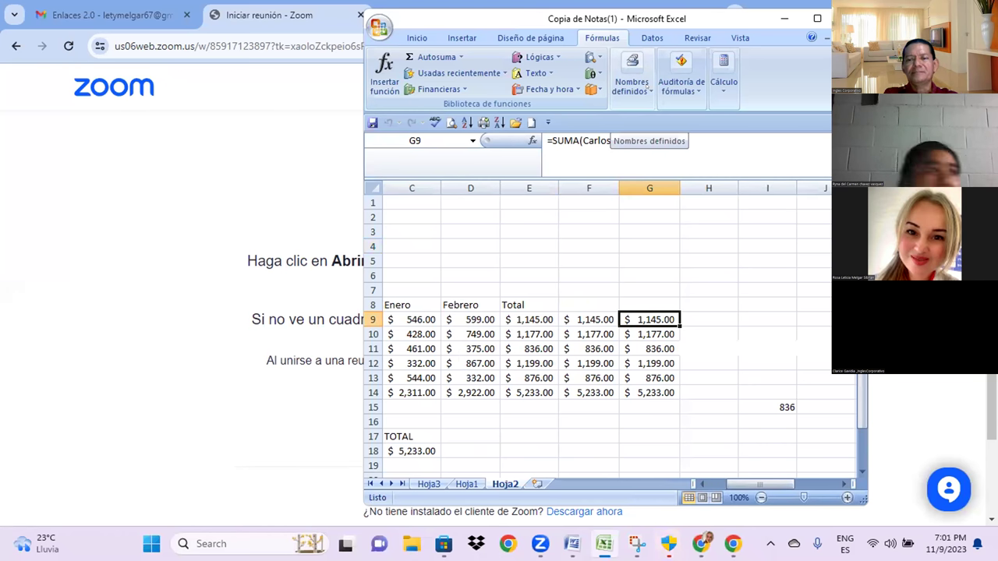
Step: Return to column A and list the workbook's defined names
click(496, 244)
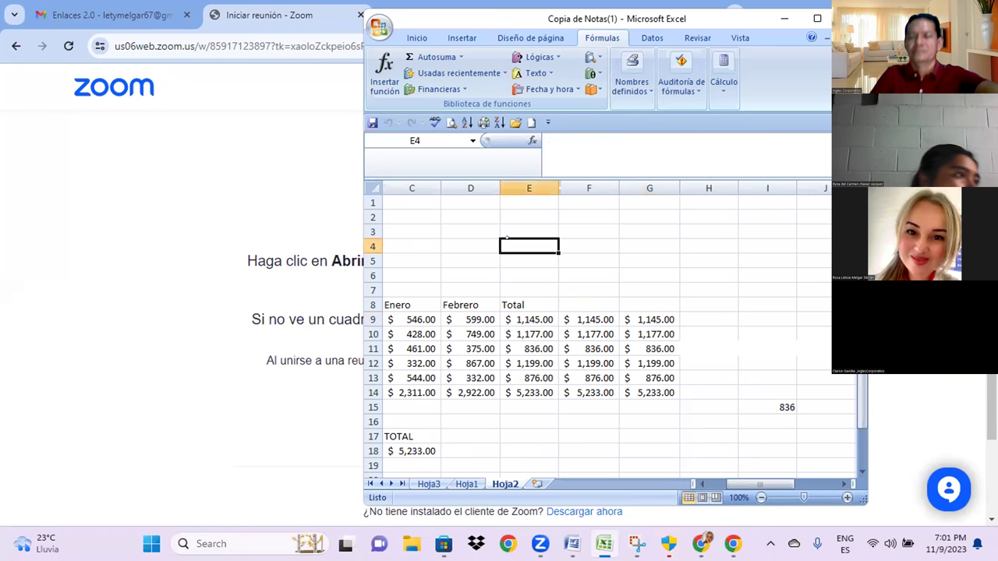
key(Home)
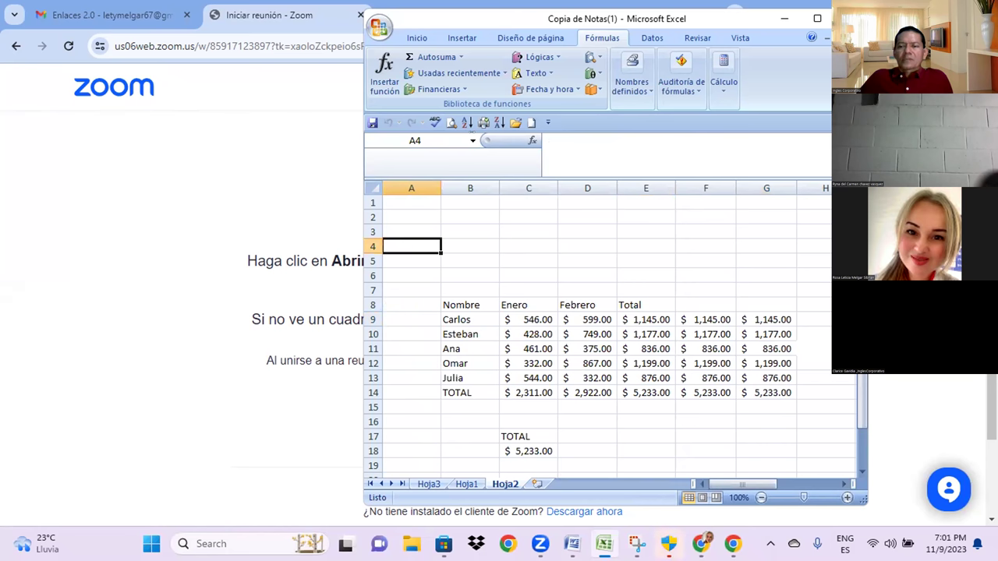
click(471, 137)
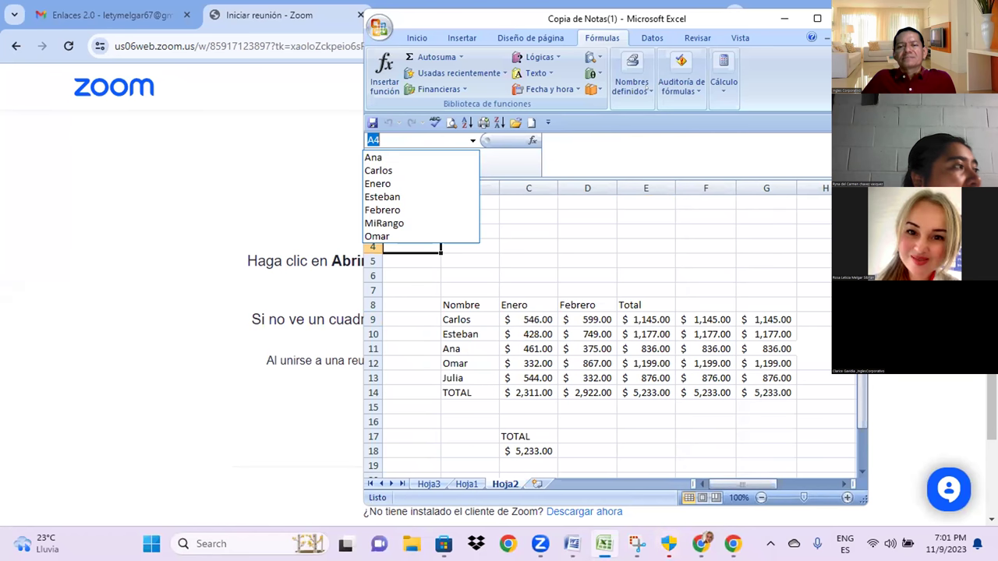
Step: In the Name Manager, delete the names Ana, Carlos and Enero
click(631, 82)
click(631, 82)
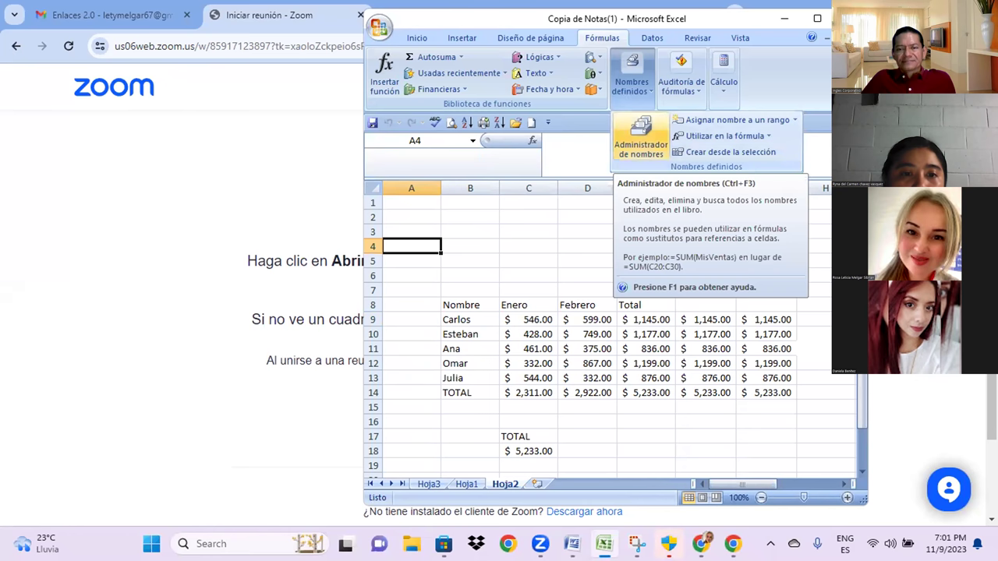
click(640, 137)
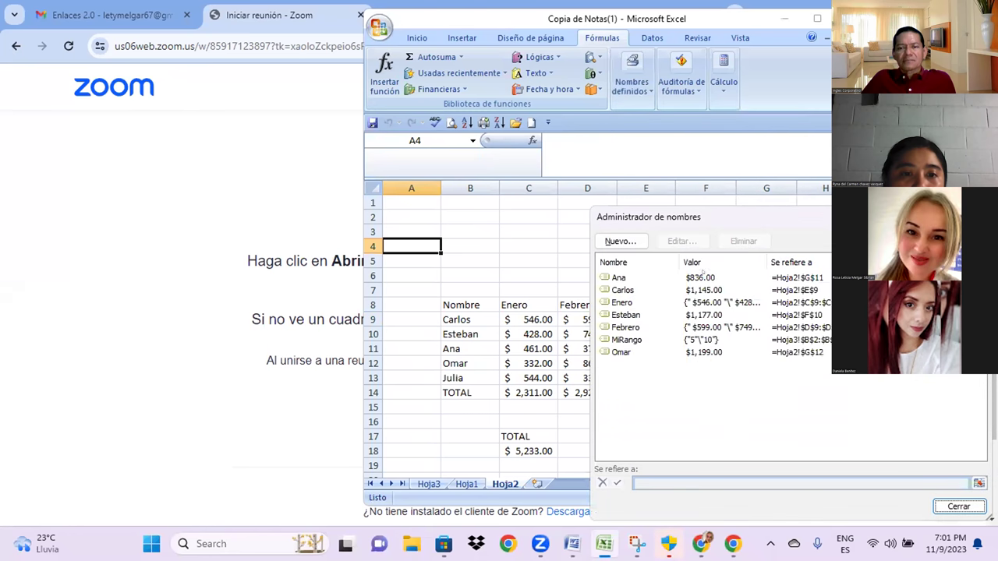
click(703, 276)
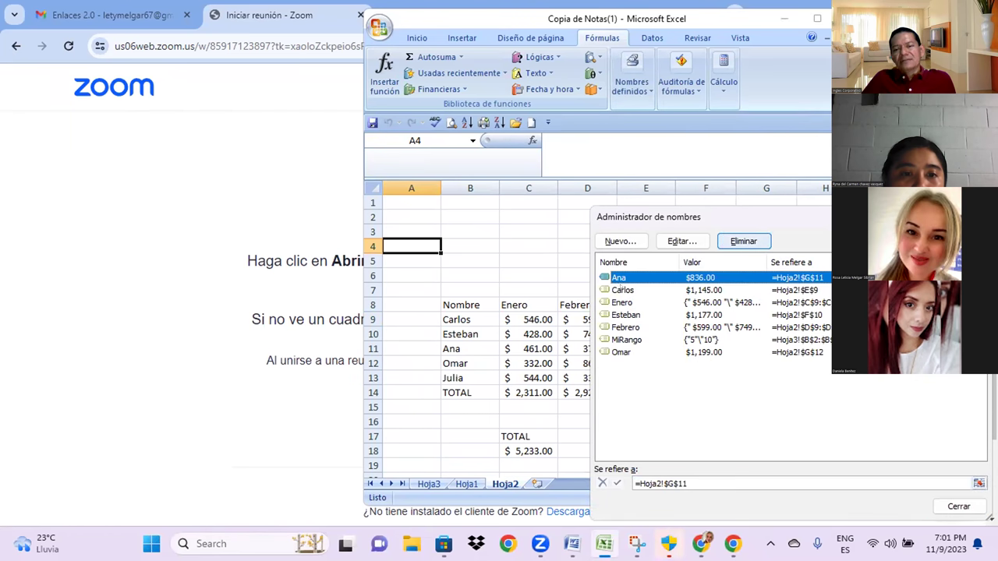
click(743, 241)
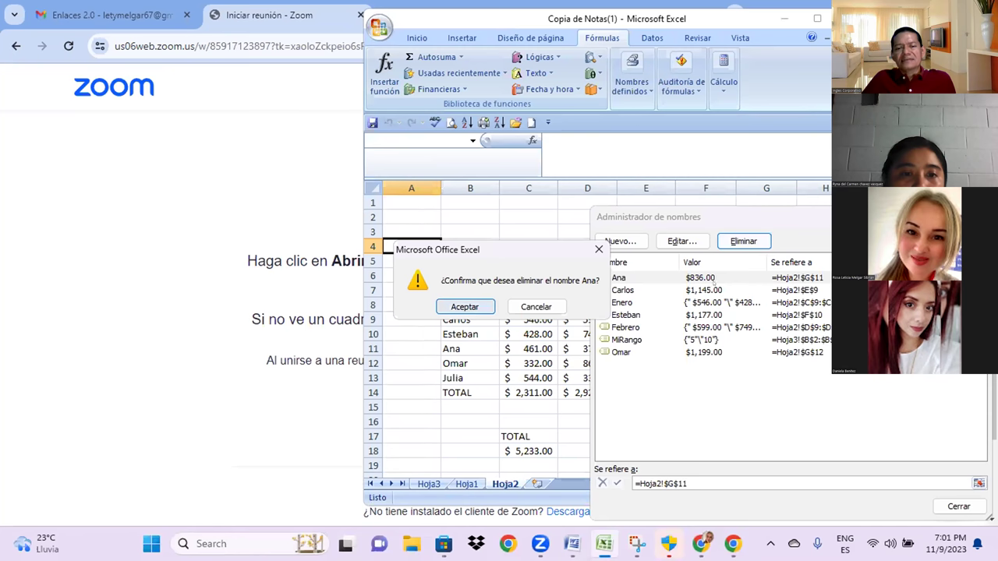
key(Return)
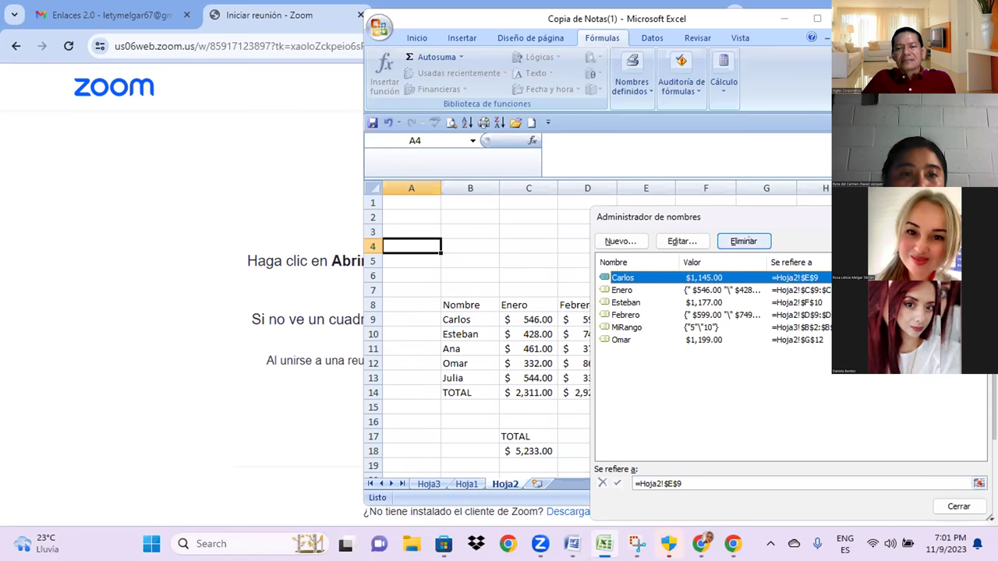
click(743, 241)
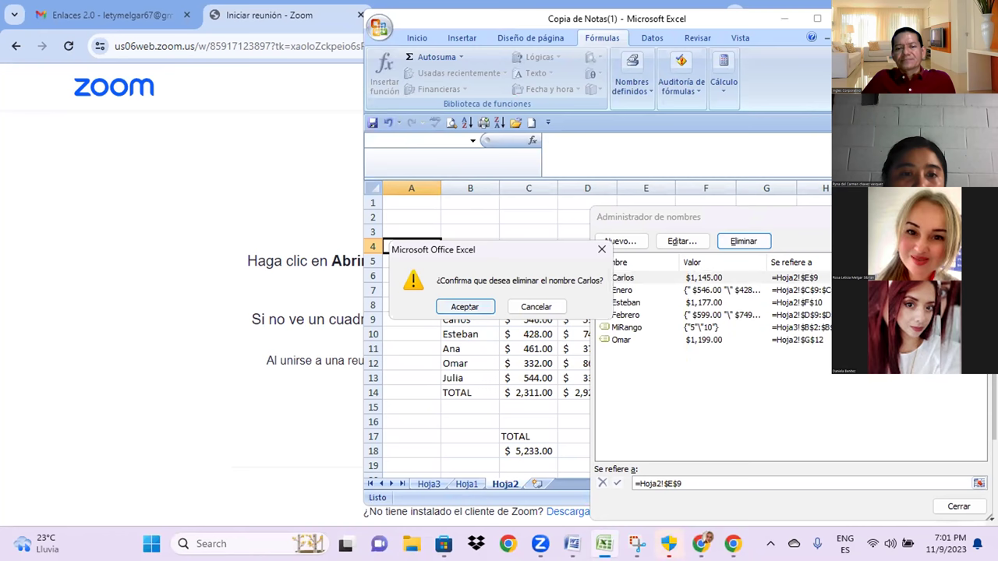
click(461, 297)
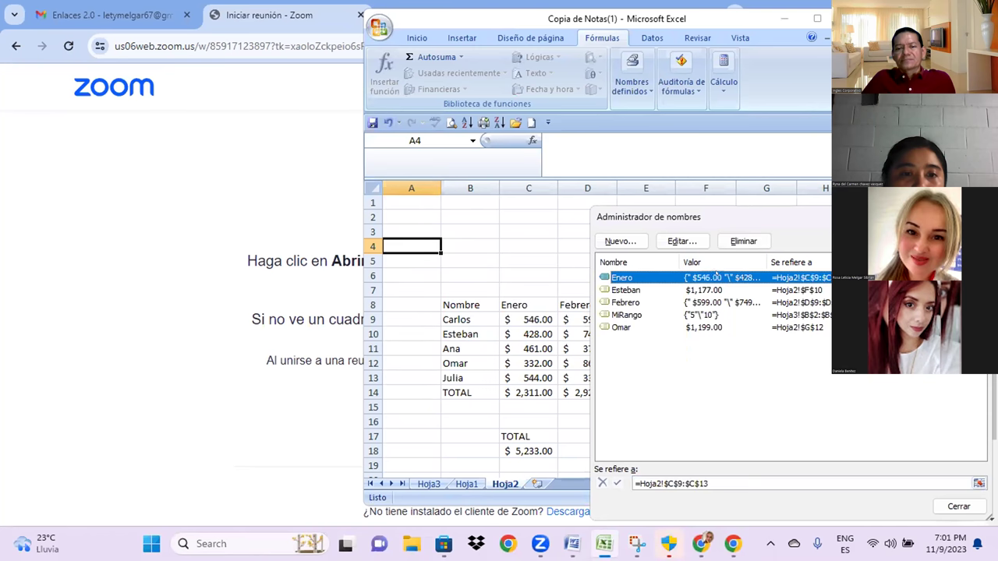
click(743, 242)
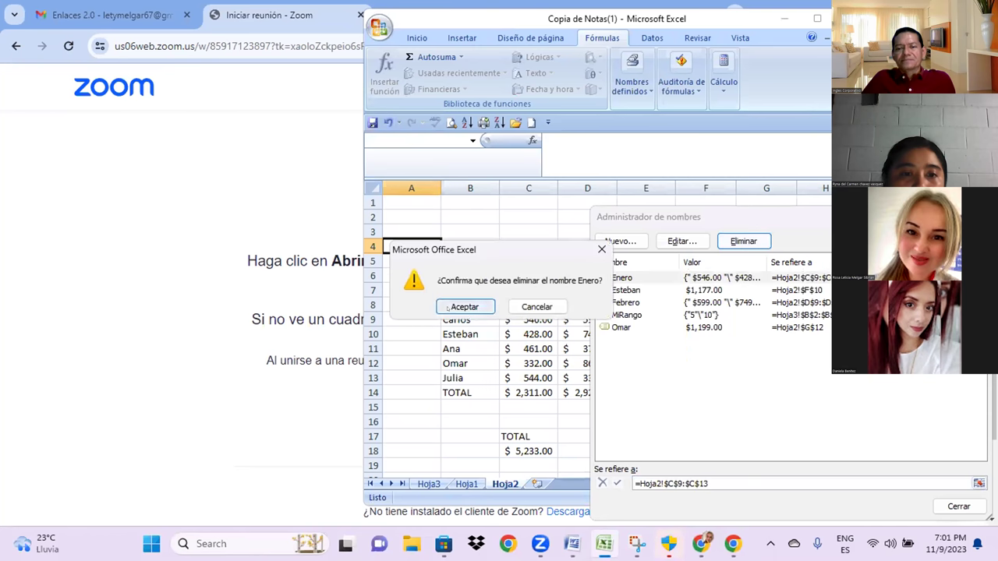
click(448, 307)
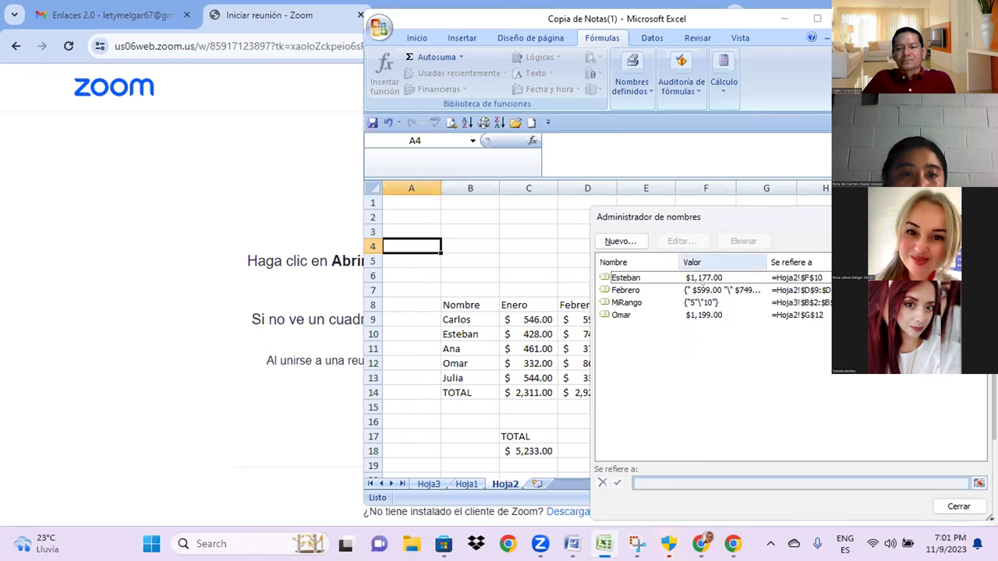
Step: Delete the remaining names Esteban, MiRango, Febrero and Omar, then close the Name Manager
click(680, 277)
click(743, 241)
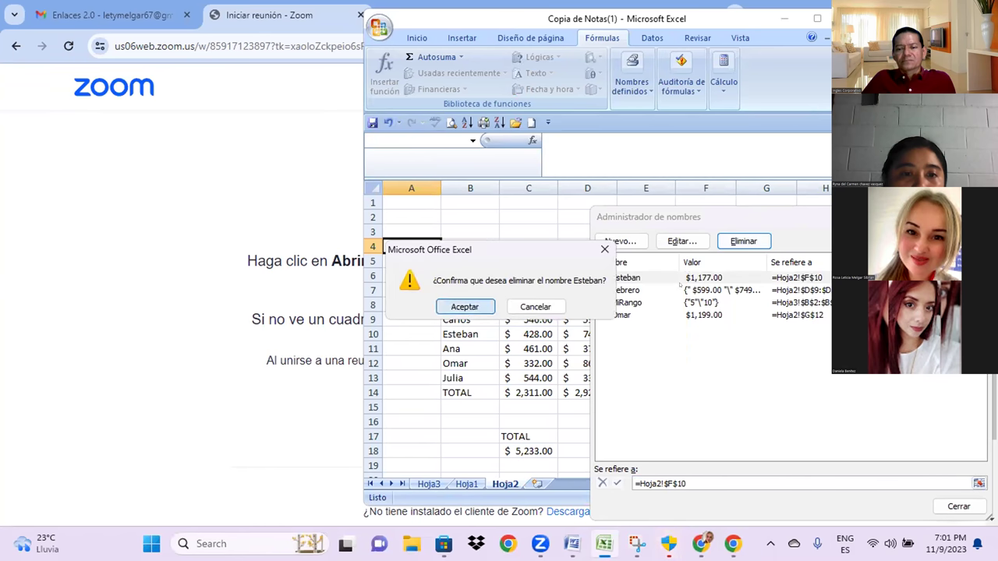
key(Return)
click(680, 290)
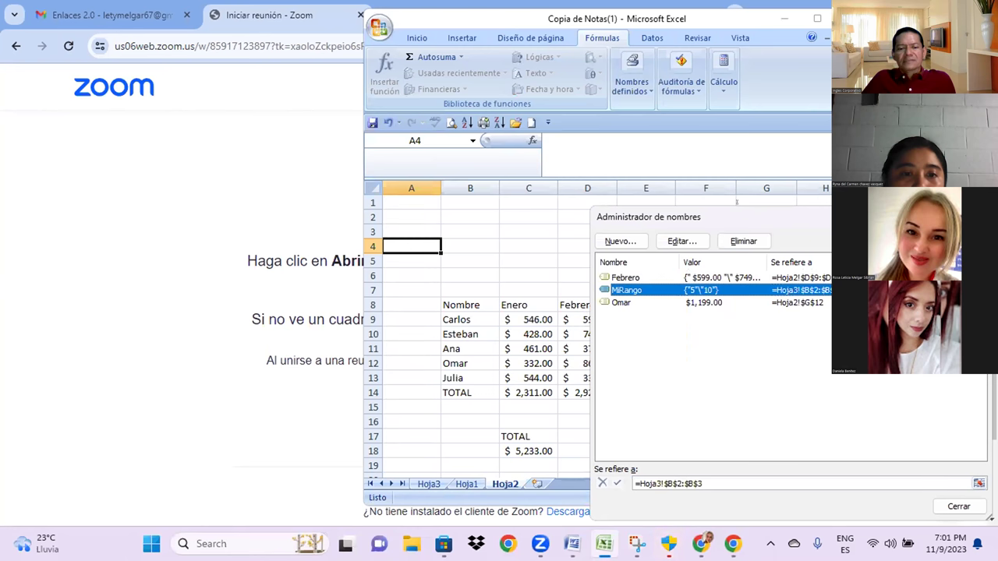
click(729, 244)
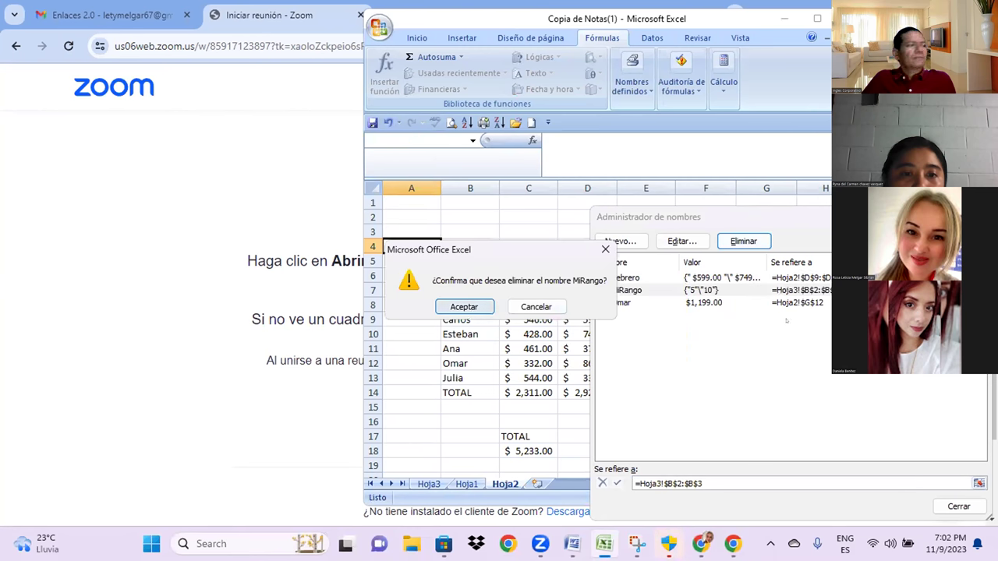
key(Return)
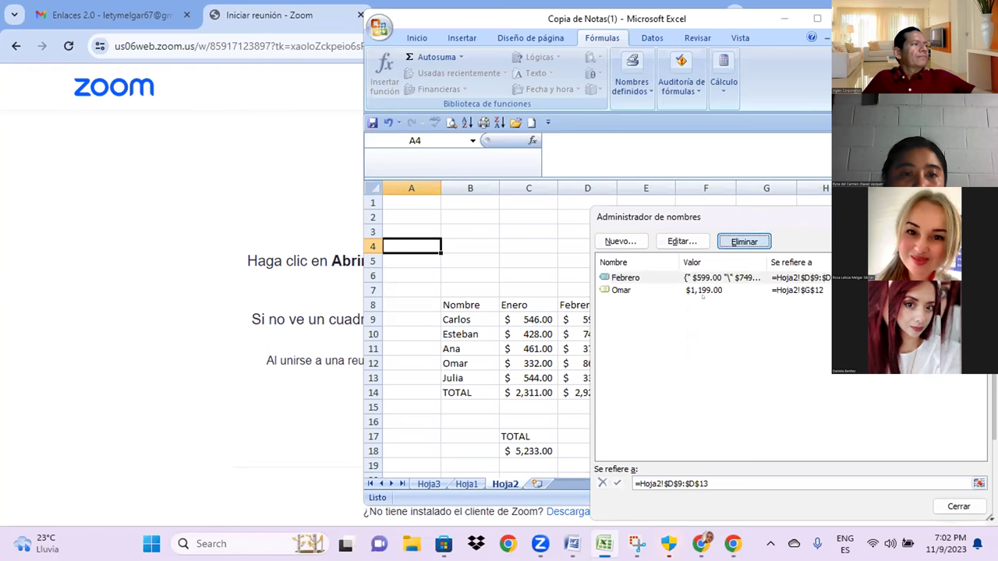
click(744, 242)
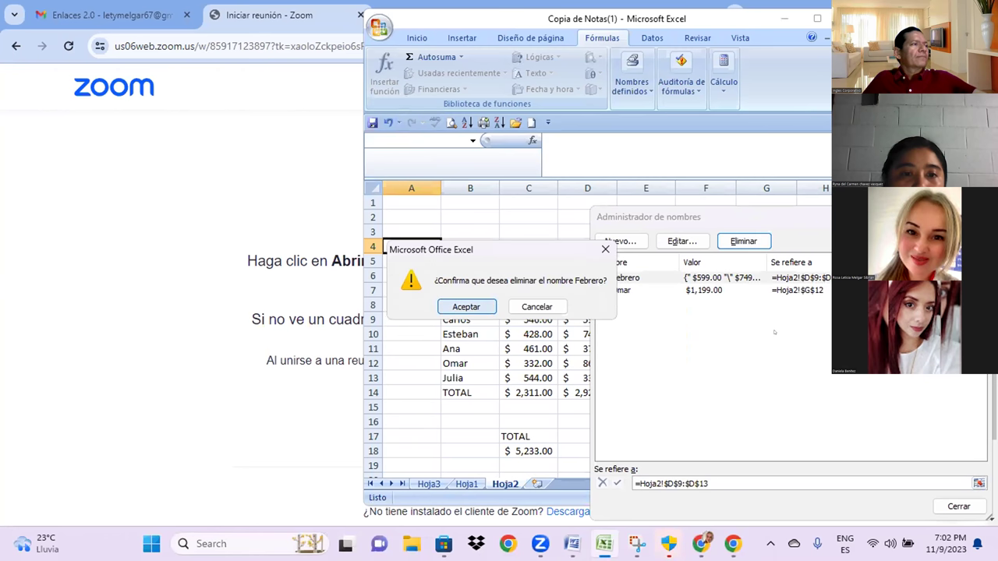
key(Return)
click(705, 275)
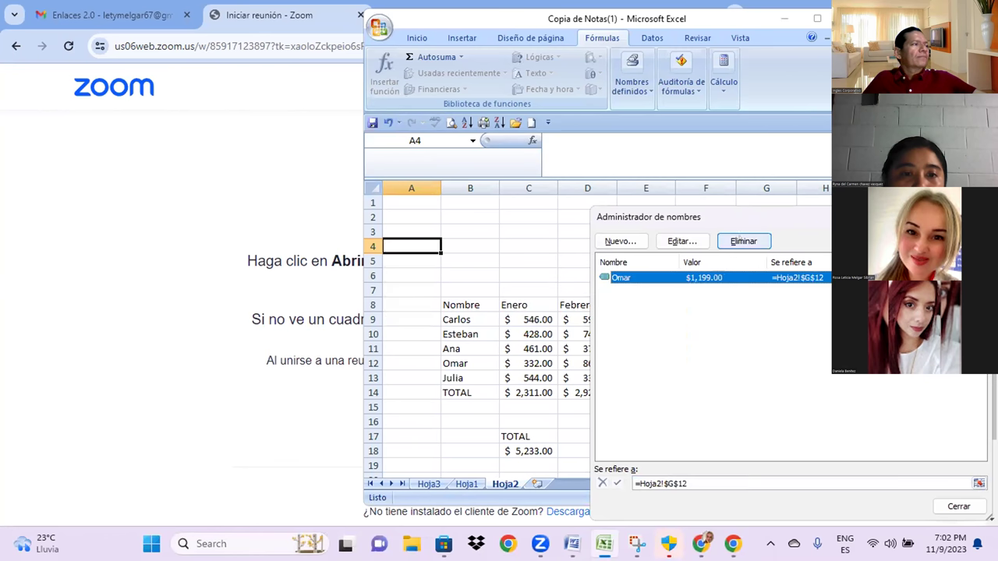
click(744, 242)
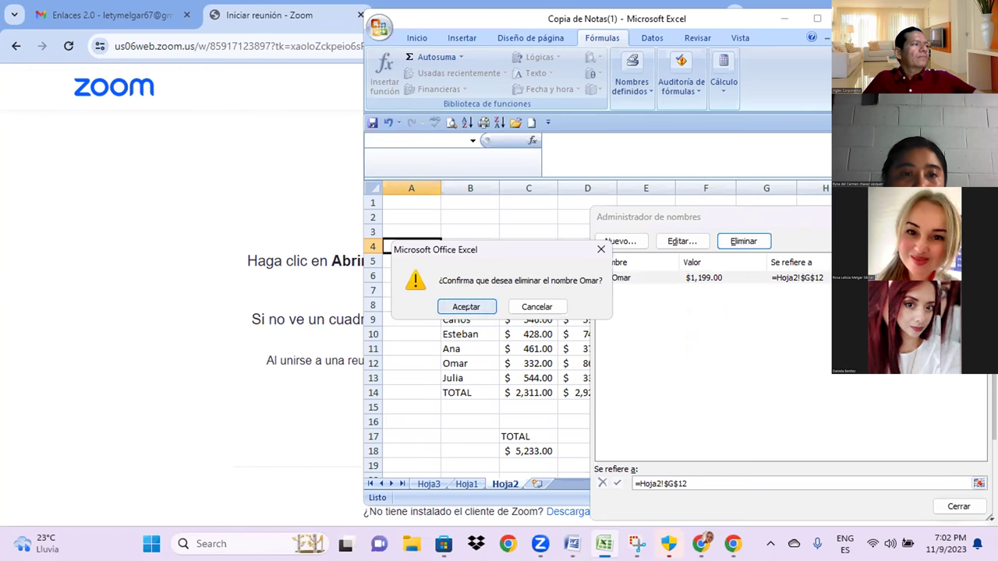
key(Return)
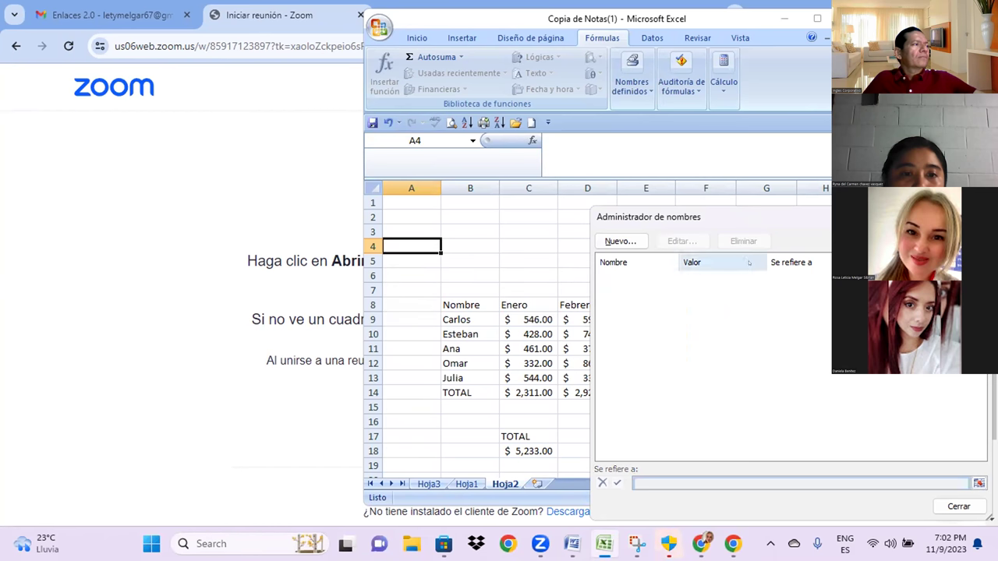
drag(750, 260, 668, 263)
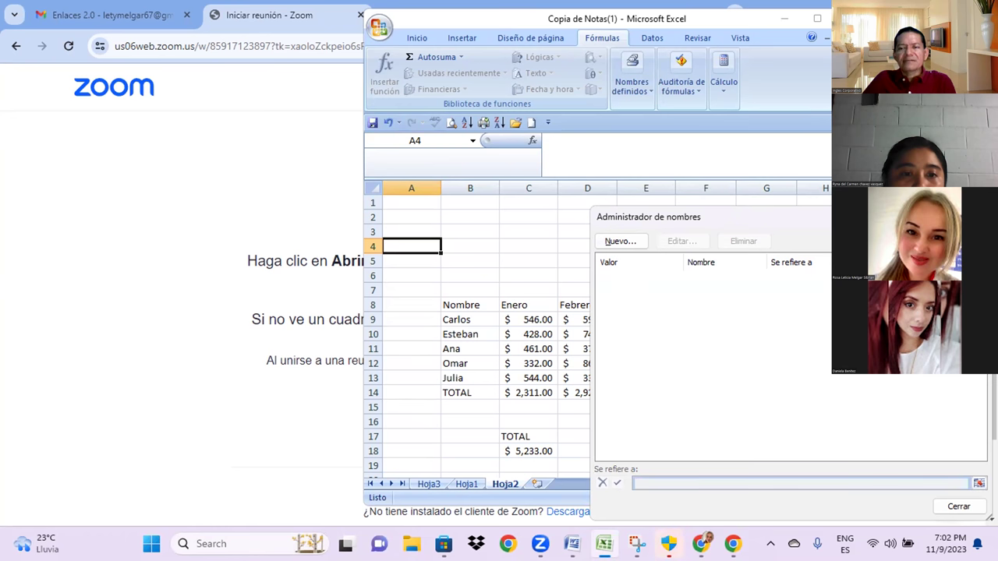
key(Escape)
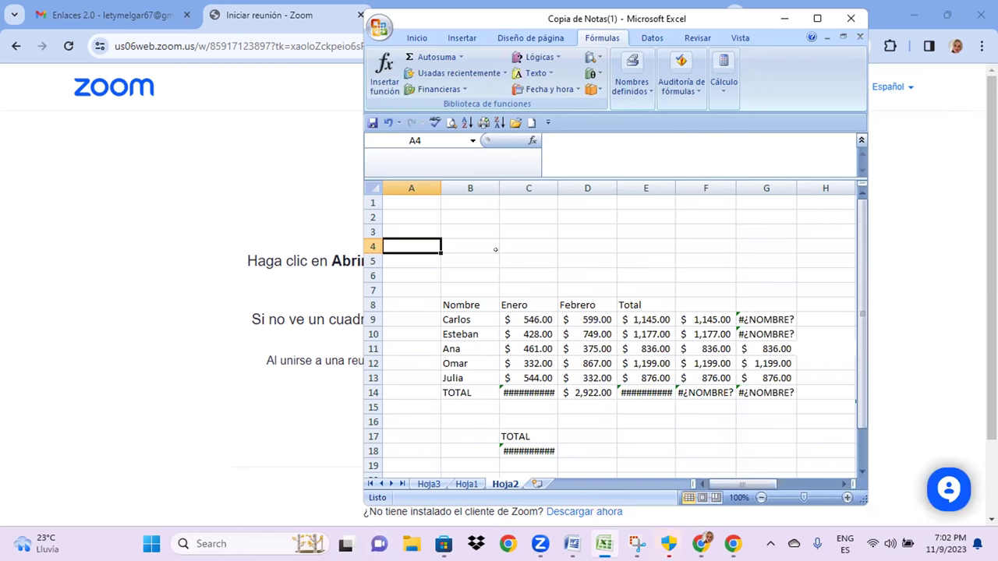
Step: Inspect the broken formulas in G14, E14 and C14 of the TOTAL row
click(657, 239)
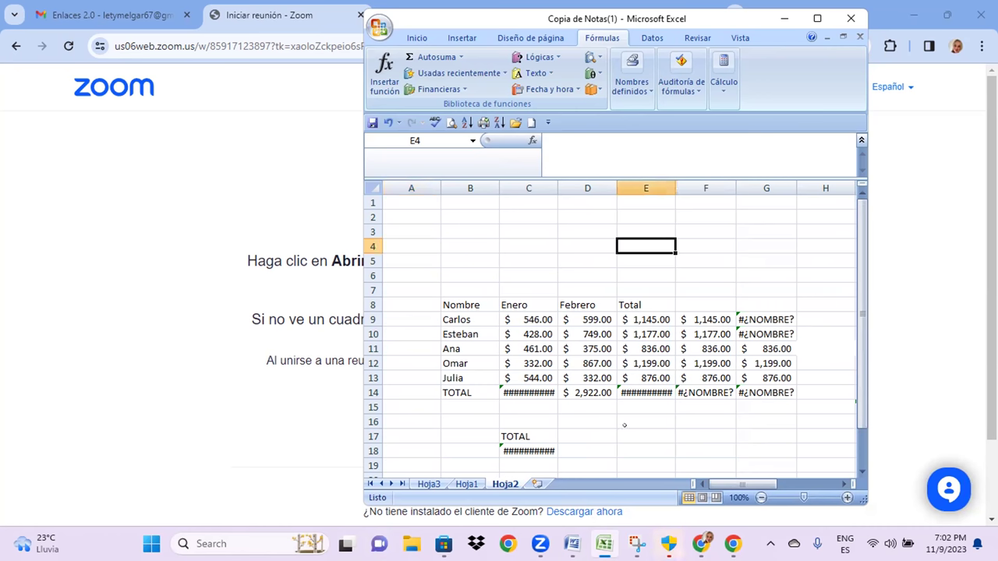
click(761, 415)
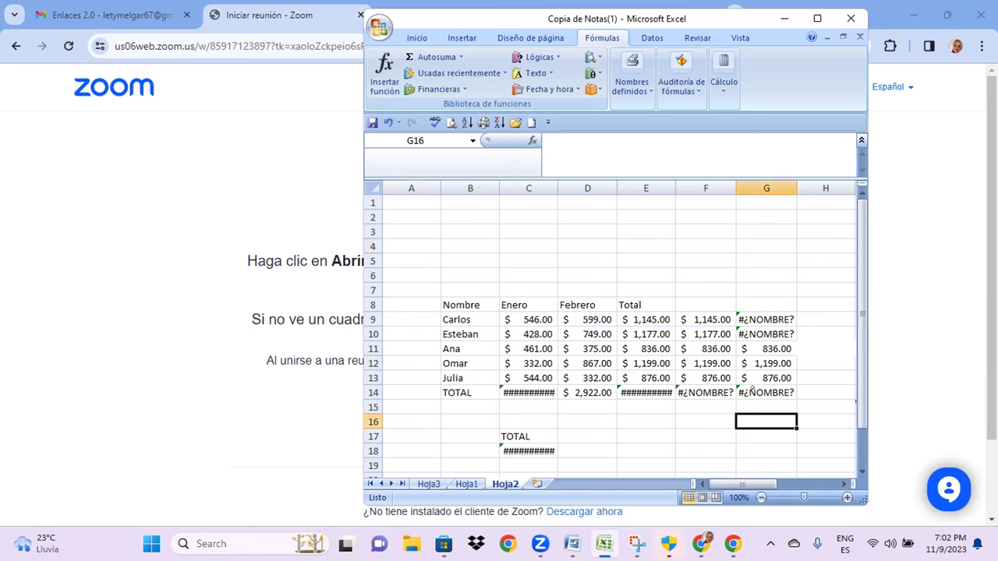
click(751, 389)
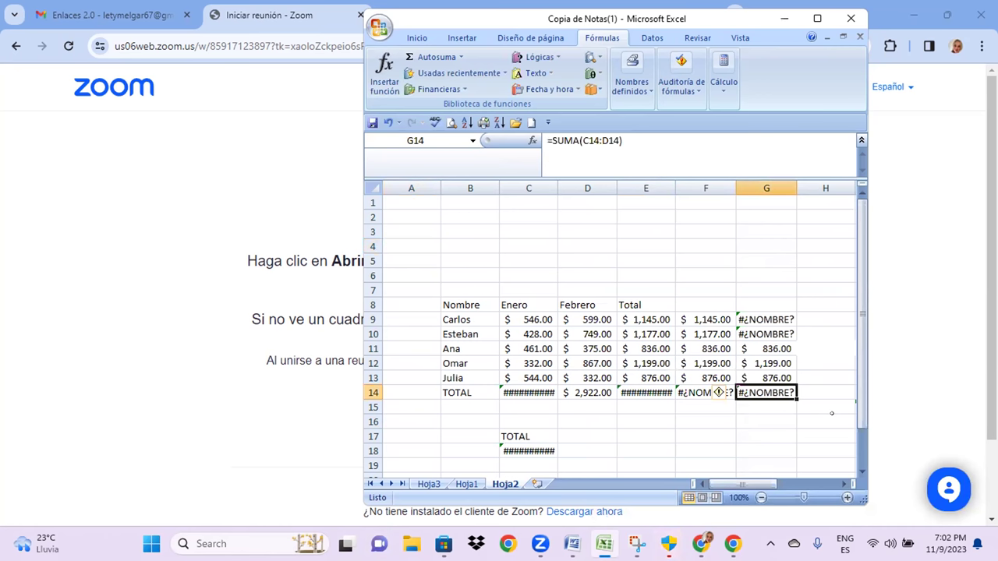
click(645, 392)
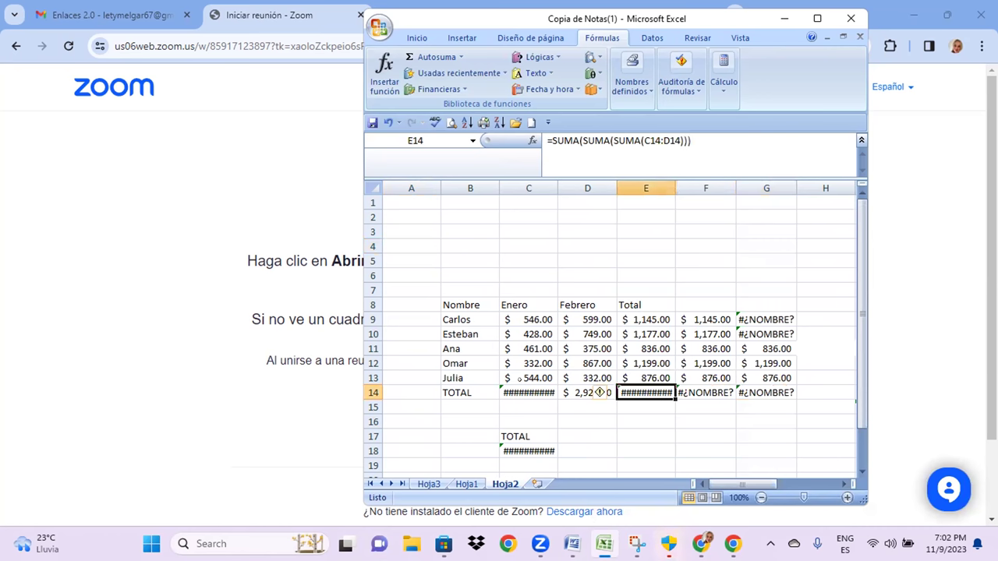
click(524, 390)
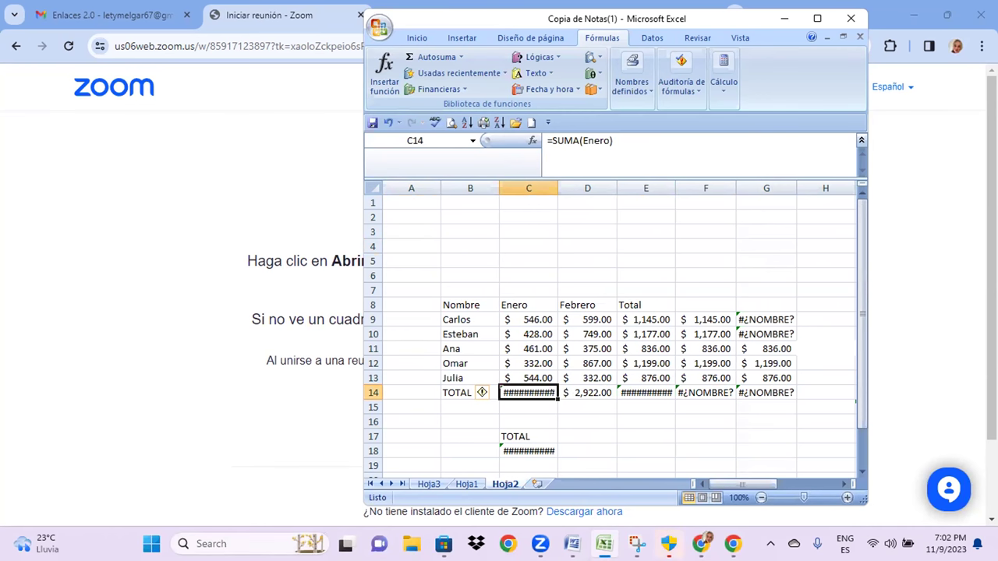
double_click(543, 392)
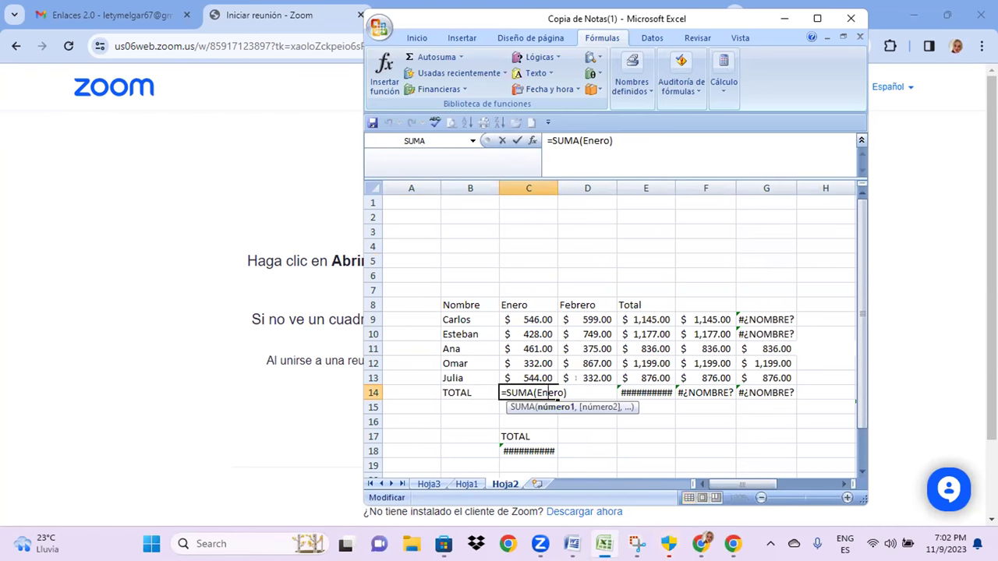
click(654, 391)
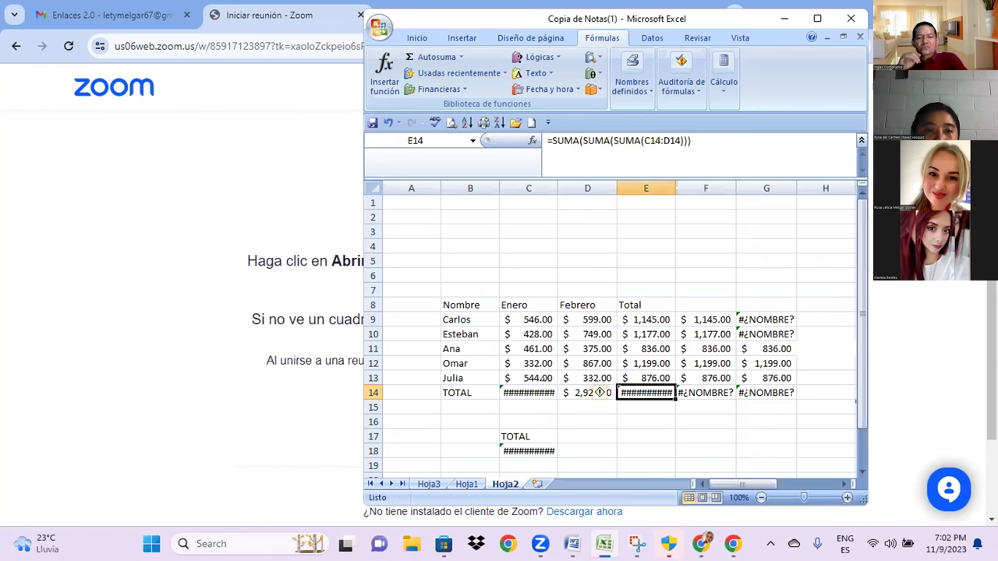
click(540, 388)
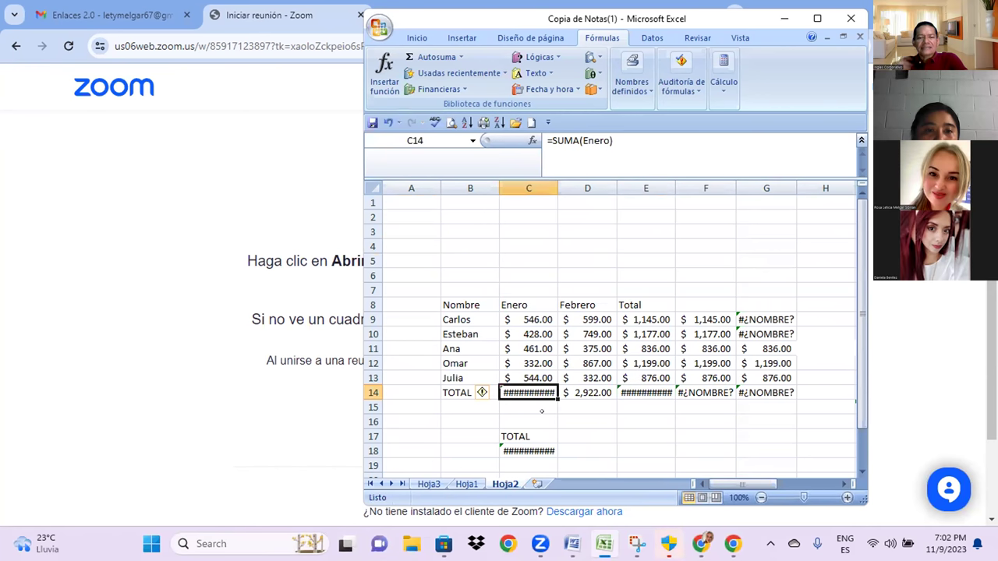
Step: Fill C14:G14 with =SUMA(Enero) at once, then clear those TOTAL row cells
drag(557, 399, 558, 400)
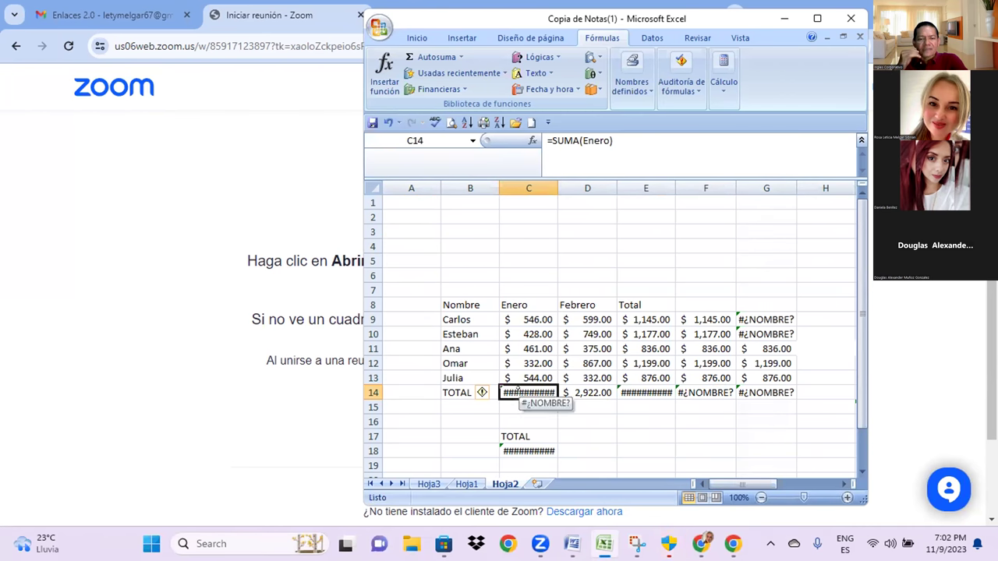
drag(519, 388, 760, 393)
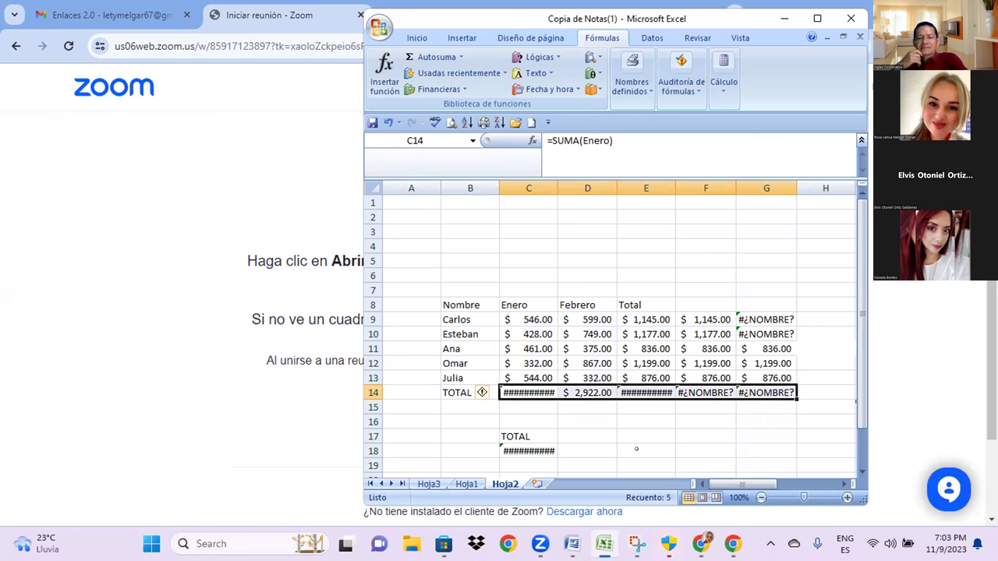
key(BackSpace)
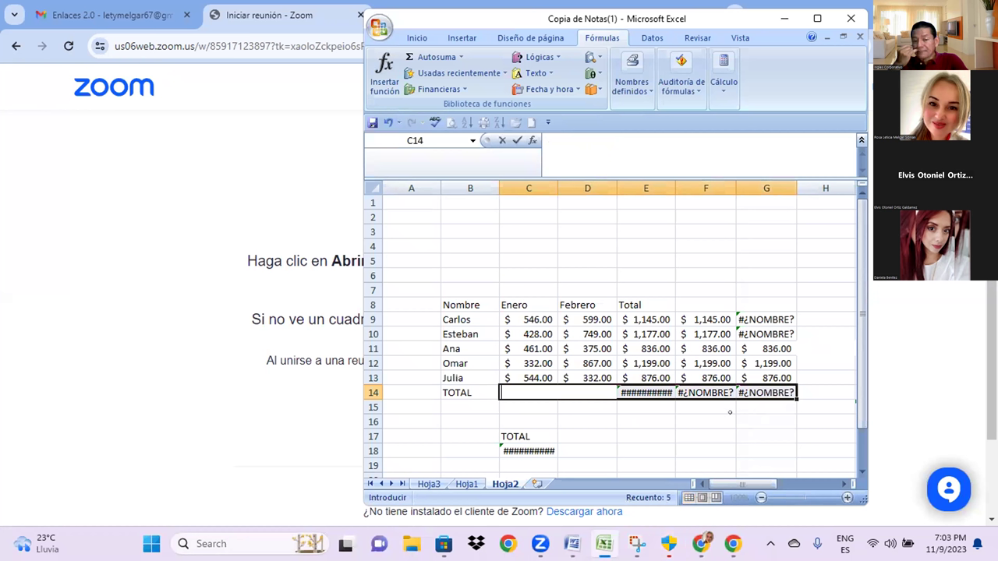
text(=SUMA(Enero))
key(ctrl+Return)
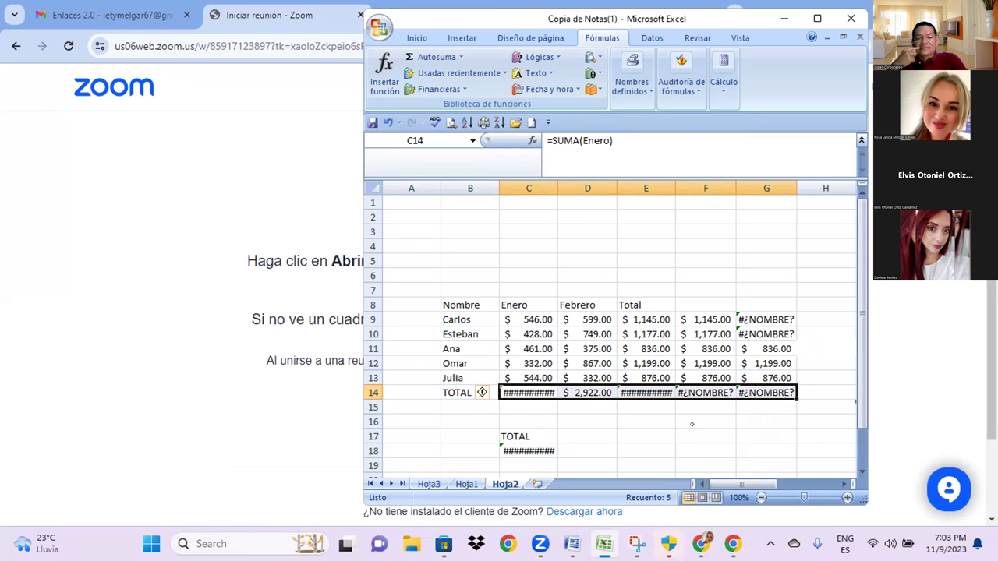
key(Delete)
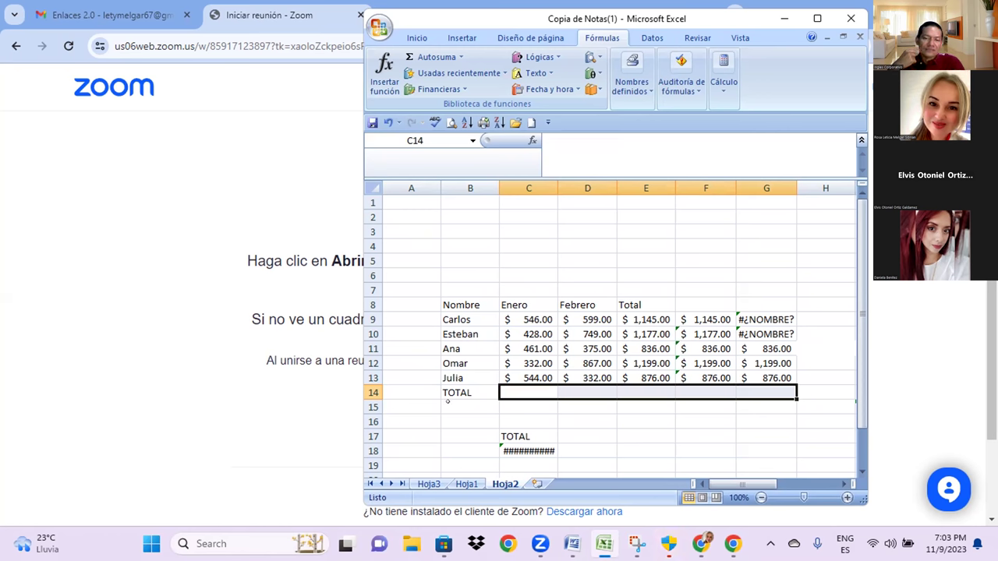
drag(456, 392, 655, 378)
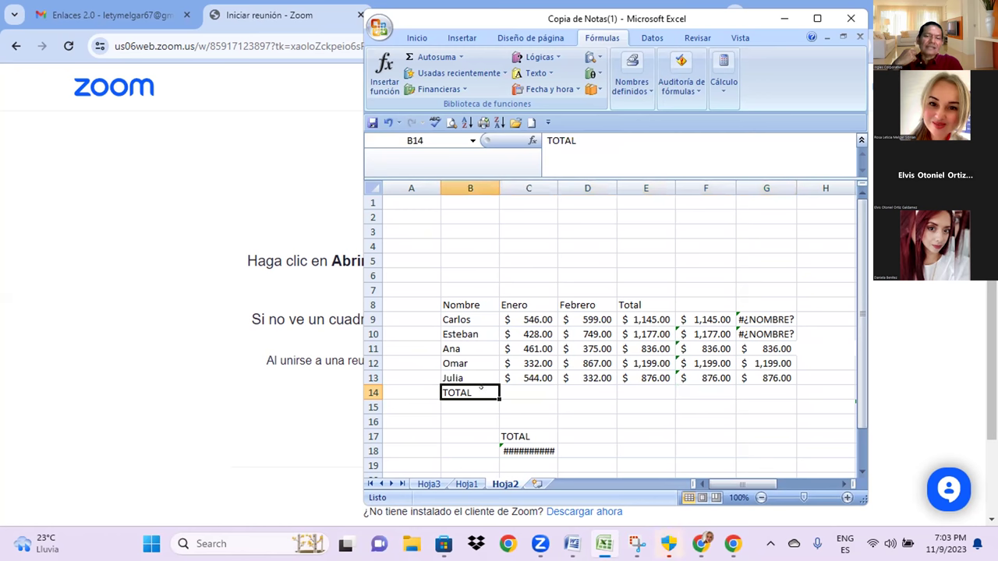
drag(655, 378, 531, 390)
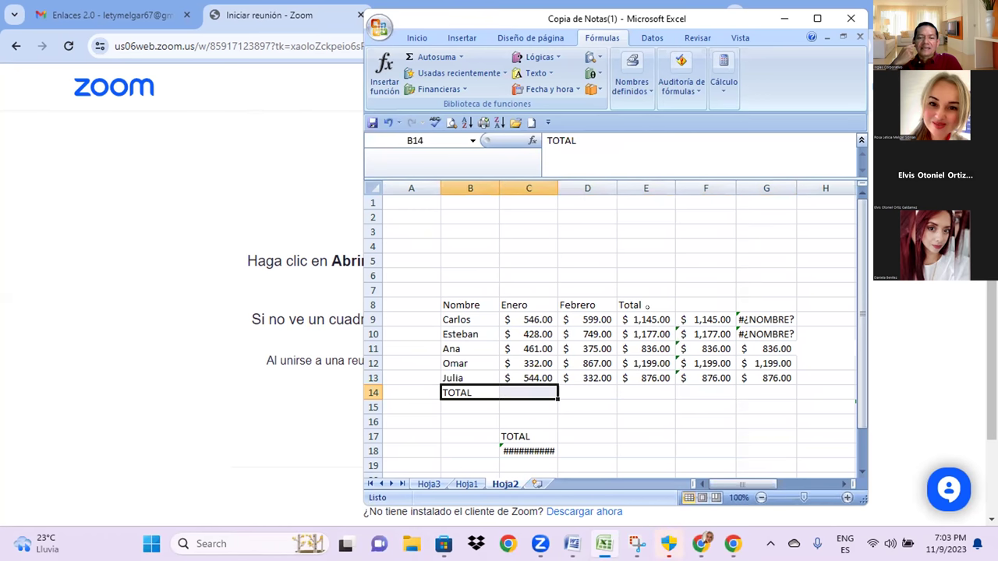
click(646, 320)
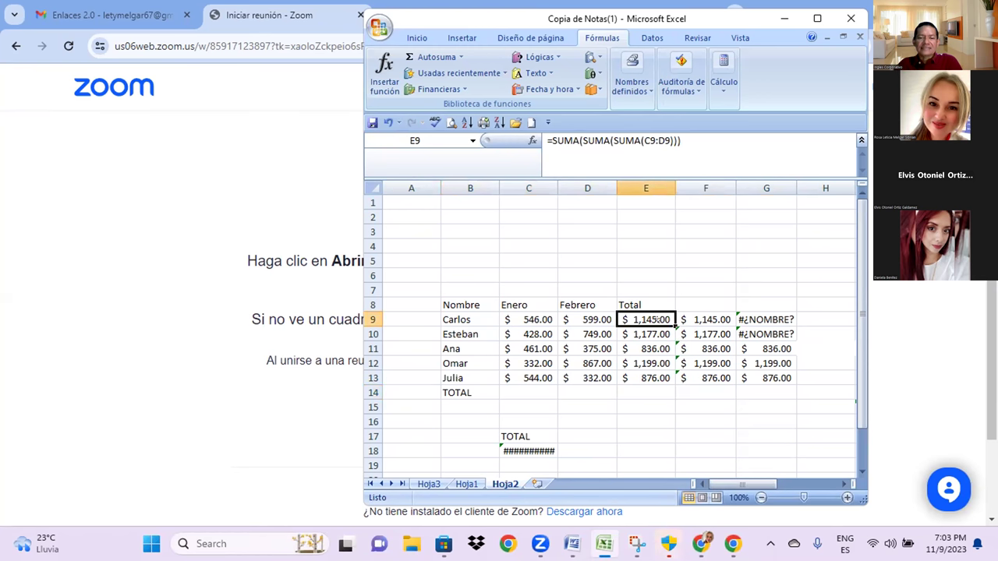
mouse_move(654, 320)
mouse_down()
mouse_move(659, 363)
mouse_move(791, 379)
mouse_move(768, 376)
mouse_up()
key(Delete)
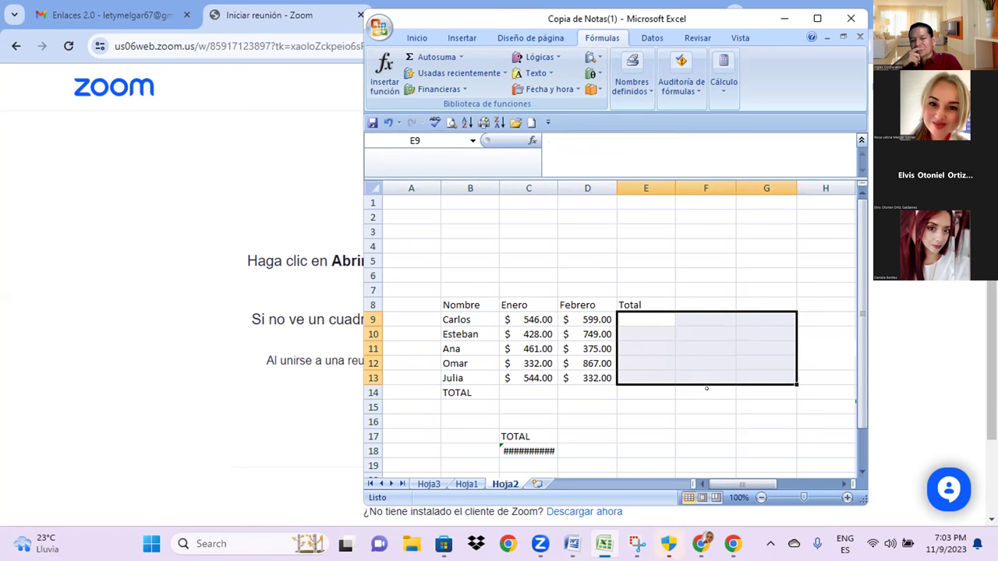
click(657, 402)
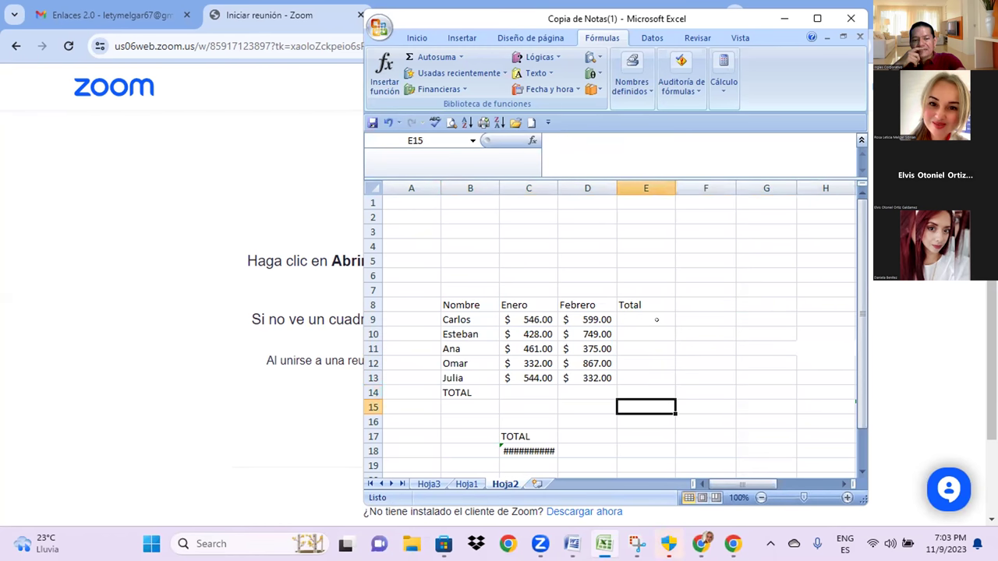
click(545, 452)
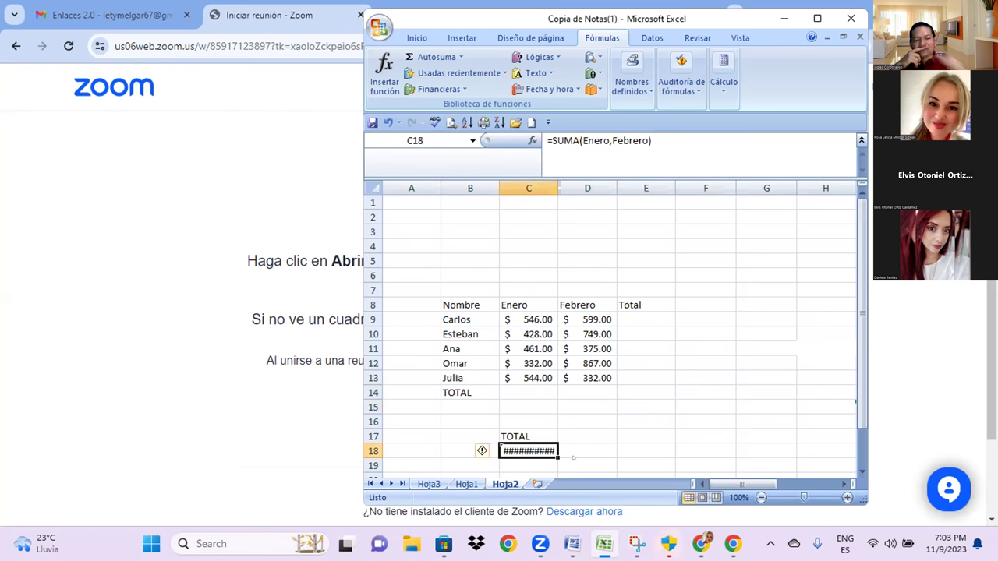
key(Delete)
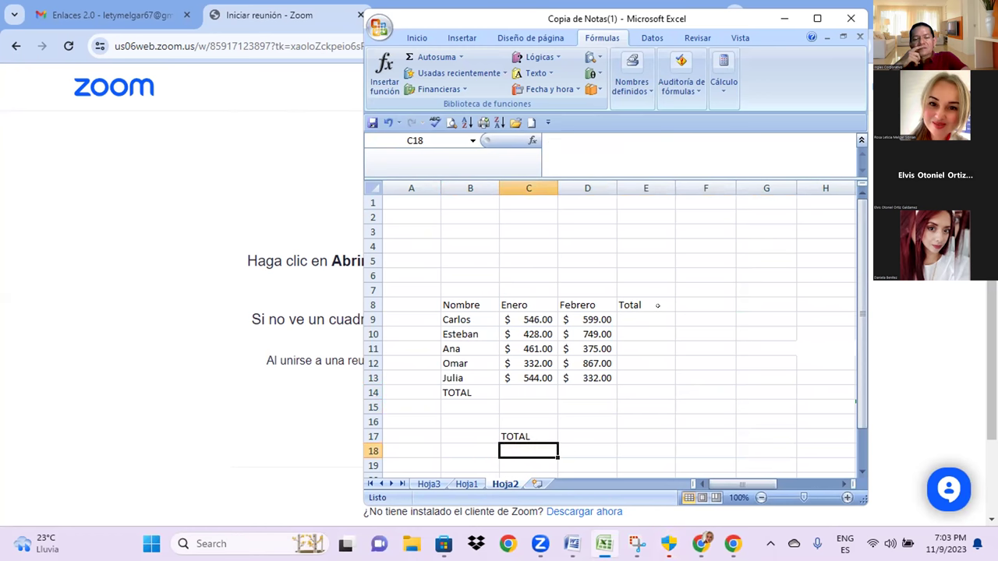
click(647, 307)
click(633, 319)
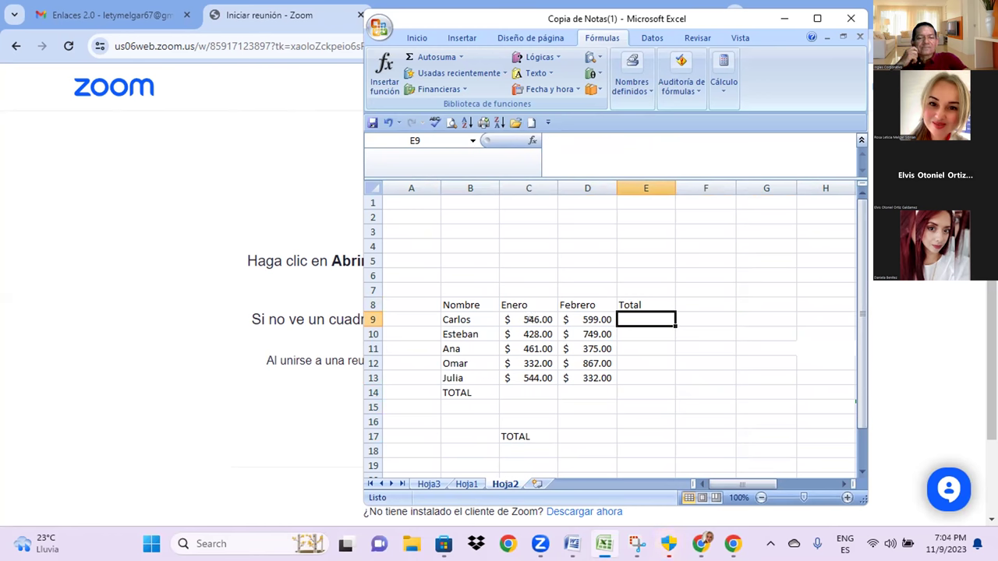
click(526, 320)
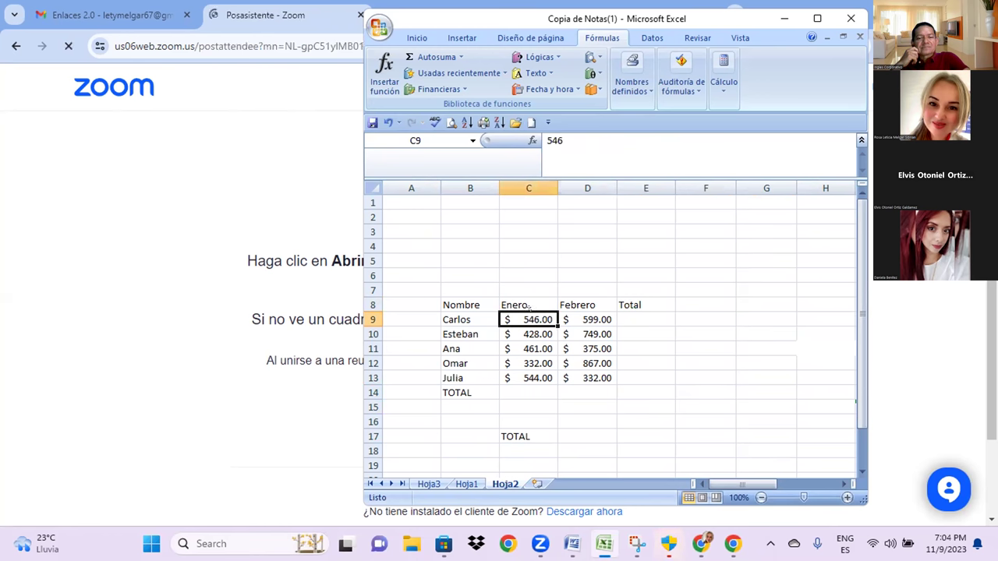
Step: Name the January amounts C9:C13 'Enero' through the Name Box
drag(528, 320, 538, 378)
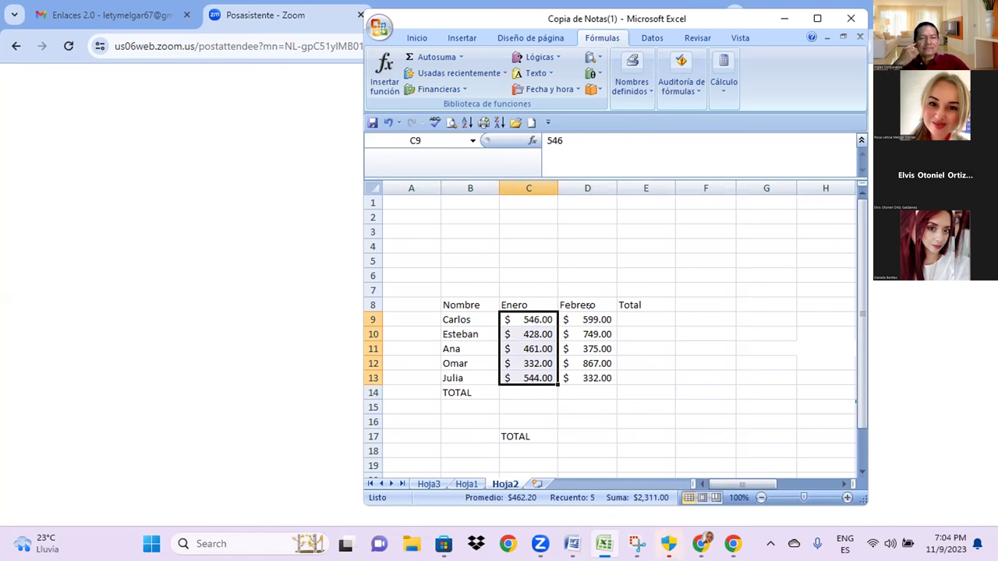
click(460, 321)
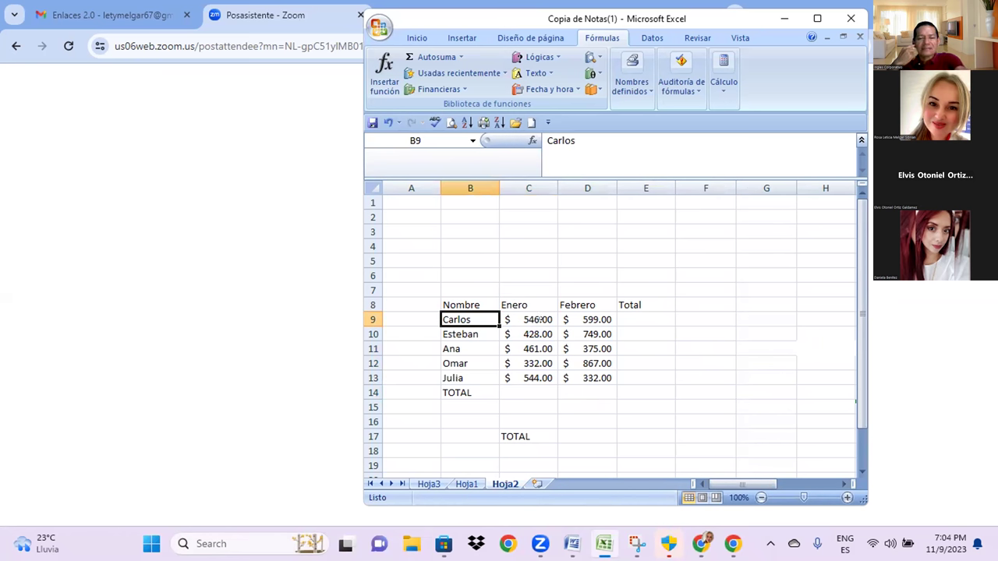
drag(530, 321, 538, 376)
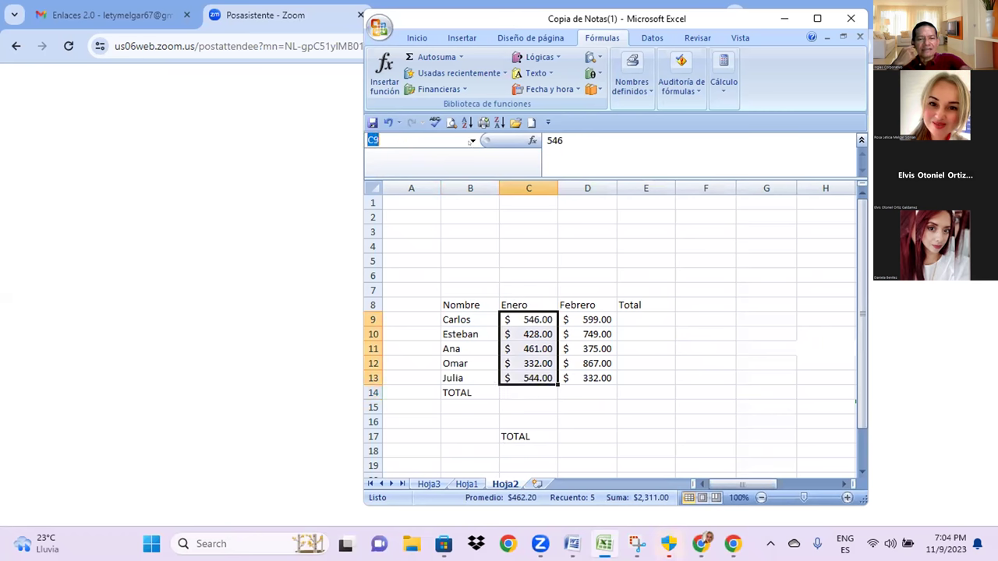
click(472, 141)
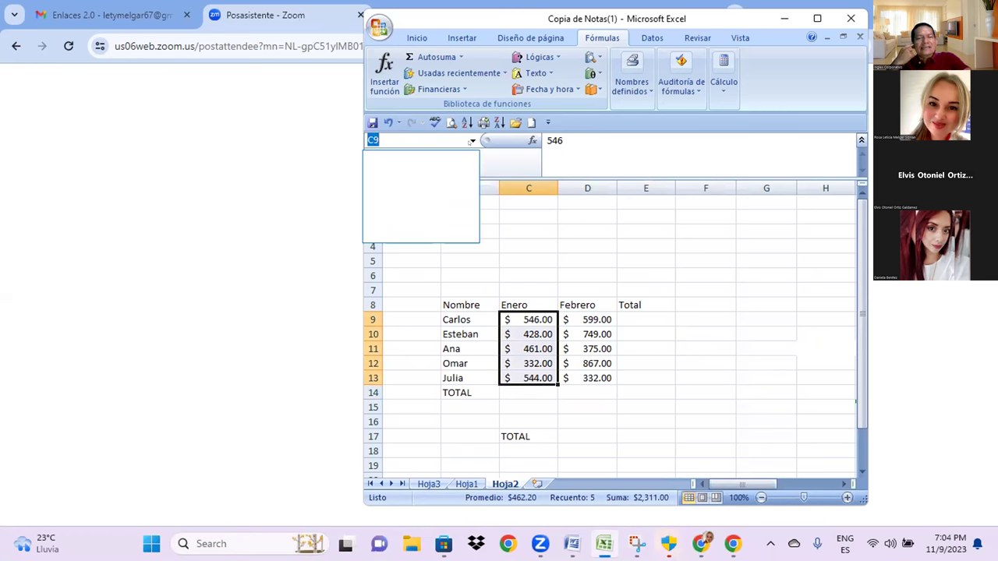
click(471, 141)
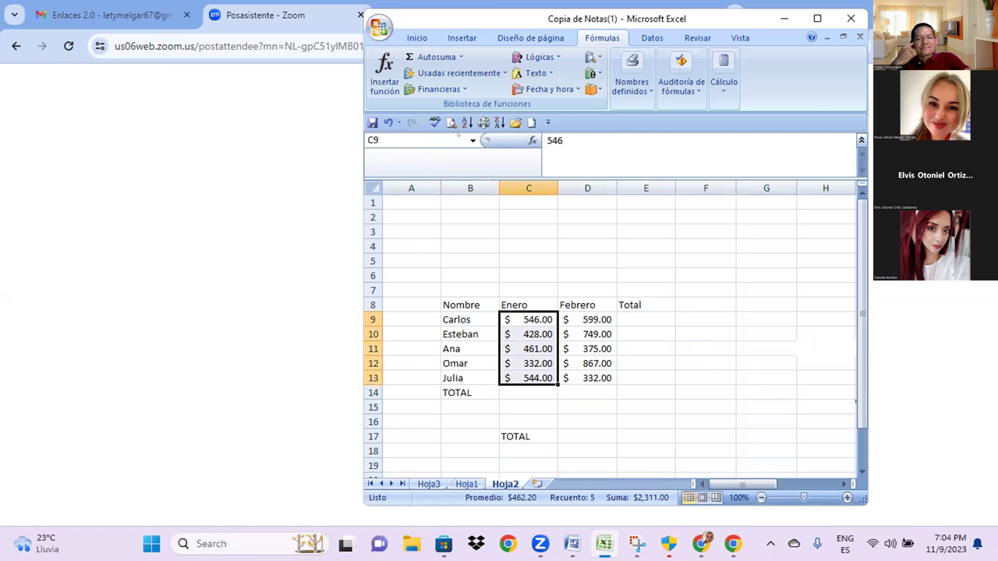
text(E)
key(BackSpace)
key(BackSpace)
key(BackSpace)
text(Enero)
key(Return)
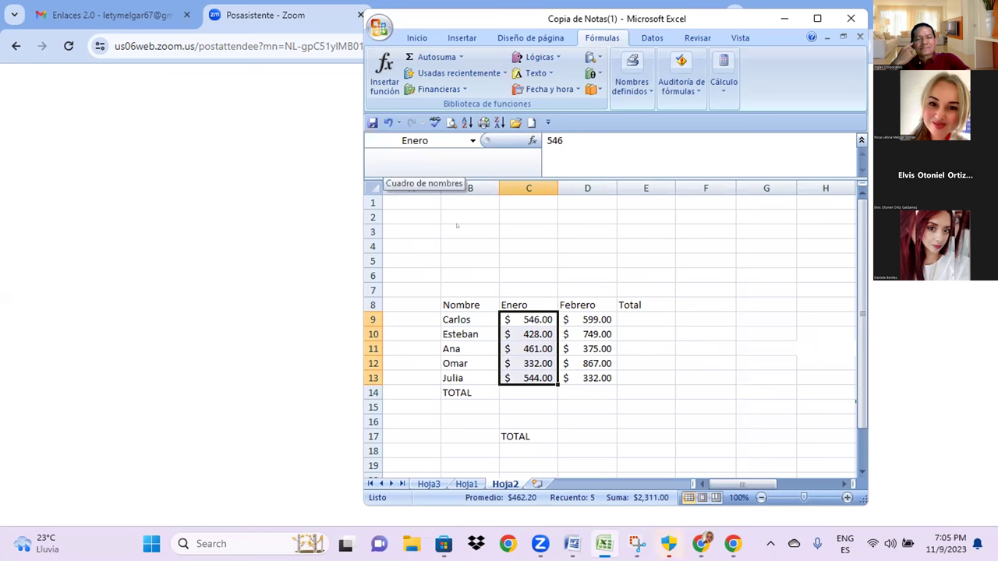
Step: Name the February amounts D9:D13 'Febrero' through the Name Box
drag(580, 320, 576, 366)
click(421, 141)
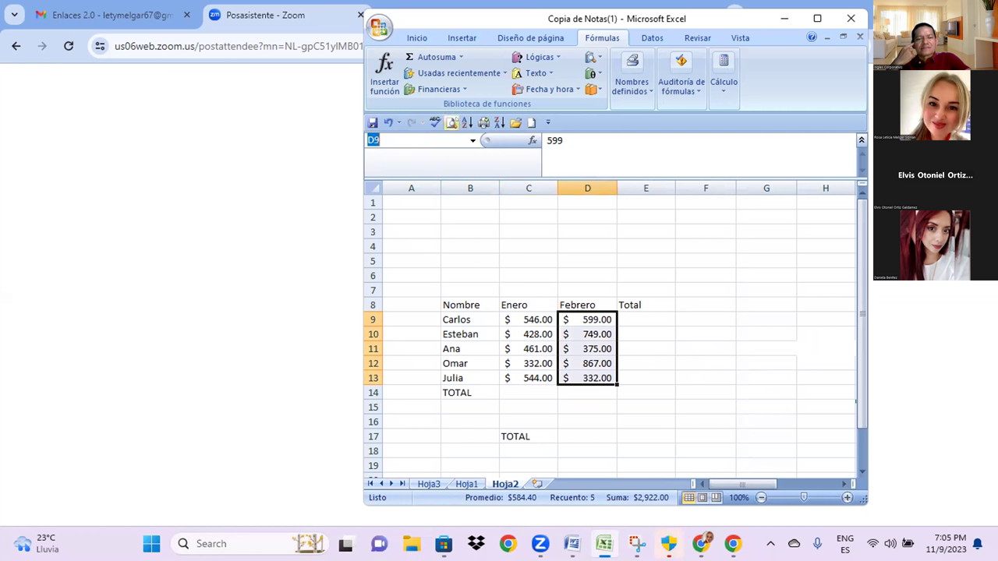
text(Febrero)
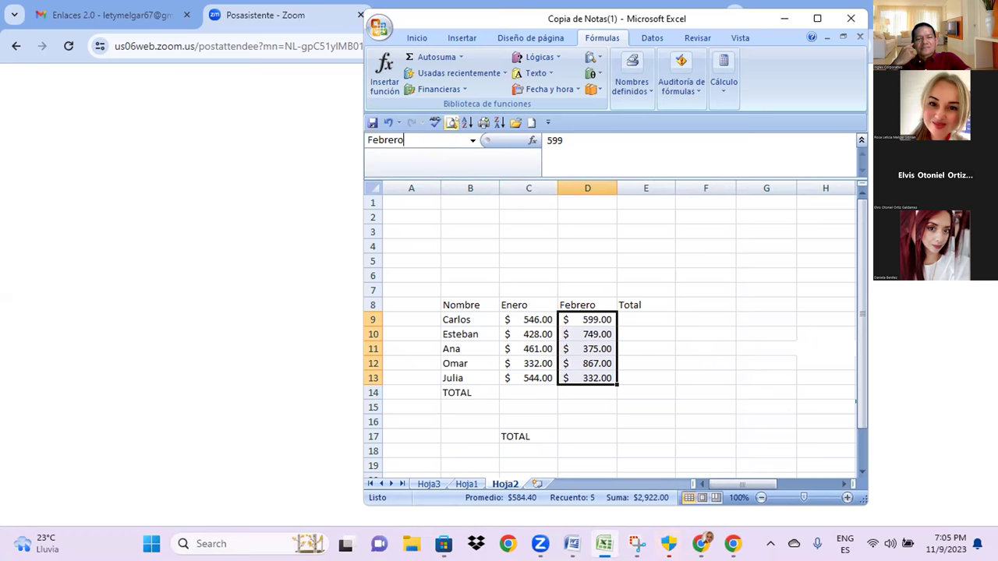
key(Return)
click(625, 318)
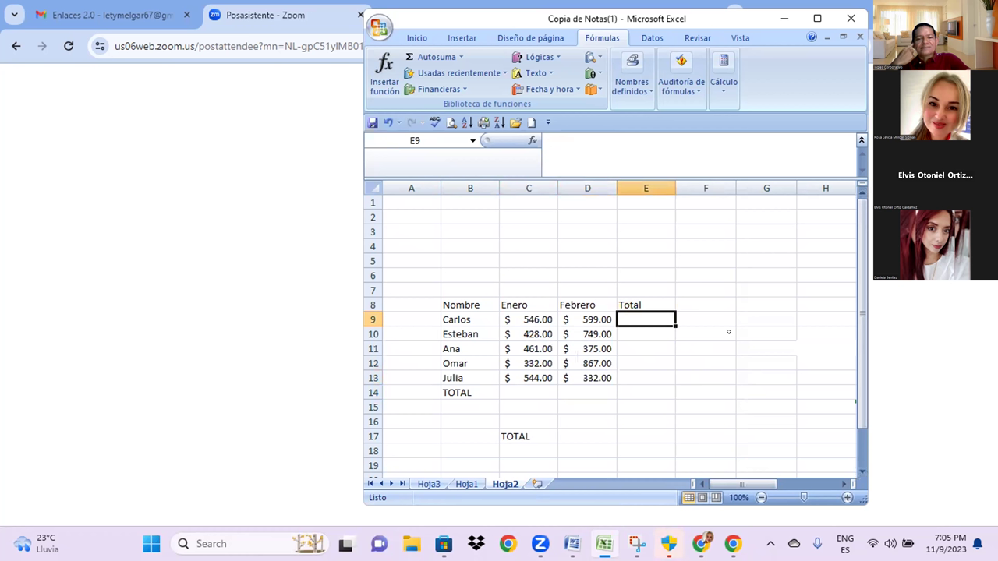
Step: Start E9's formula with the pasted name Enero followed by a plus sign
text(=)
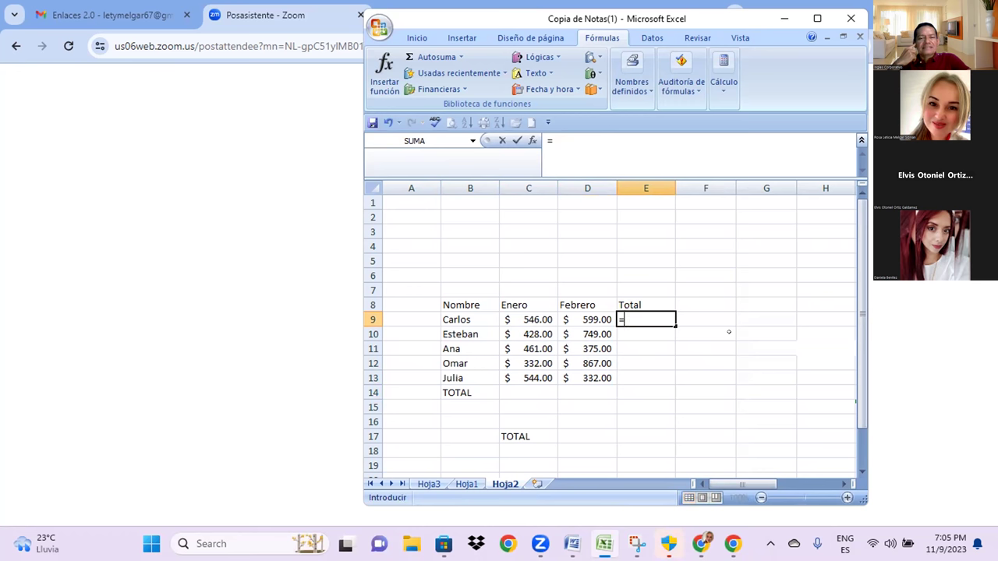
key(XF86MonBrightnessUp)
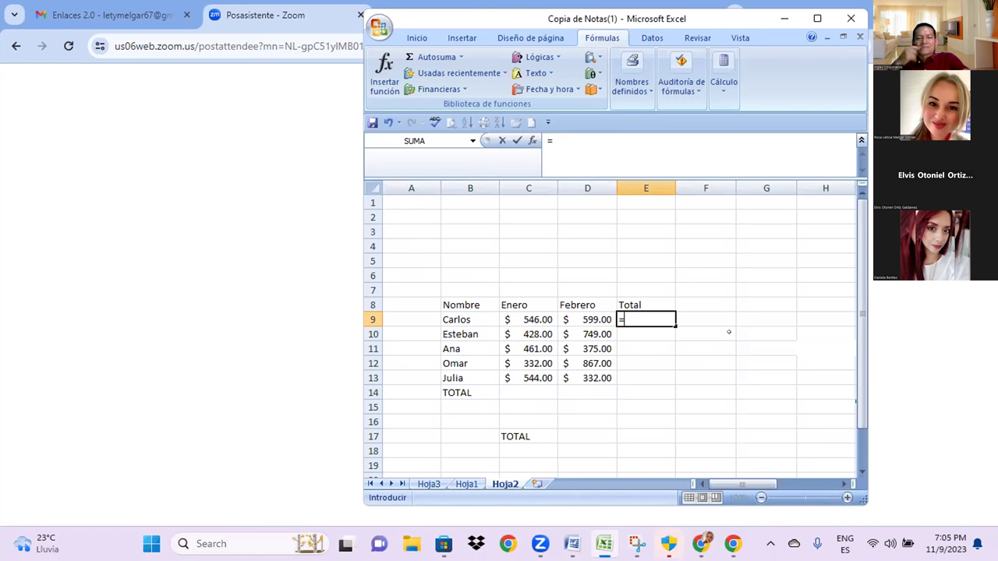
key(F3)
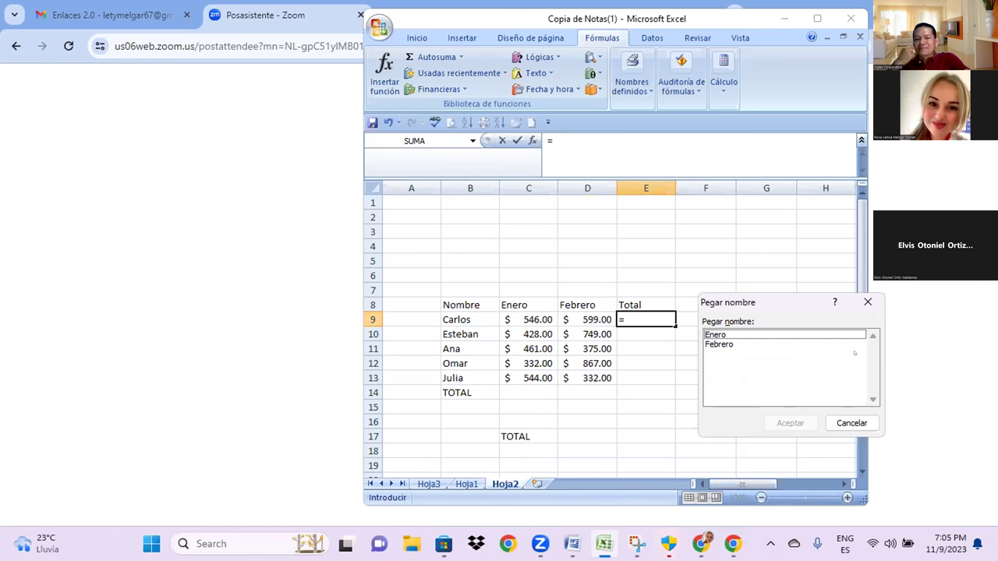
click(715, 335)
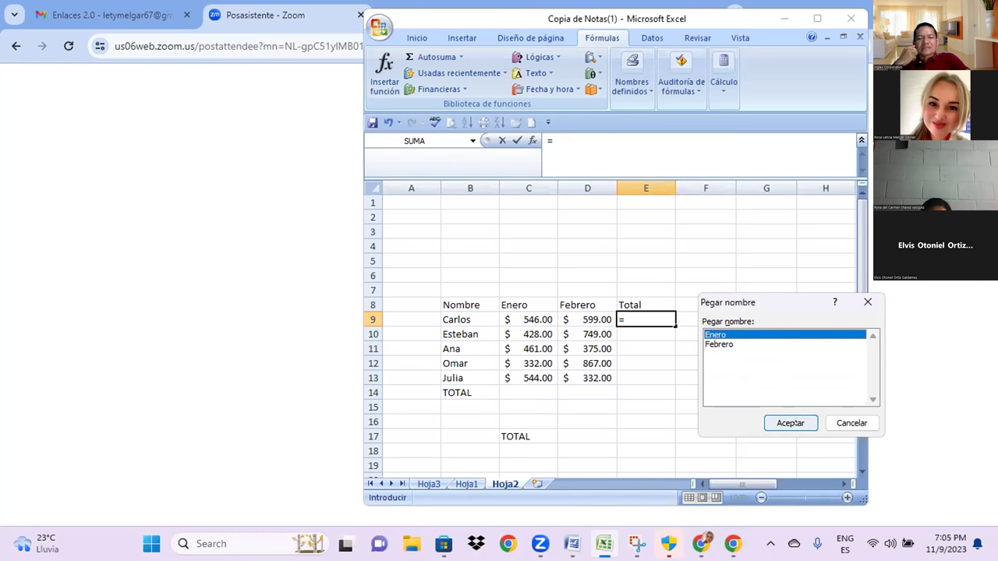
click(791, 423)
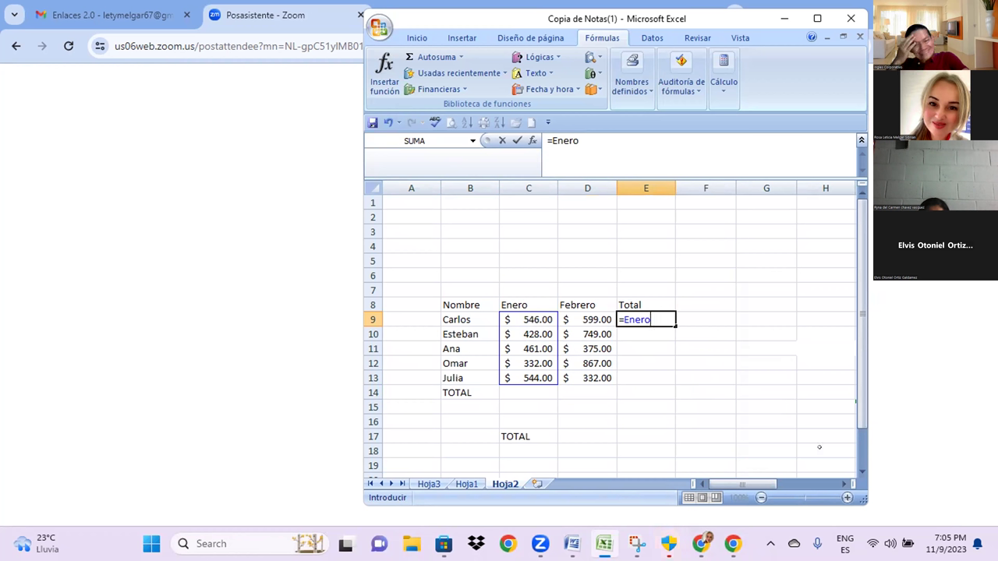
key(BackSpace)
text(o)
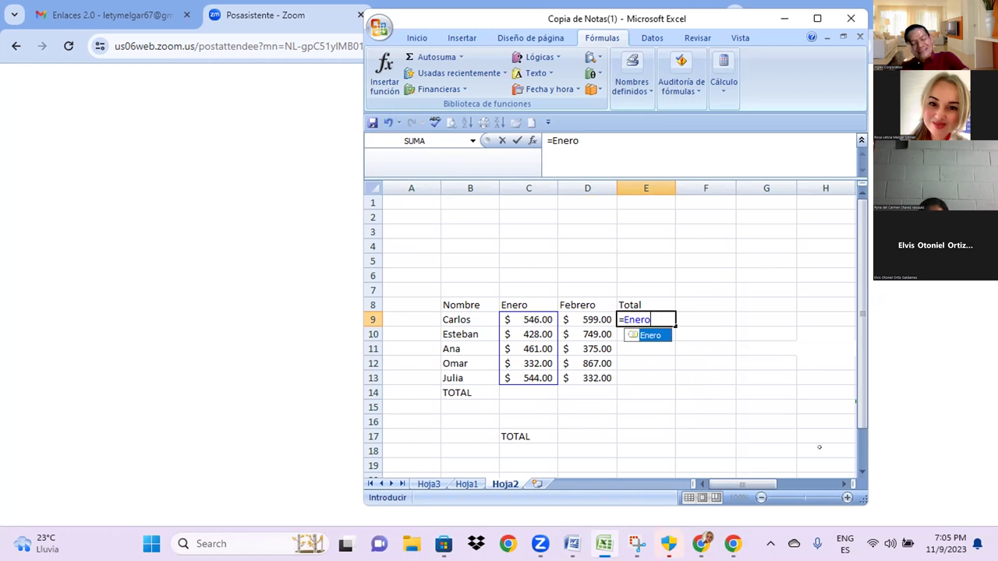
key(super+period)
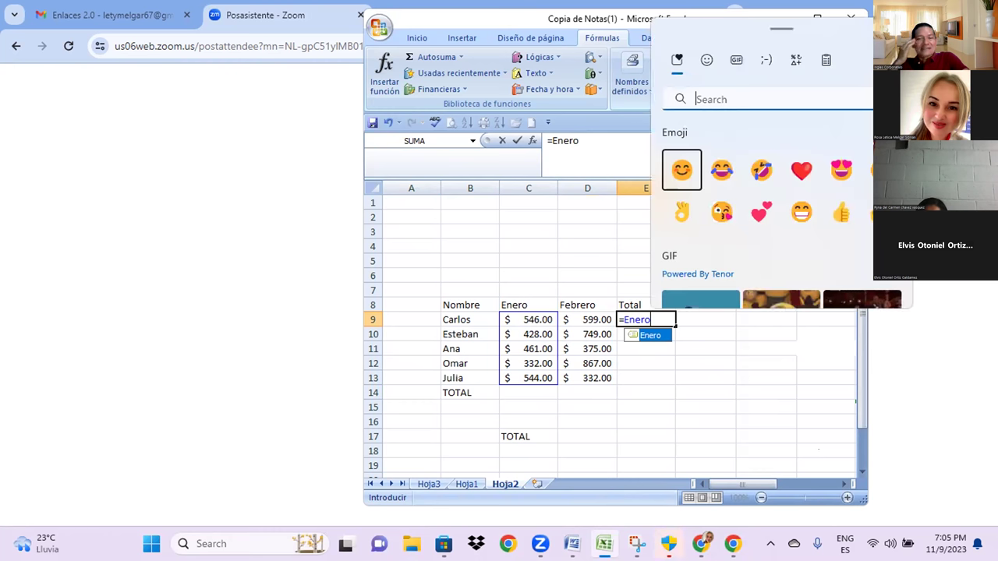
click(795, 60)
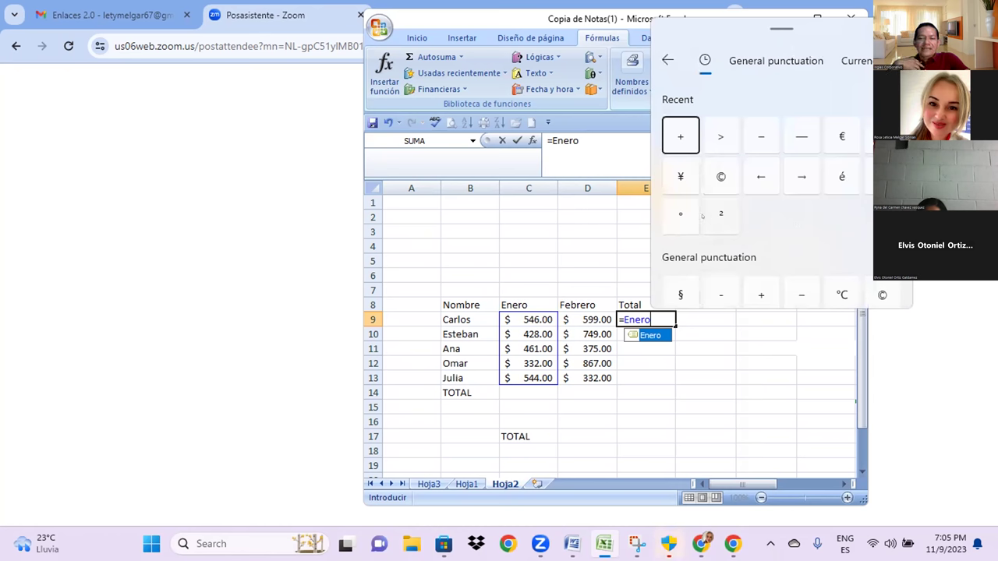
click(680, 137)
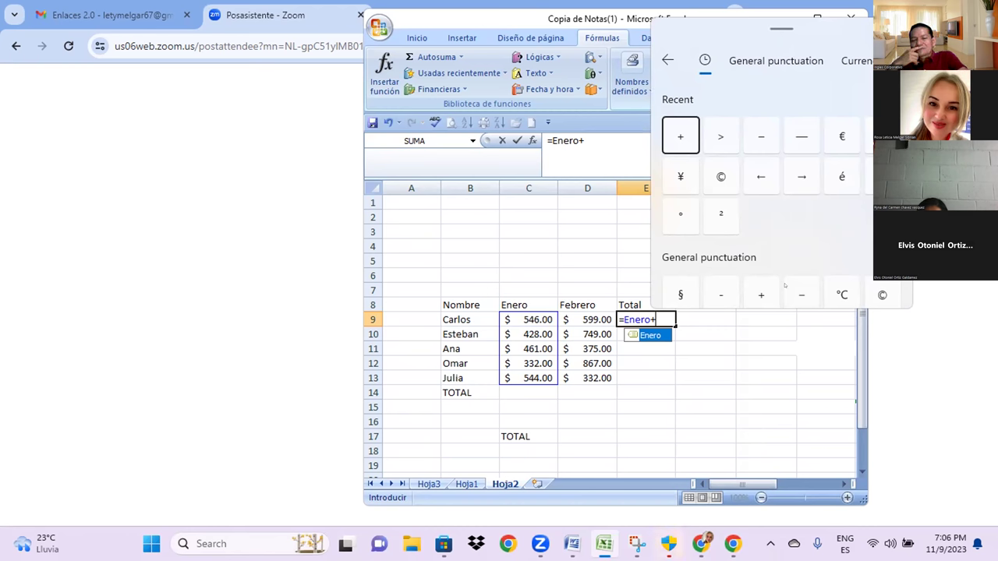
Step: Paste Febrero to finish =Enero+Febrero, giving a total of $1,145.00
key(F3)
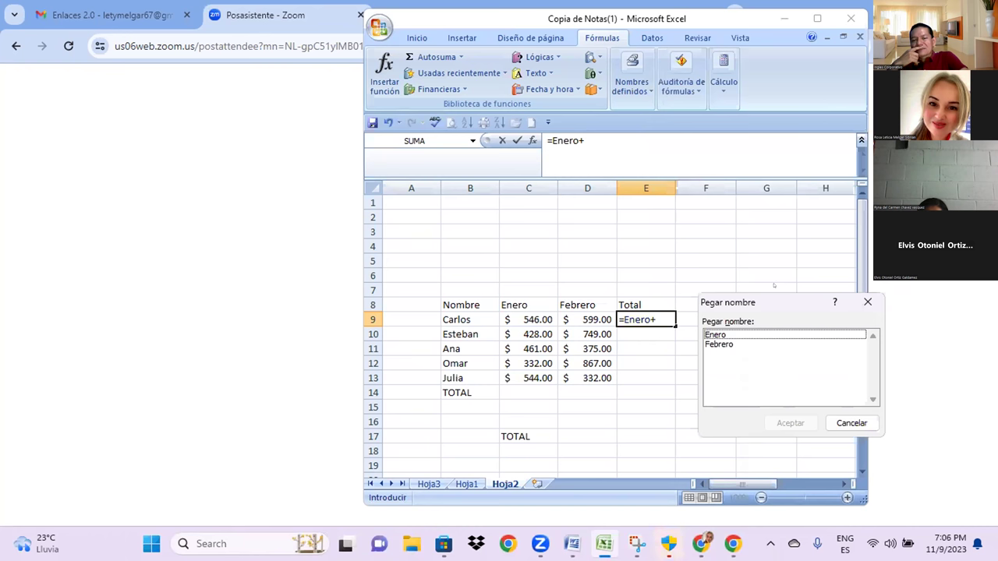
click(733, 344)
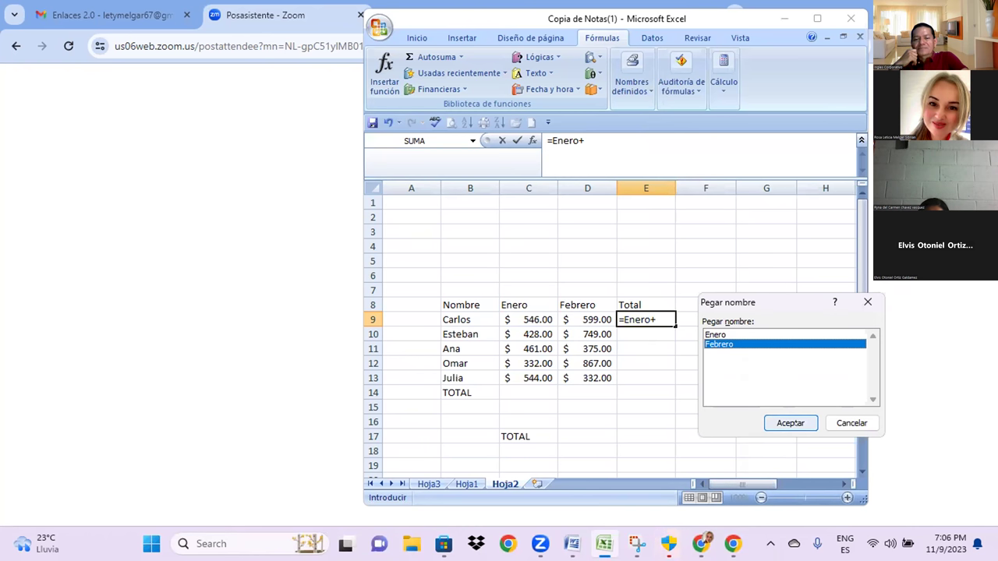
click(789, 420)
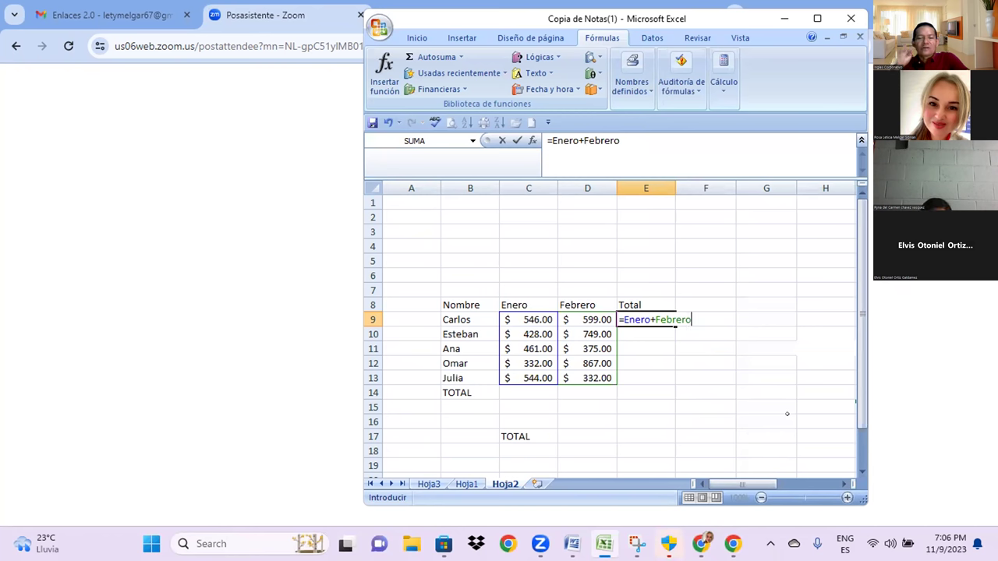
key(Return)
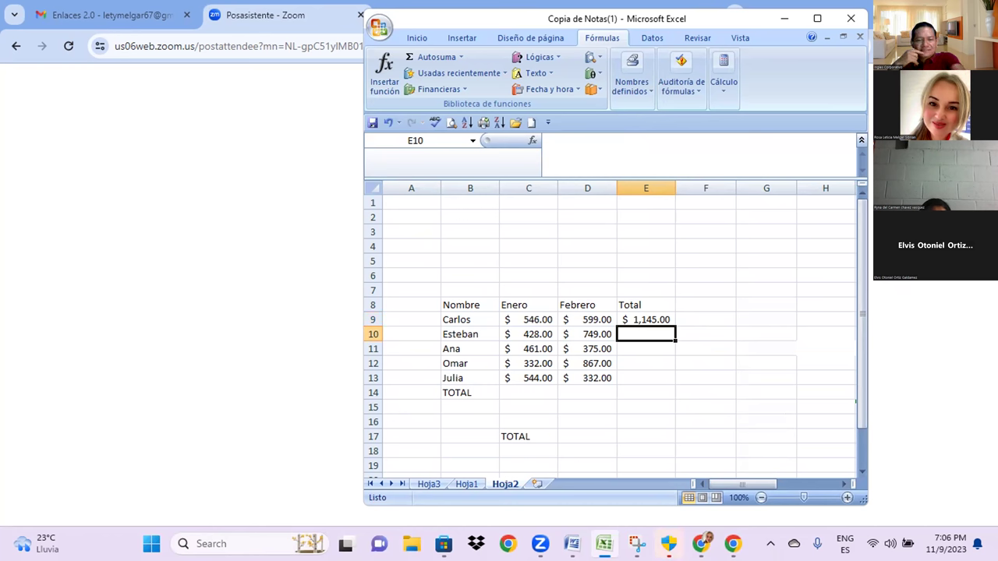
Step: Copy E9's total formula down through E13 and verify it
key(Up)
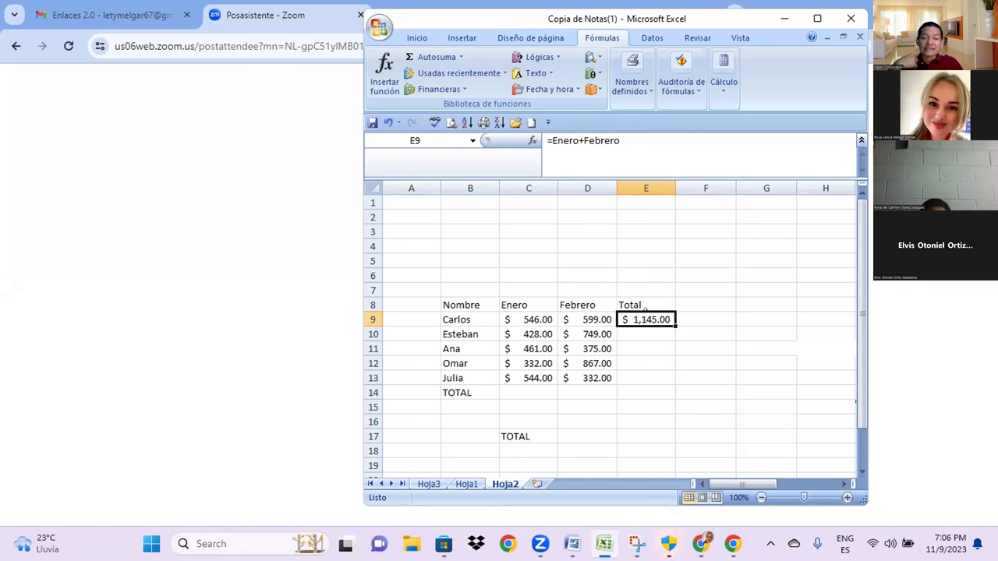
double_click(673, 325)
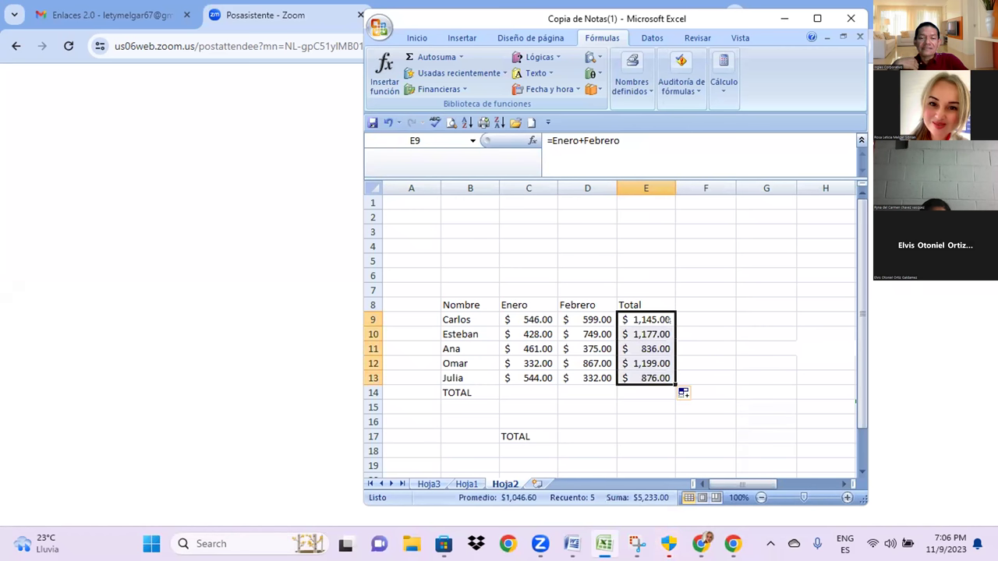
click(727, 376)
click(635, 319)
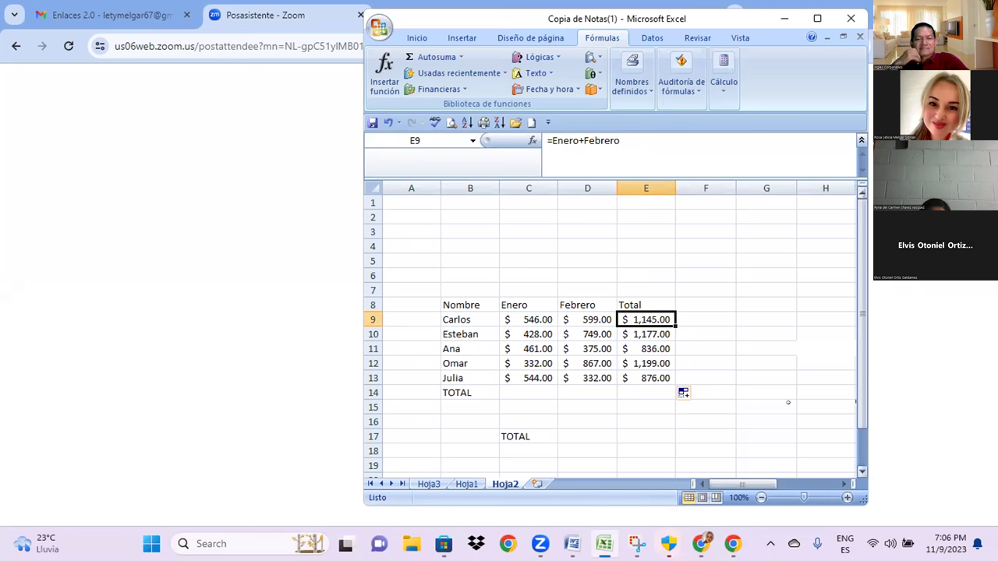
Step: Enter =SUMA(Enero) in C14 using the pasted name, showing $2,311.00
click(505, 398)
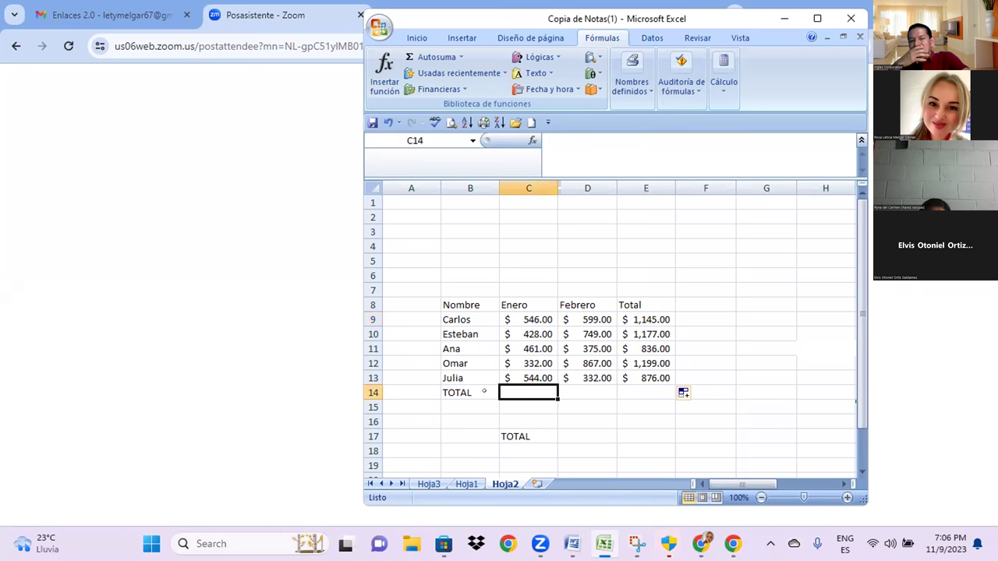
click(473, 390)
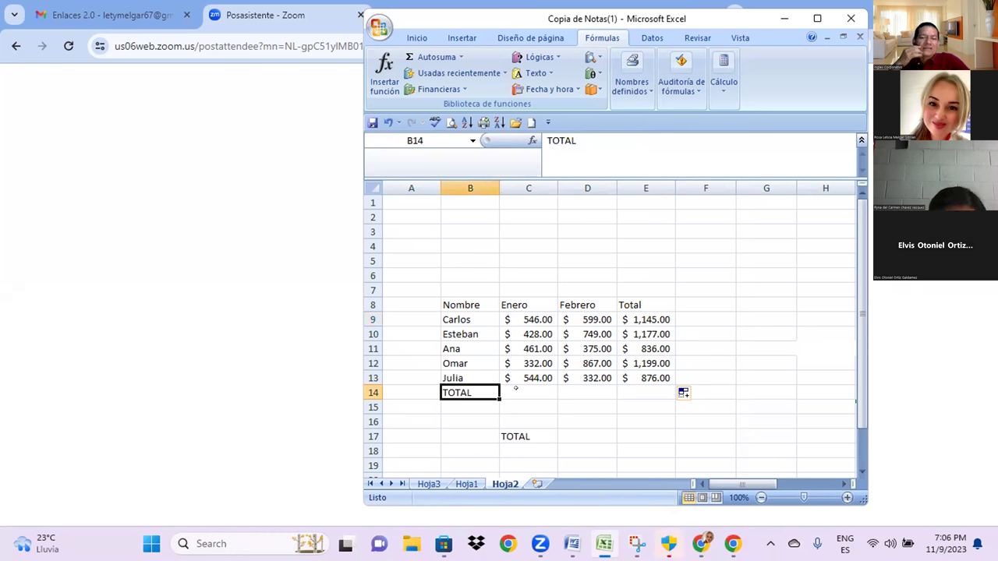
click(624, 142)
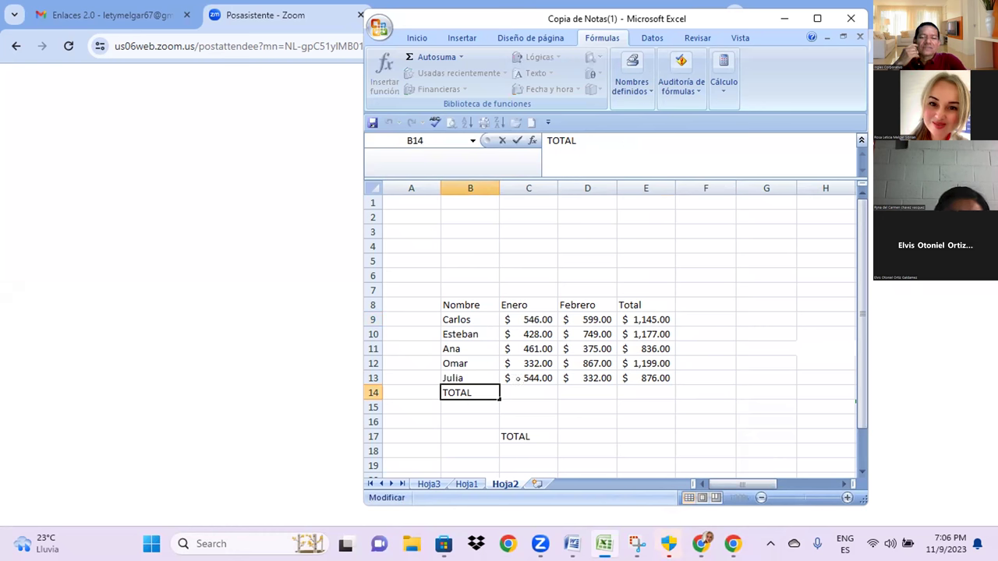
key(Tab)
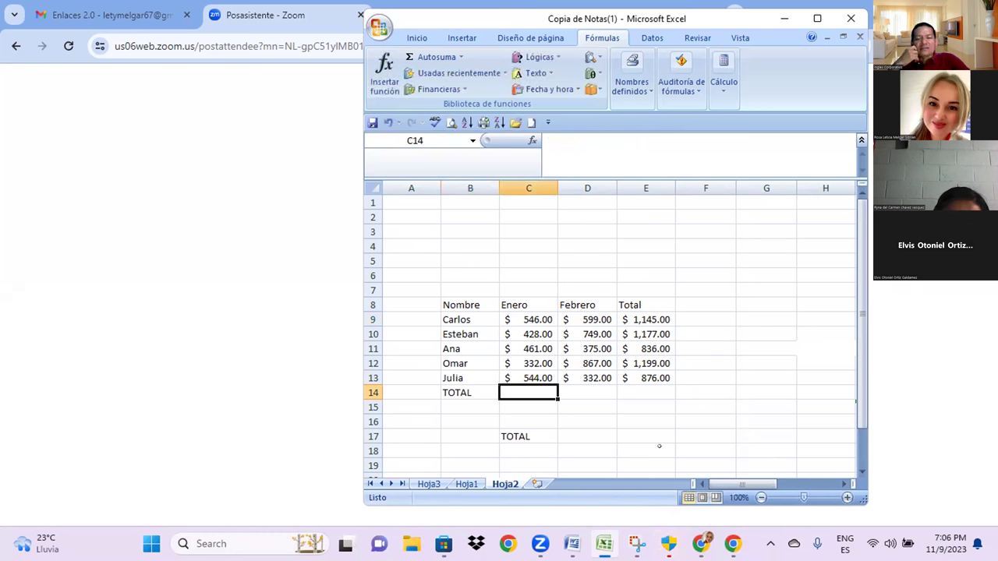
text(=)
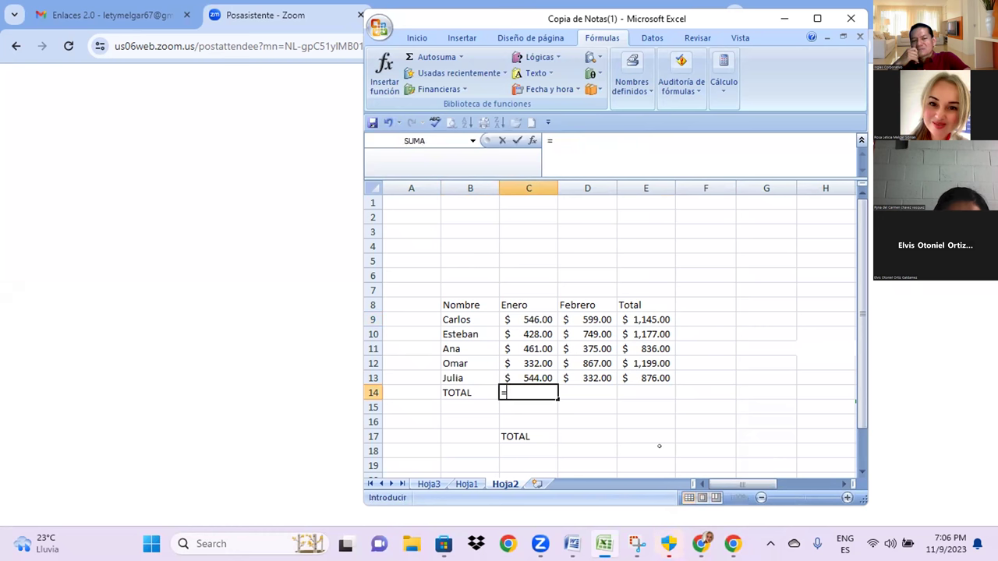
text(s)
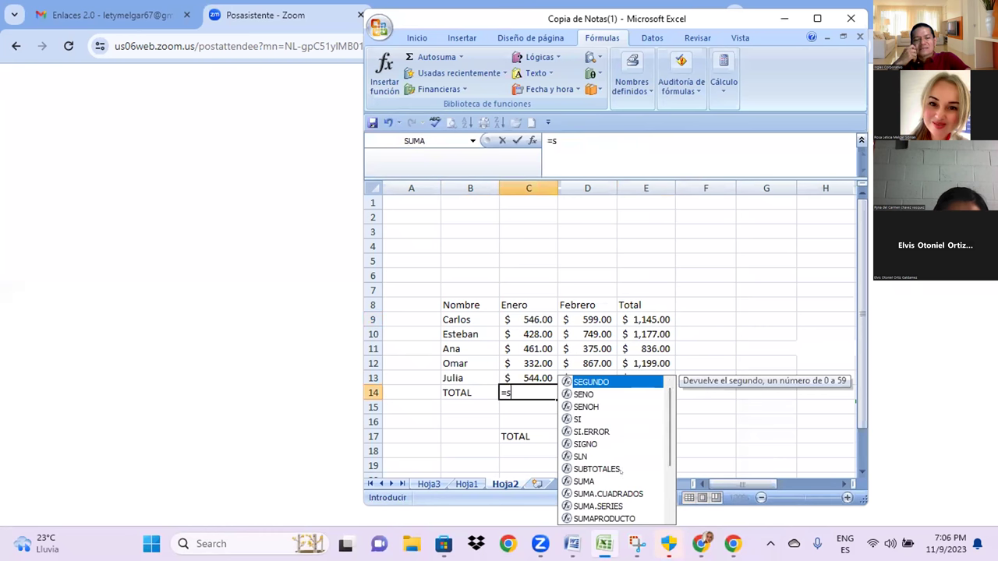
text(u)
click(586, 408)
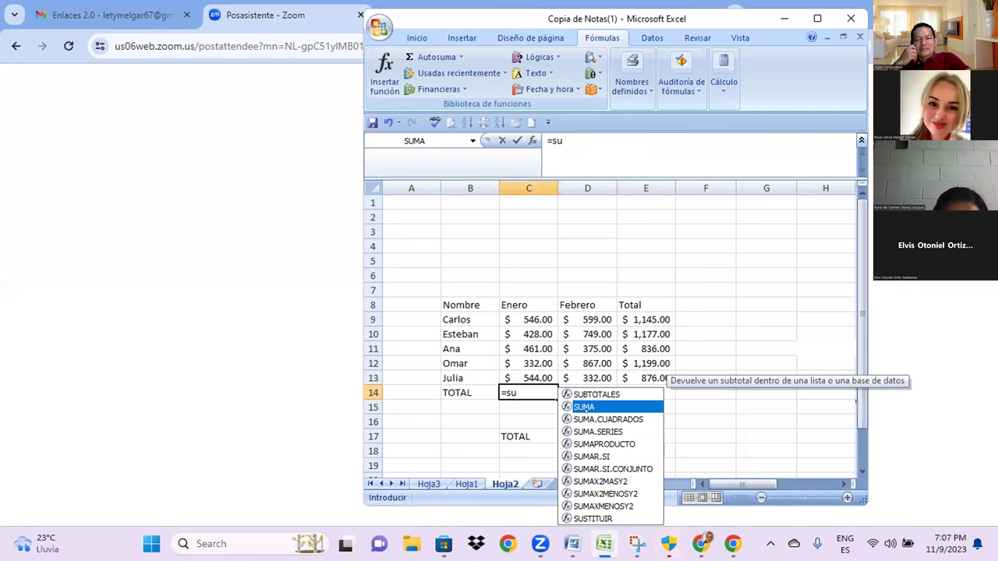
double_click(586, 408)
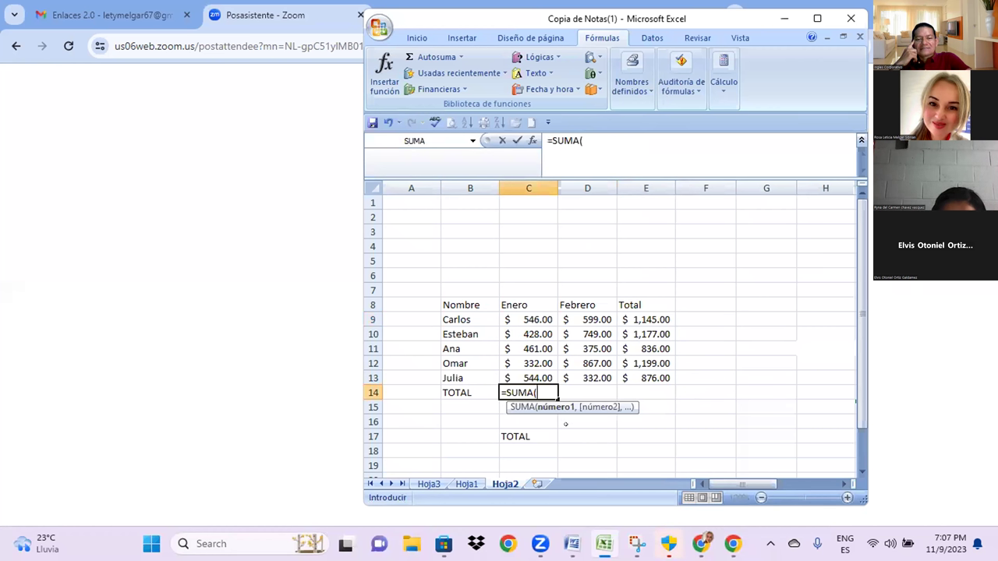
key(F3)
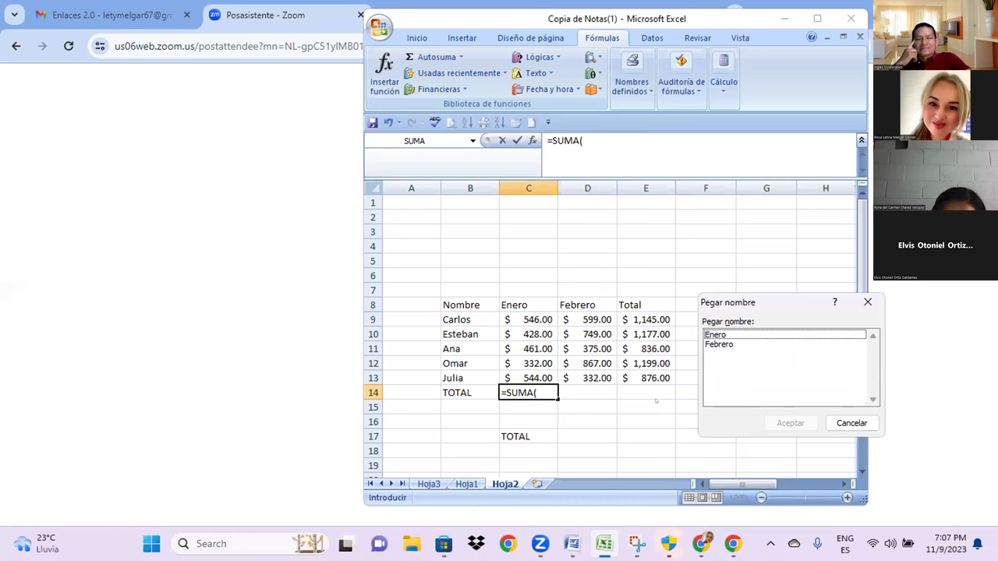
click(714, 334)
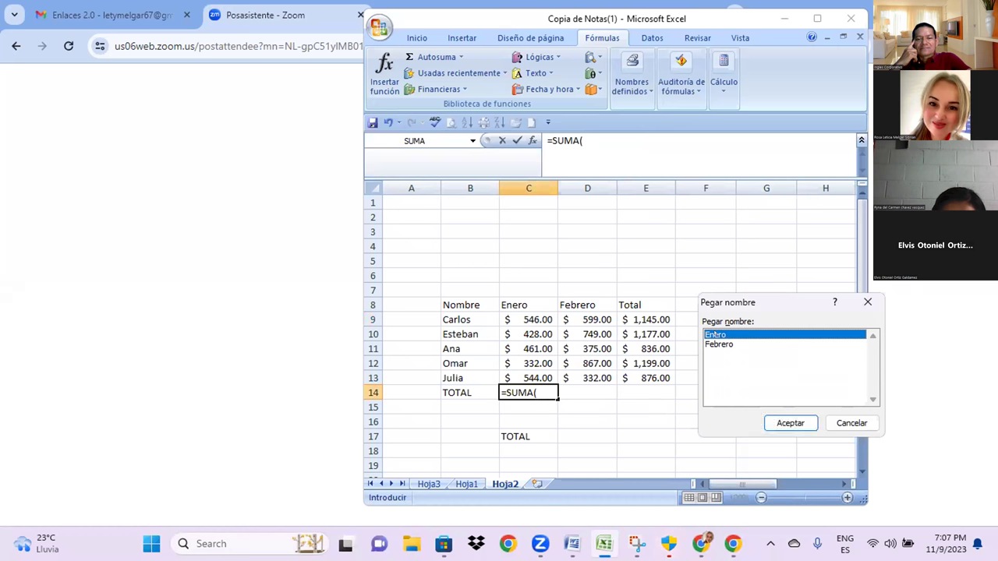
click(787, 421)
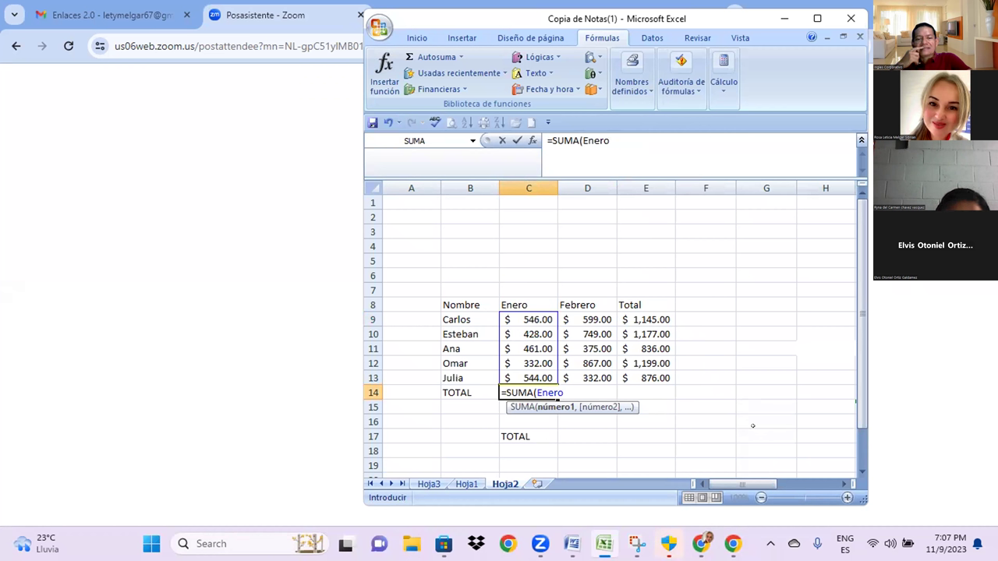
text(=)
key(BackSpace)
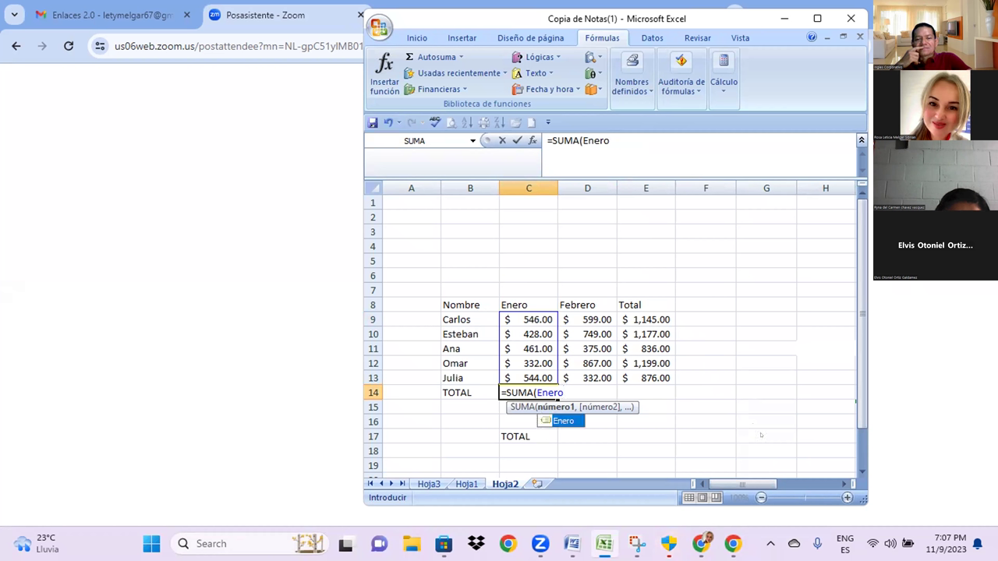
text())
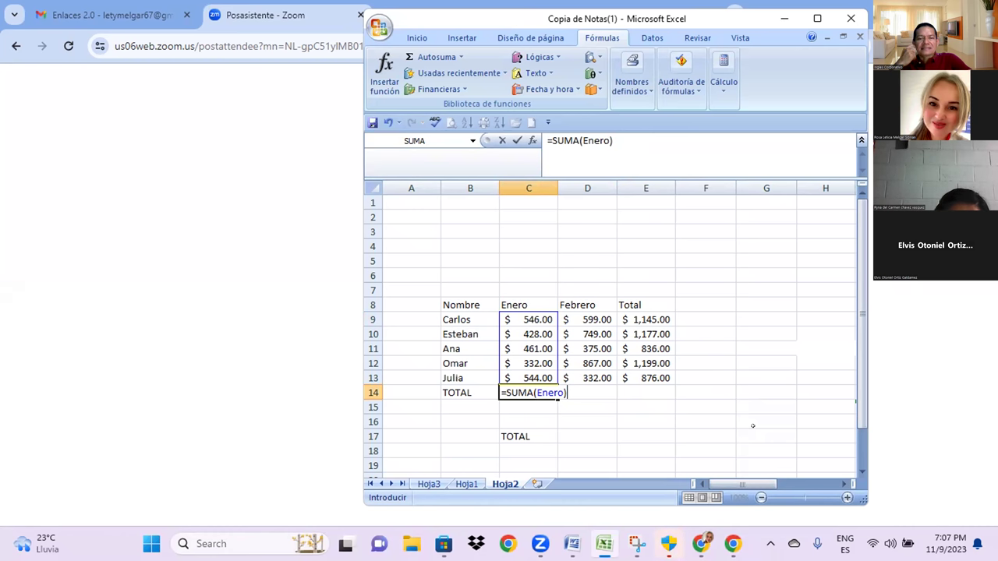
key(Return)
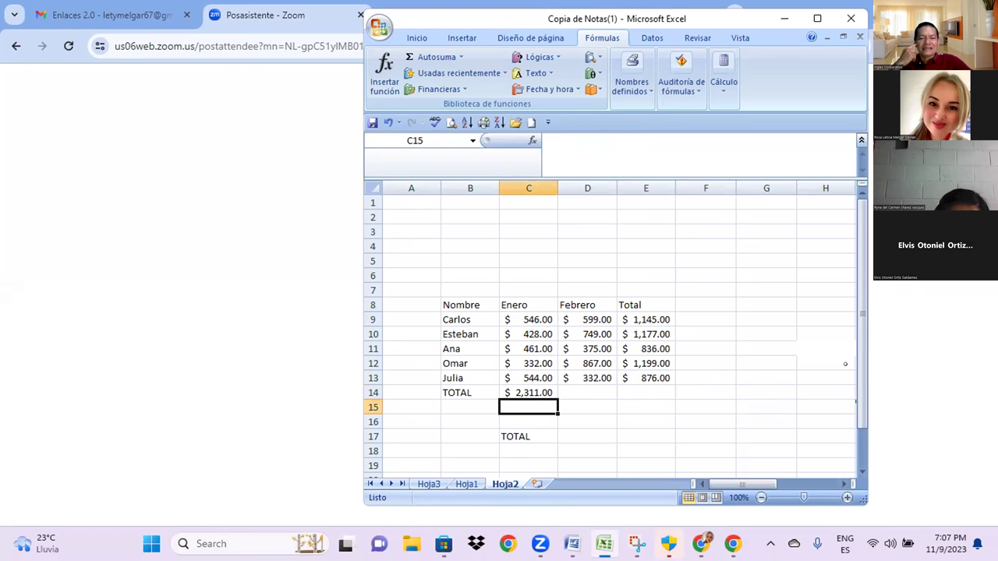
Step: Enter =SUMA(Febrero) in D14 using the pasted name, showing $2,922.00
click(586, 392)
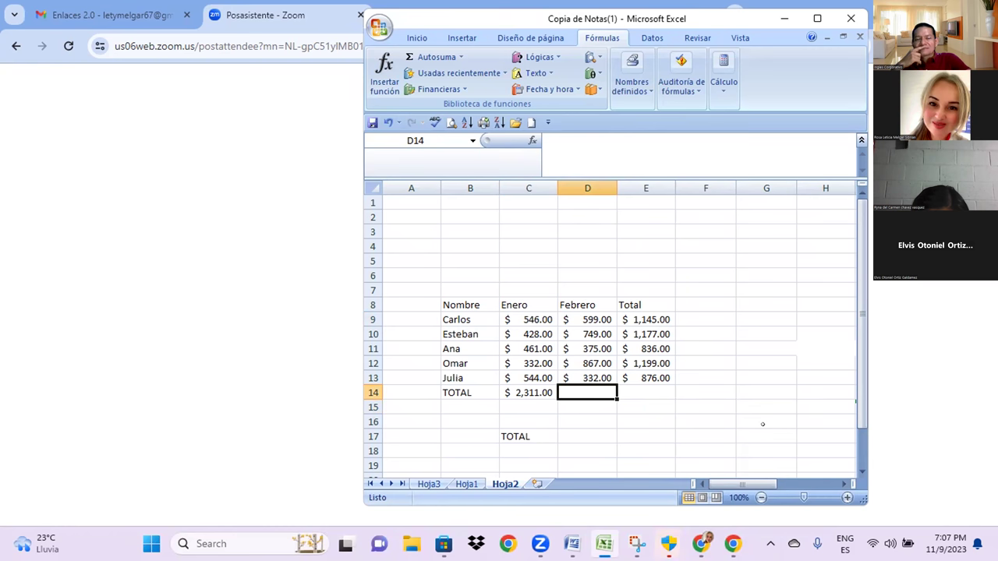
text(=)
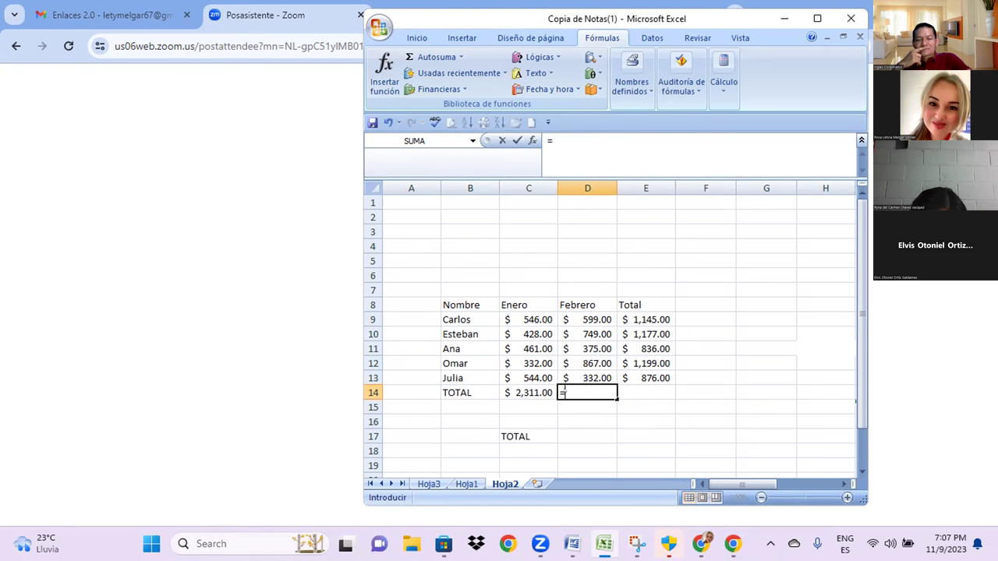
text(su)
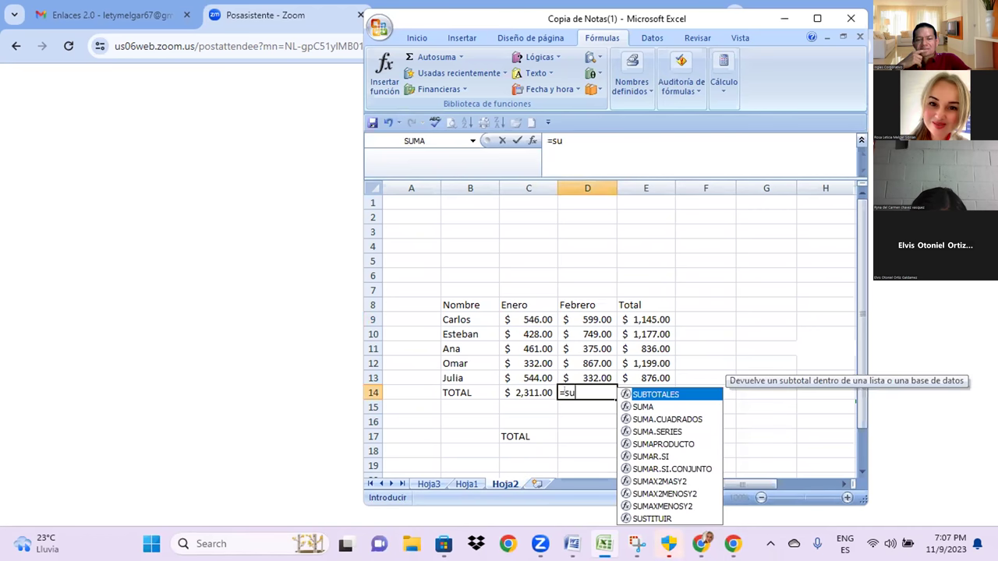
key(Down)
key(Tab)
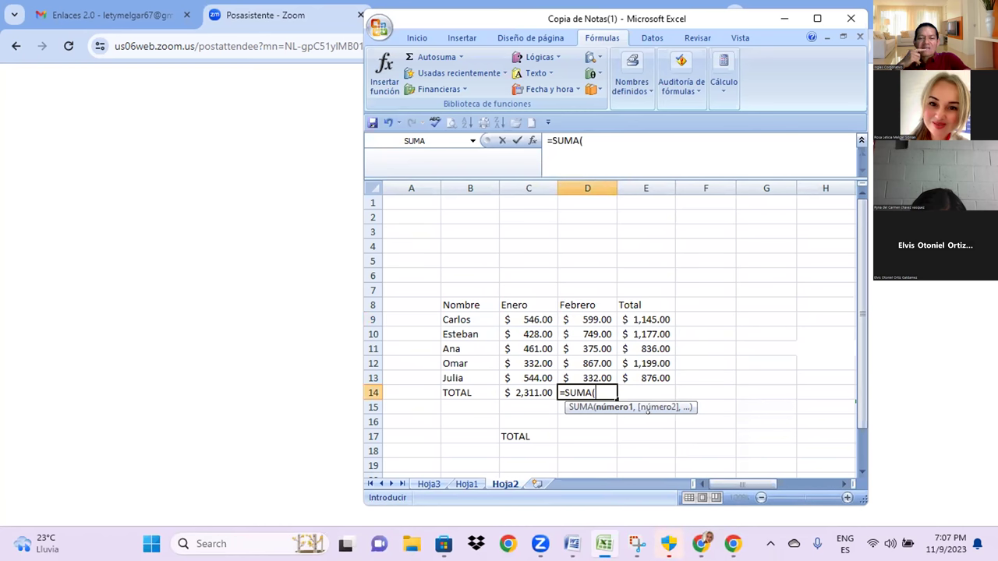
key(F3)
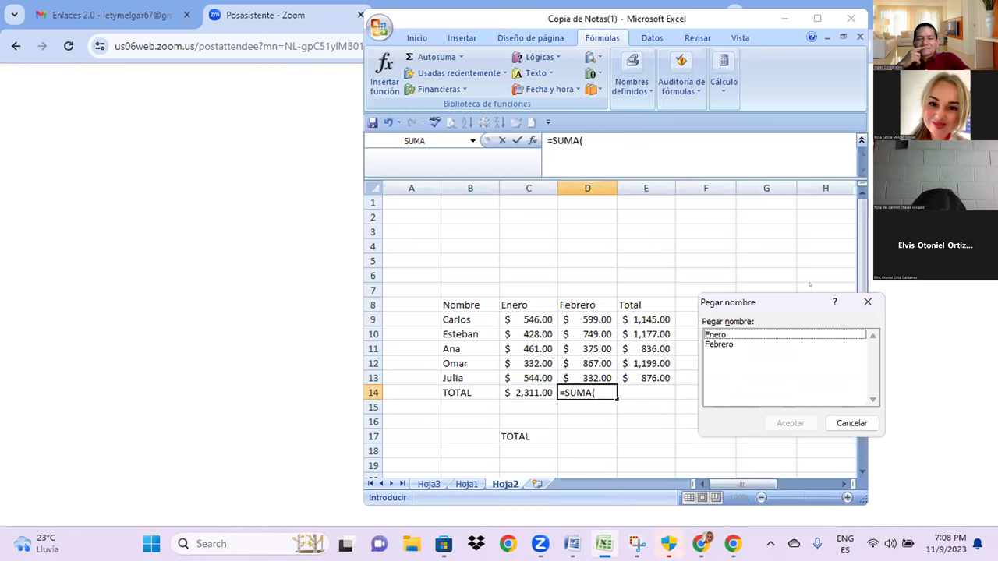
click(718, 345)
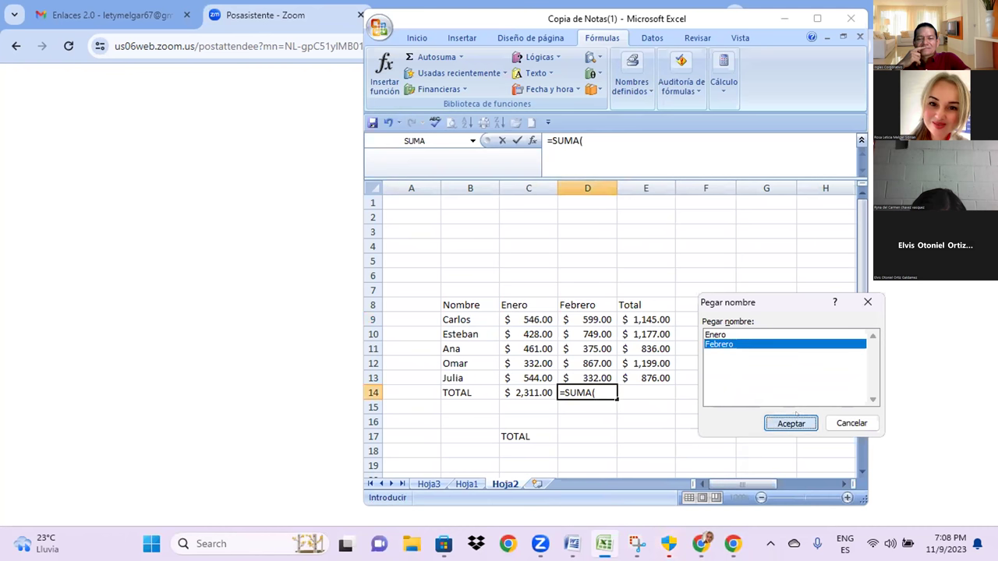
key(Return)
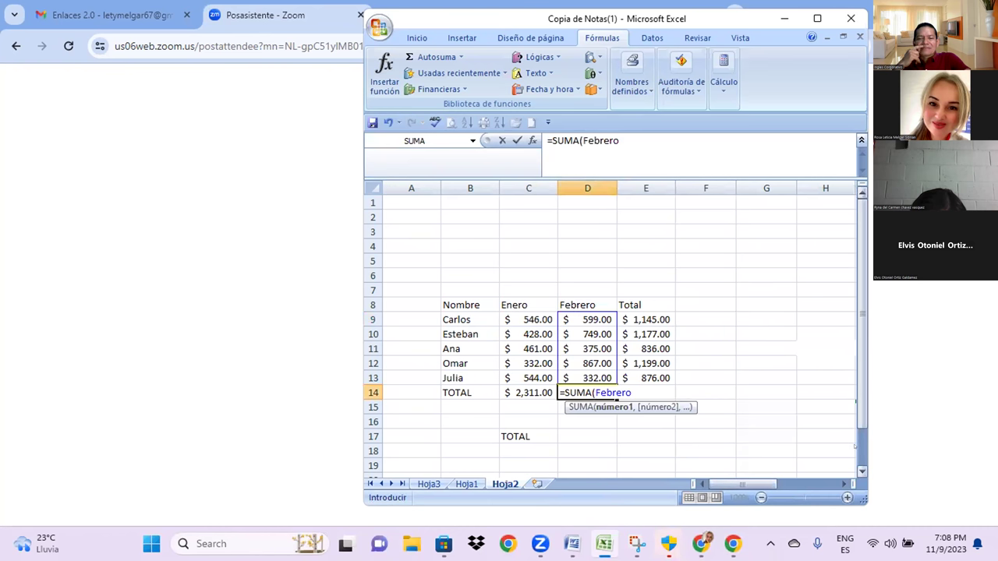
text())
key(Return)
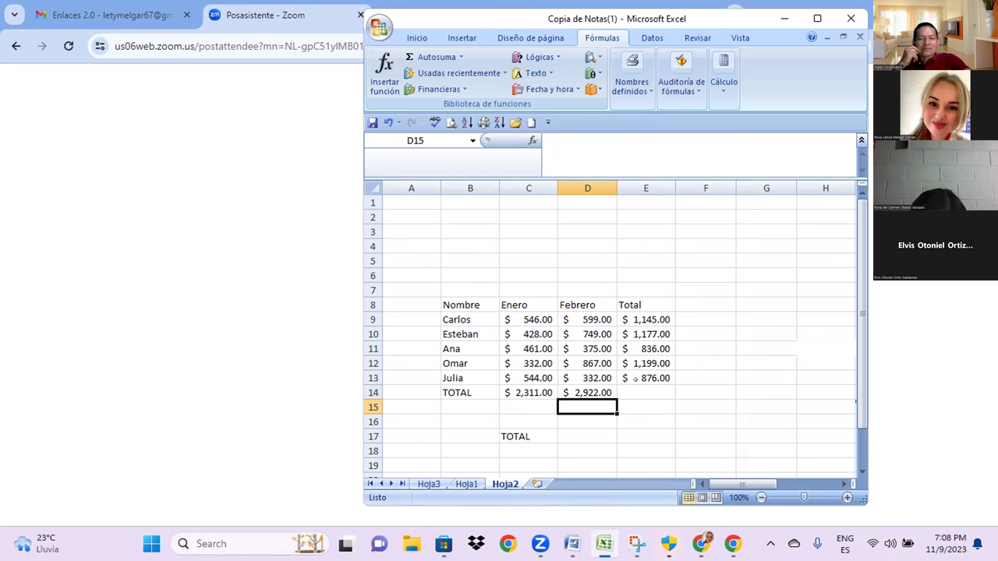
click(622, 392)
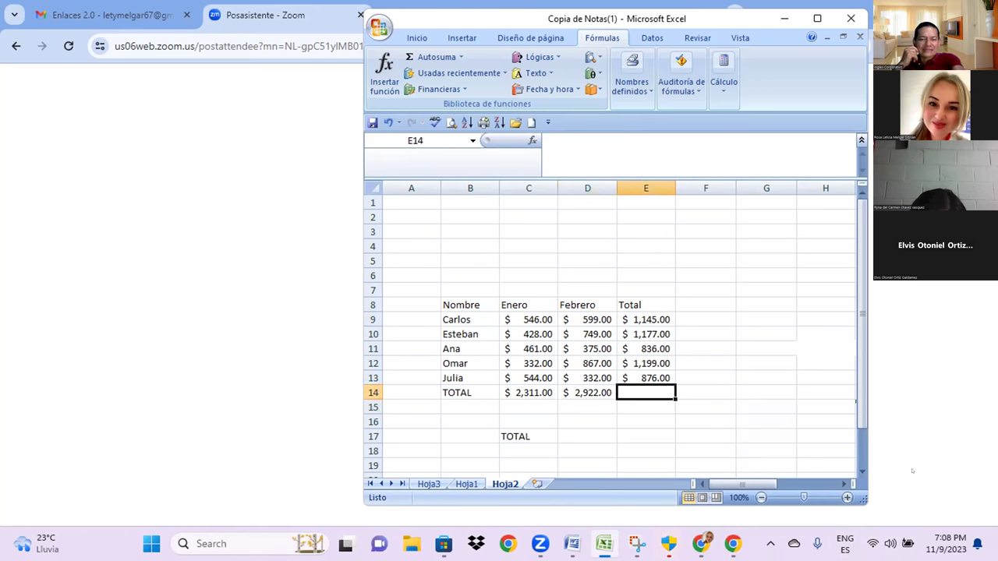
Step: Start a new formula with = in the cell below the lower TOTAL label
click(564, 437)
click(530, 436)
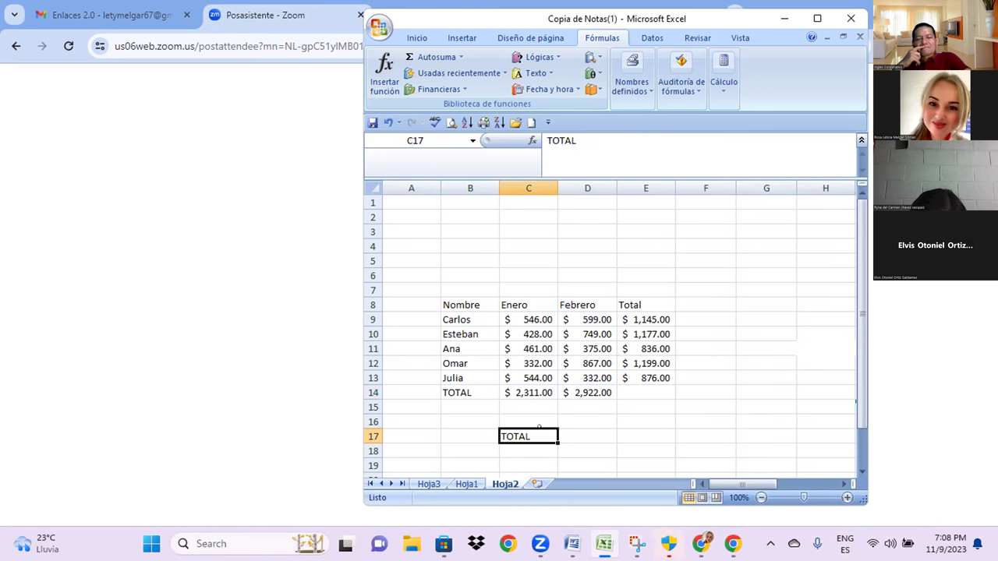
key(Right)
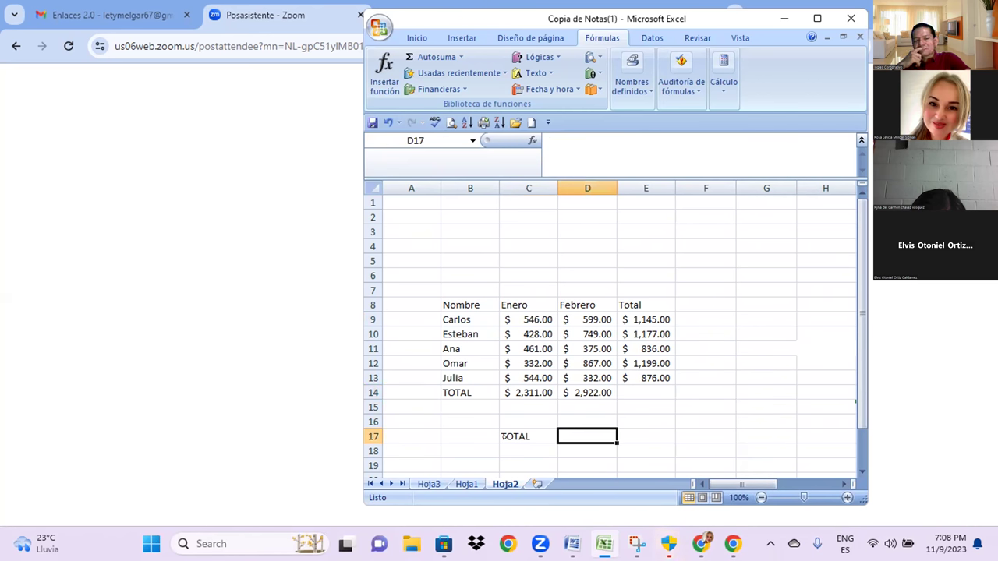
key(Down)
key(Left)
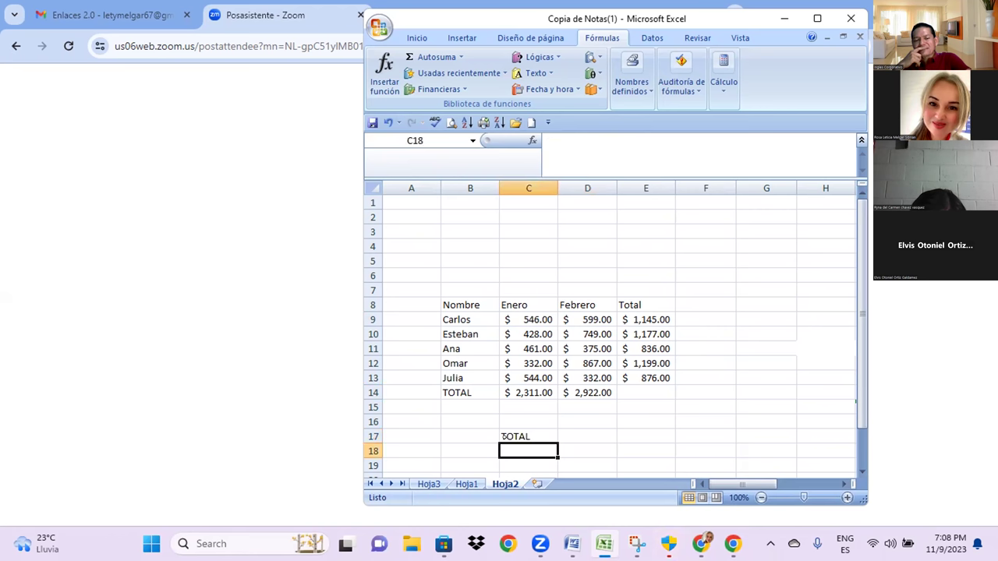
scroll(752, 377, down, 1)
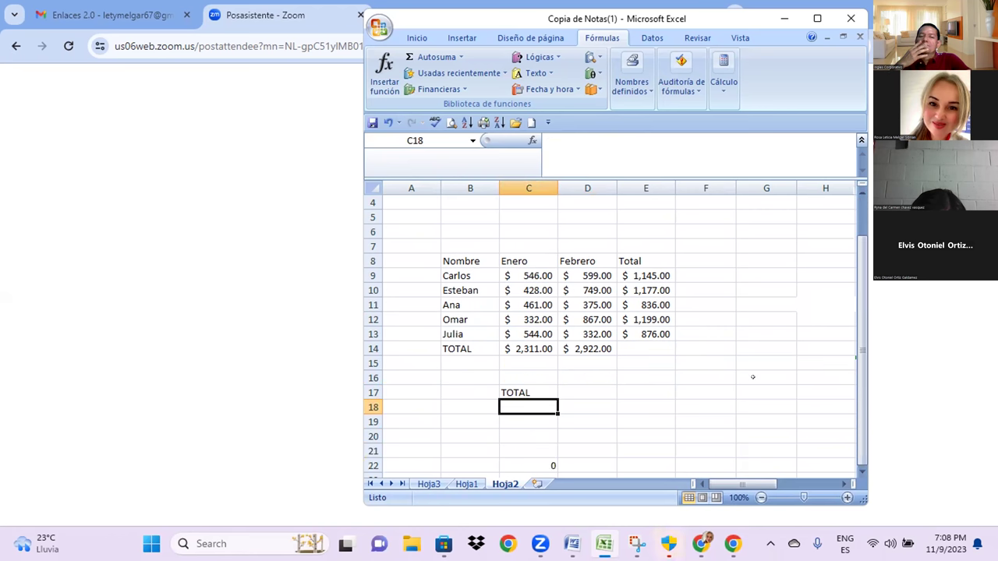
scroll(752, 377, down, 1)
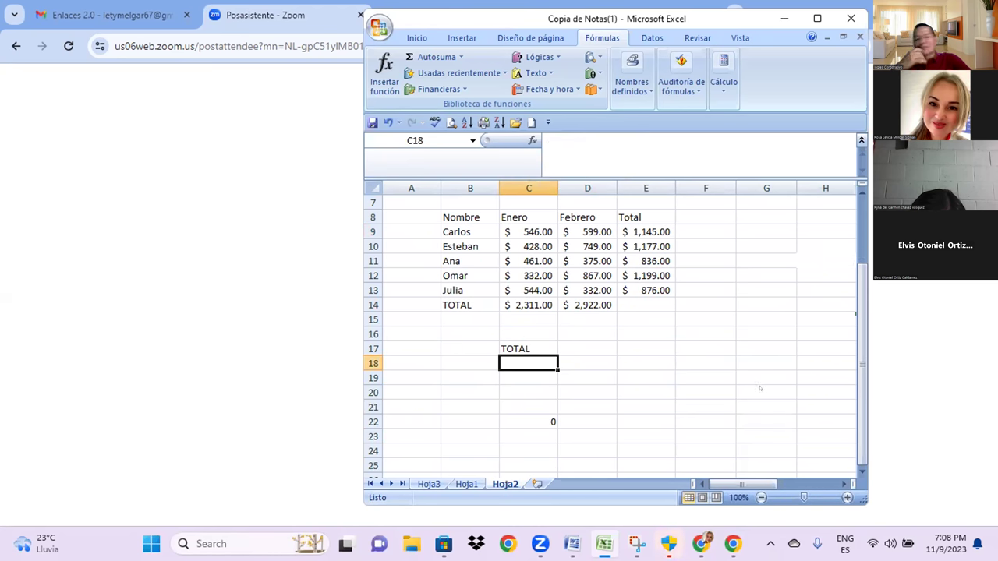
text(=)
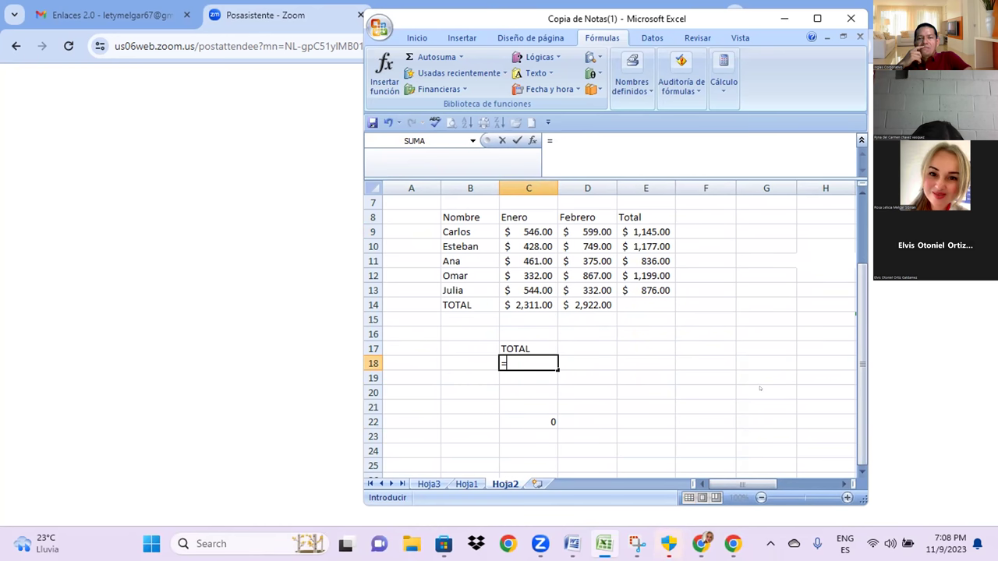
Step: Paste the name Enero and add a plus sign from the symbol panel
key(F3)
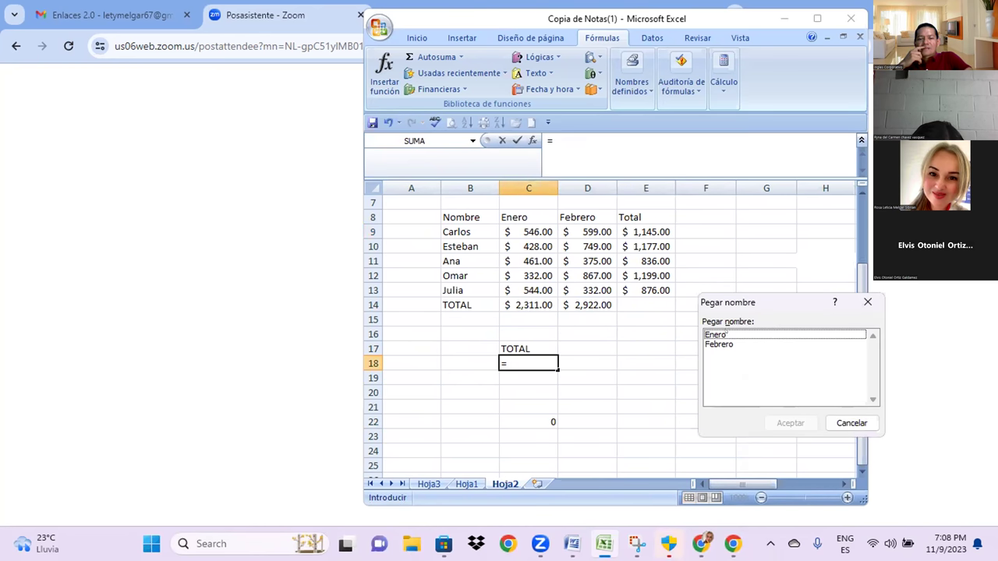
click(715, 334)
click(788, 422)
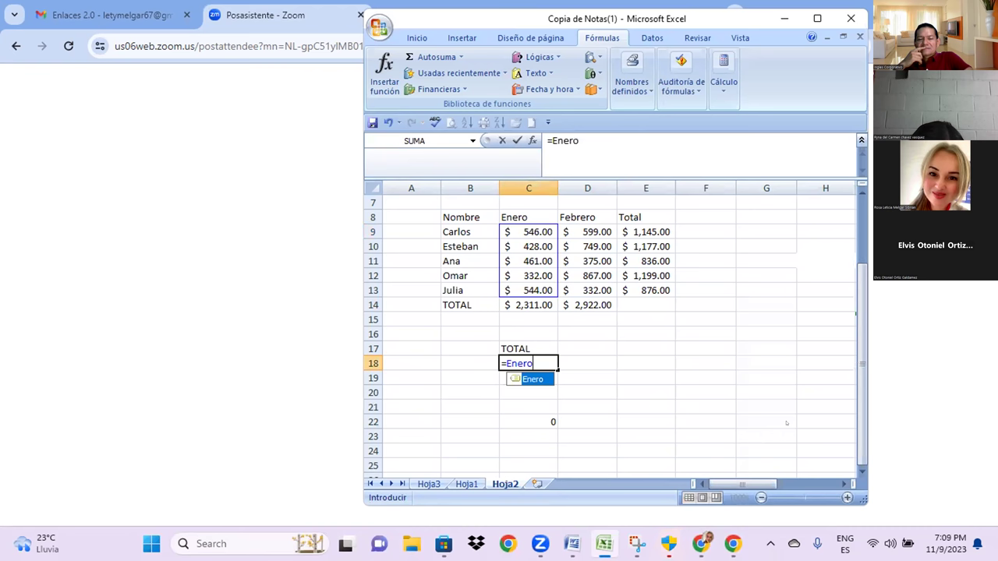
key(super+period)
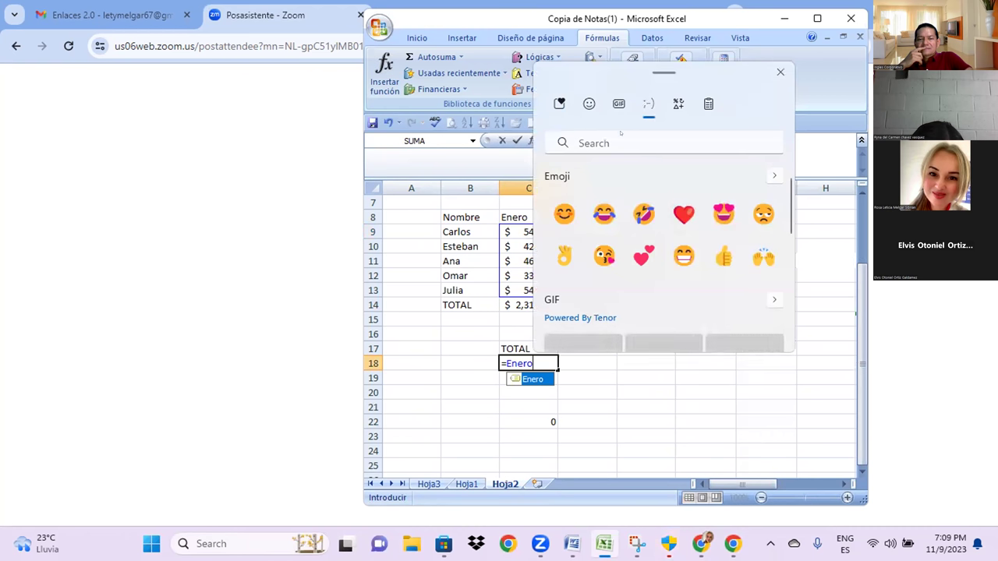
click(648, 104)
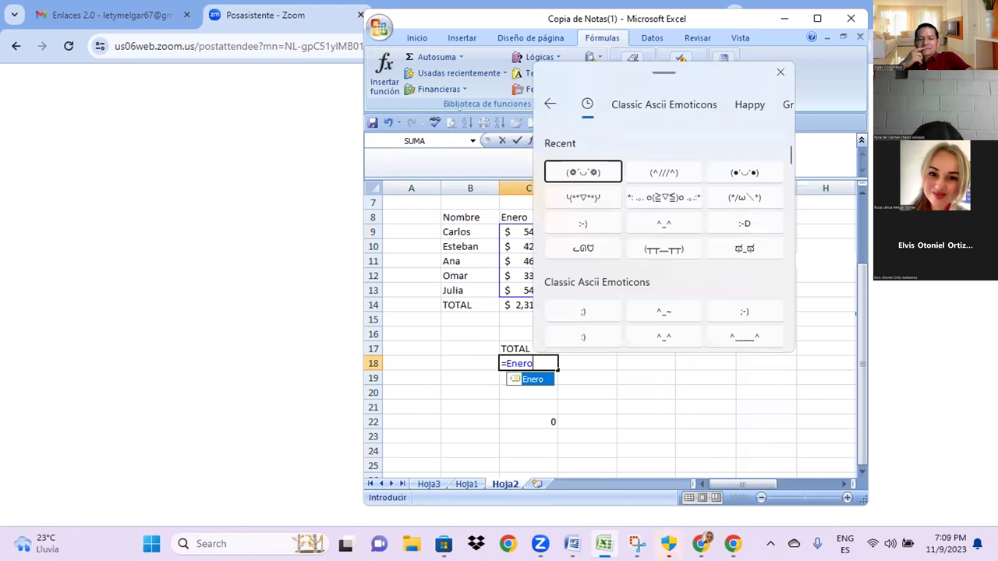
click(586, 162)
click(677, 104)
click(562, 180)
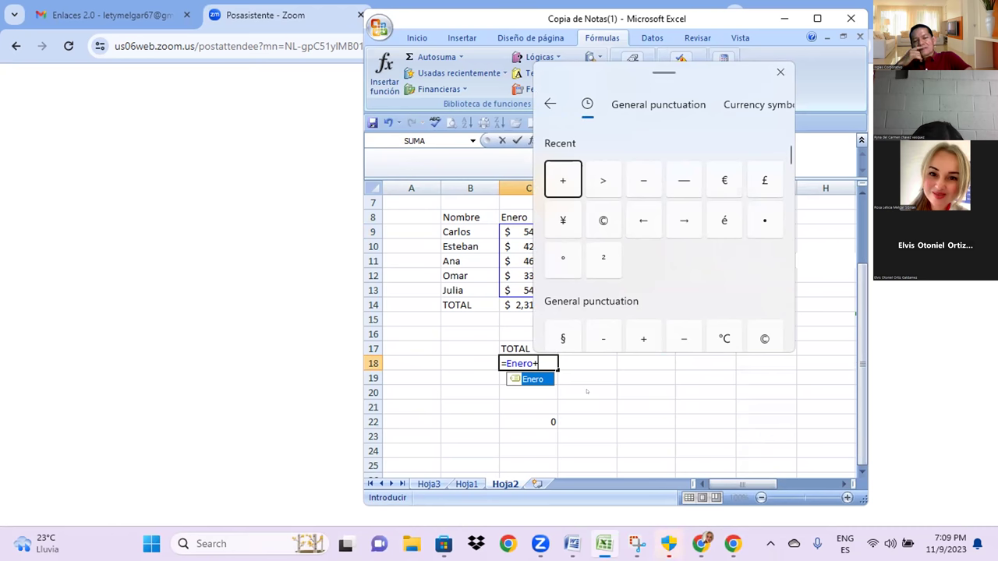
Step: Paste Febrero to complete =Enero+Febrero, which returns #¡VALOR!
key(F3)
click(715, 344)
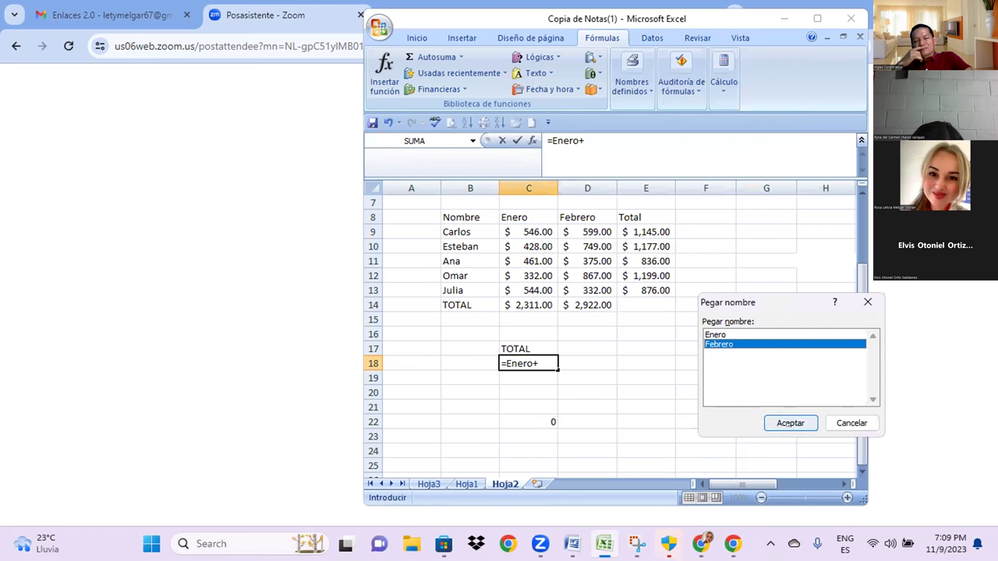
click(788, 421)
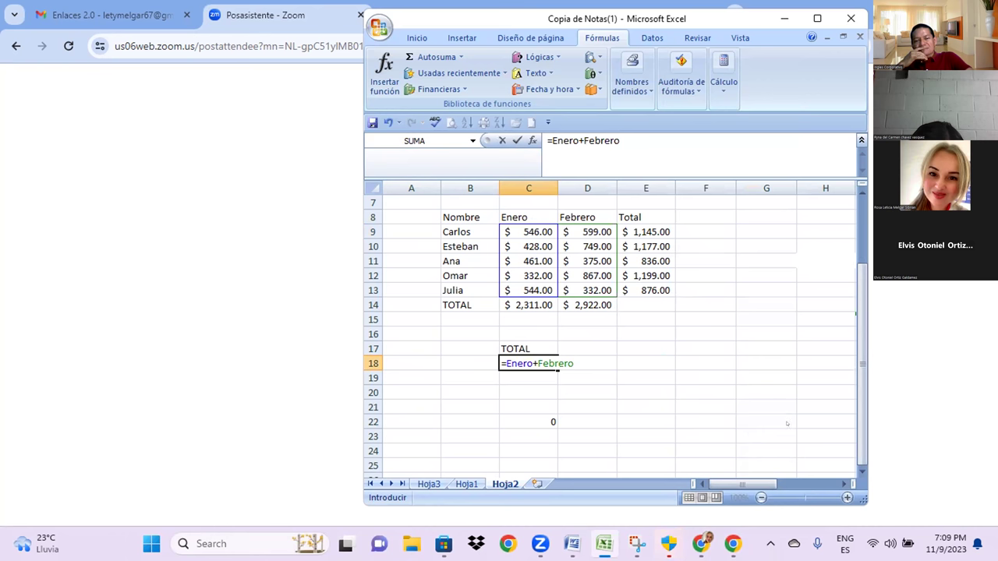
key(Return)
key(Up)
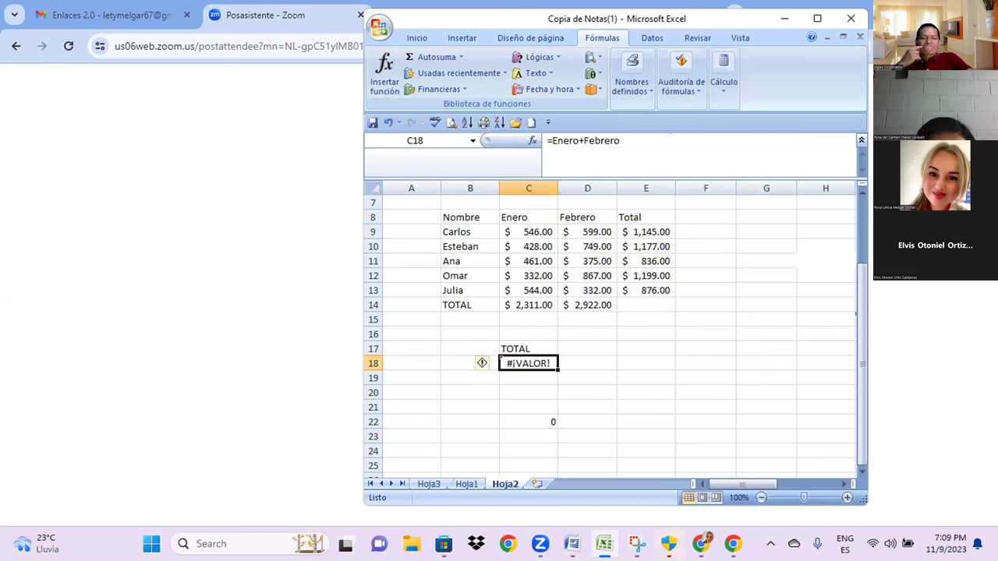
Step: Clear the erroring =Enero+Febrero formula from cell C18
key(F2)
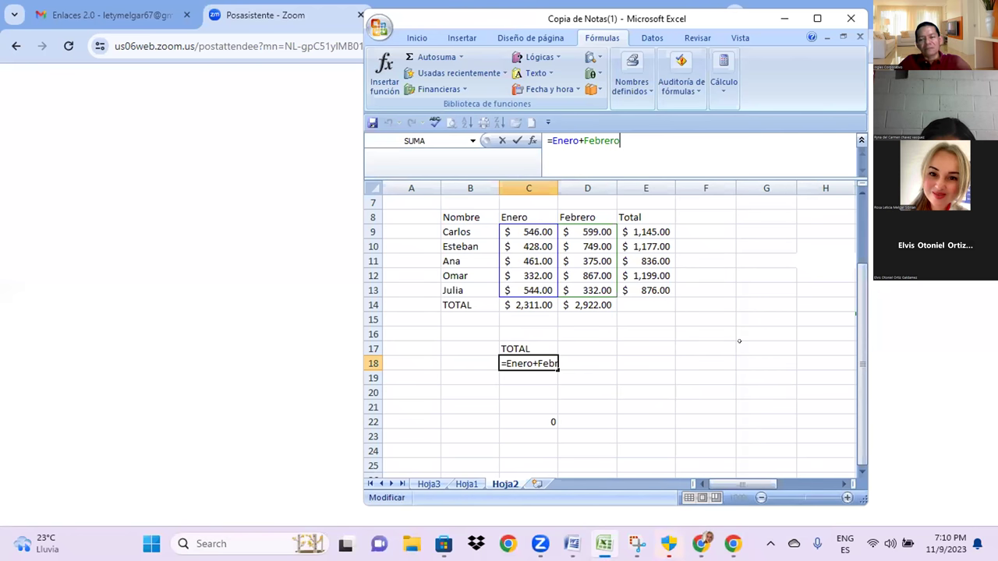
click(597, 361)
click(529, 360)
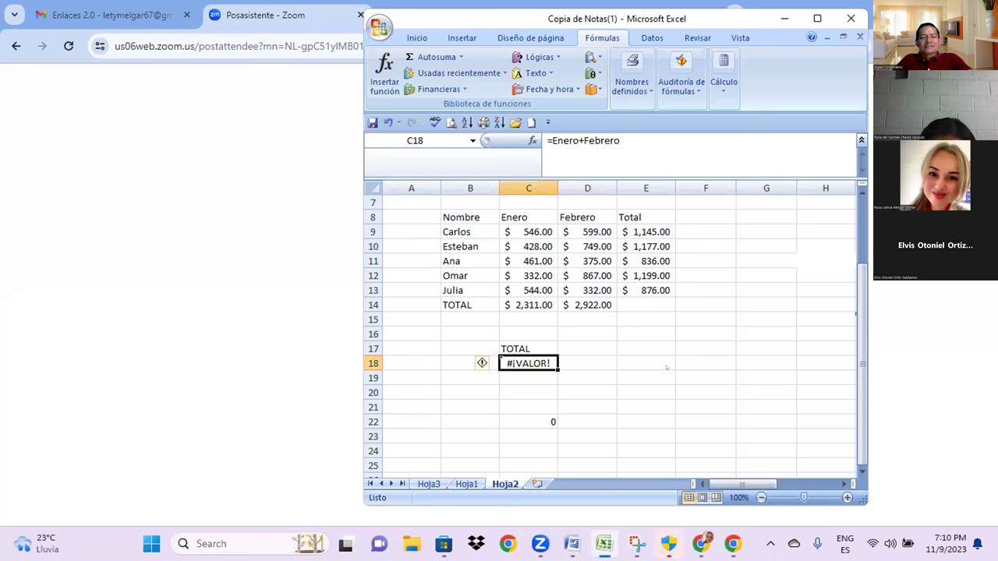
key(Delete)
mouse_move(442, 543)
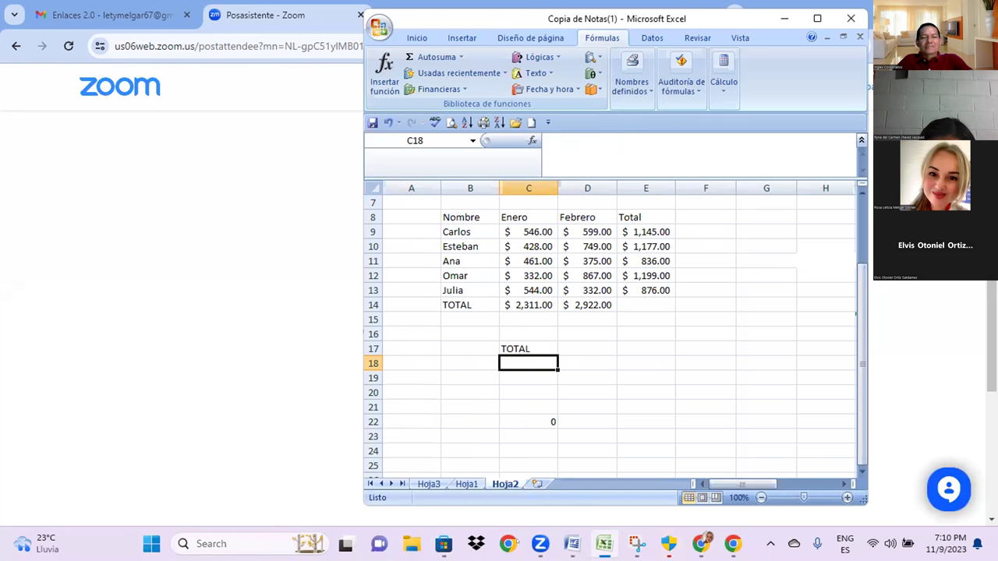
Step: Enter =SUMA(Enero,Febrero) in C18 using the named ranges to total $ 5,233.00
text(=)
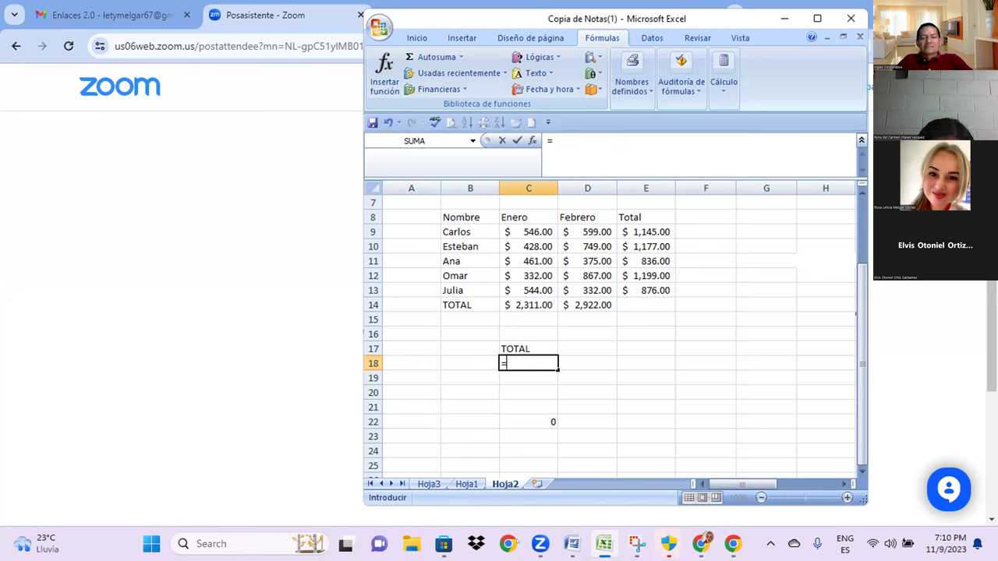
text(sum)
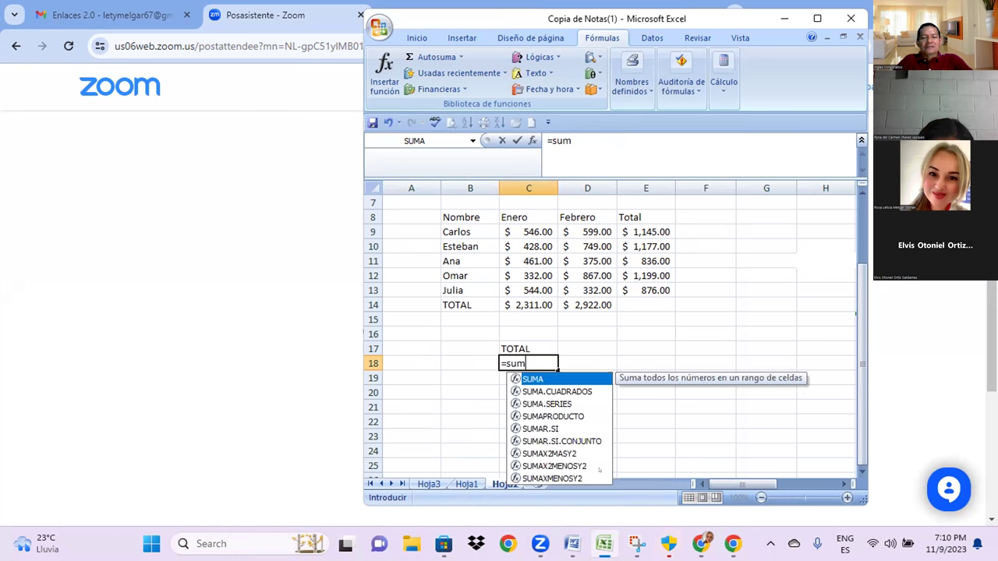
double_click(541, 379)
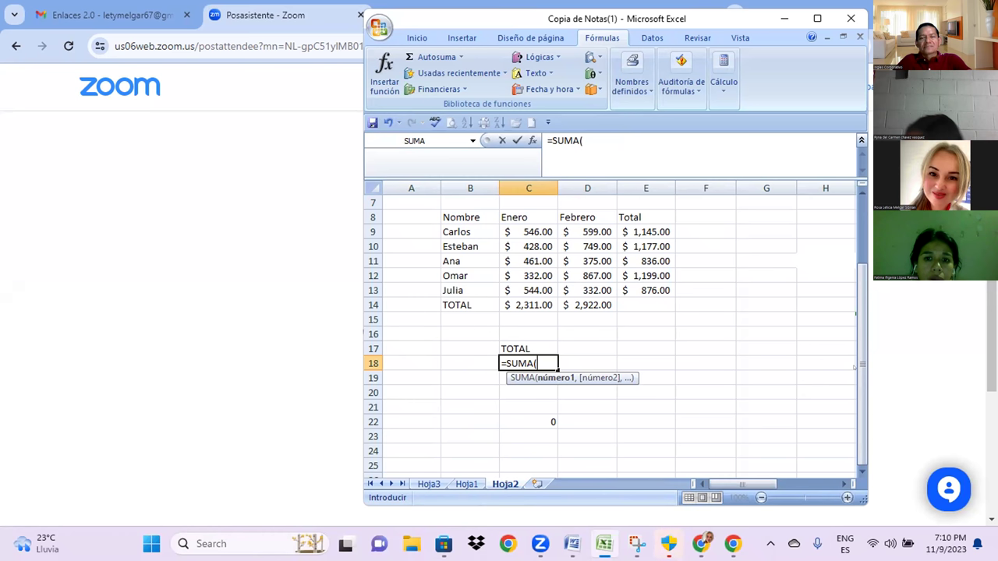
key(F3)
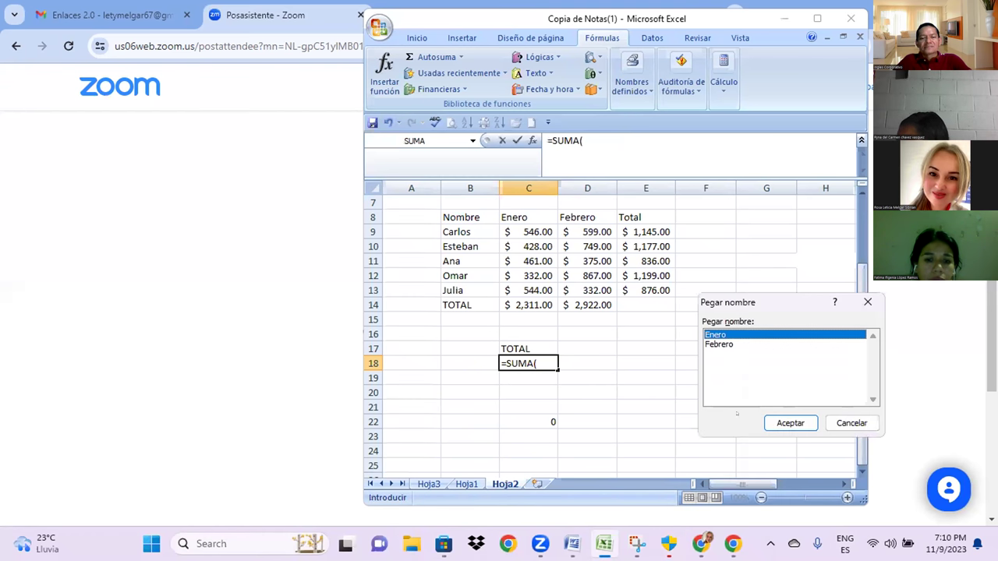
click(789, 422)
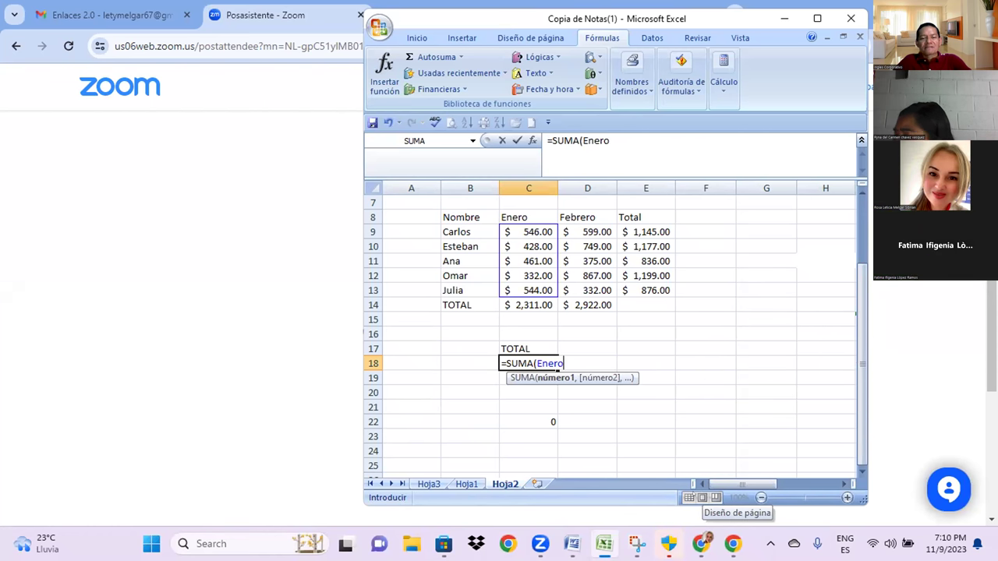
text(,)
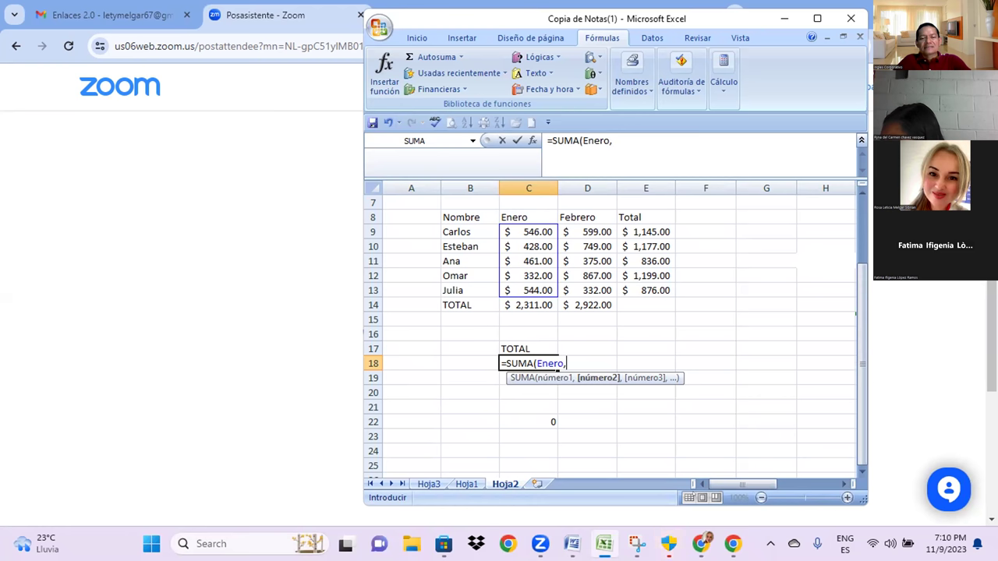
key(F3)
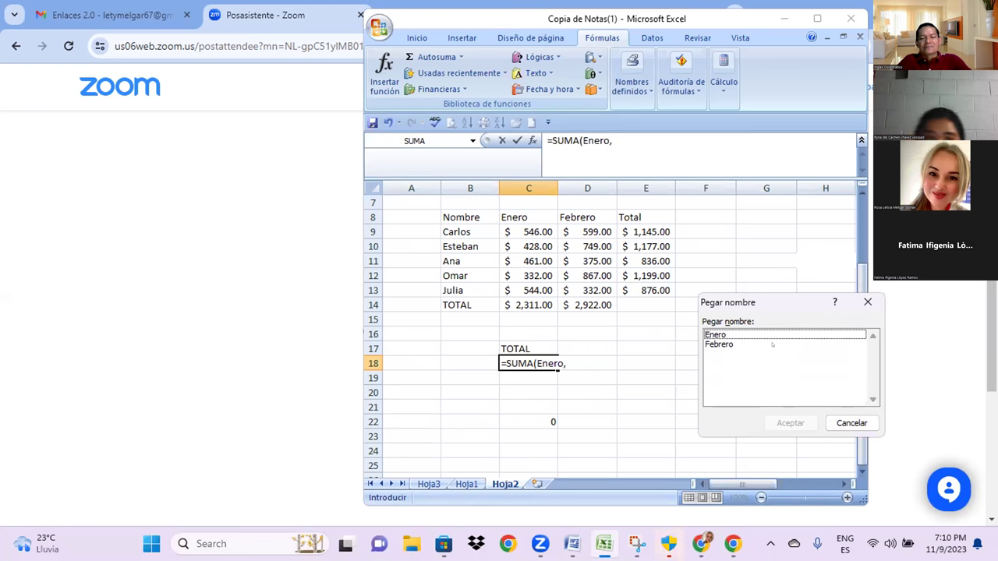
click(772, 343)
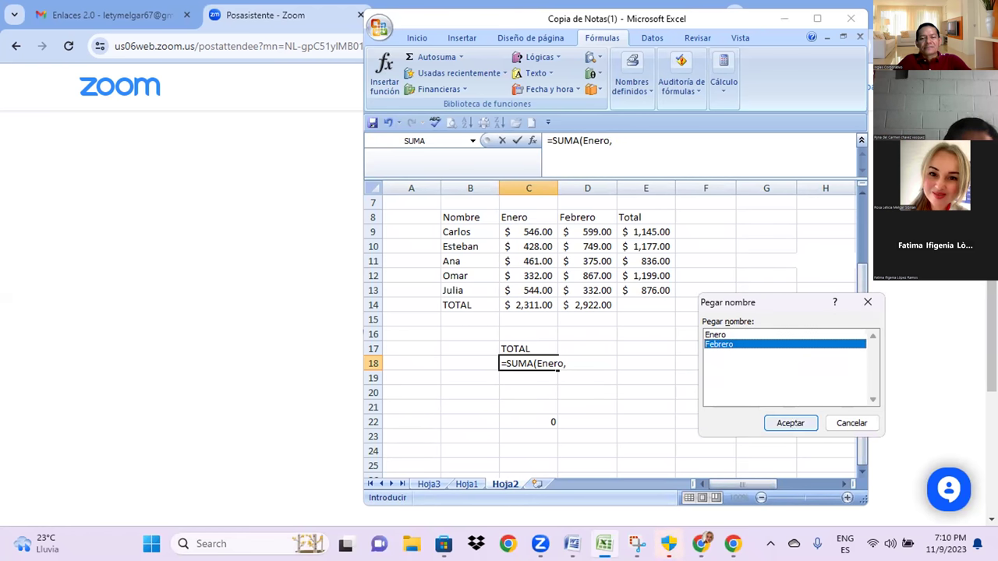
key(Return)
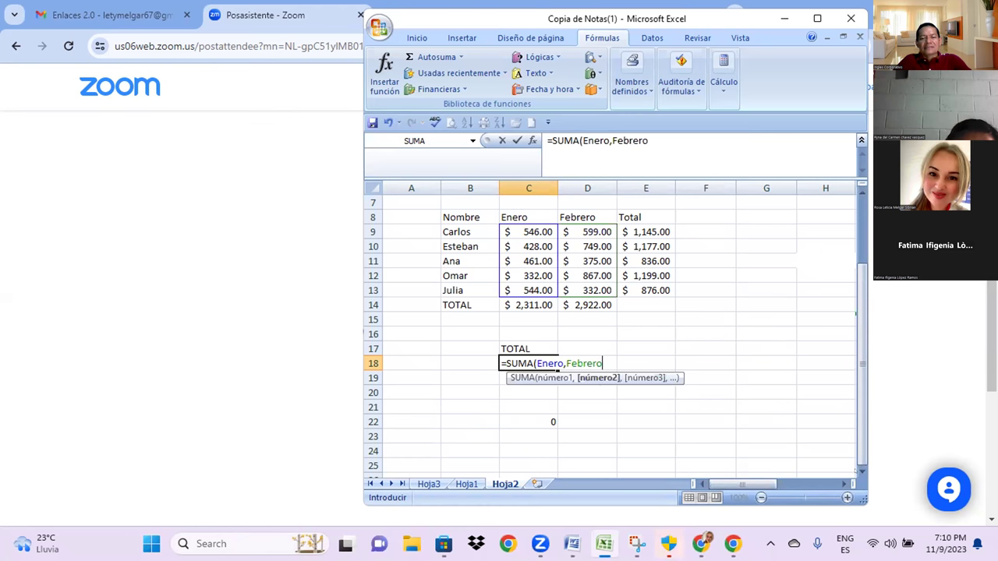
key(Return)
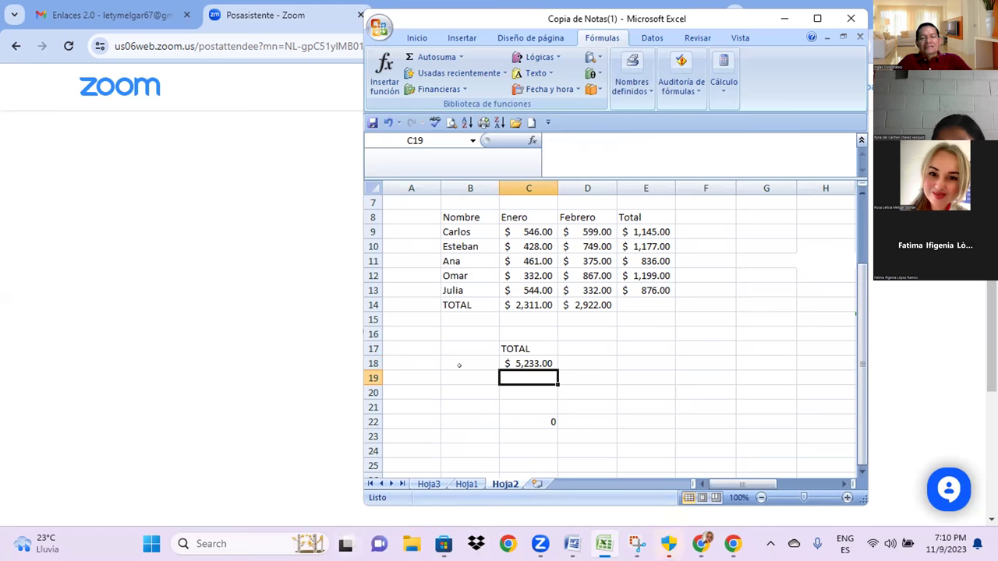
click(622, 386)
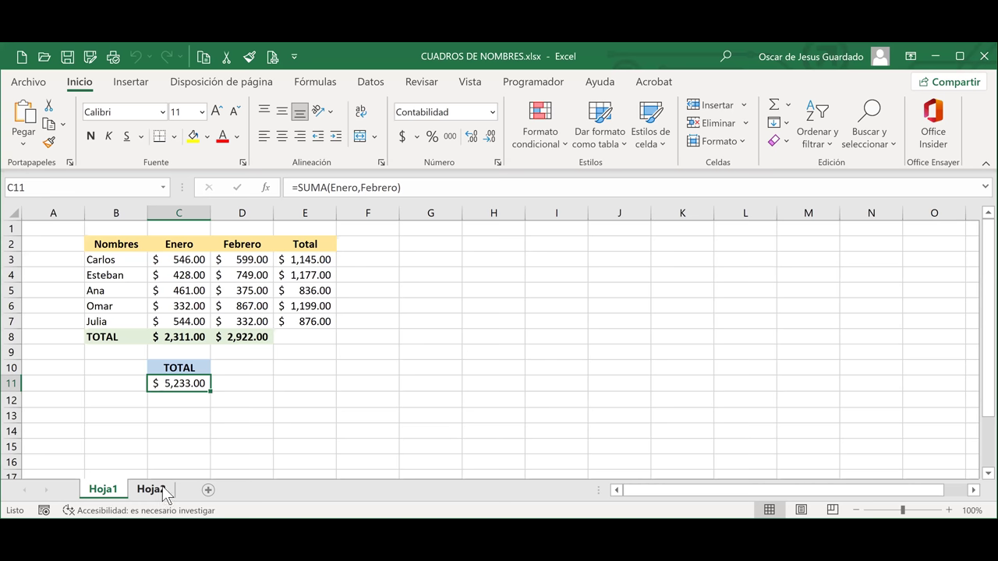
Step: Switch to sheet Hoja2 and back to Hoja1 in CUADROS DE NOMBRES.xlsx
click(161, 488)
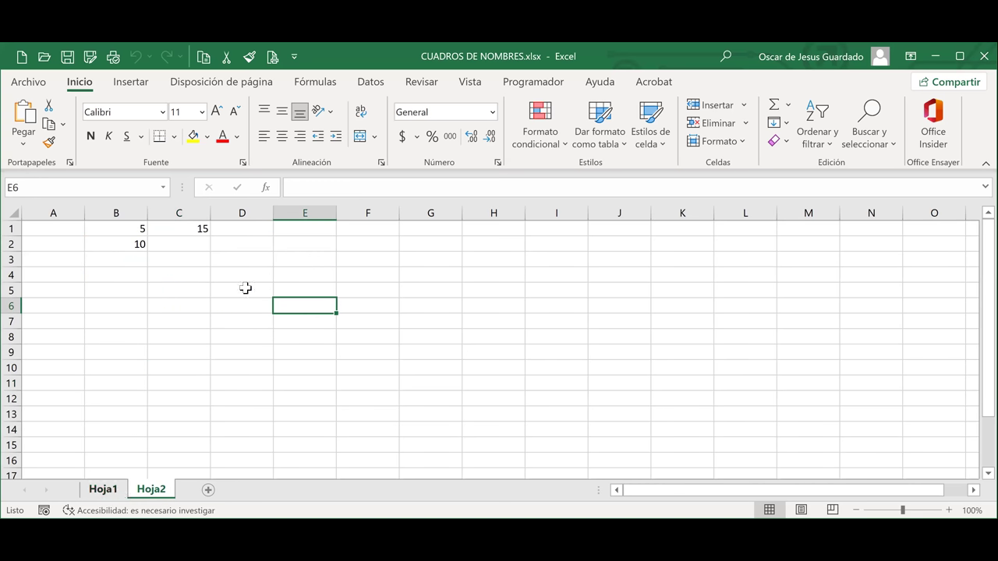
key(ctrl+Page_Up)
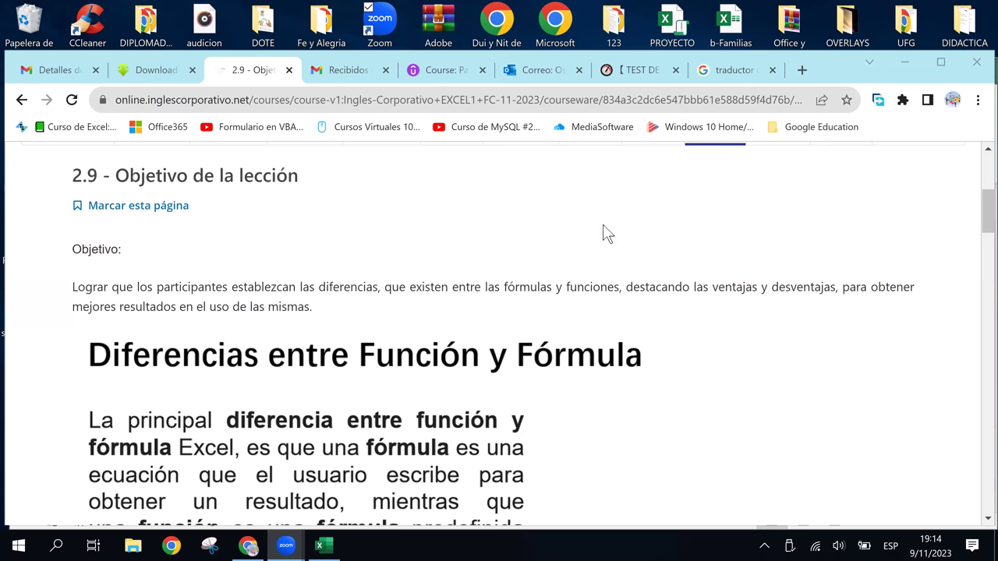
Step: Scroll through lesson 2.9 contrasting the function =SUMA(B3:B6) with the formula =B3+B4+B5+B6
click(984, 205)
drag(985, 205, 986, 214)
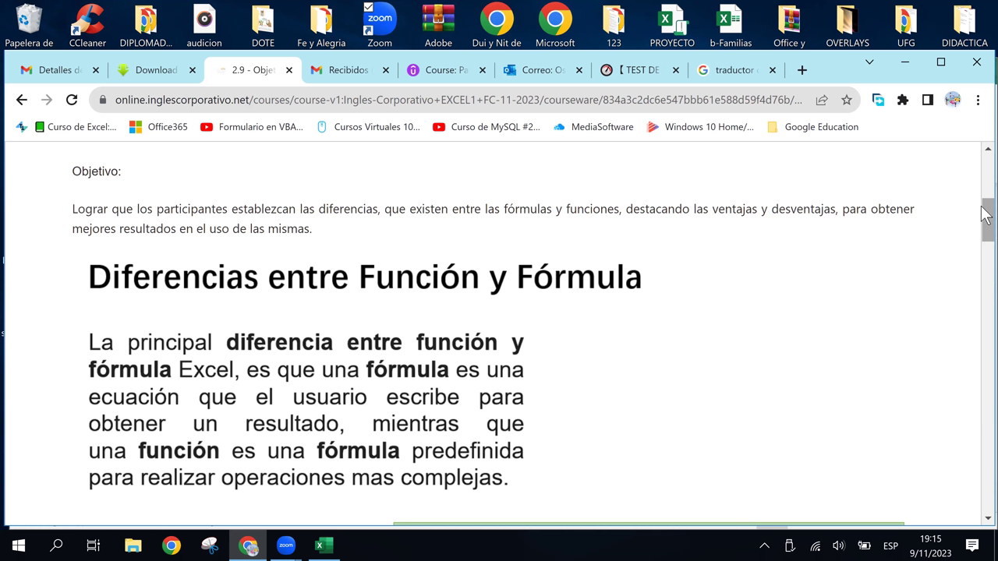
drag(984, 215, 984, 244)
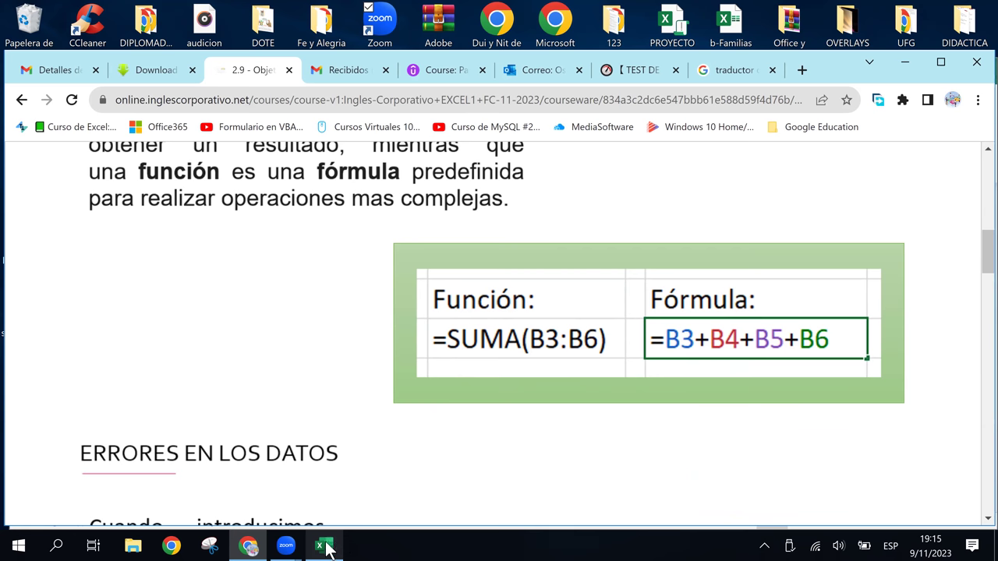
Step: Return to Excel and open Notas.xlsx from the recent workbooks list
mouse_move(328, 550)
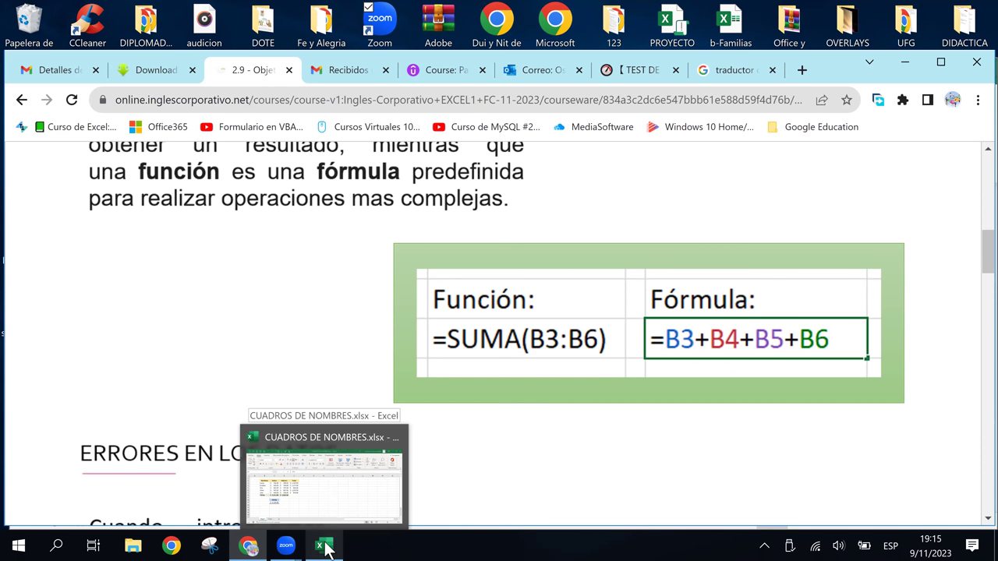
click(327, 549)
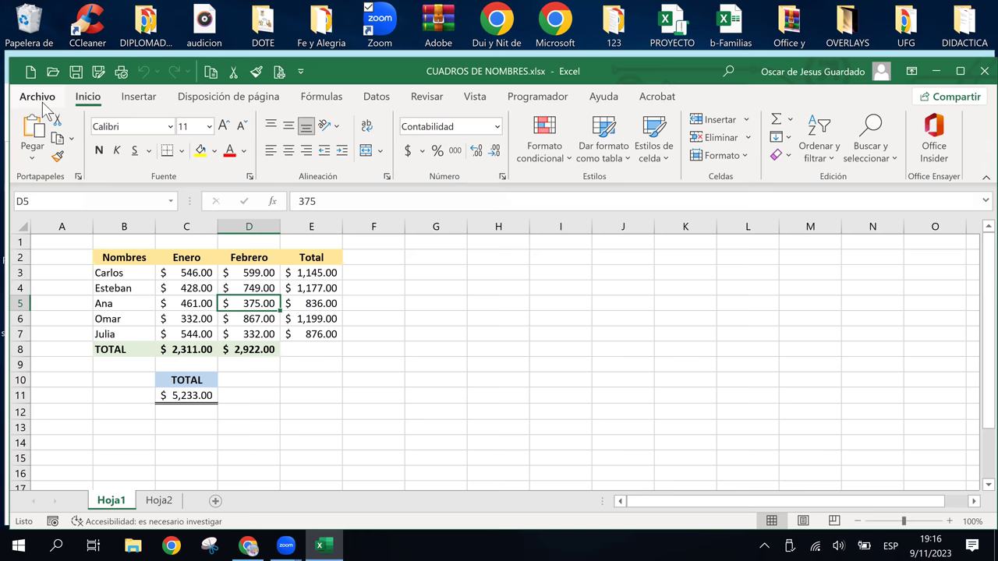
click(43, 103)
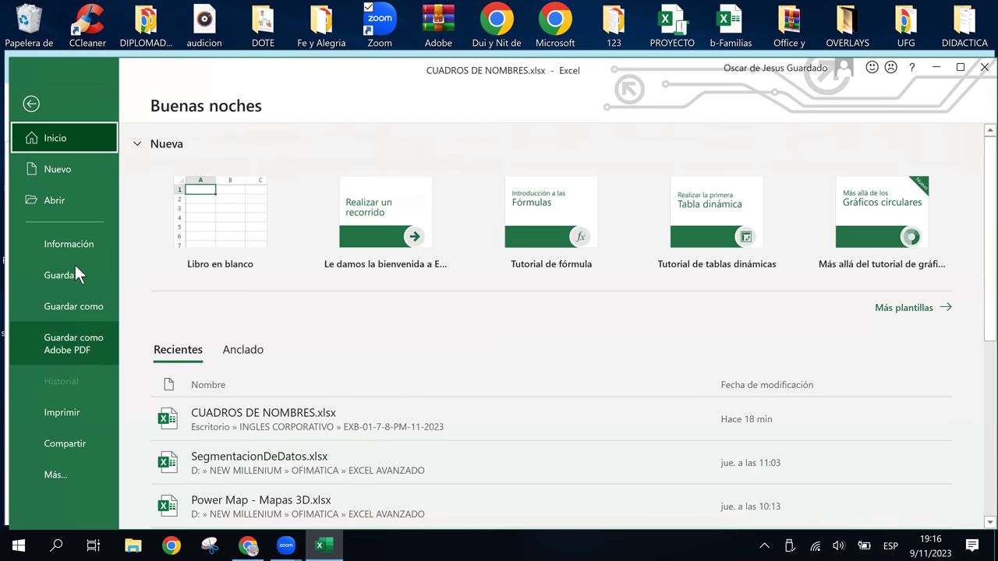
click(80, 209)
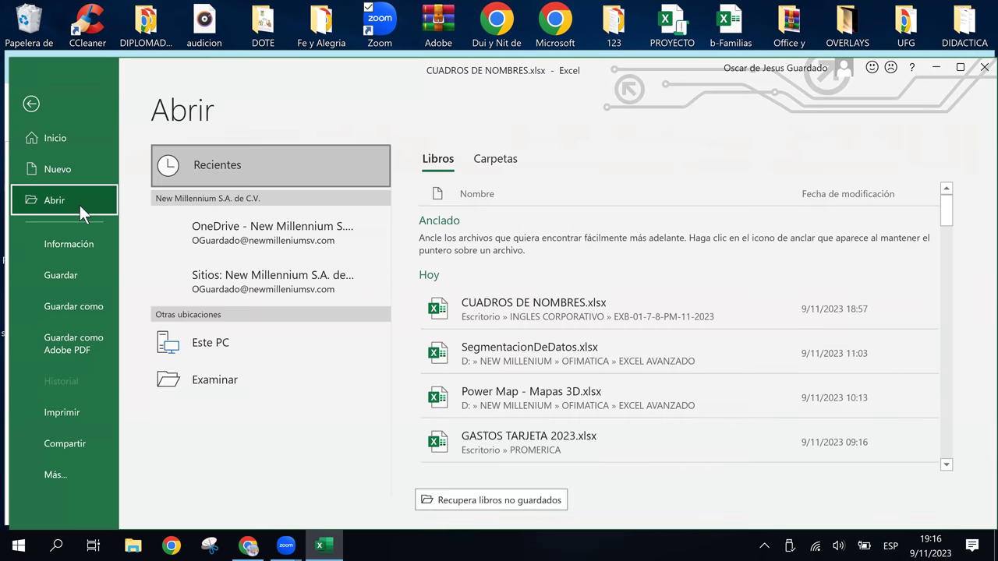
mouse_move(949, 215)
mouse_down()
mouse_move(952, 249)
mouse_move(946, 240)
mouse_up()
click(581, 210)
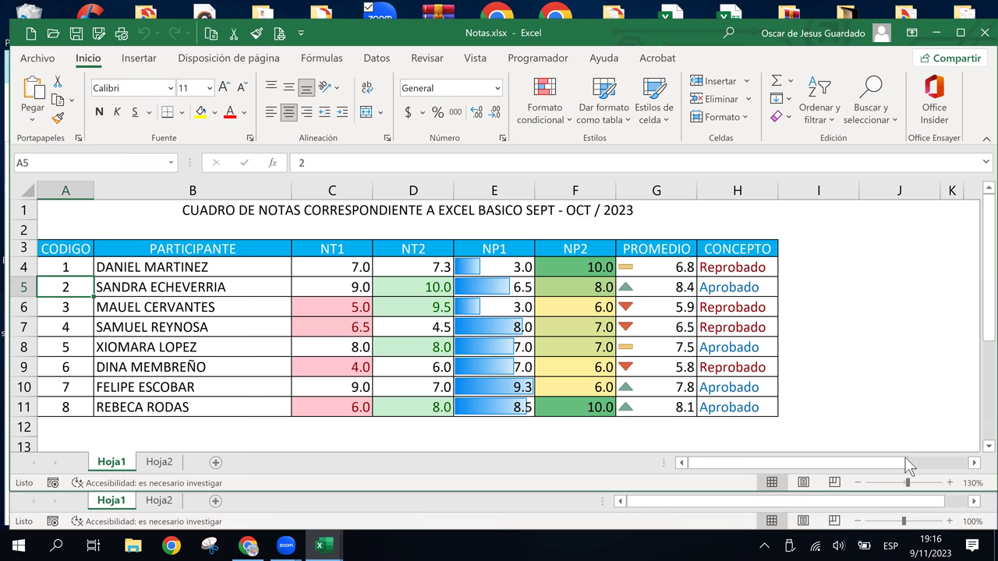
Step: Inspect H4's CONCEPTO formula, then edit G4's =PROMEDIO(C4:F4) formula
click(724, 268)
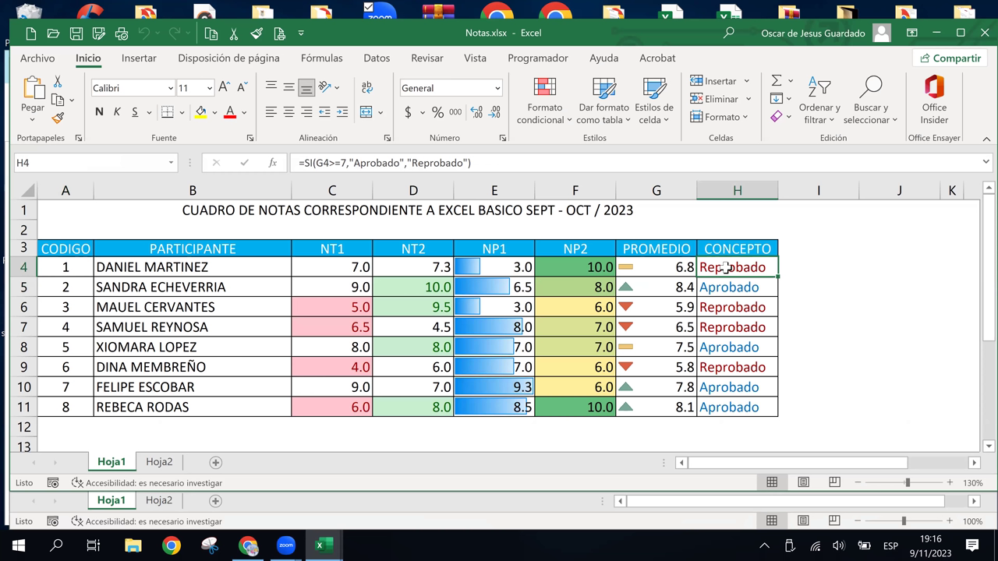
click(671, 272)
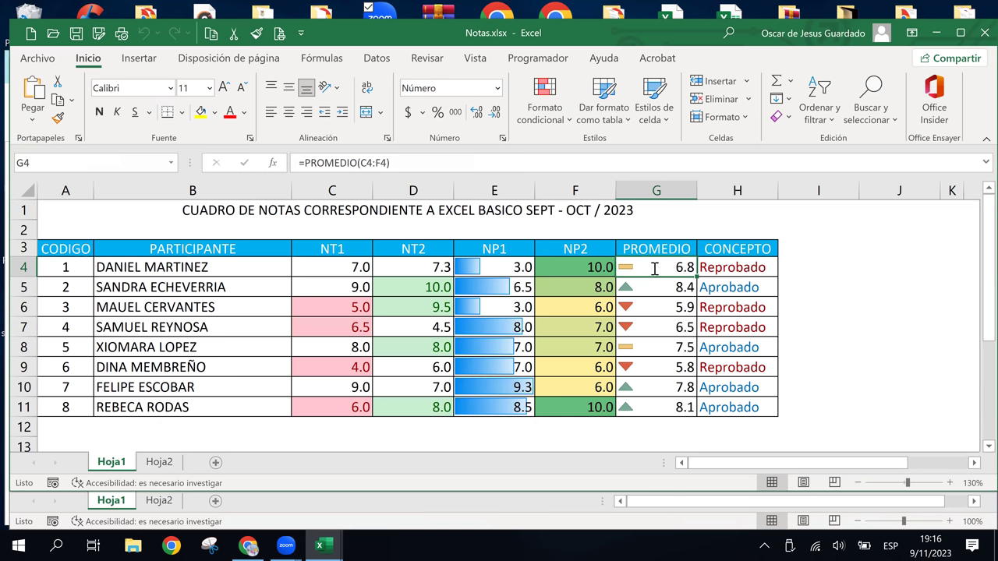
double_click(655, 268)
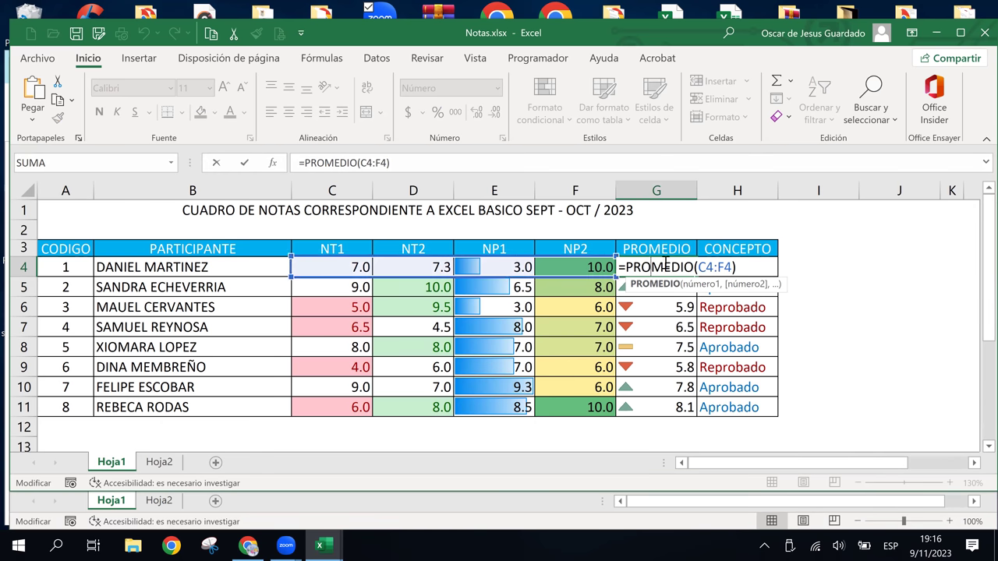
Step: Strip G4's PROMEDIO(C4:F4) formula back to just =
click(743, 268)
key(BackSpace)
key(BackSpace)
key(BackSpace)
key(BackSpace)
key(BackSpace)
key(BackSpace)
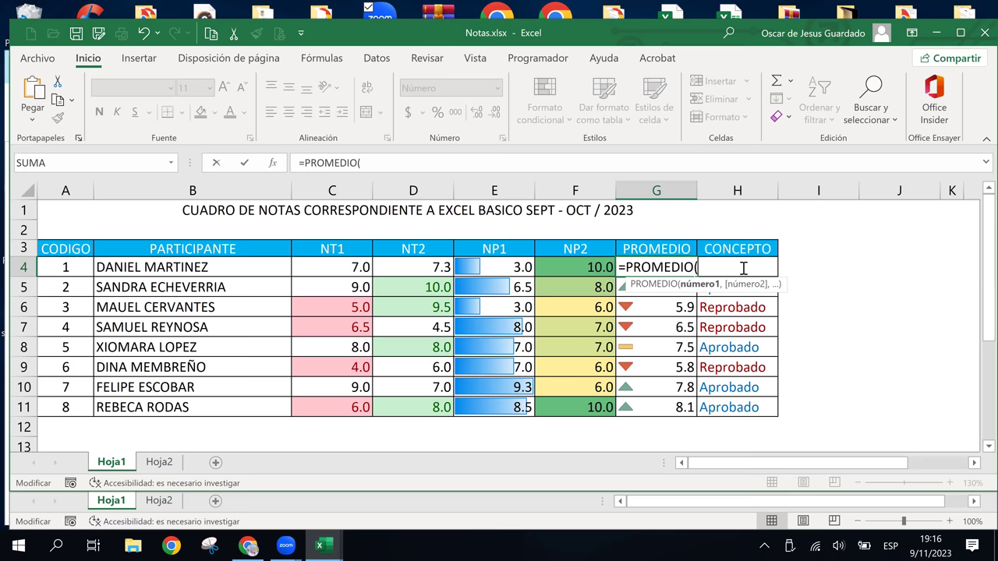
key(BackSpace)
key(BackSpace)
key(BackSpace)
key(BackSpace)
key(BackSpace)
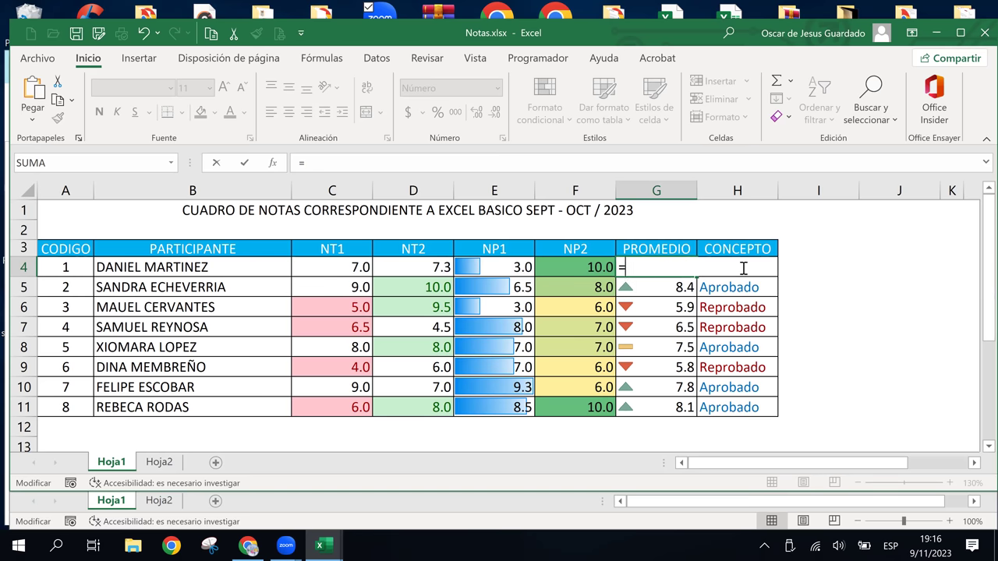
Step: Build the manual average =(C4+D4+E4+F4)/4 in G4
text(()
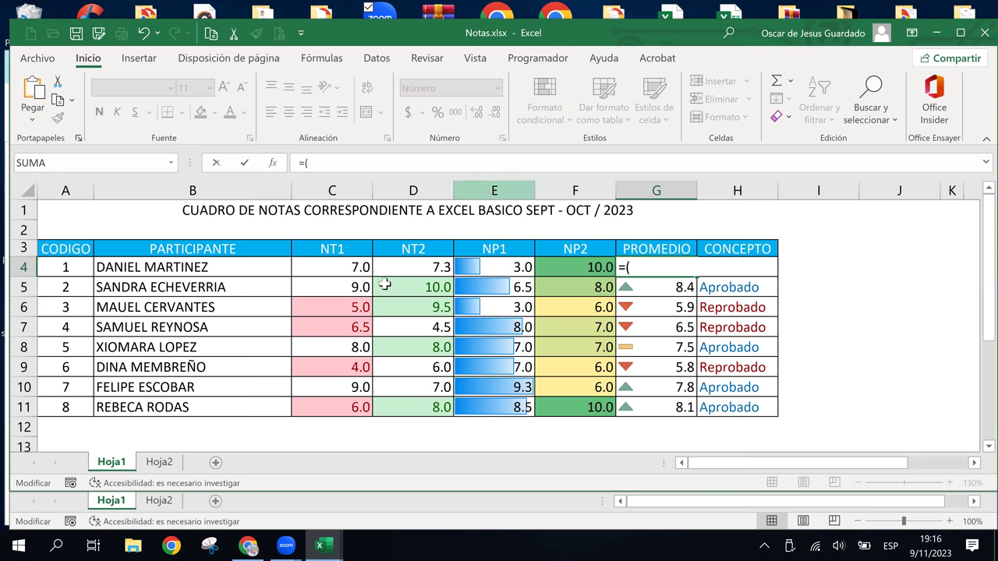
click(363, 271)
text(+)
click(393, 268)
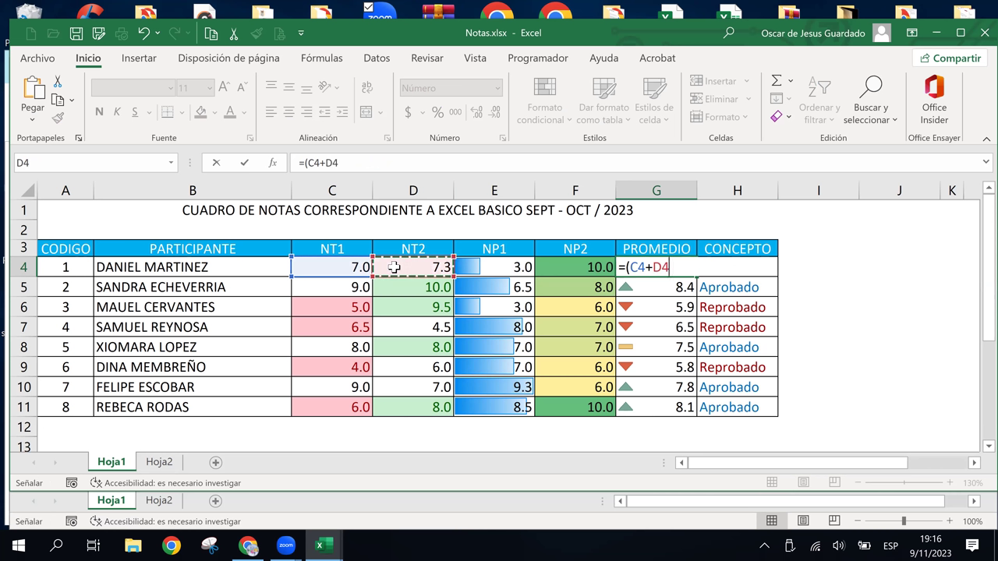
text(+)
click(491, 271)
text(+)
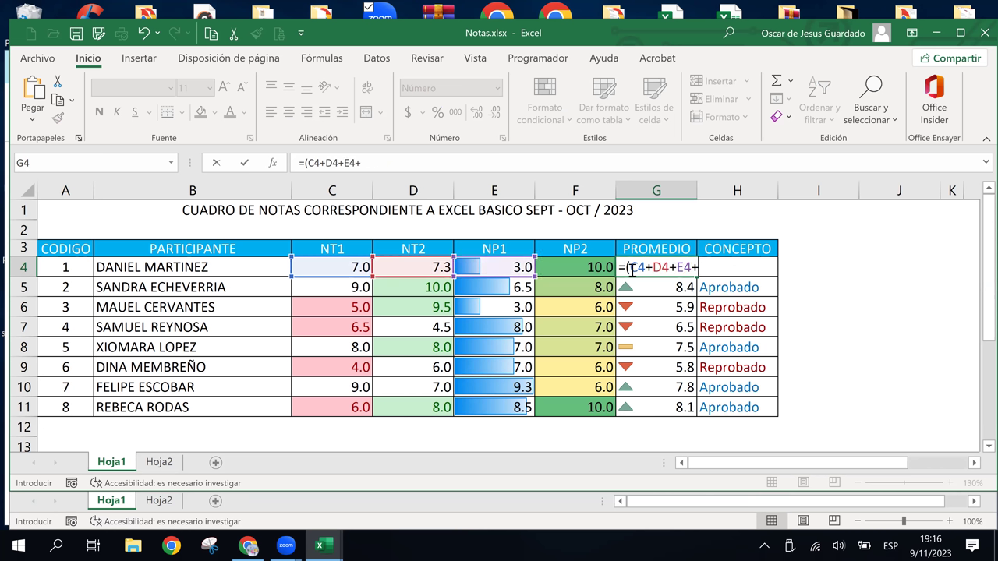
click(577, 265)
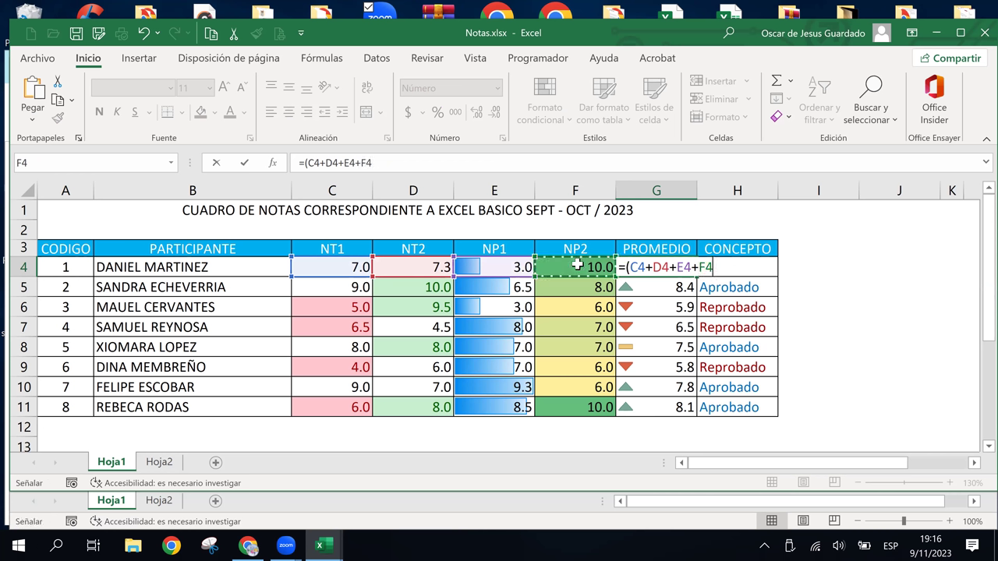
text())
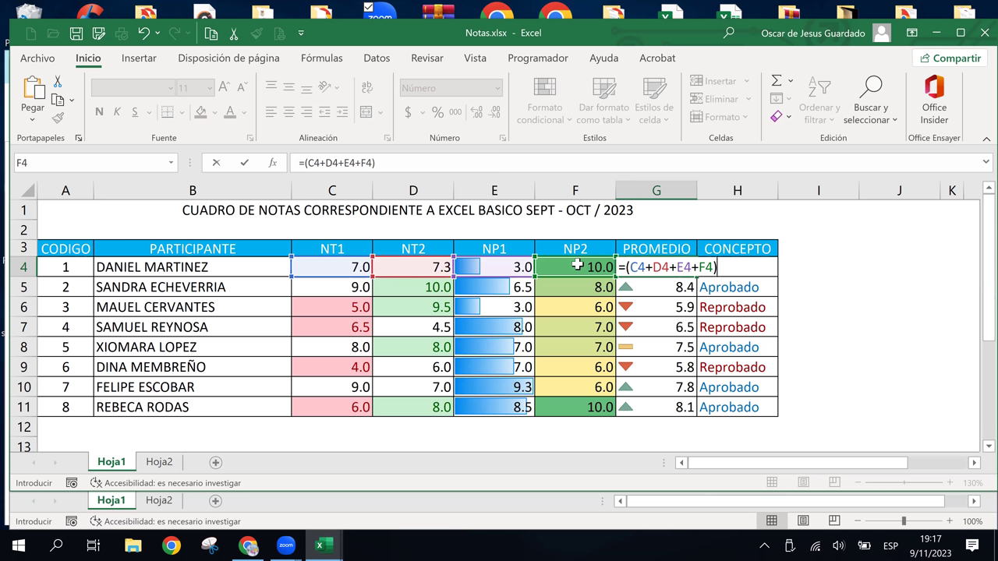
text(/)
text(4)
Step: Confirm G4's manual average formula and fill it down through G11
key(Return)
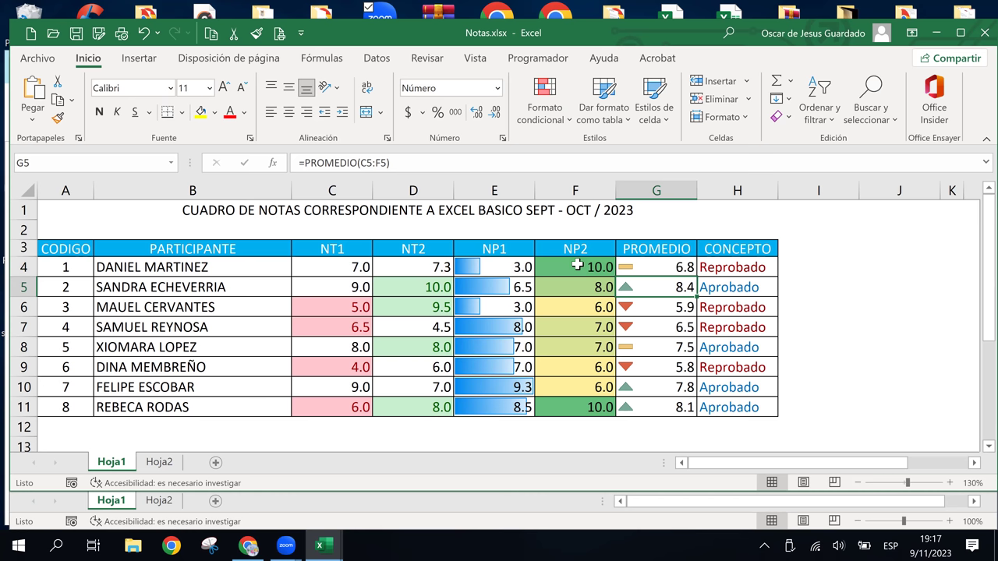
key(Up)
key(Right)
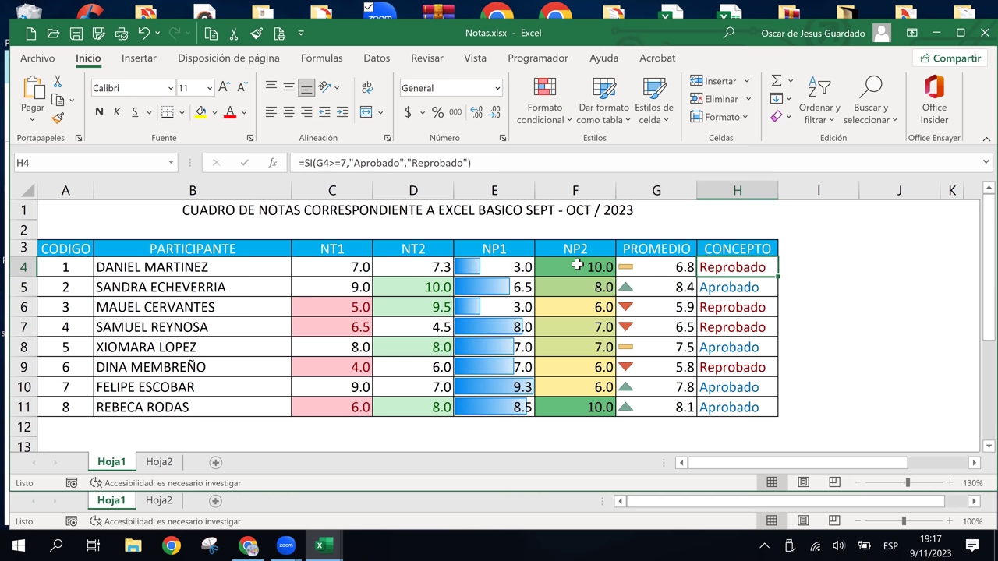
key(Left)
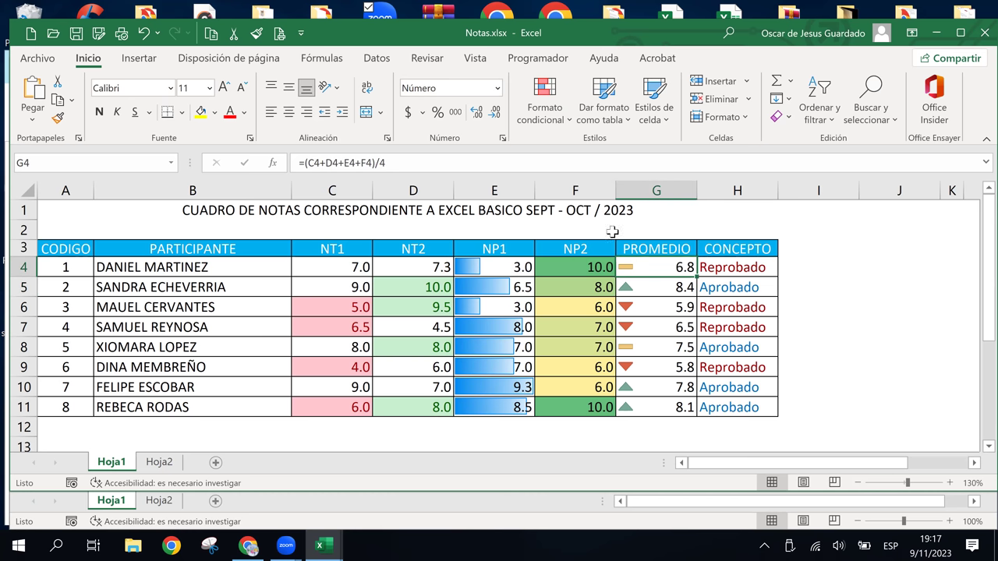
drag(698, 272, 698, 413)
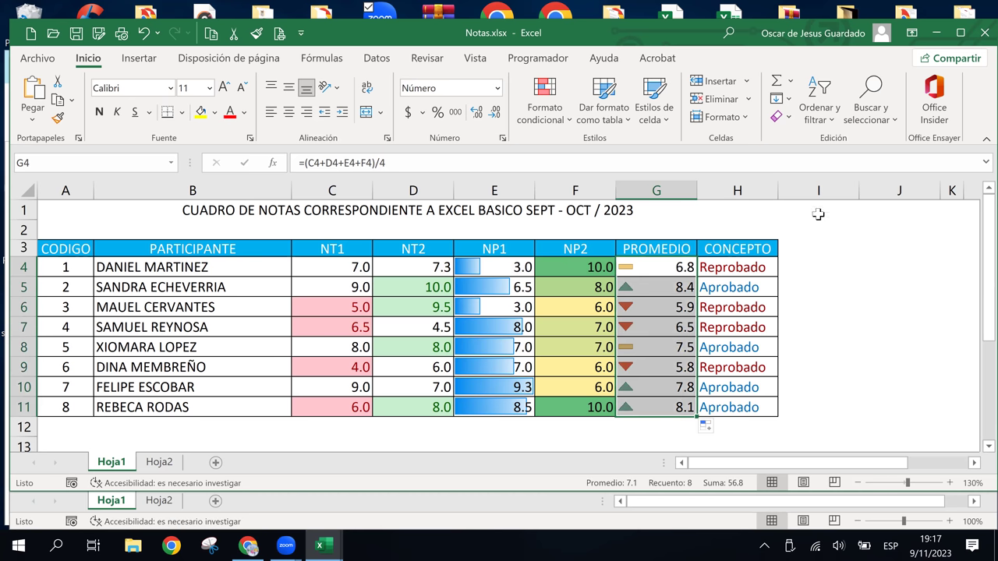
Step: Enter =PROMEDIO(C4:F4) in cell I4 beside the first student's row
click(823, 263)
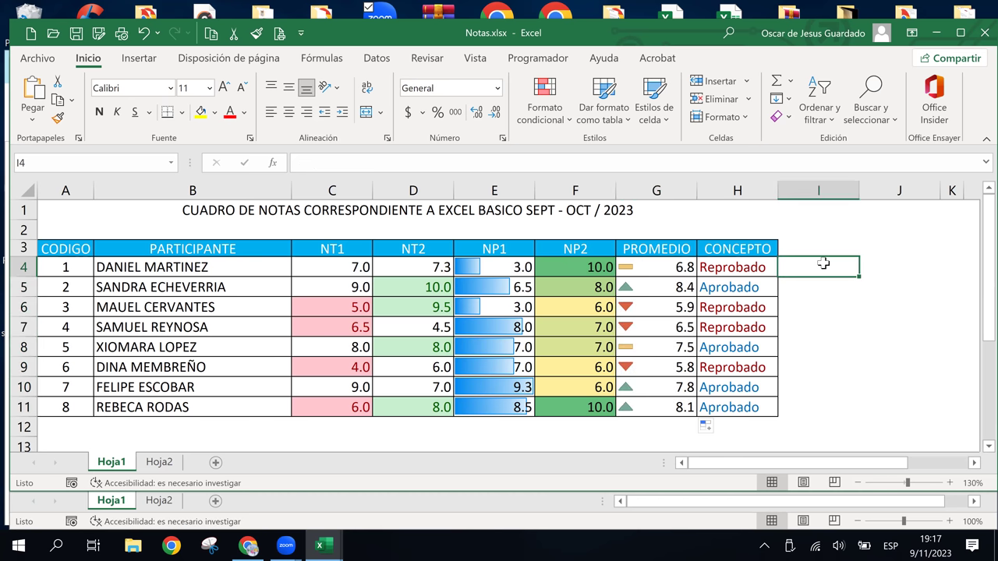
text(=)
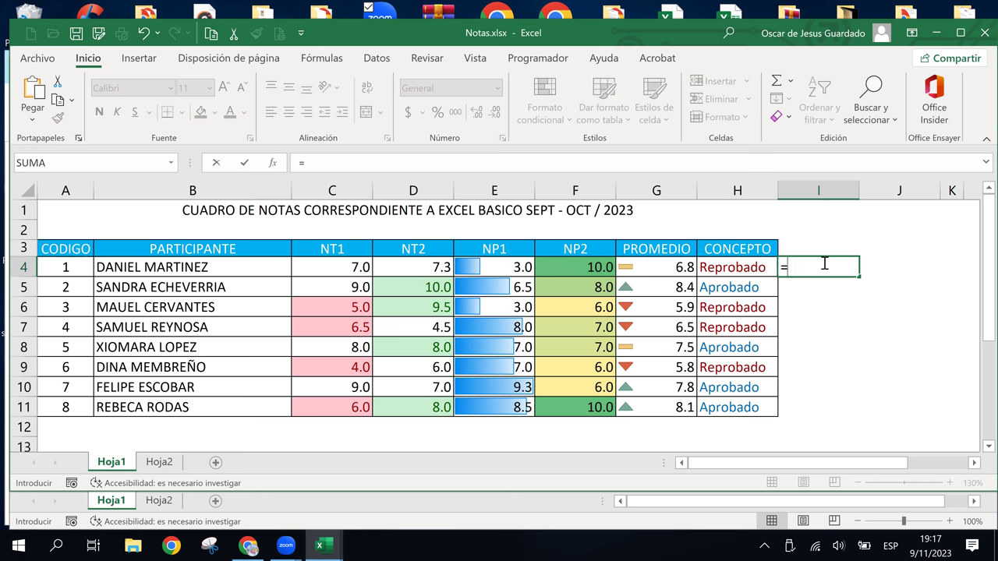
text(promedio)
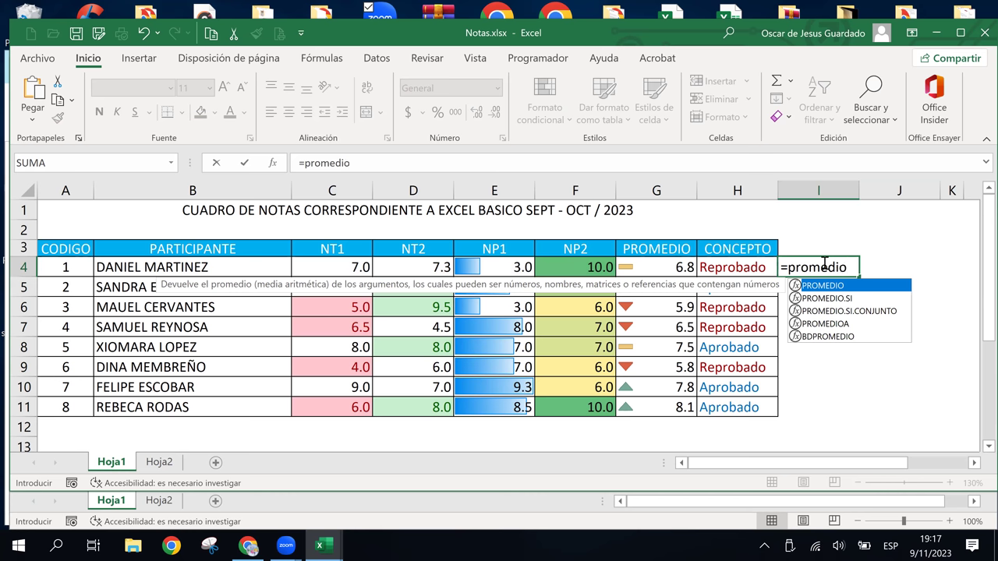
double_click(814, 286)
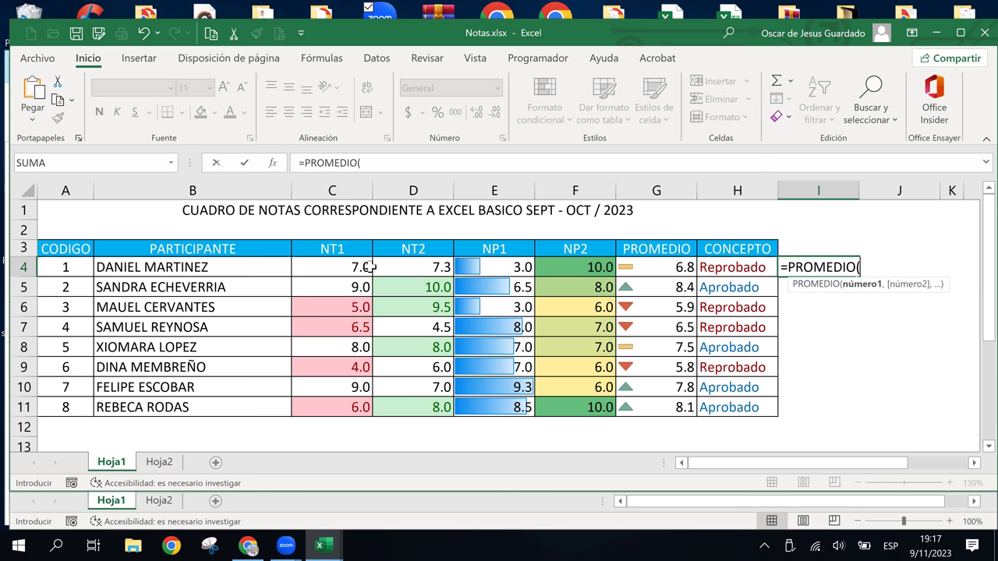
drag(347, 268, 551, 267)
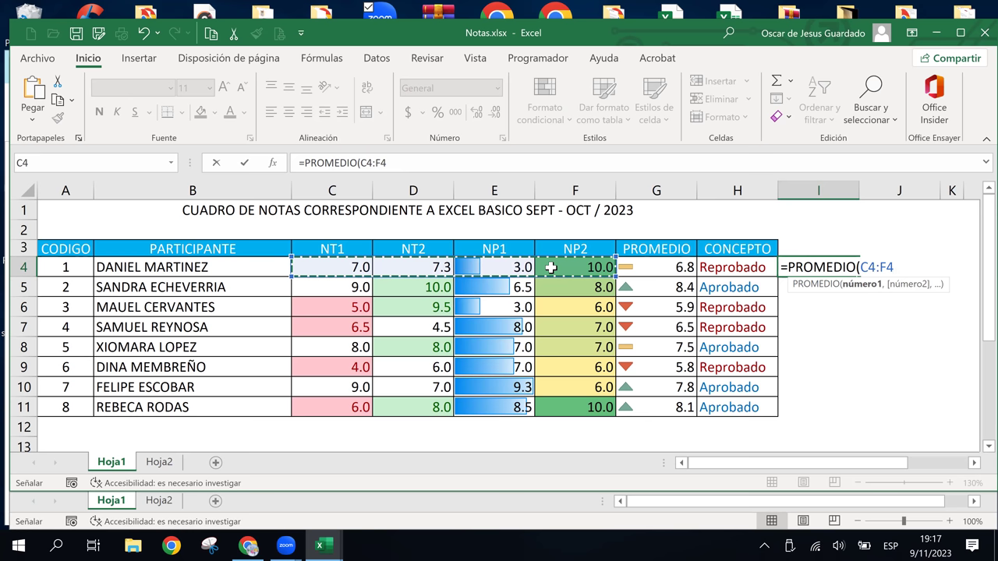
text())
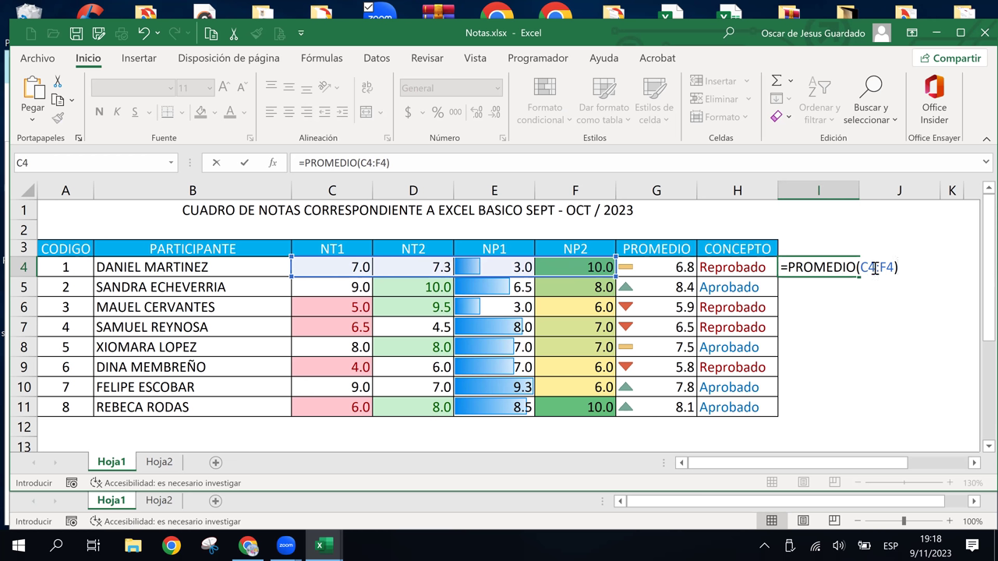
click(875, 267)
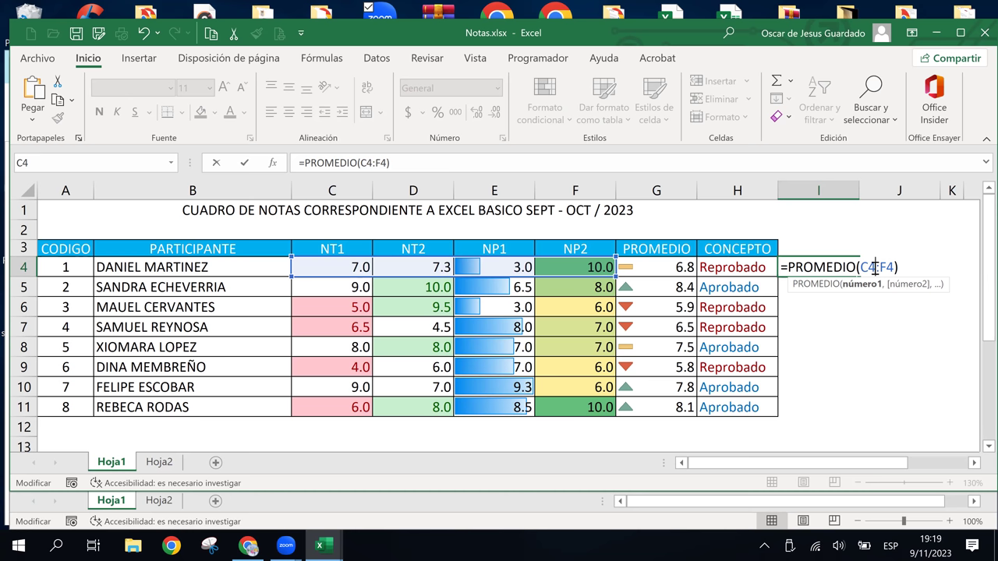
key(Return)
key(Up)
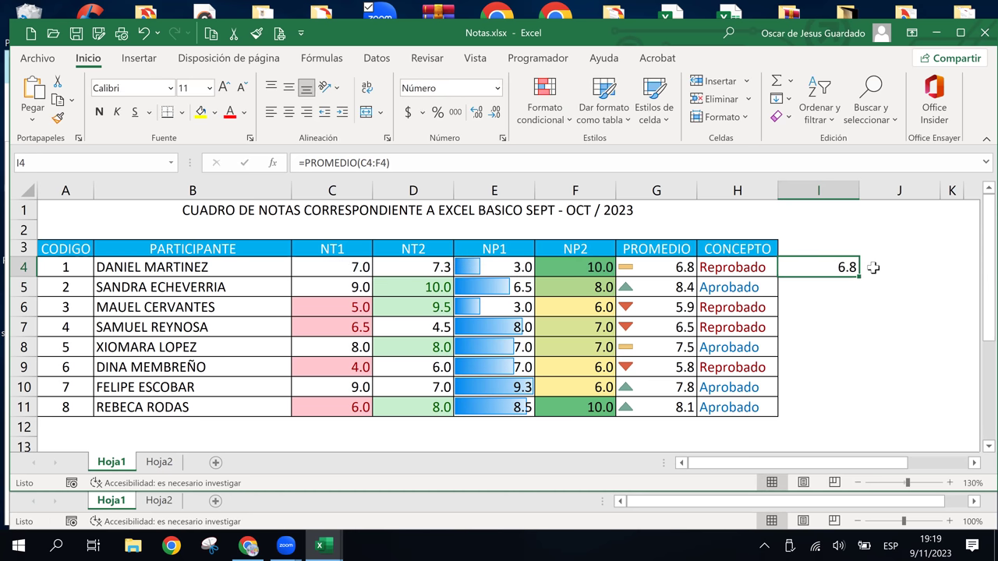
key(Left)
key(Left)
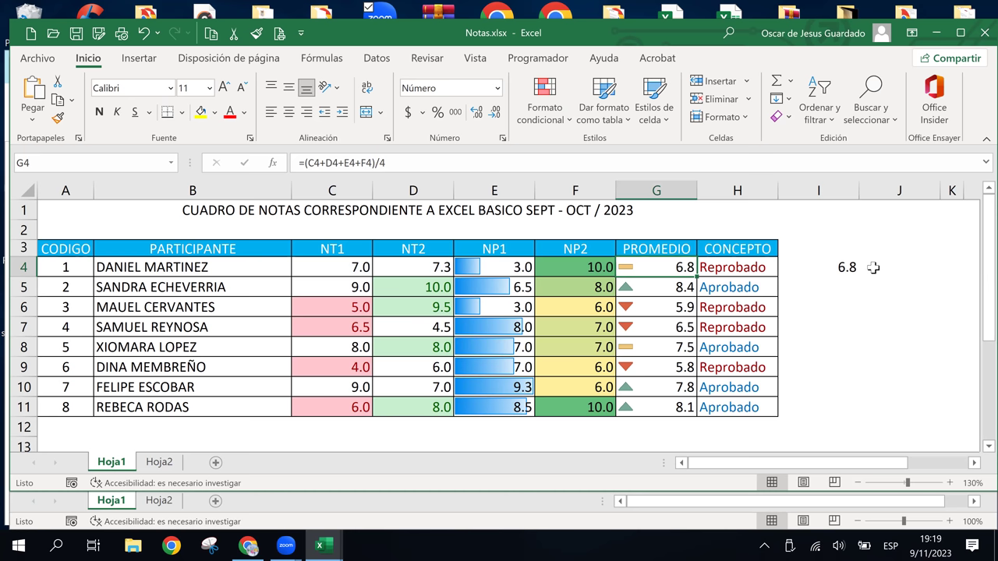
key(Right)
key(Right)
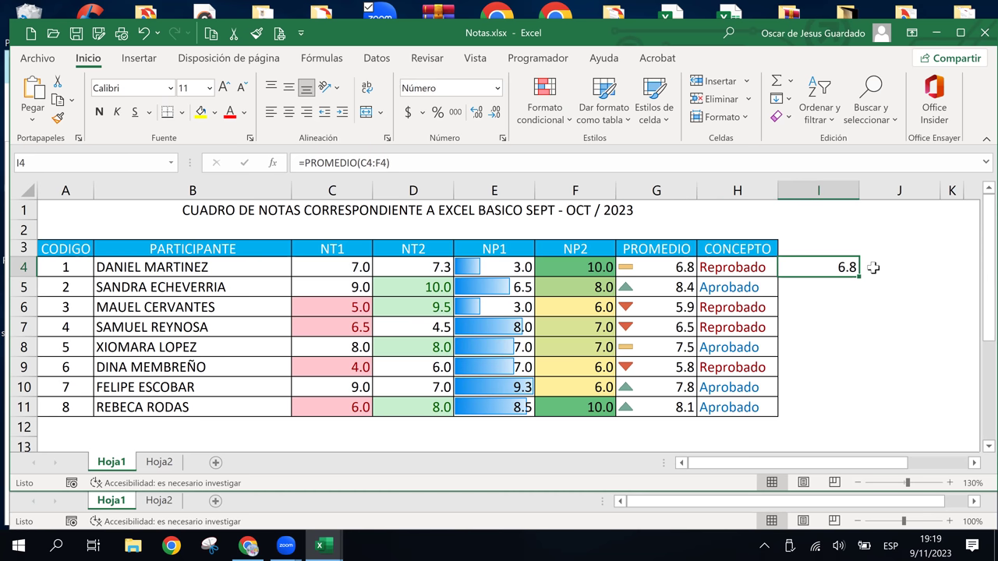
key(Right)
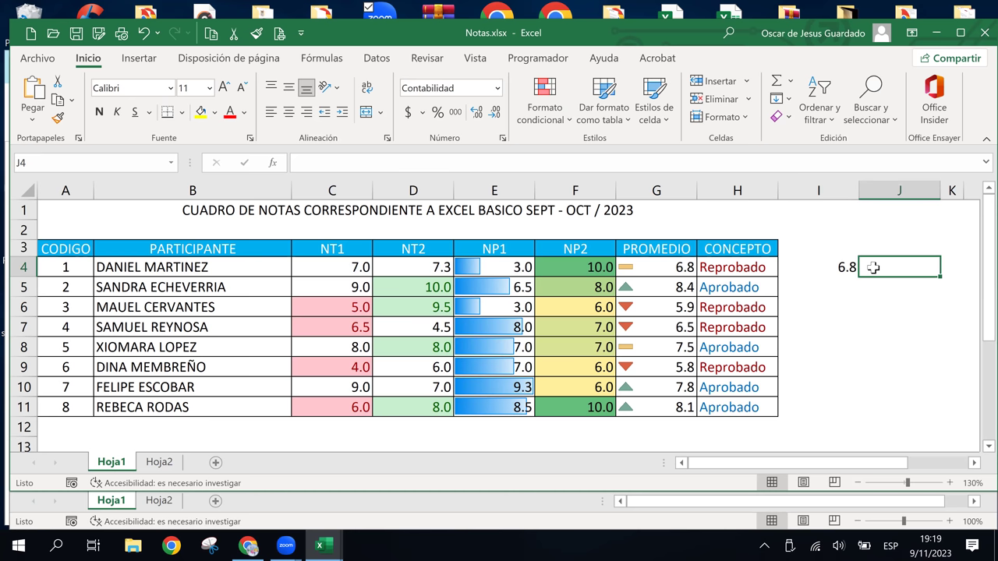
key(Left)
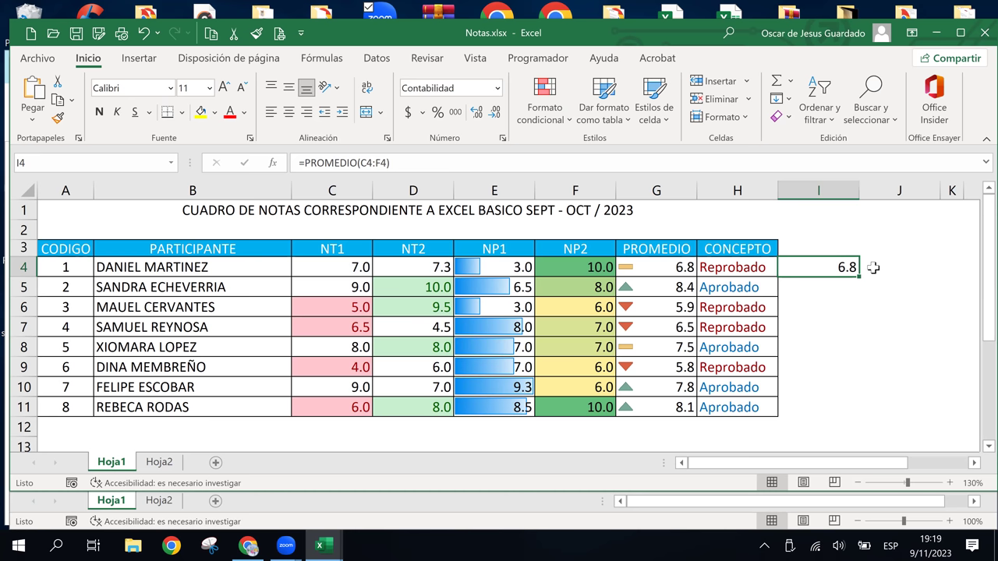
key(Left)
key(Left)
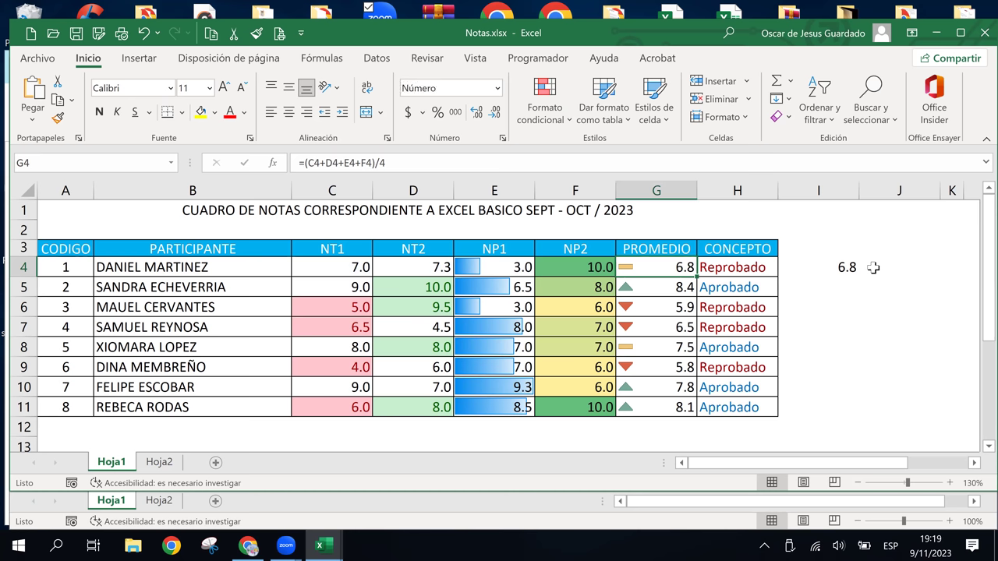
key(Right)
key(Right)
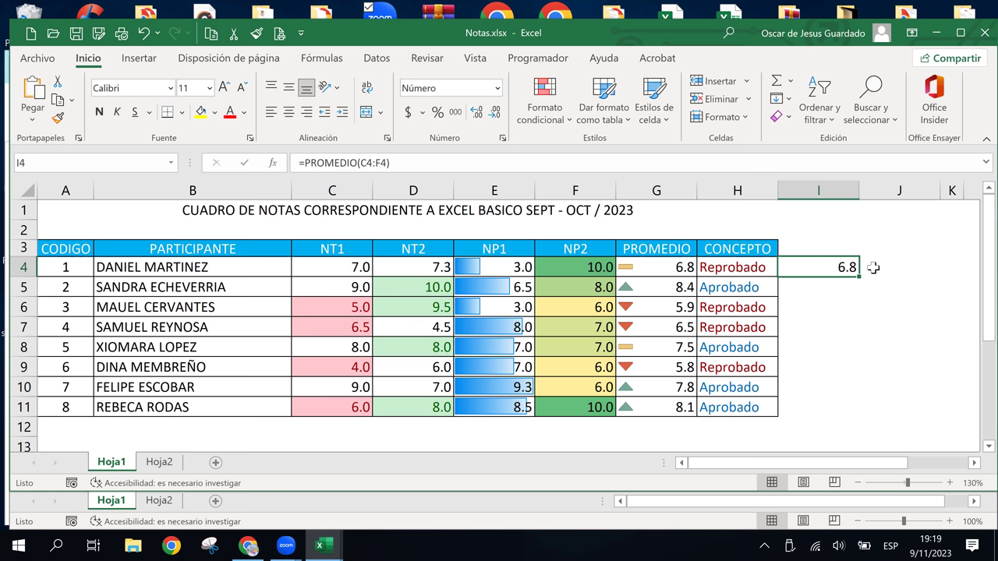
click(873, 267)
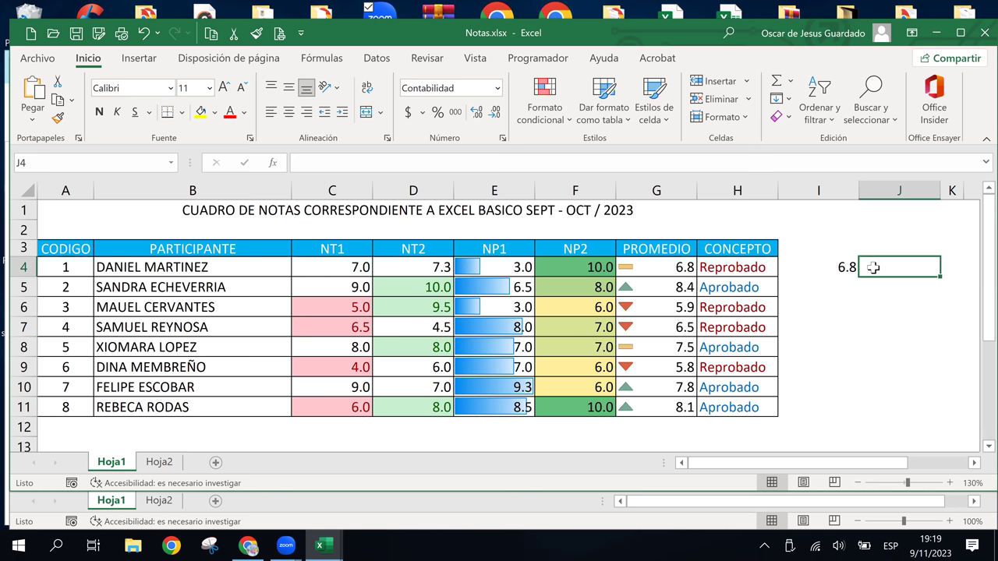
Step: Enter =SUMA(C4:F4)/4 in cell J4
text(=)
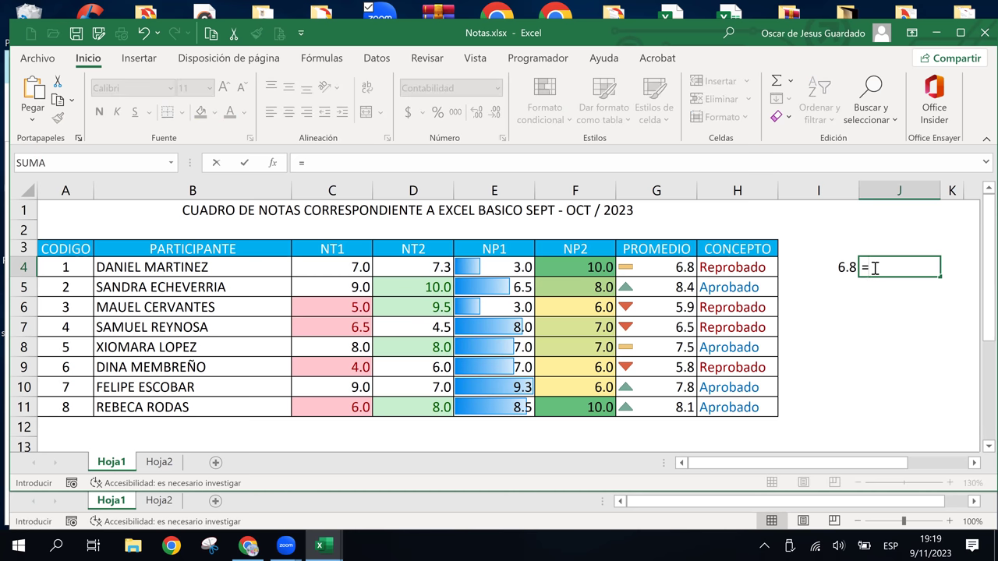
text(suma)
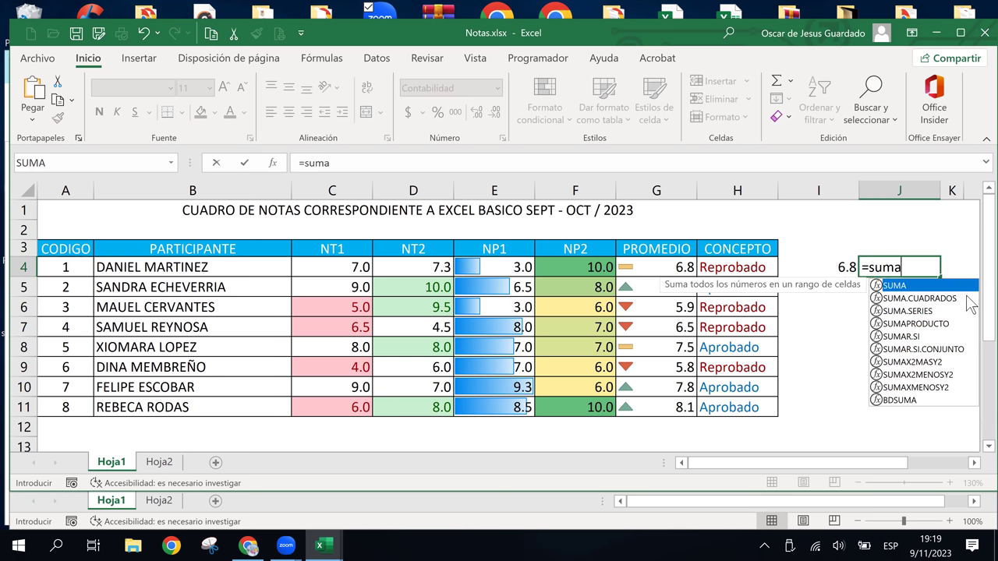
double_click(895, 286)
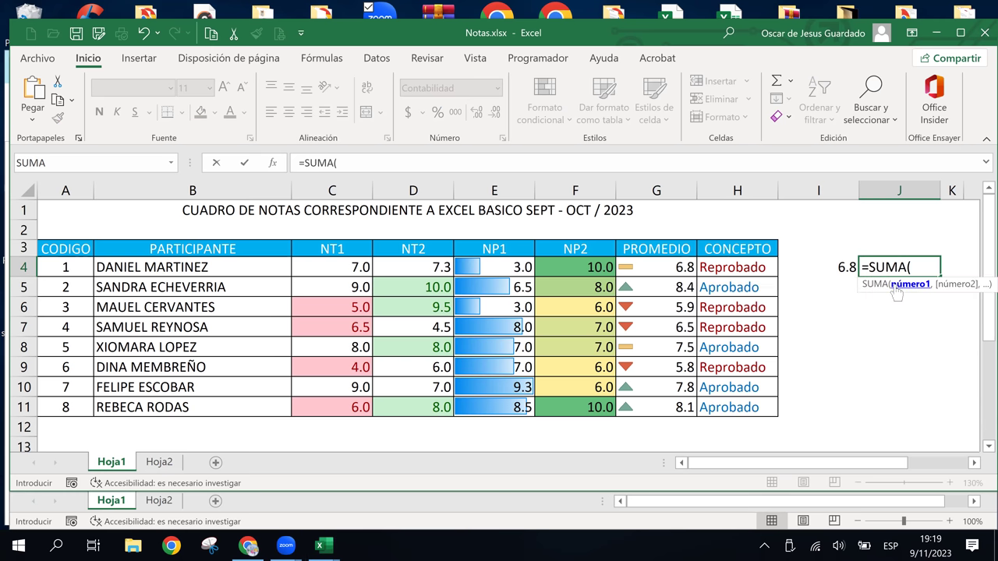
drag(330, 265, 572, 270)
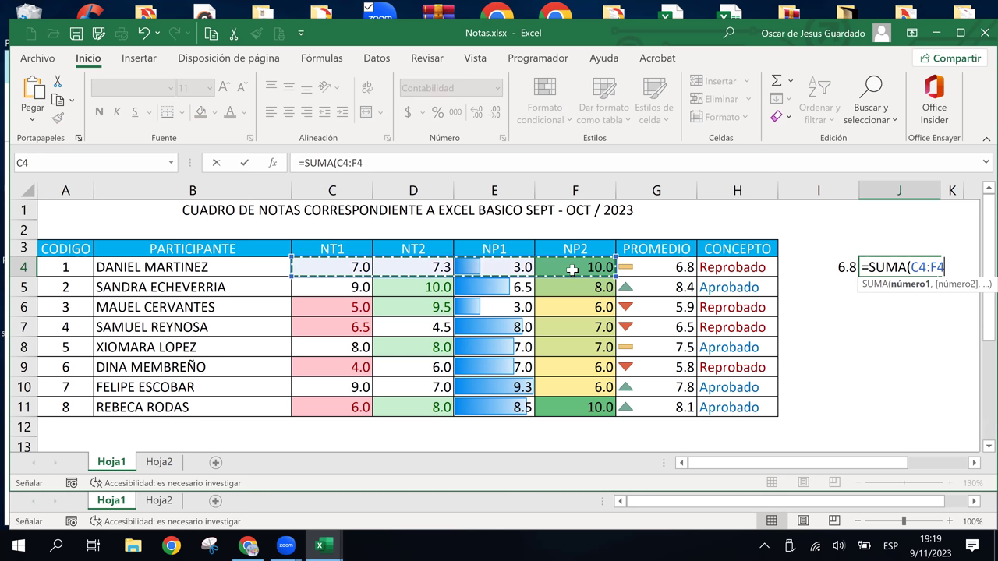
text()/)
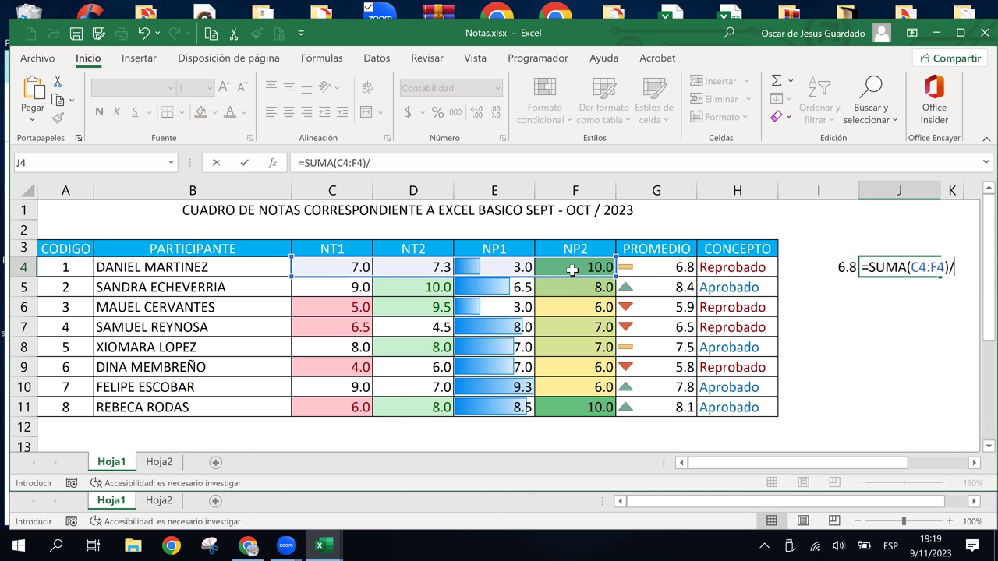
text(4)
key(ctrl+Return)
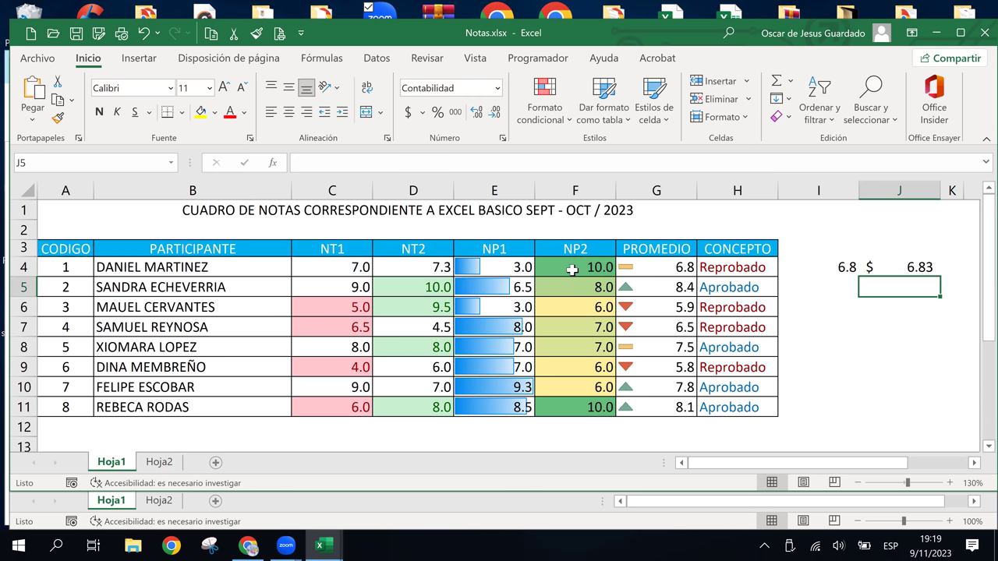
key(Up)
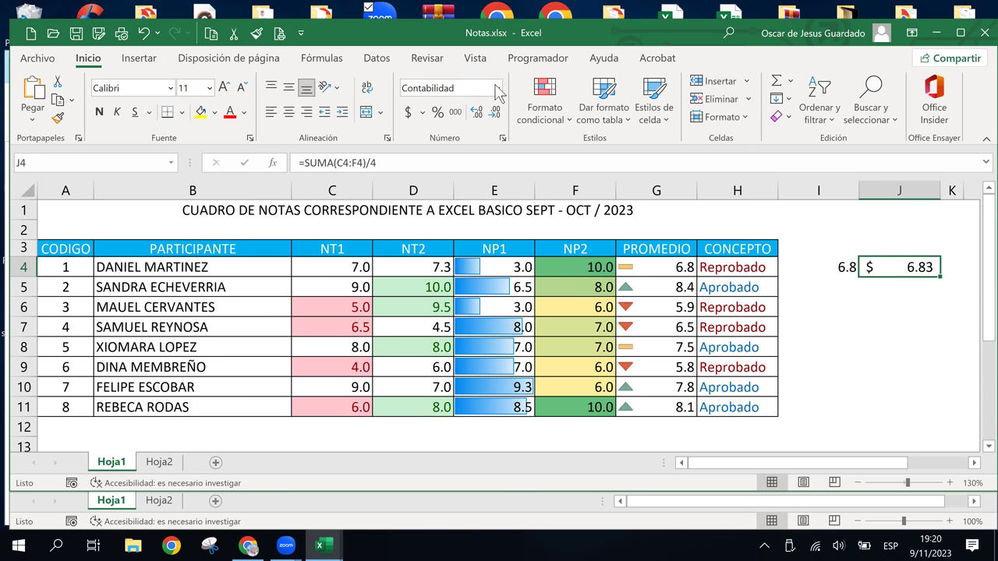
Step: Format J4 as Número with one decimal so it shows 6.8
click(500, 92)
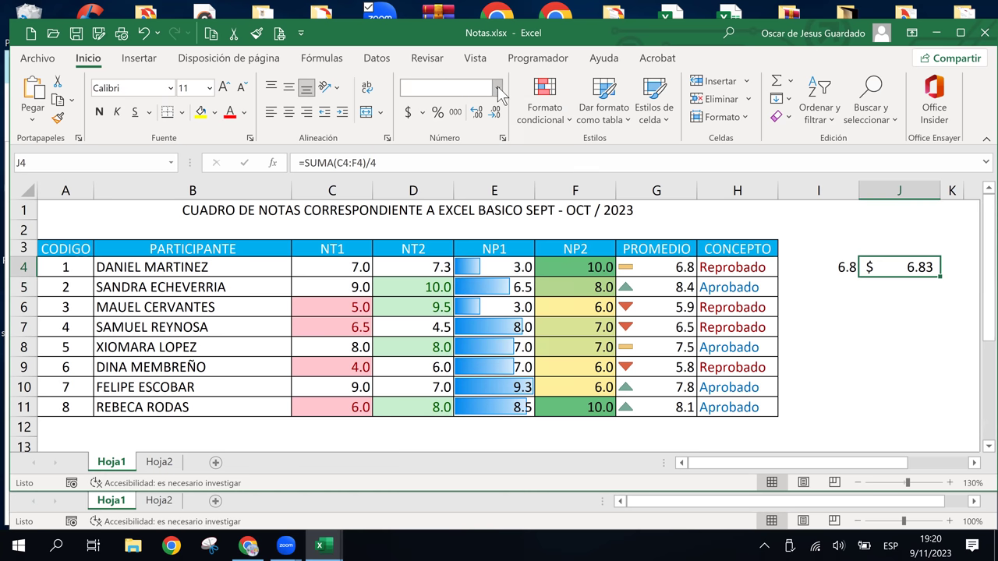
click(482, 153)
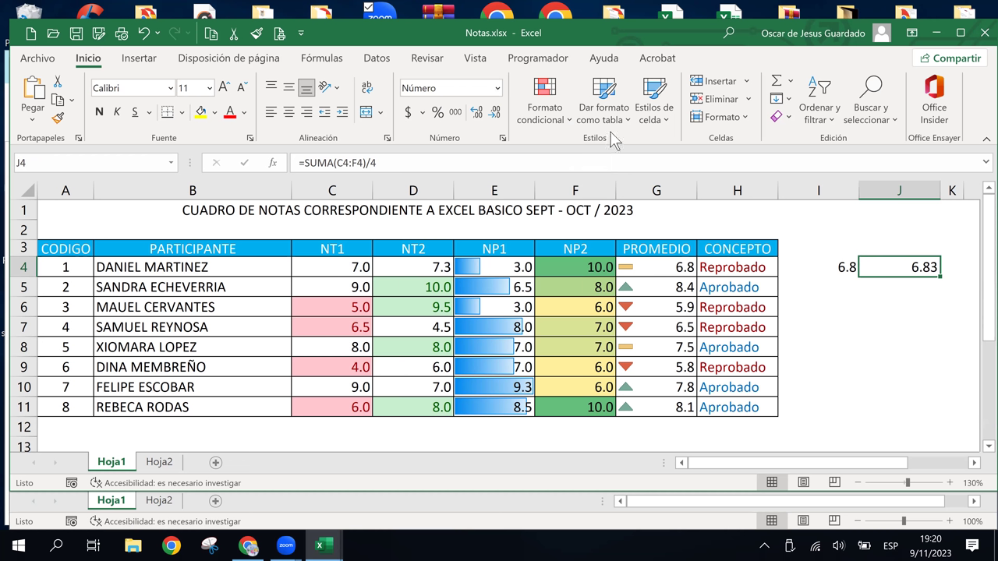
click(491, 114)
click(675, 265)
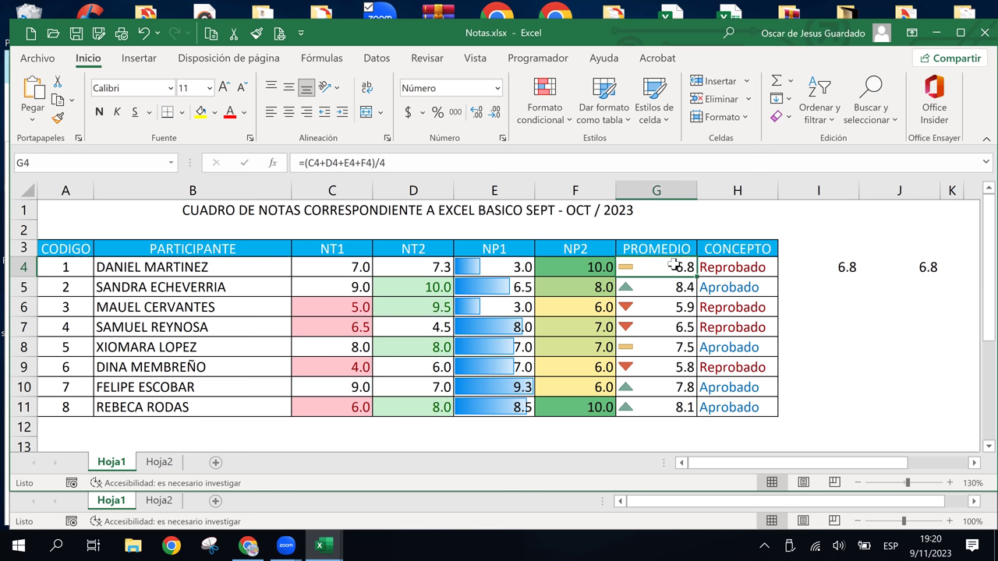
click(829, 267)
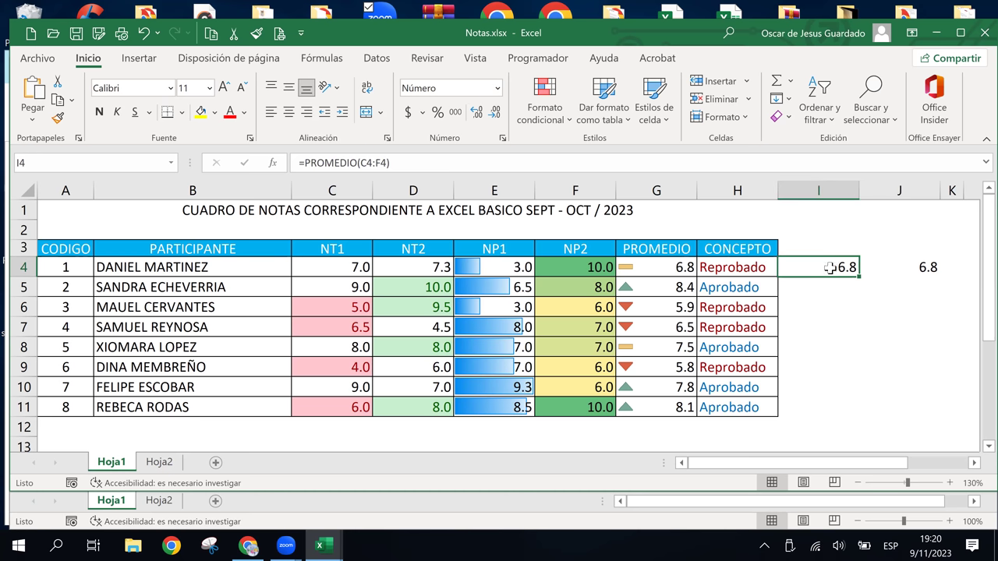
double_click(659, 267)
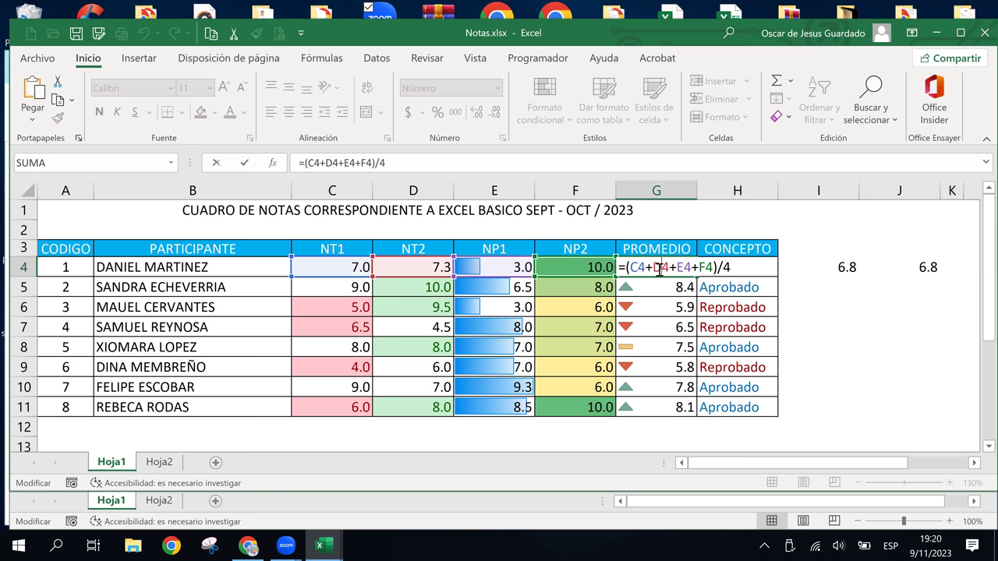
key(Escape)
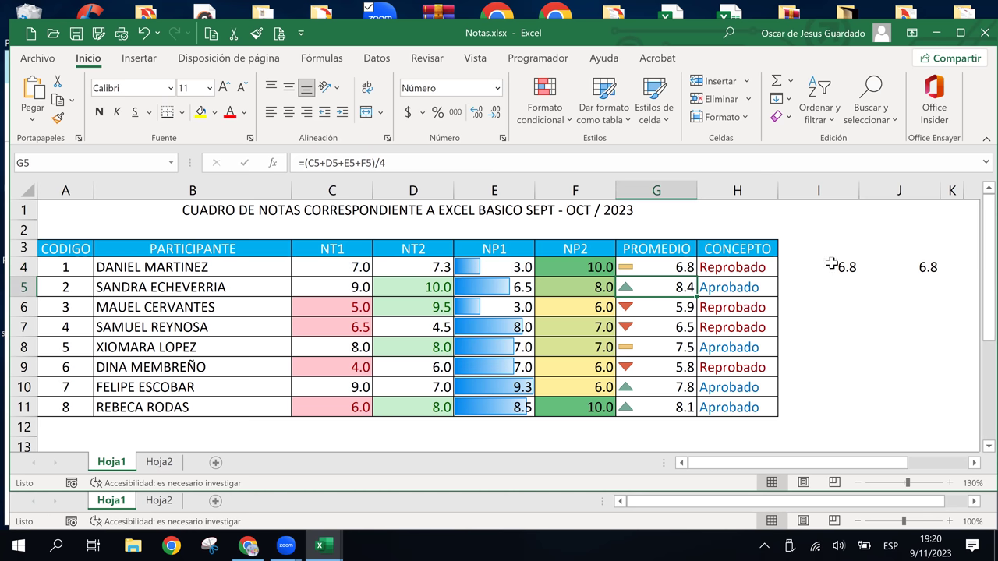
double_click(832, 267)
key(Return)
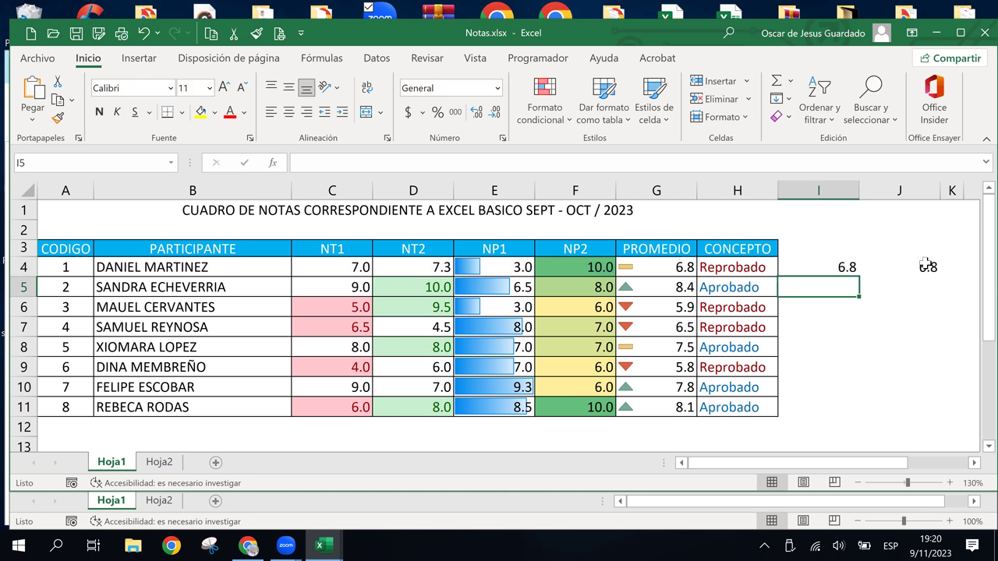
click(916, 271)
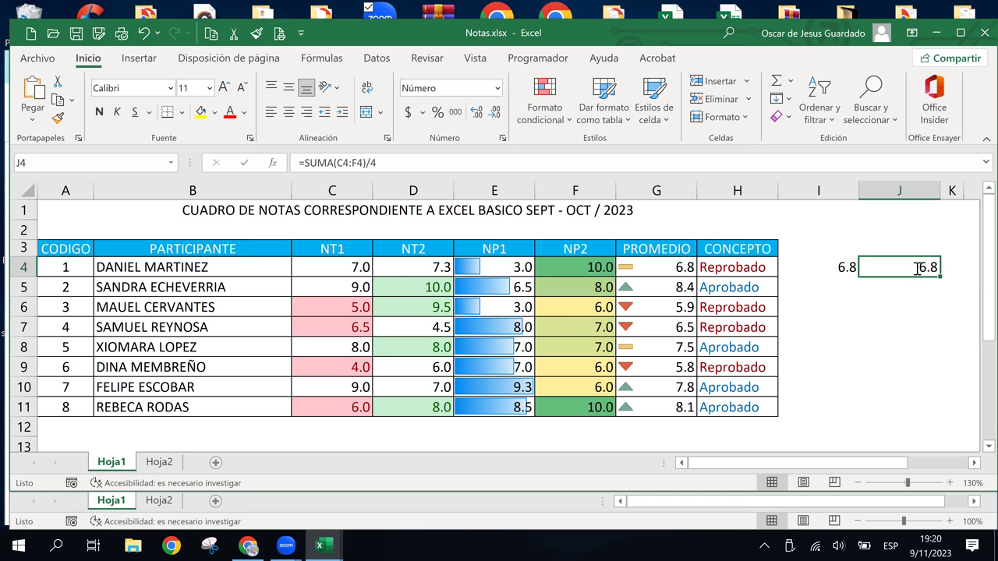
double_click(917, 269)
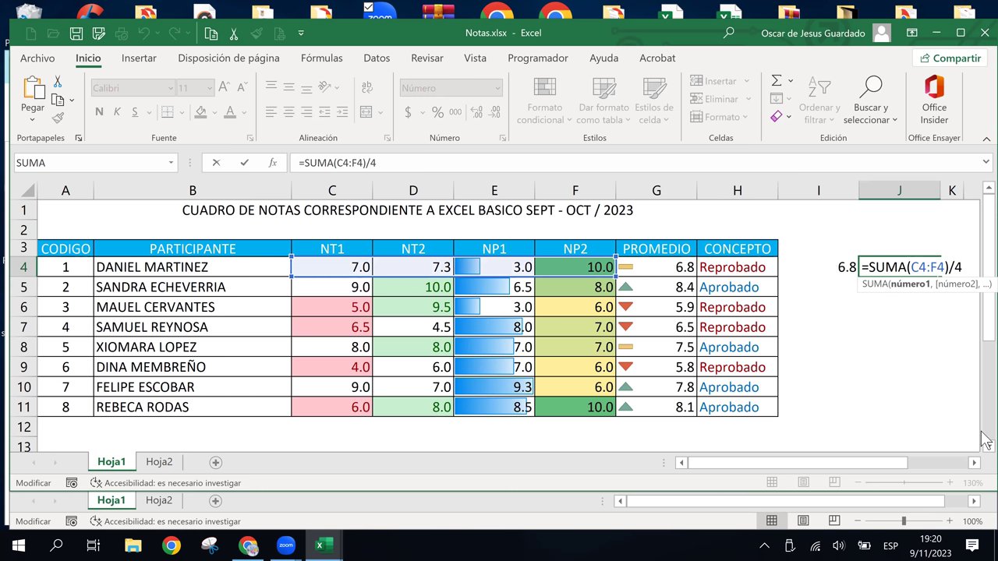
key(Return)
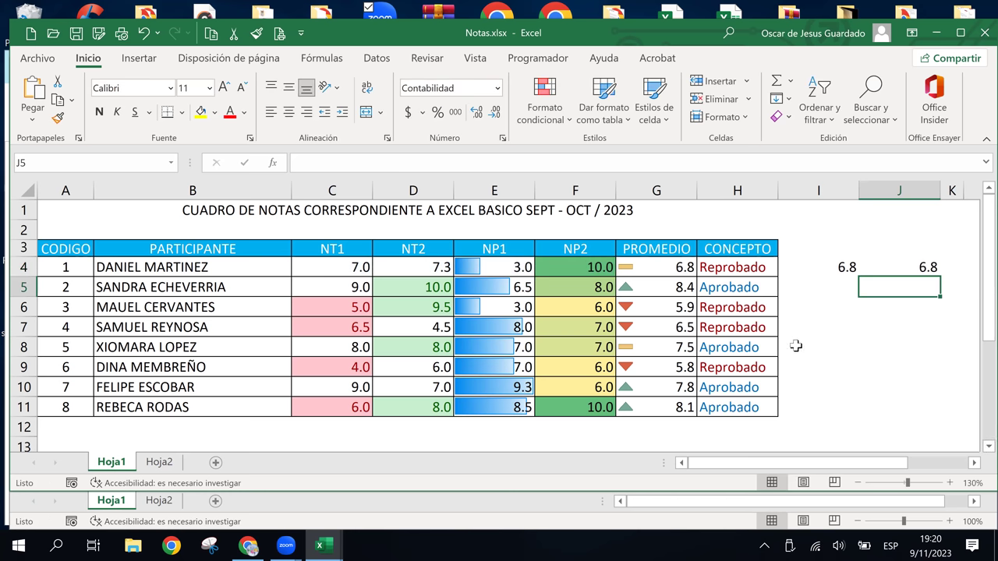
click(665, 268)
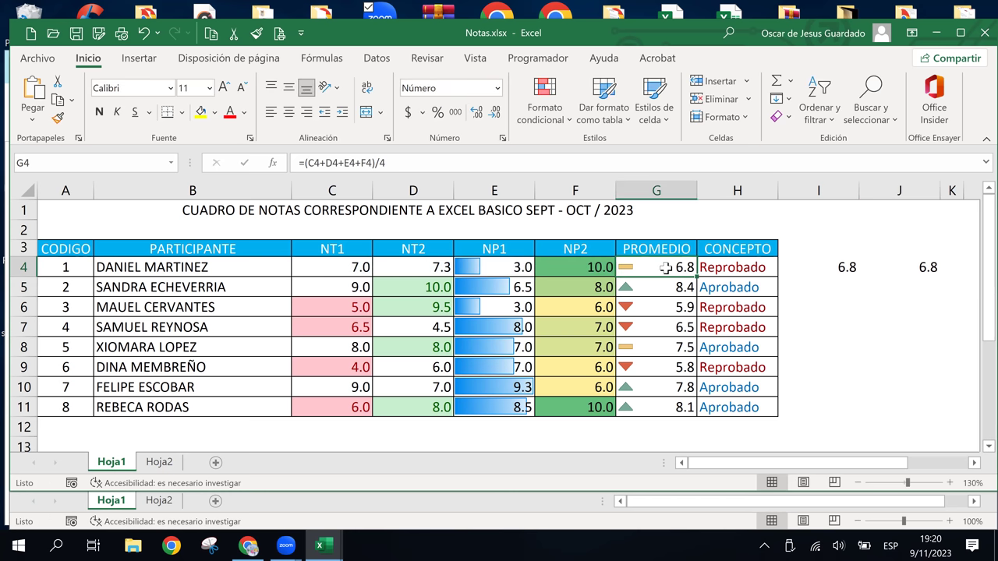
double_click(665, 268)
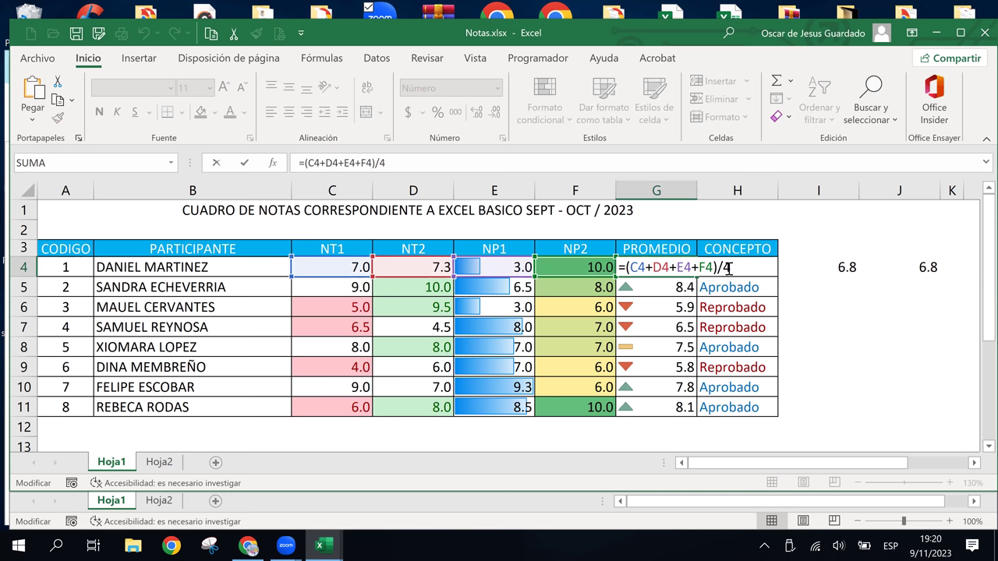
drag(728, 268, 602, 269)
key(ctrl+c)
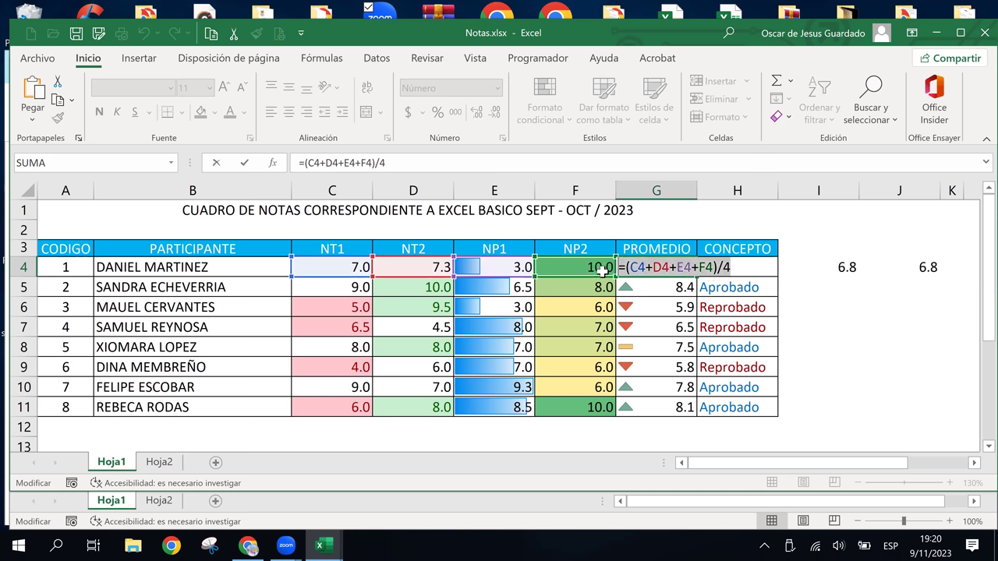
key(Escape)
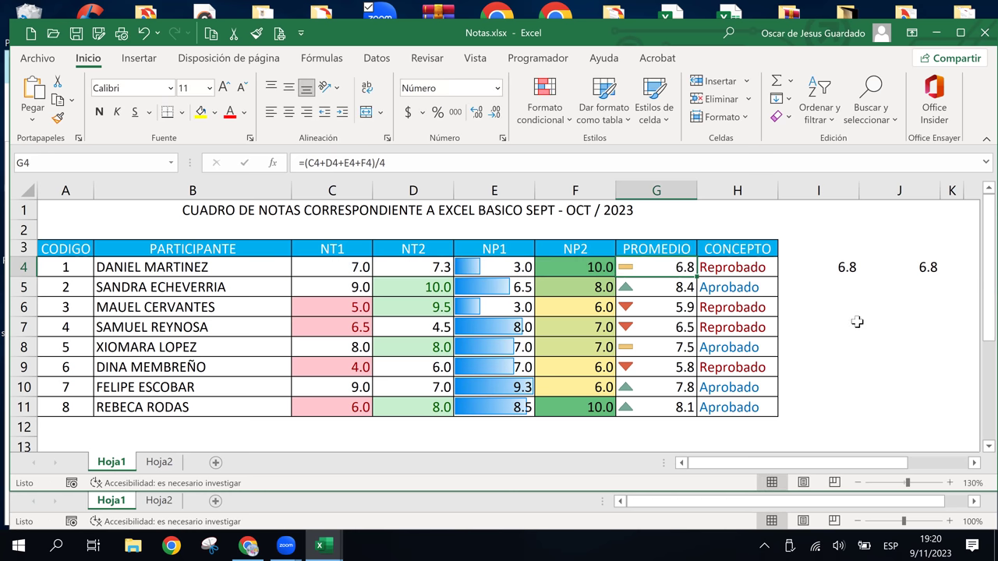
click(856, 321)
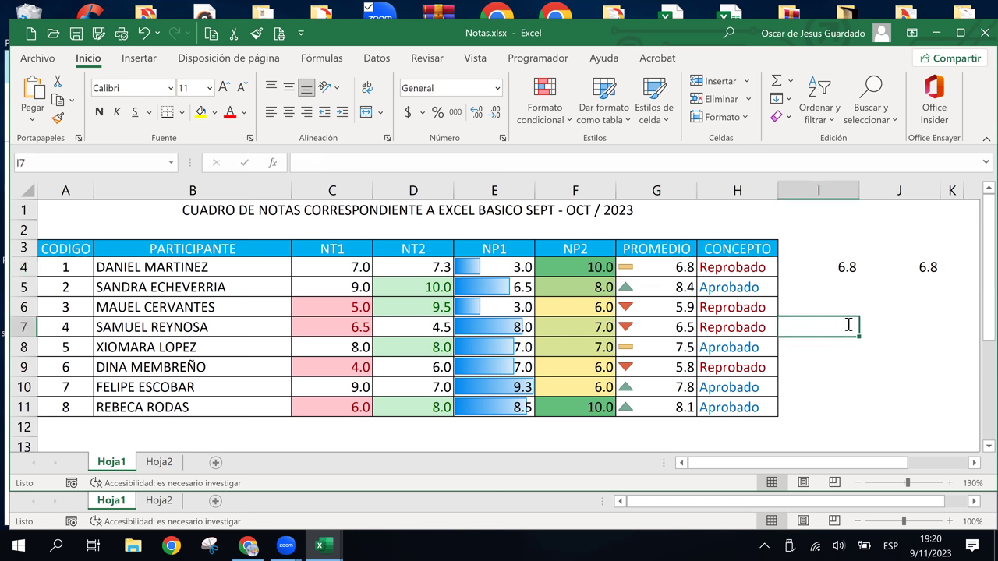
Step: Paste the manual average formula =(C4+D4+E4+F4)/4 as text into I7
double_click(848, 325)
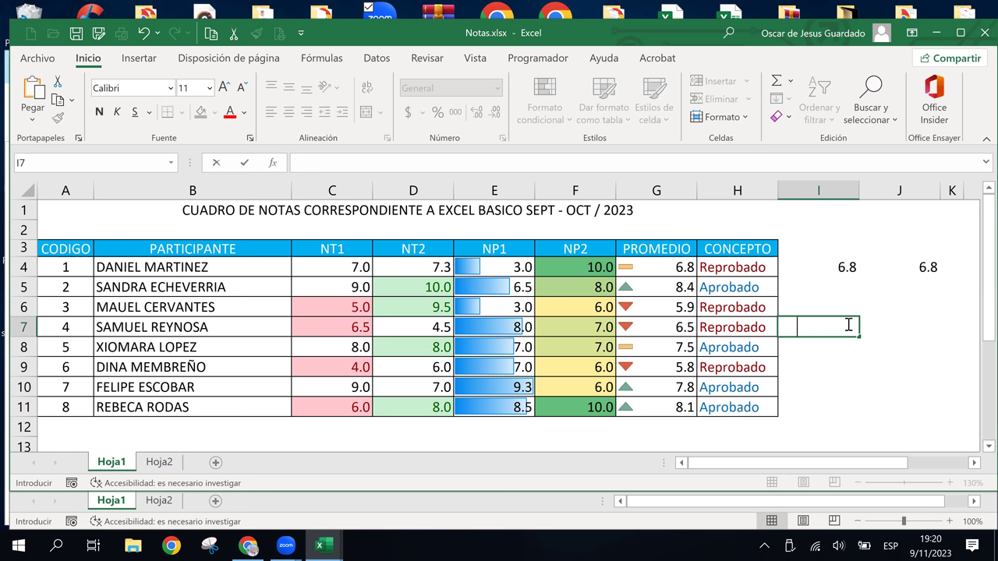
key(ctrl+v)
key(Return)
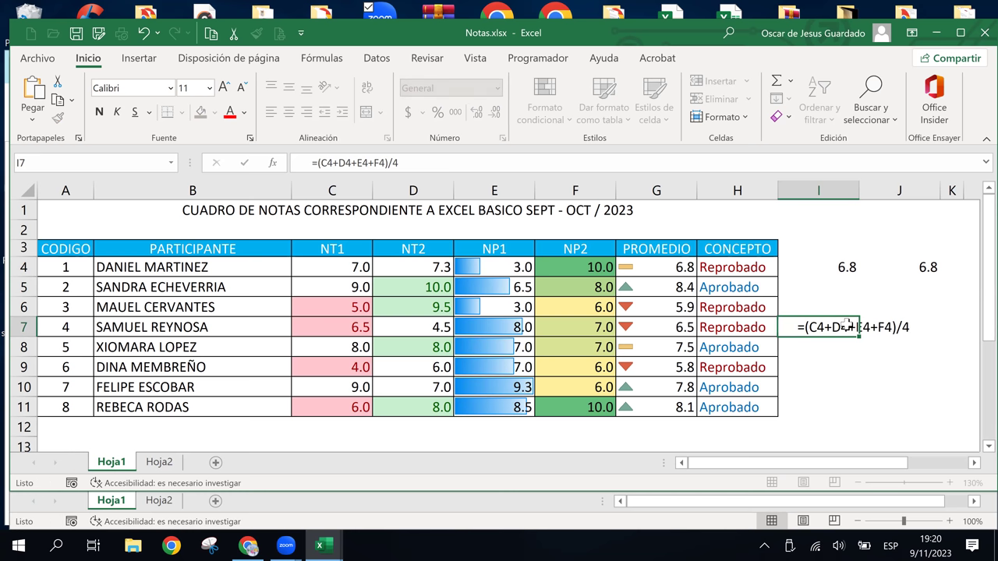
Step: Take I4's formula and enter =PROMEDIO(C4:F4) as text in I8
click(832, 266)
double_click(833, 267)
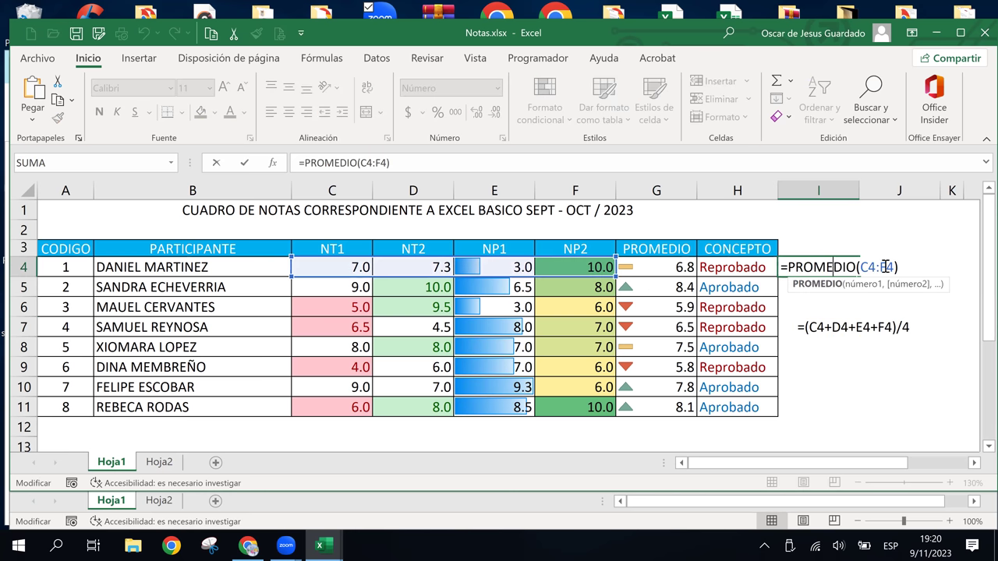
key(shift+End)
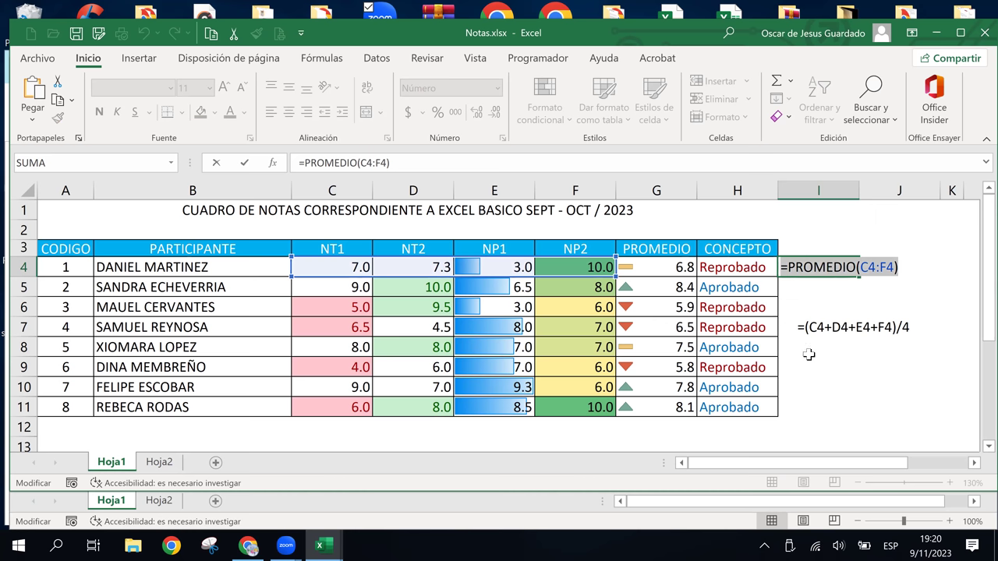
key(Escape)
click(805, 356)
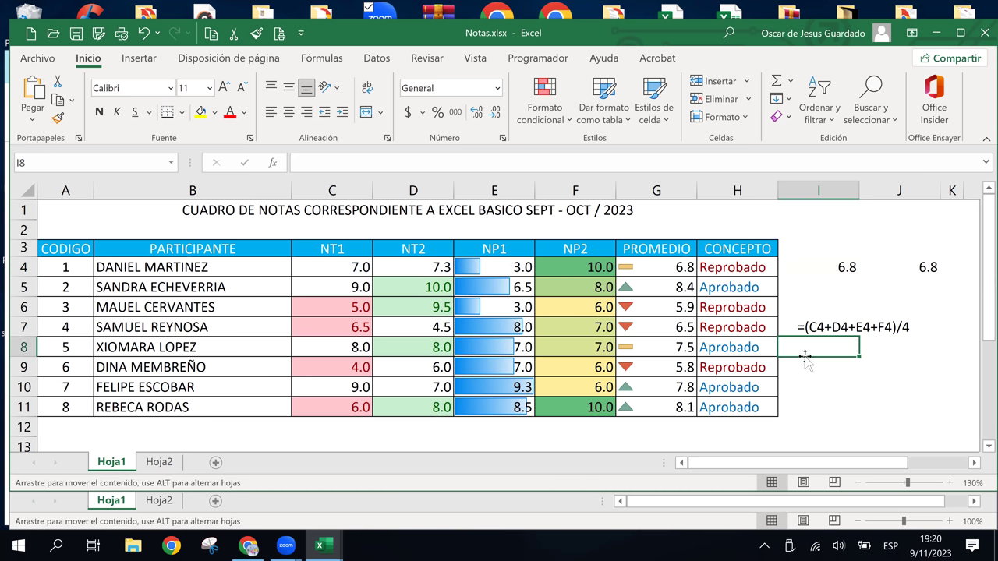
double_click(804, 347)
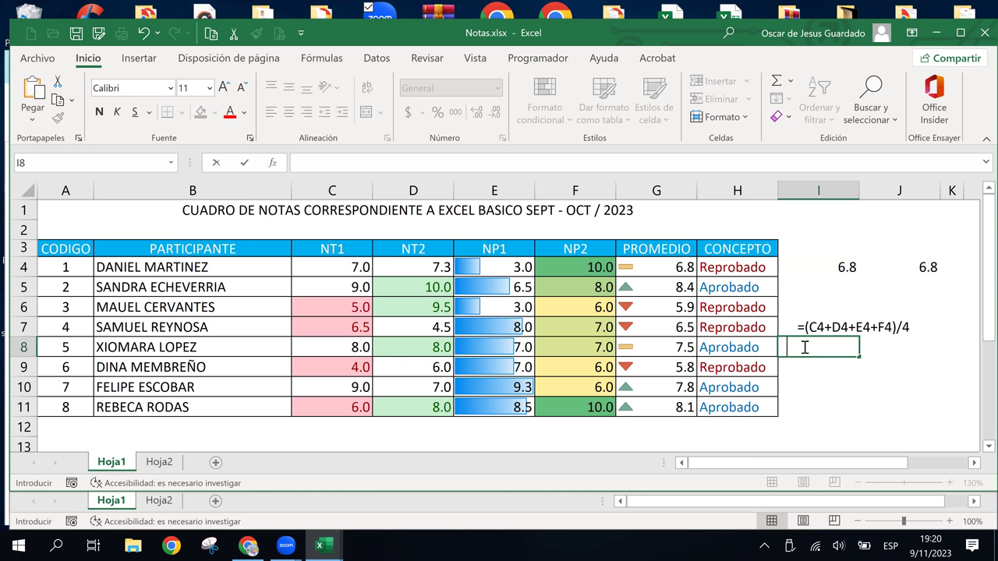
text(=PROMEDIO(C4:F4))
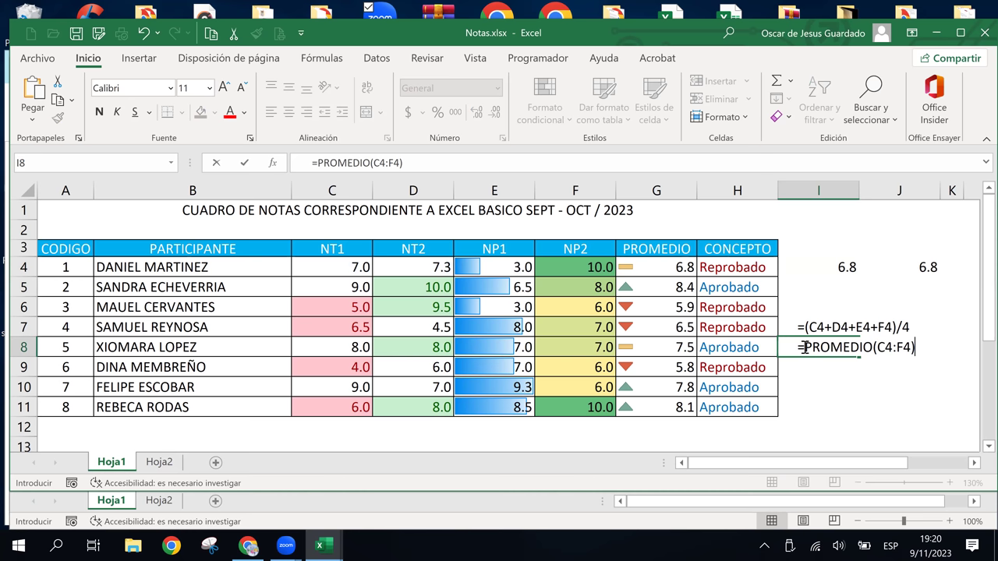
key(Return)
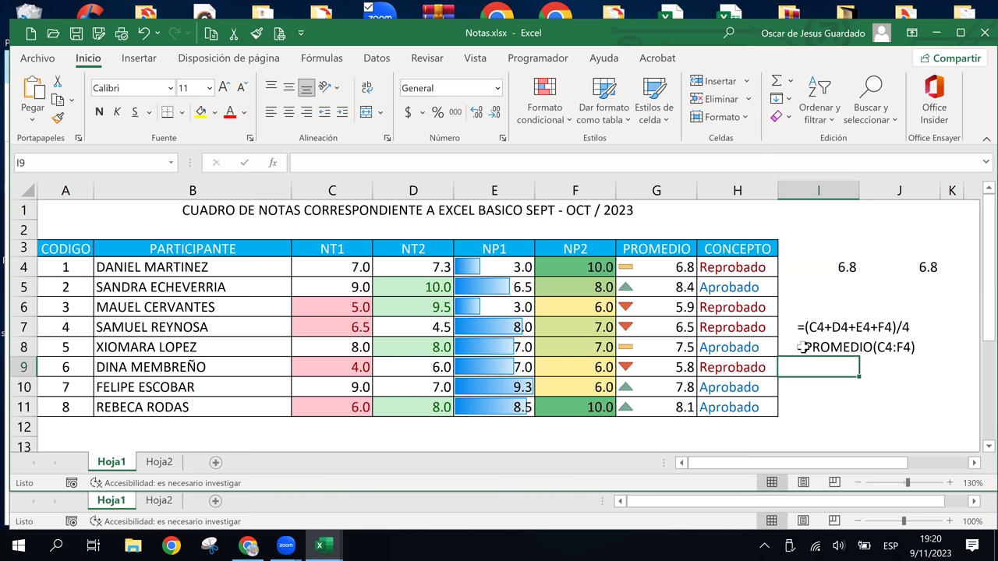
Step: Copy J4's SUMA formula and paste =SUMA(C4:F4)/4 as text into I9
double_click(924, 267)
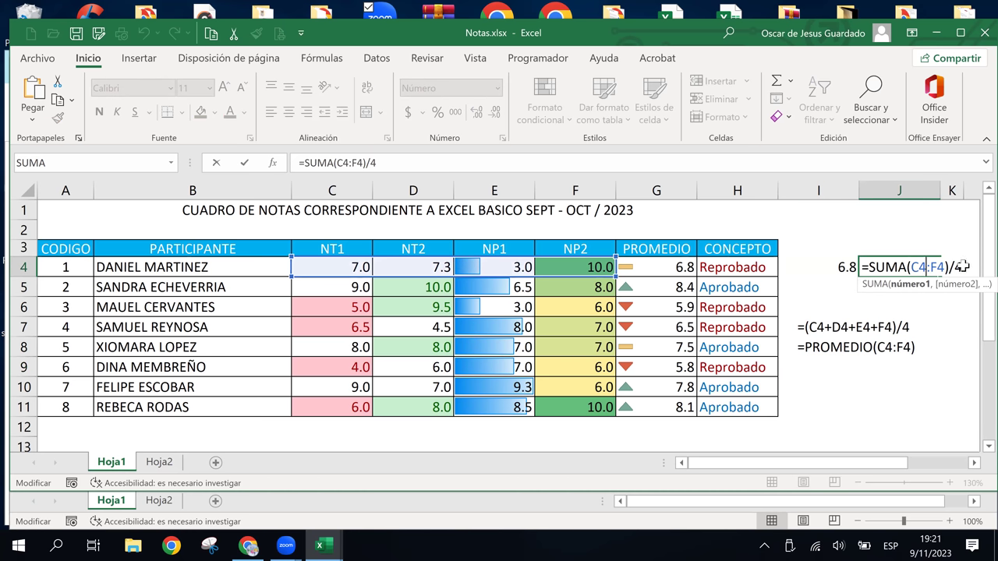
click(963, 267)
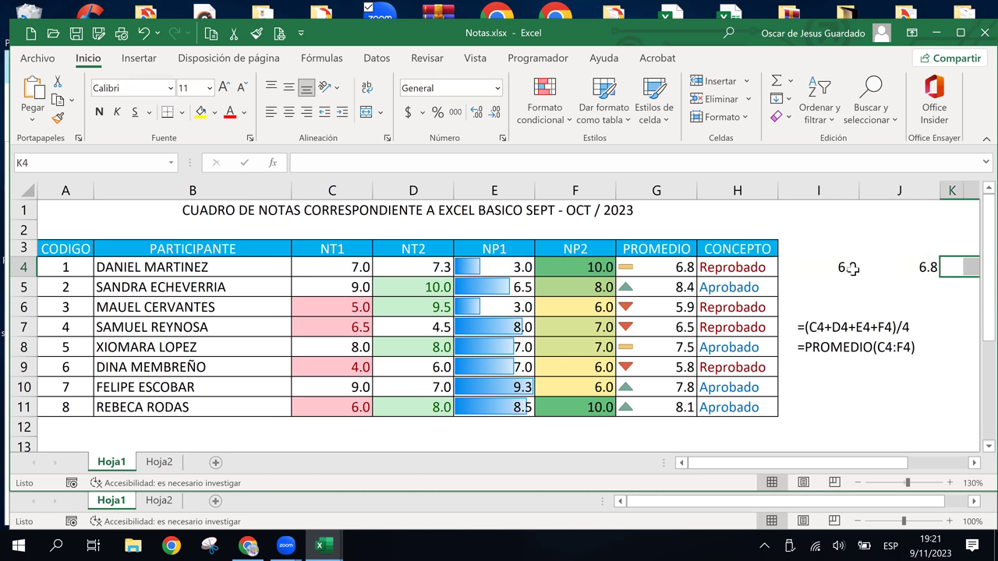
double_click(903, 267)
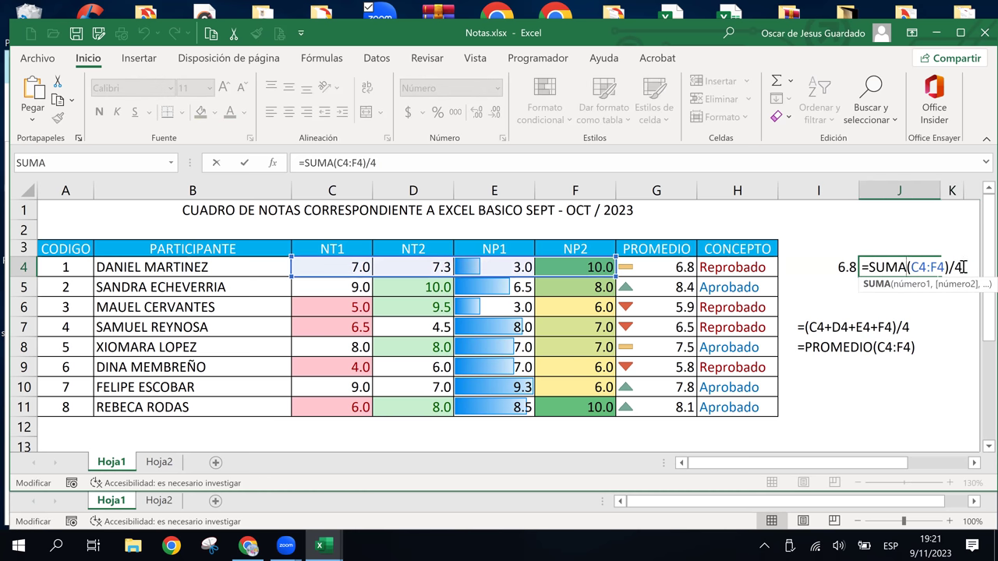
shift+click(859, 267)
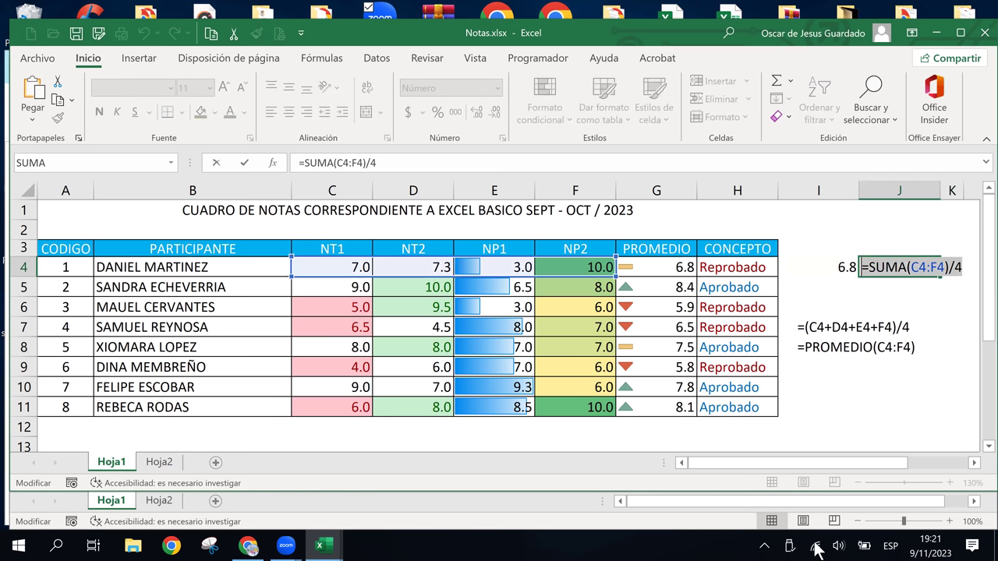
click(807, 363)
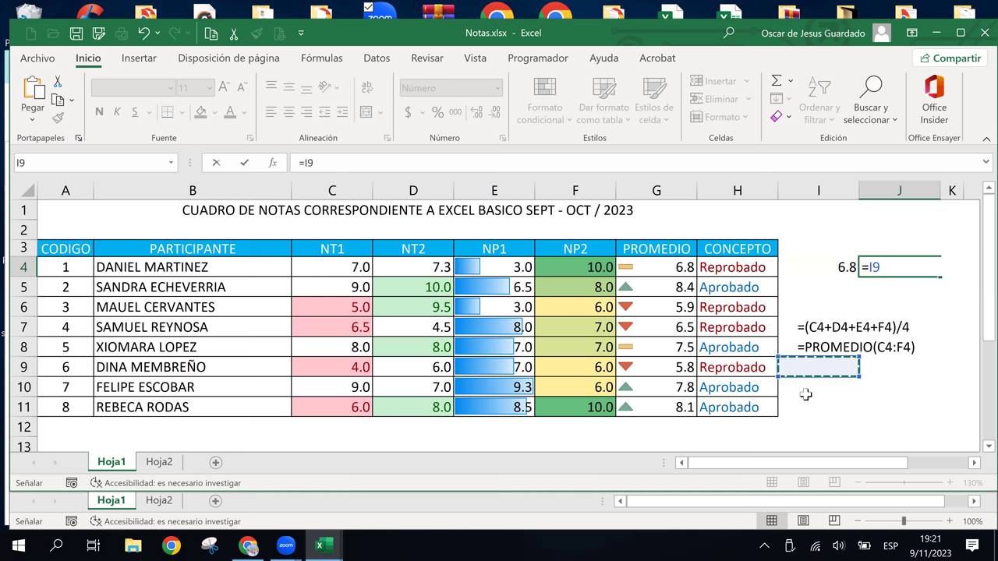
key(Escape)
click(807, 368)
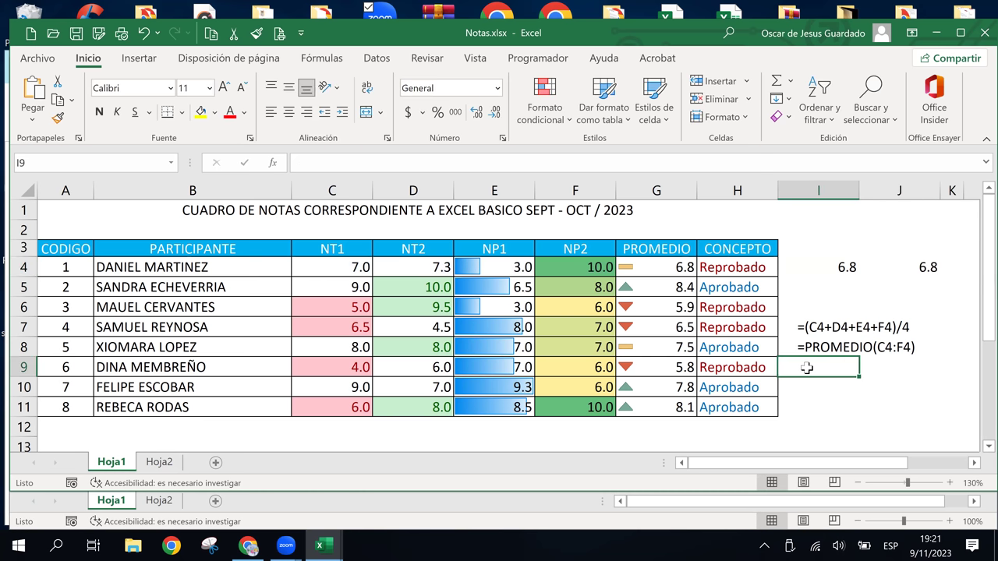
double_click(807, 368)
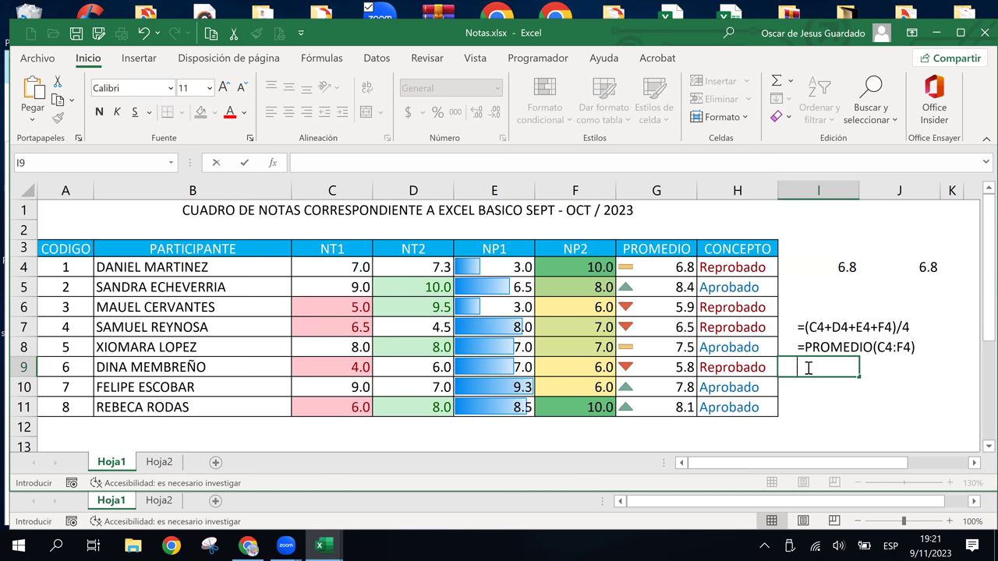
text(=SUMA(C4:F4)/4)
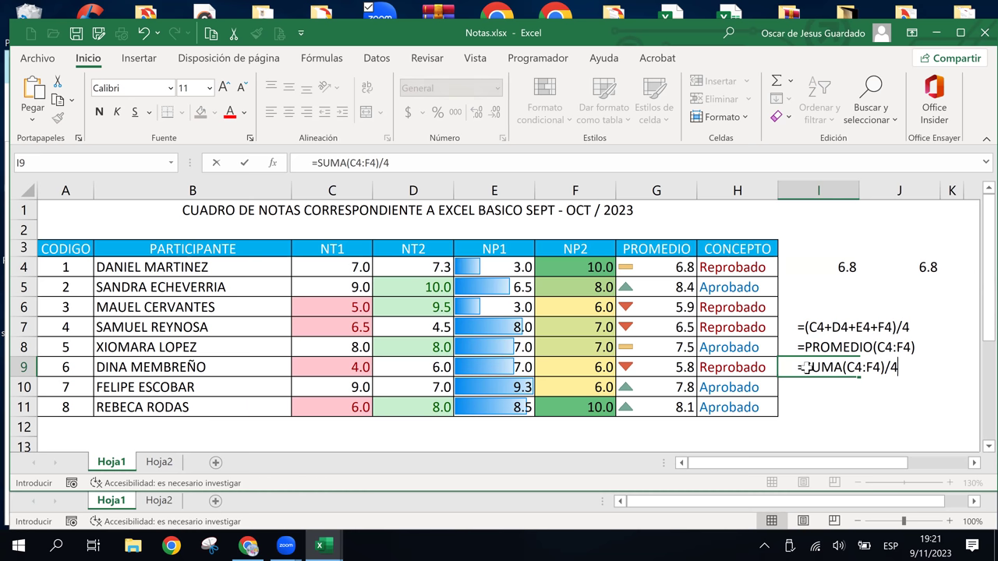
key(Return)
key(Up)
key(Up)
key(Up)
key(Up)
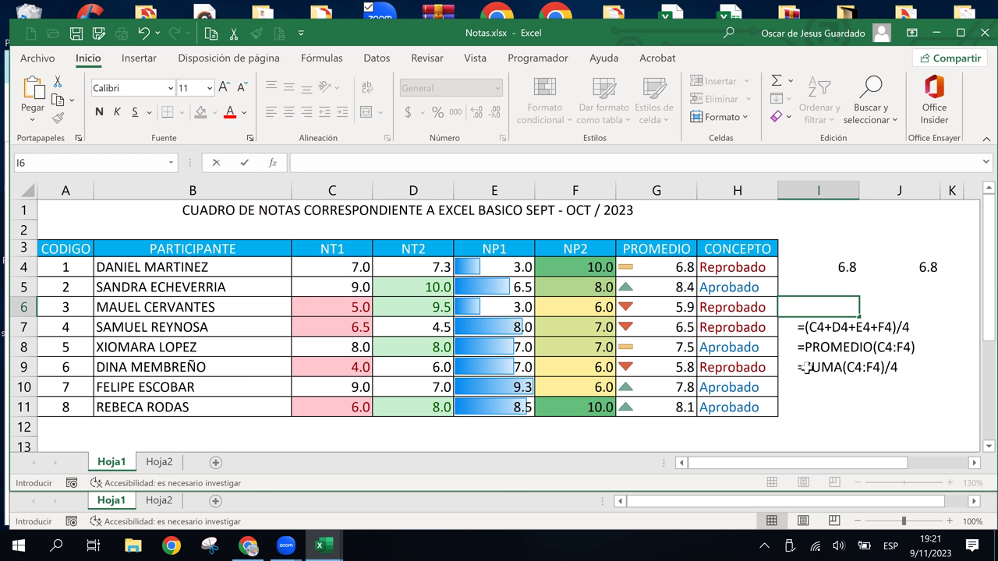
Step: Type the heading 'Formas de obtener el promedio' in I6, fixing the typo and capital F
text(formas de obtener el promedio)
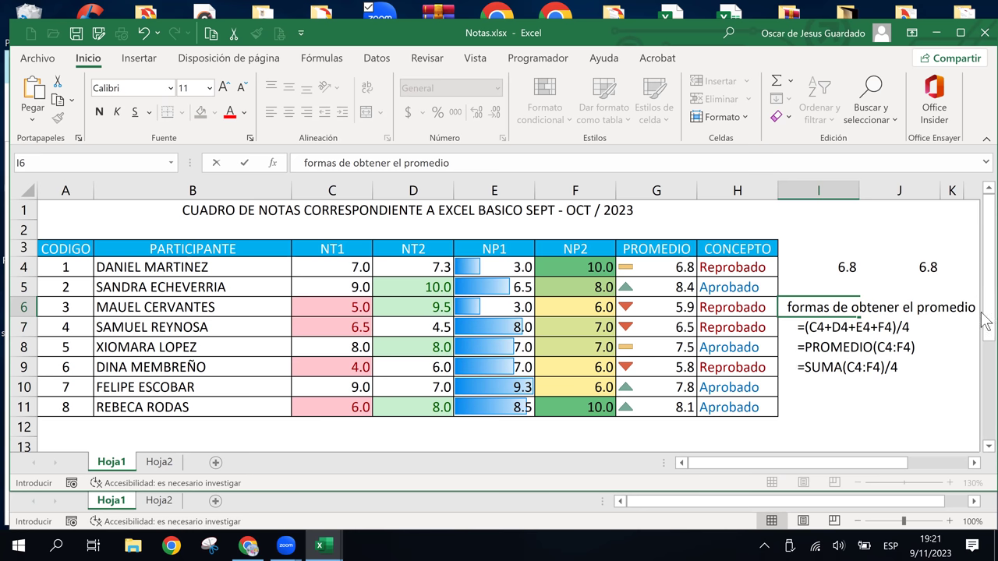
click(789, 308)
key(Delete)
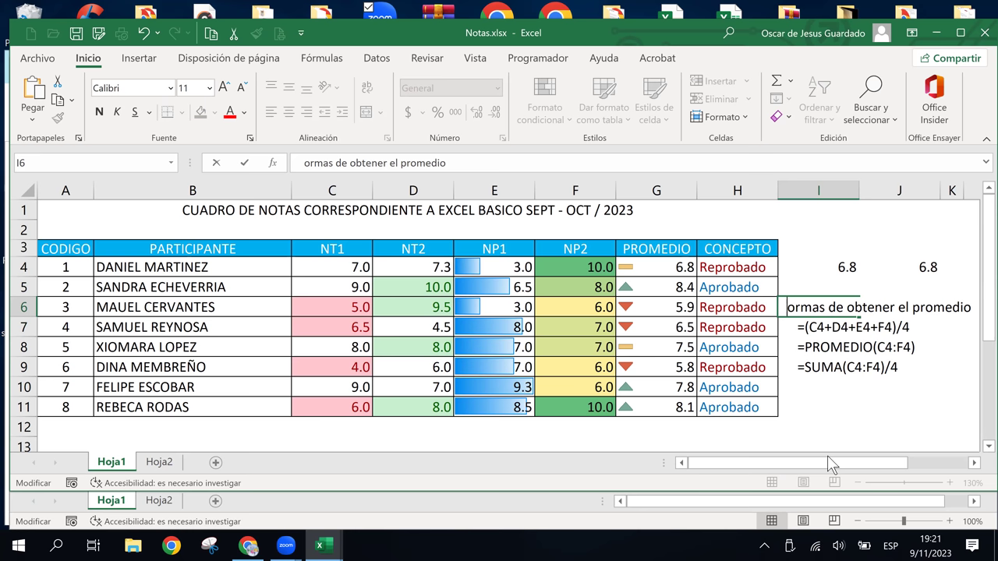
text(F)
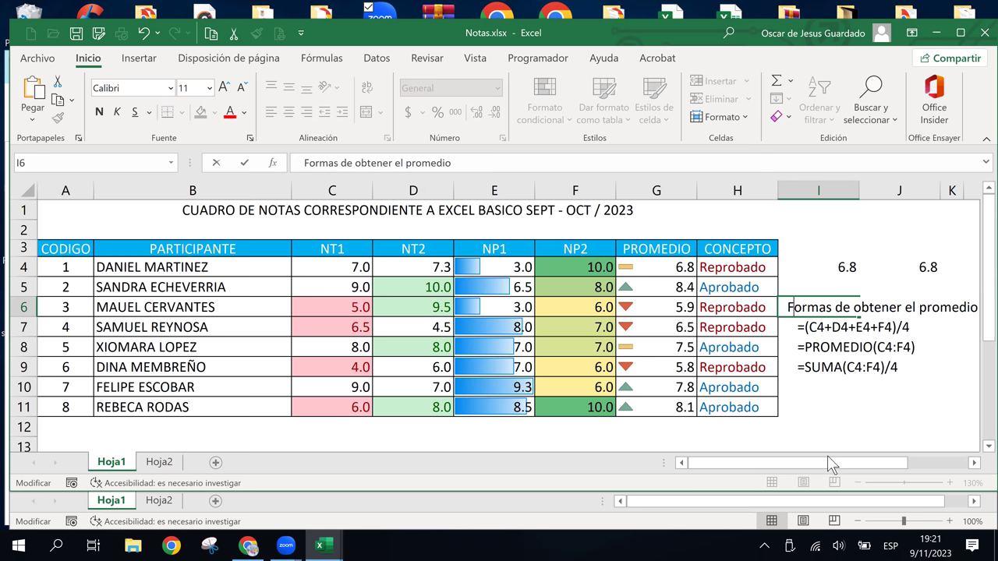
key(Return)
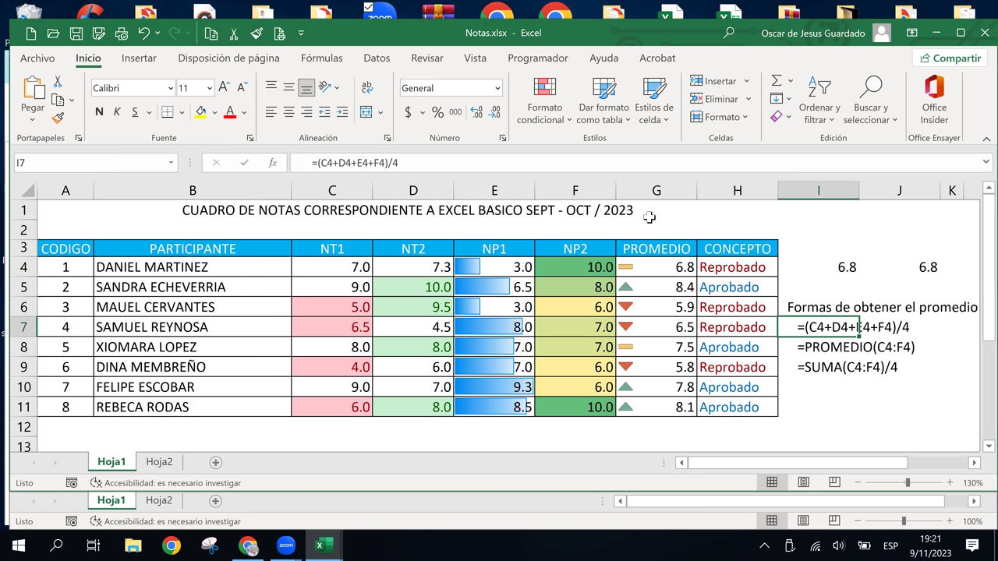
click(648, 215)
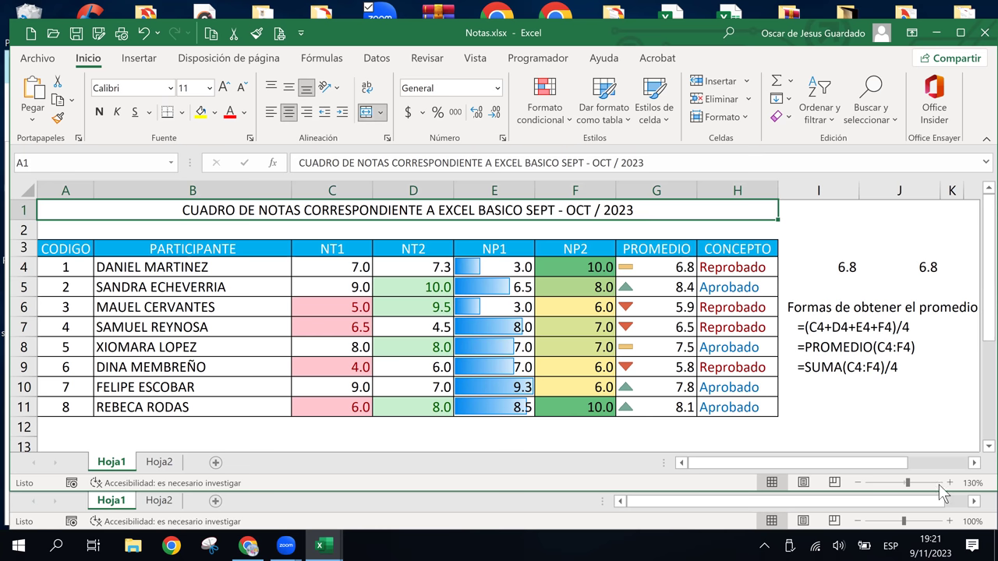
click(971, 463)
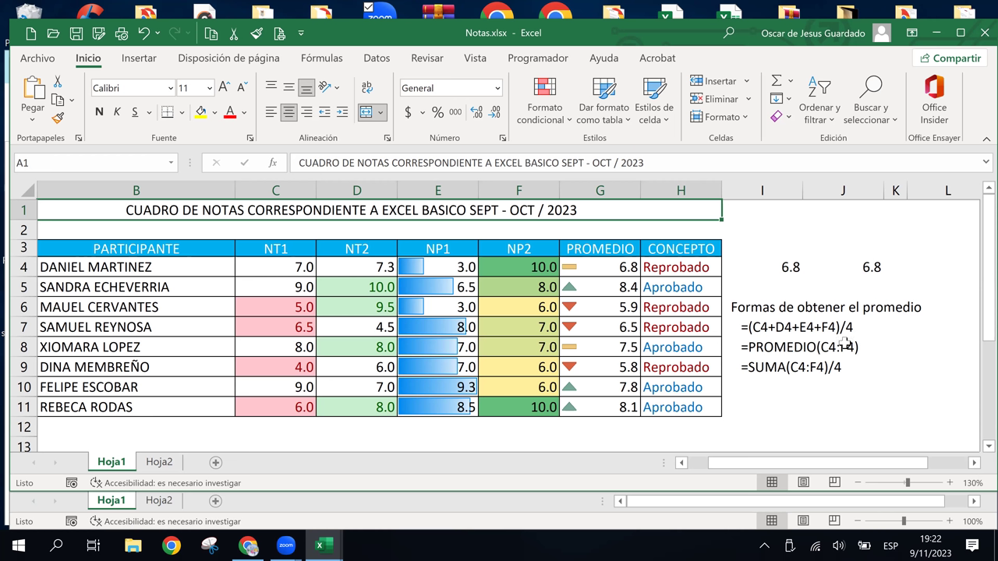
Step: Bring the Open edX lesson forward and scroll to the 'Errores en los datos' slide
click(250, 548)
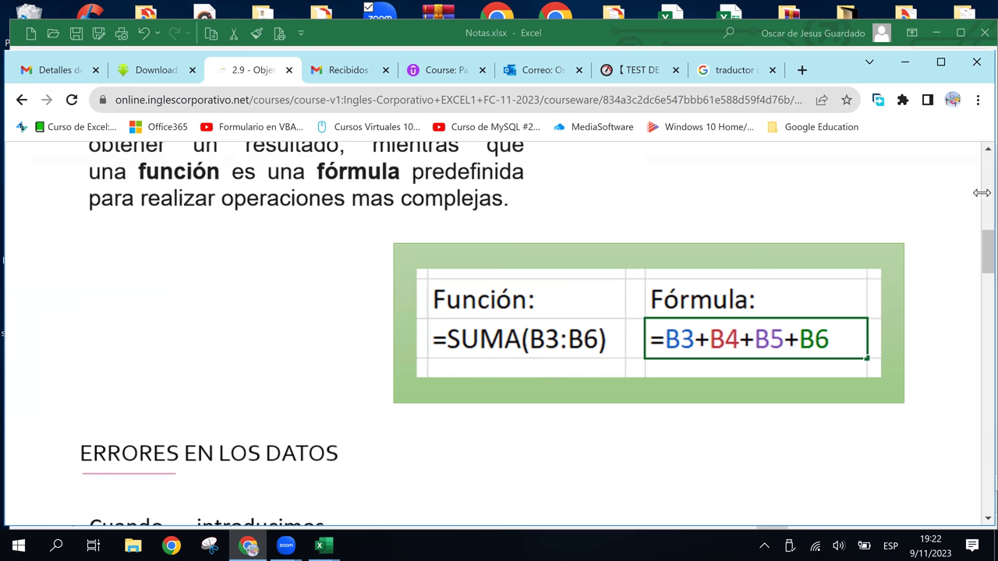
drag(985, 249, 986, 282)
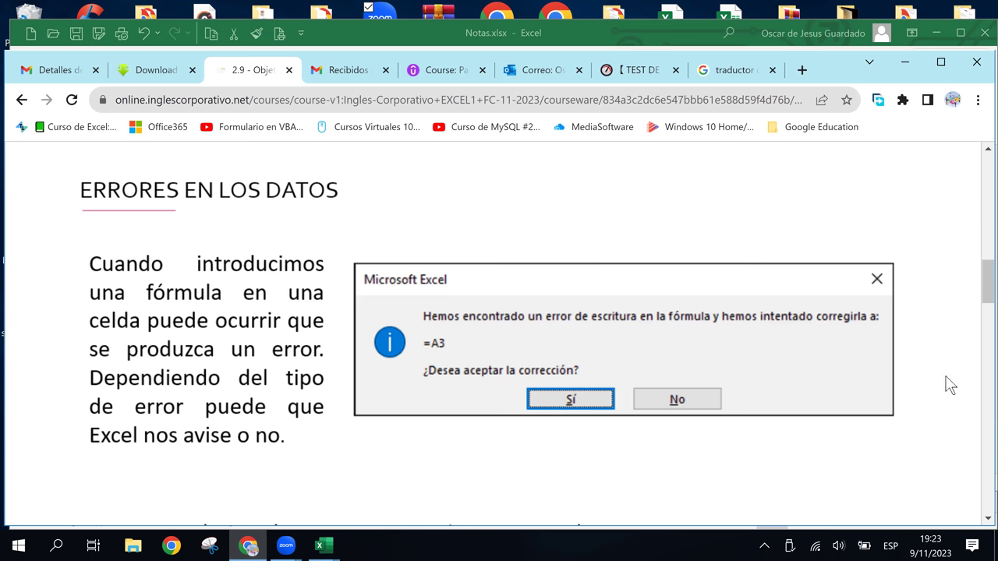
Step: Scroll the lesson down to the #¿NOMBRE? error example and its options menu
drag(986, 285, 986, 305)
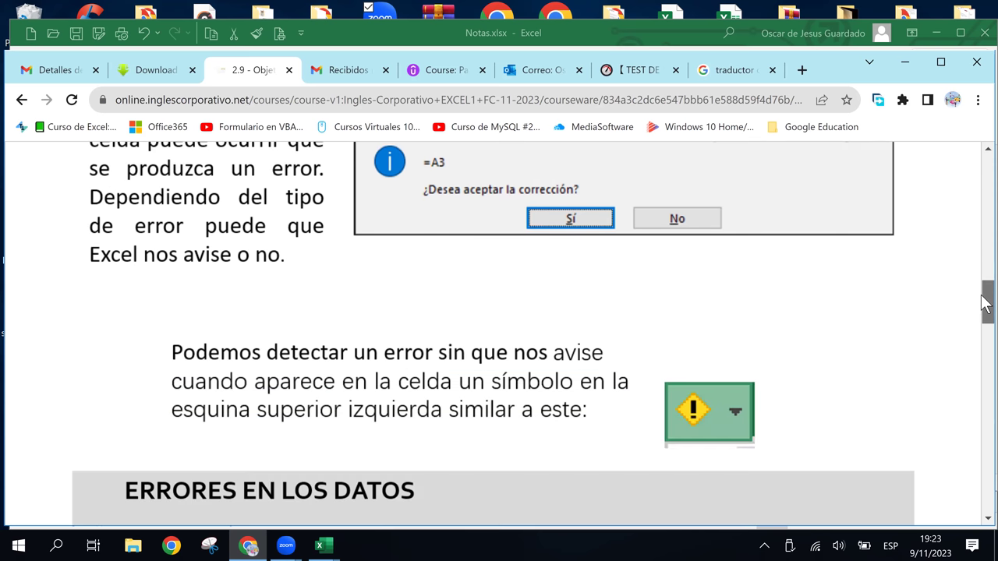
drag(985, 305, 985, 304)
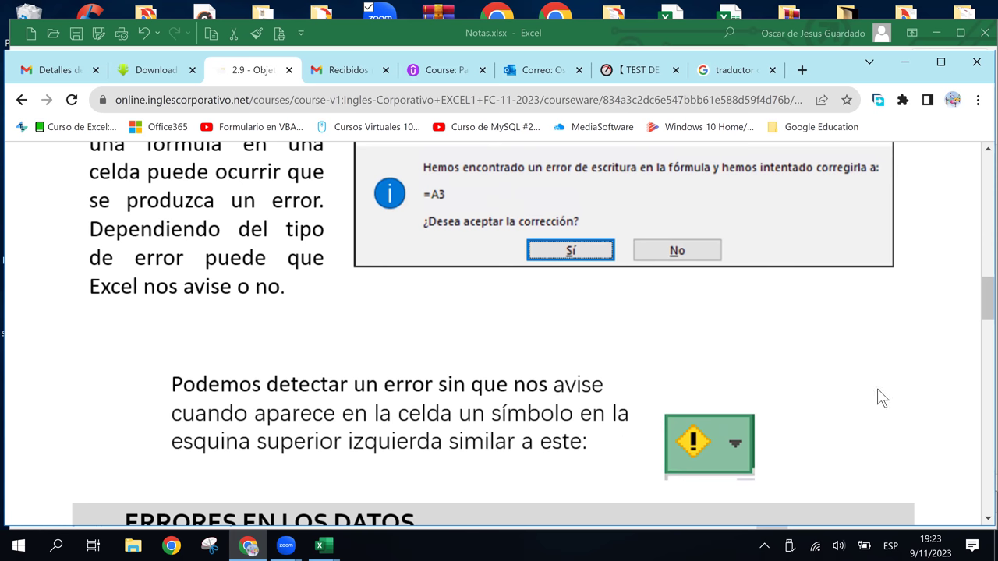
drag(987, 304, 982, 324)
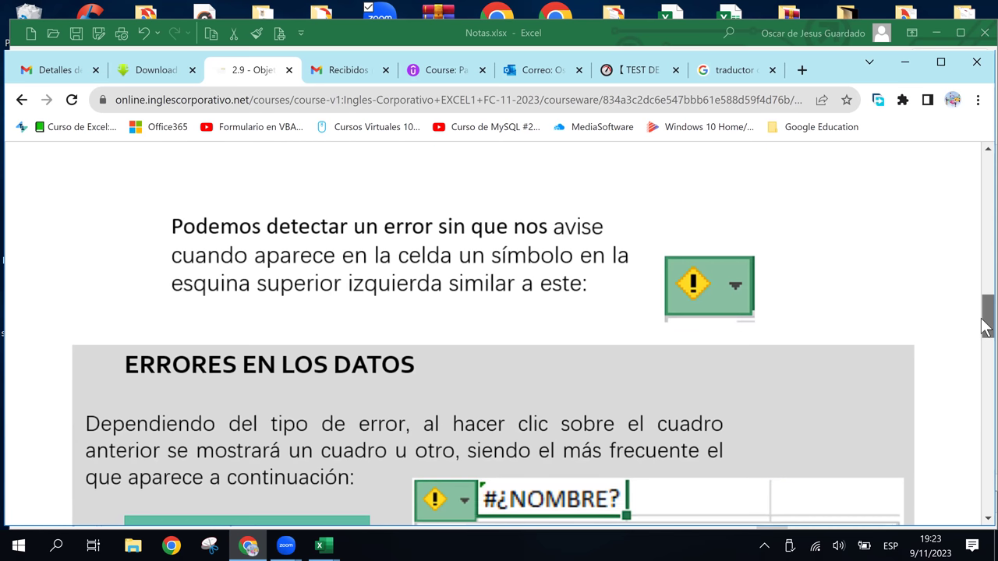
scroll(984, 326, down, 1)
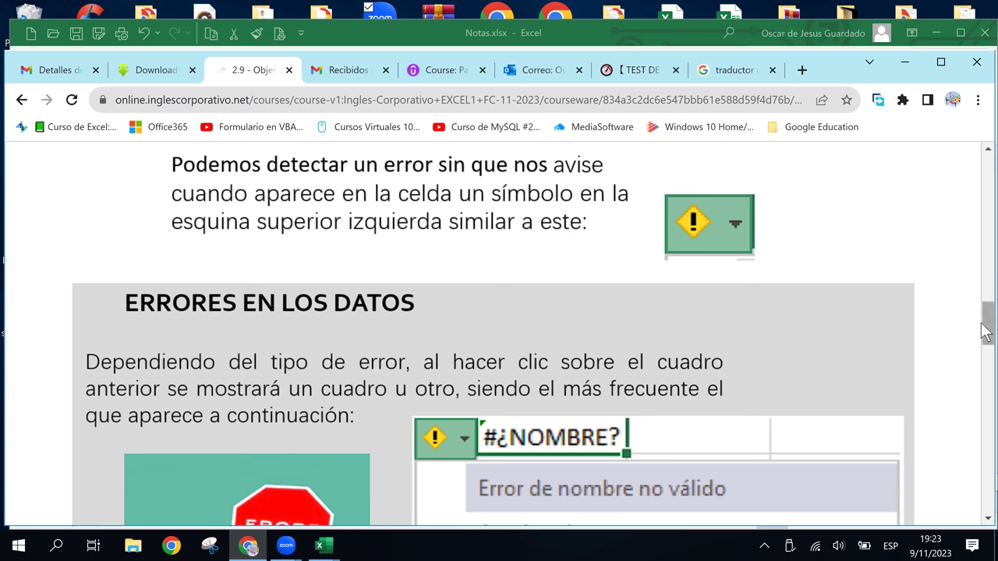
drag(985, 331, 986, 349)
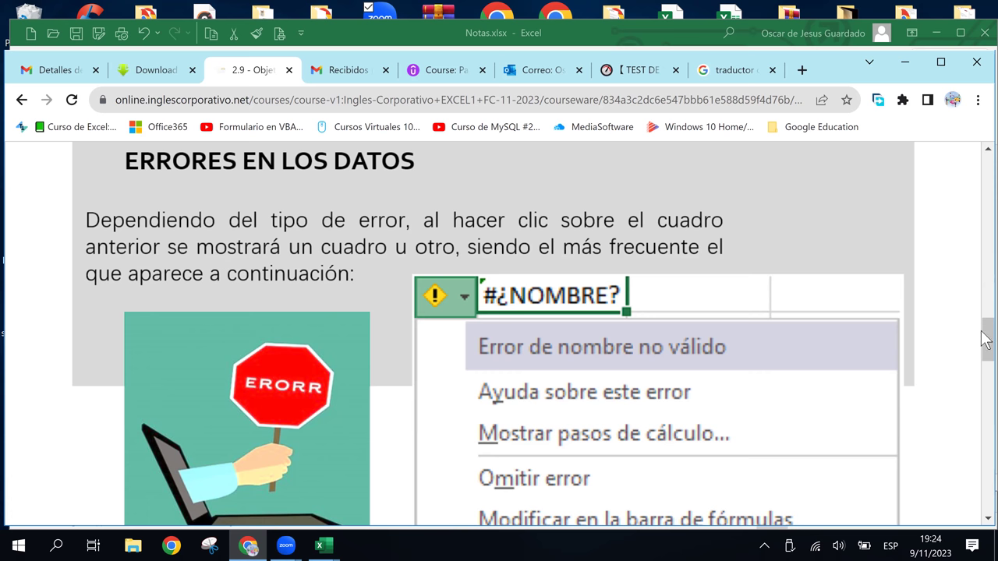
Step: Scroll on to the #TEXTO error list that begins with ##### and #¡VALOR!
drag(986, 341, 986, 355)
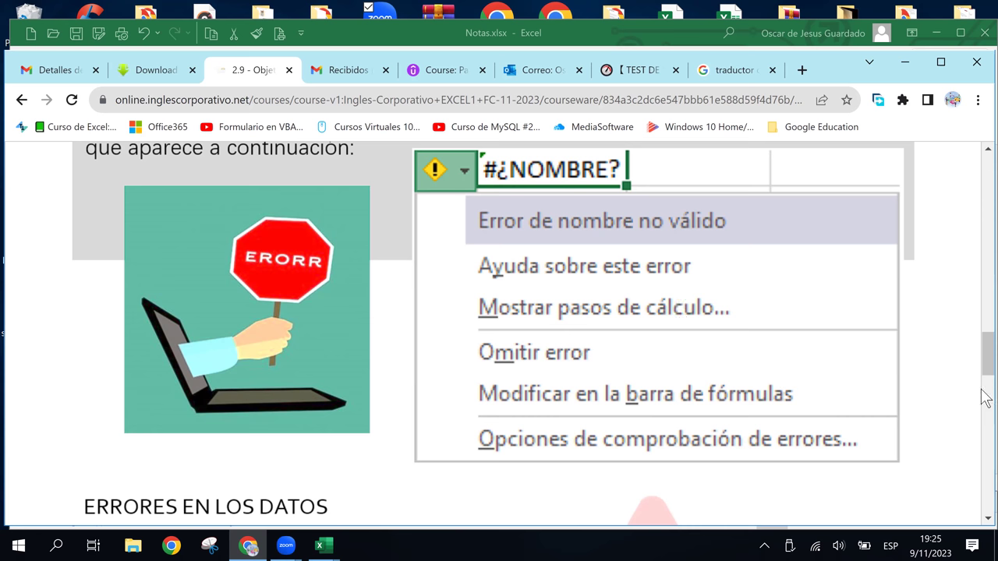
drag(986, 358, 986, 390)
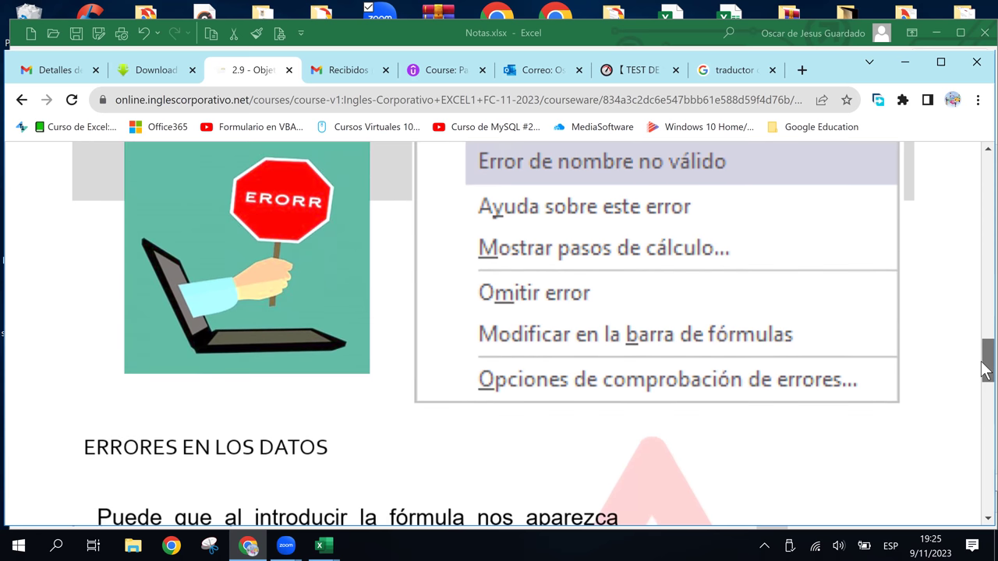
scroll(986, 390, down, 1)
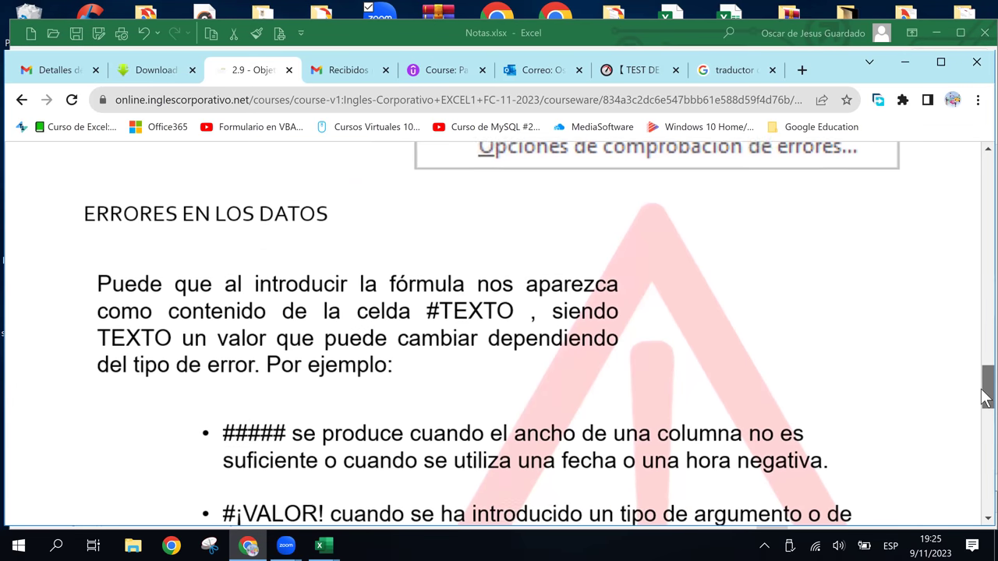
Step: Scroll a little further so the #¡VALOR! and #¡DIV/0! bullets are visible
scroll(984, 389, down, 2)
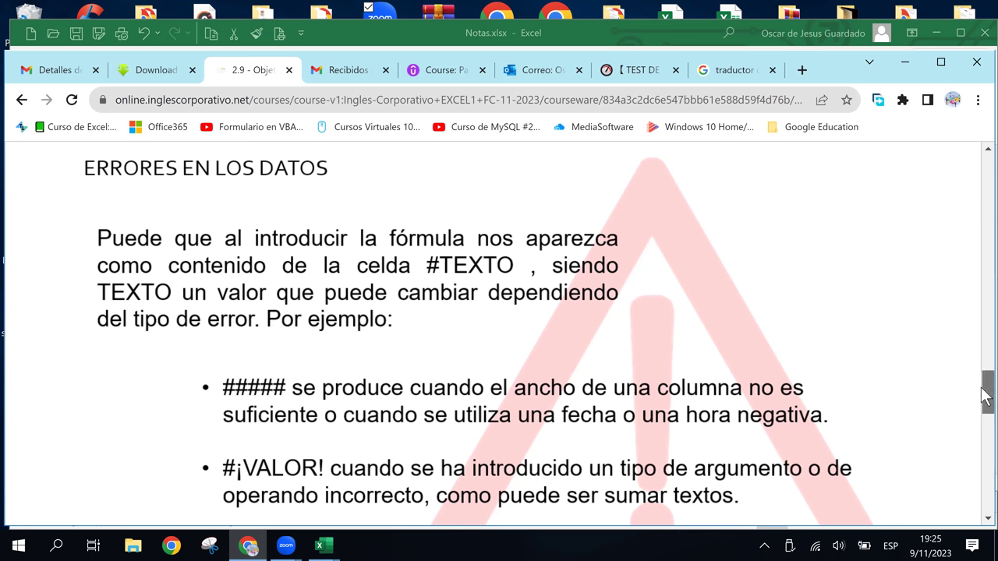
drag(985, 394, 985, 405)
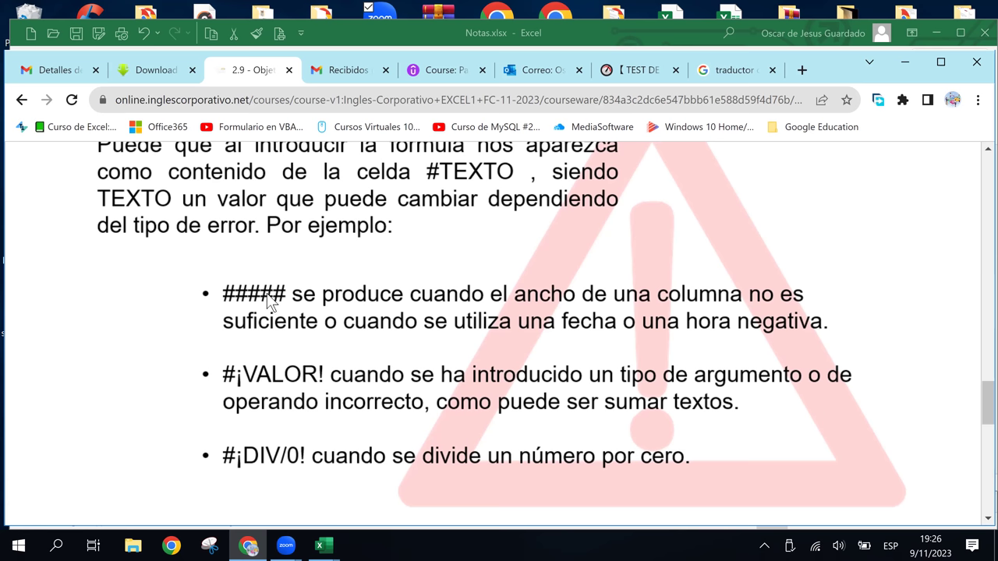
Step: Return to Notas.xlsx and AutoFit column B to participant names and column H to CONCEPTO results
click(326, 546)
click(409, 481)
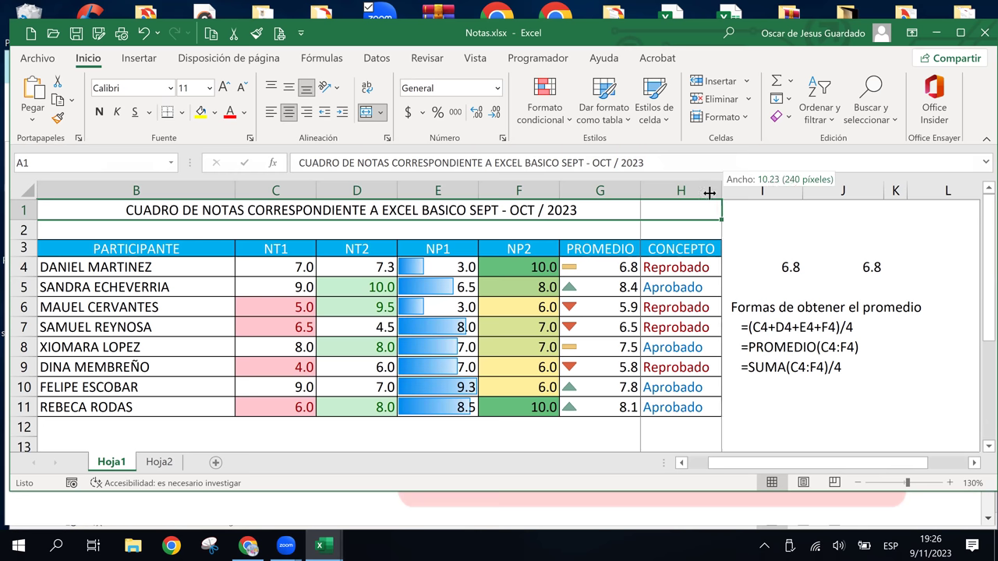
drag(723, 190, 679, 199)
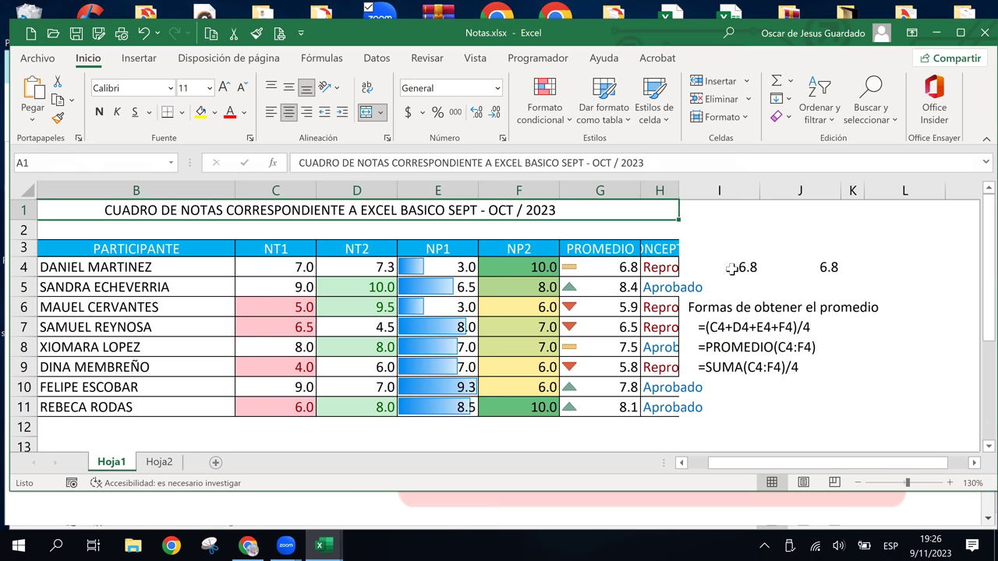
click(658, 270)
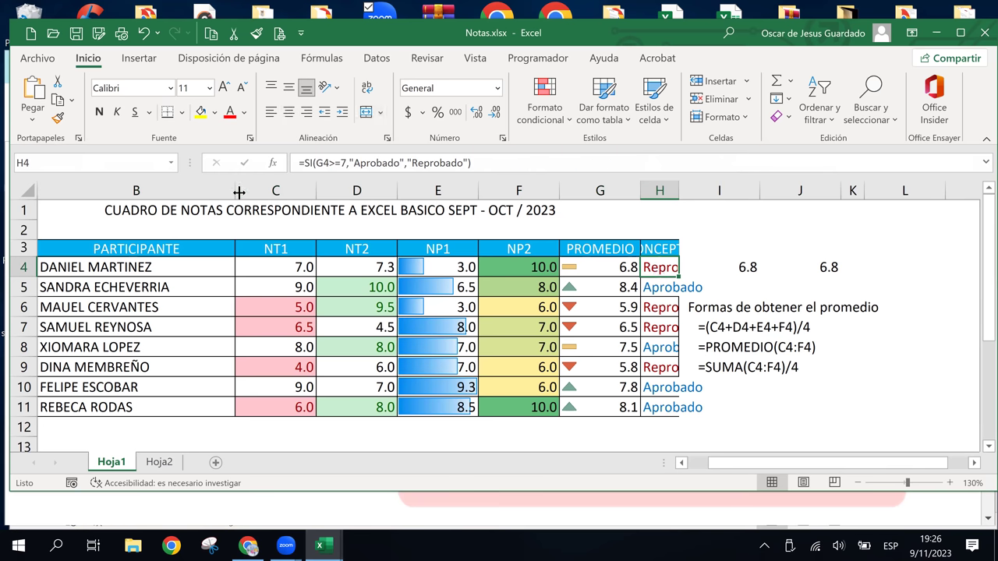
mouse_move(235, 191)
mouse_down()
mouse_move(114, 217)
mouse_move(100, 211)
mouse_up()
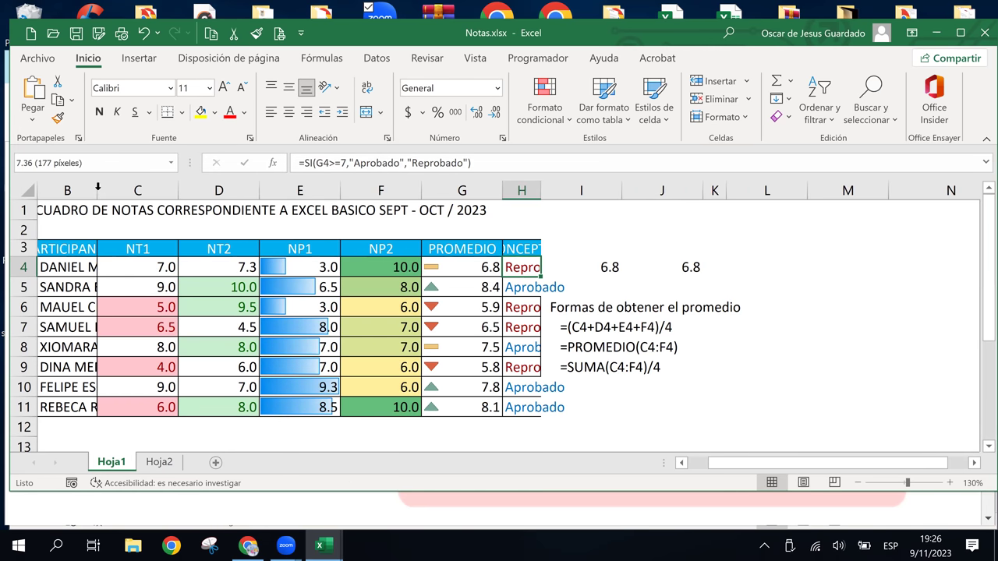
double_click(97, 190)
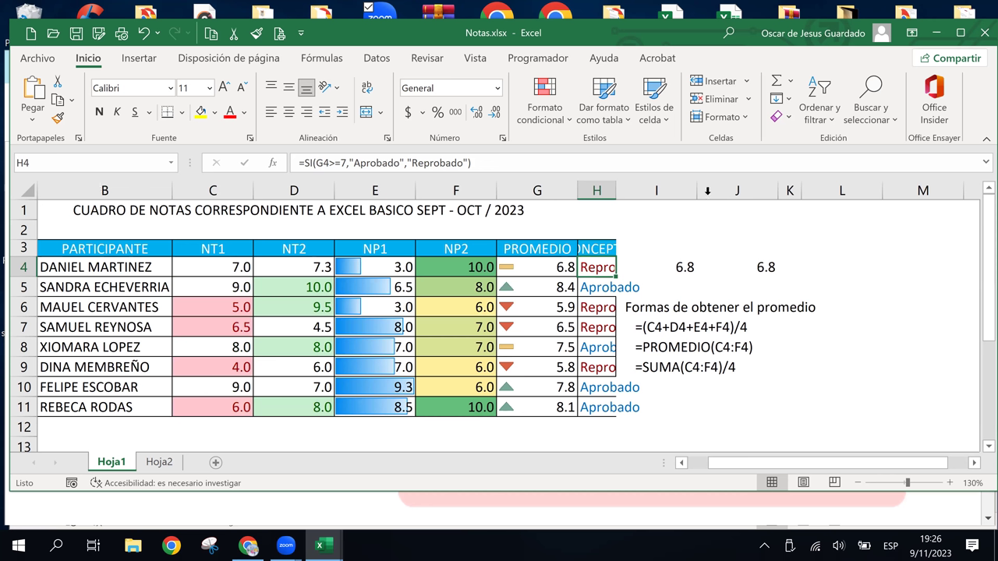
double_click(616, 191)
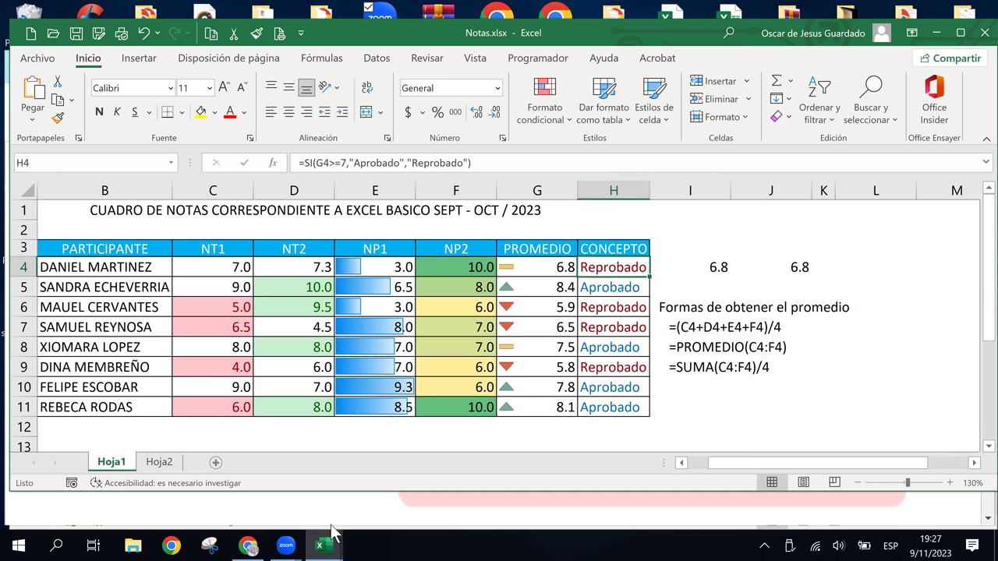
click(250, 550)
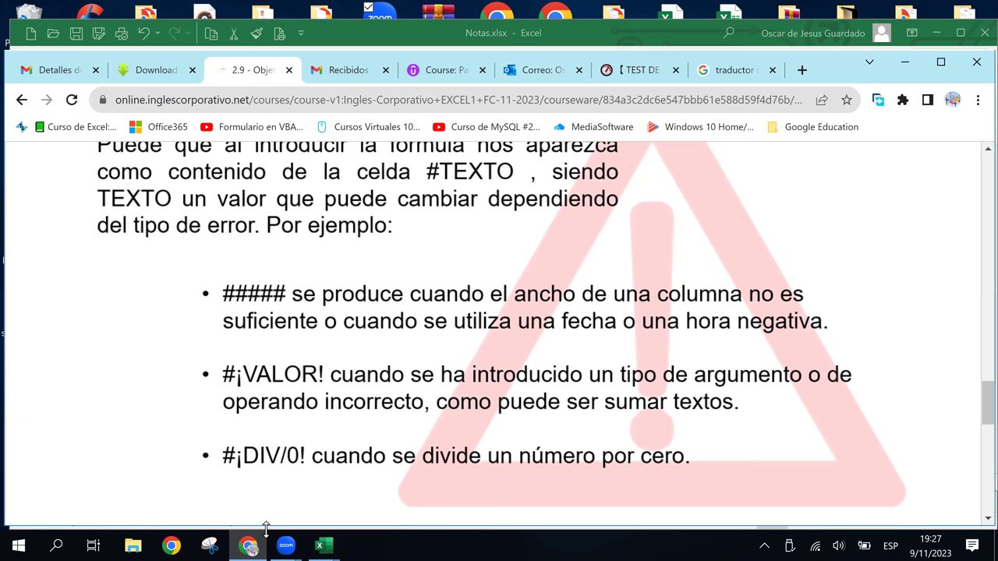
click(324, 545)
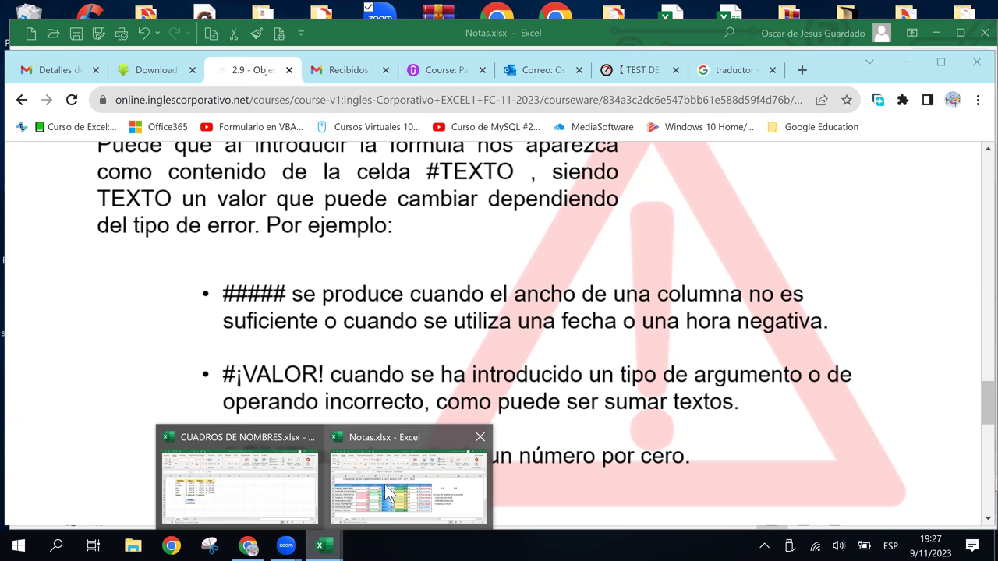
click(387, 483)
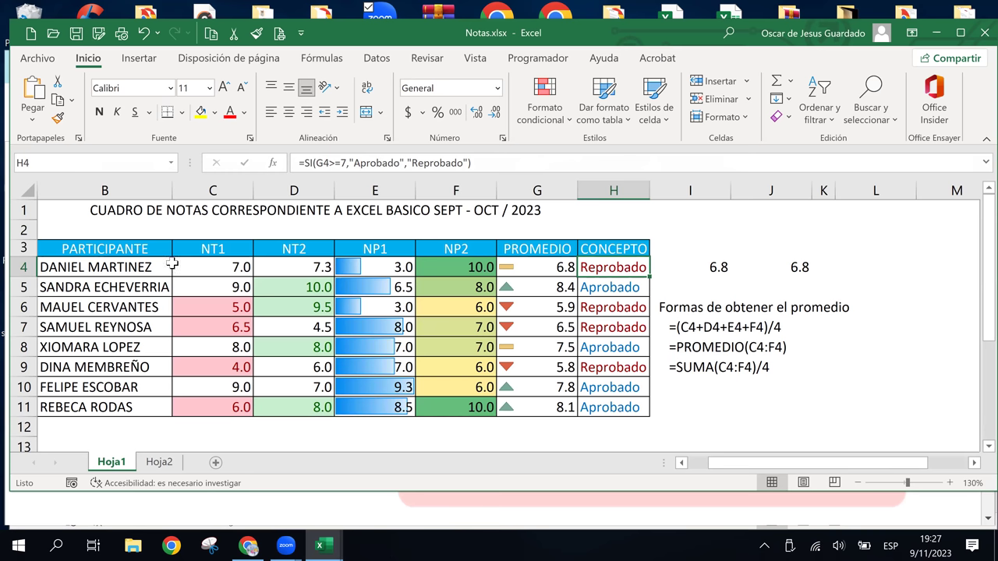
Step: Inspect the name and grade cells of row 4, then select empty cell L4
click(138, 262)
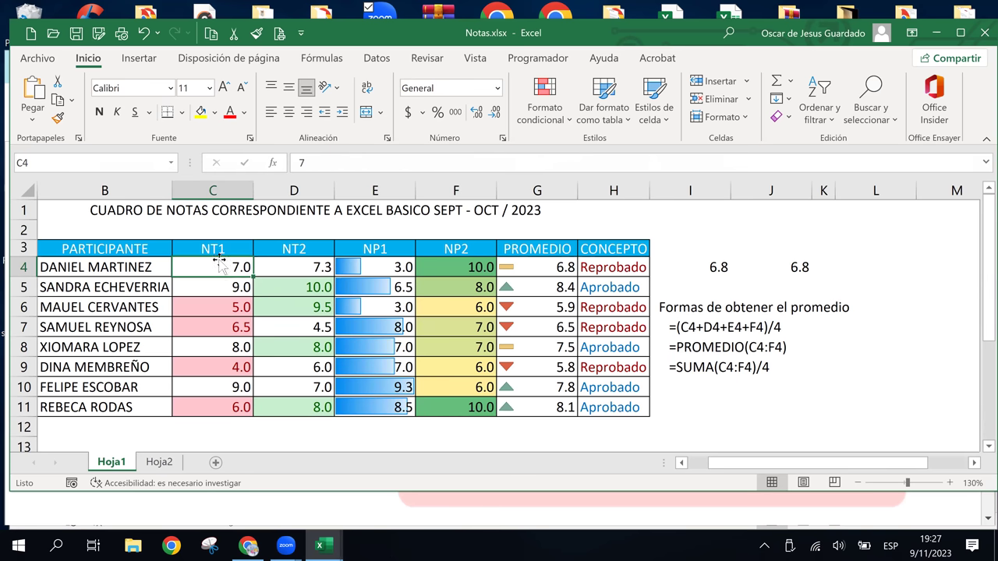
mouse_move(218, 263)
mouse_down()
mouse_move(383, 284)
mouse_move(389, 262)
mouse_up()
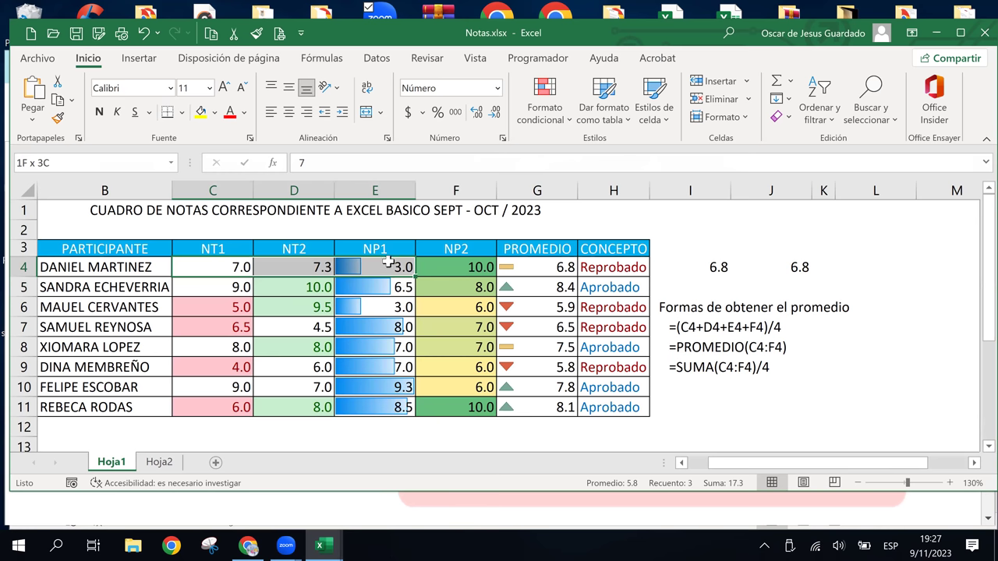
click(119, 265)
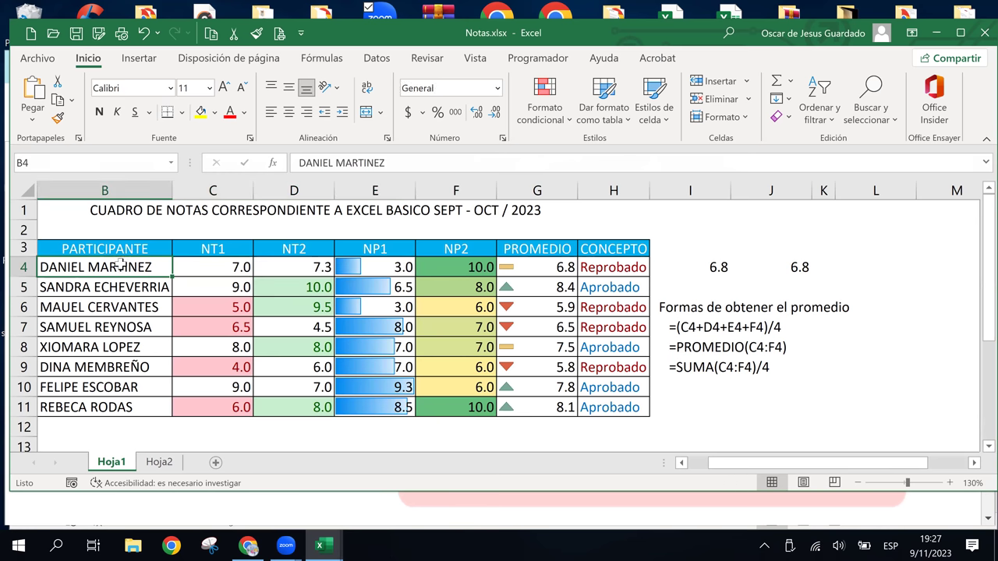
click(897, 265)
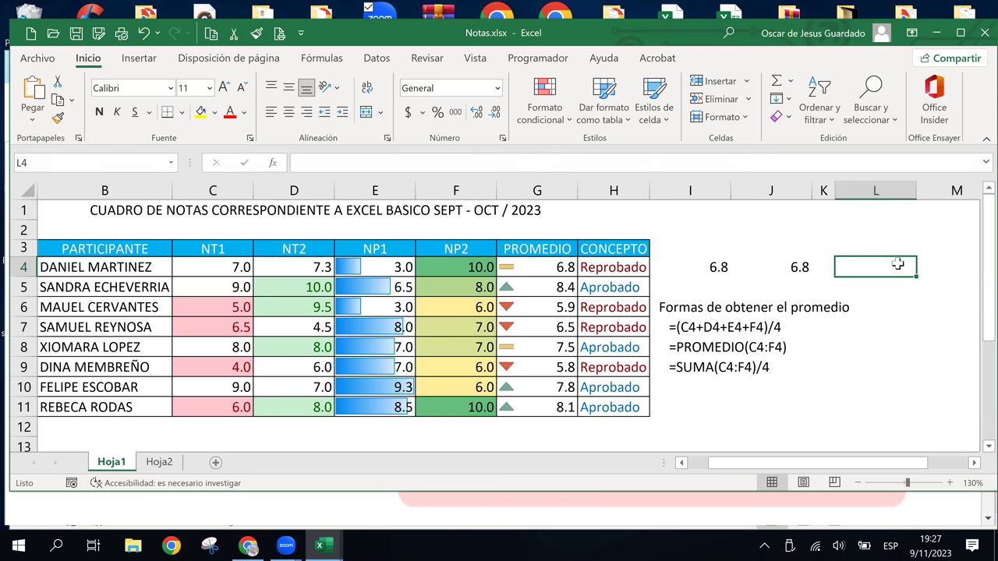
drag(897, 265, 567, 267)
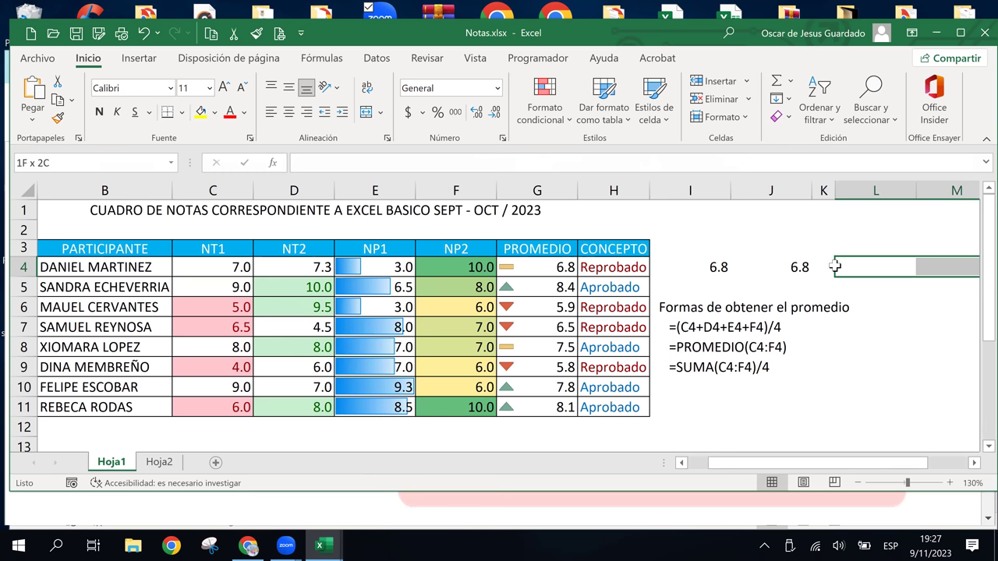
click(567, 267)
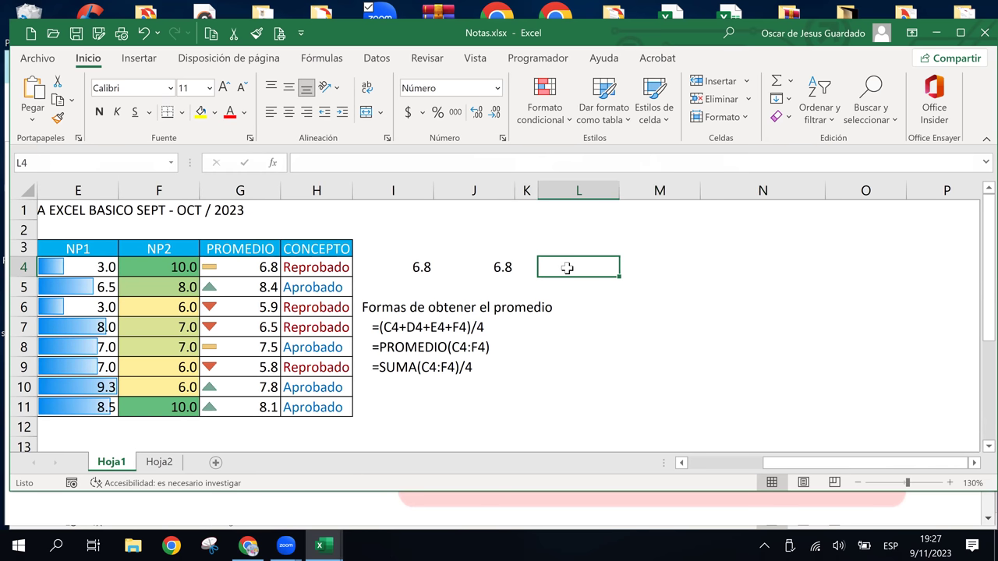
Step: Enter =B4+C4+D4+E4 in L4, which returns #¡VALOR! because B4 is text
text(=)
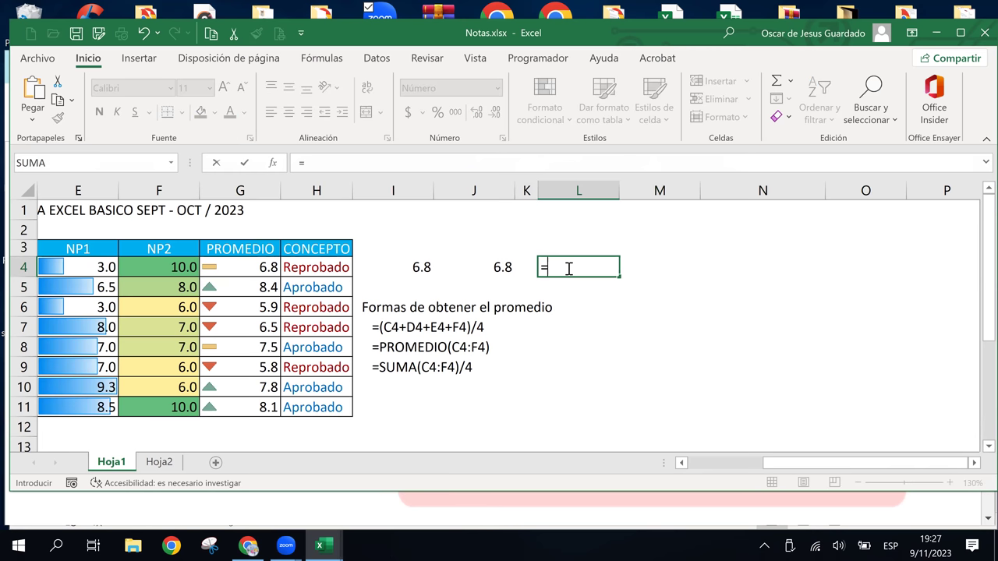
click(682, 462)
click(682, 462)
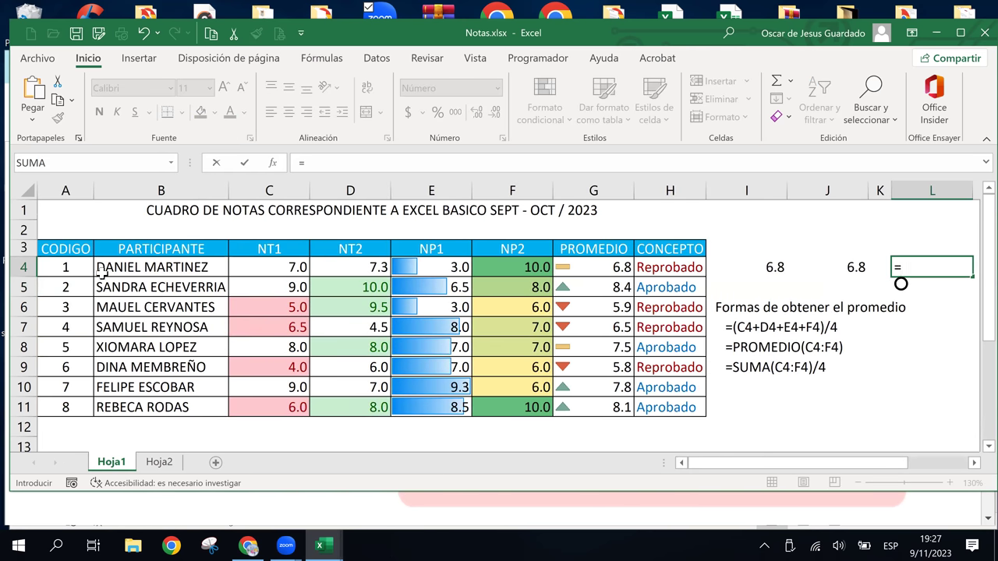
click(148, 265)
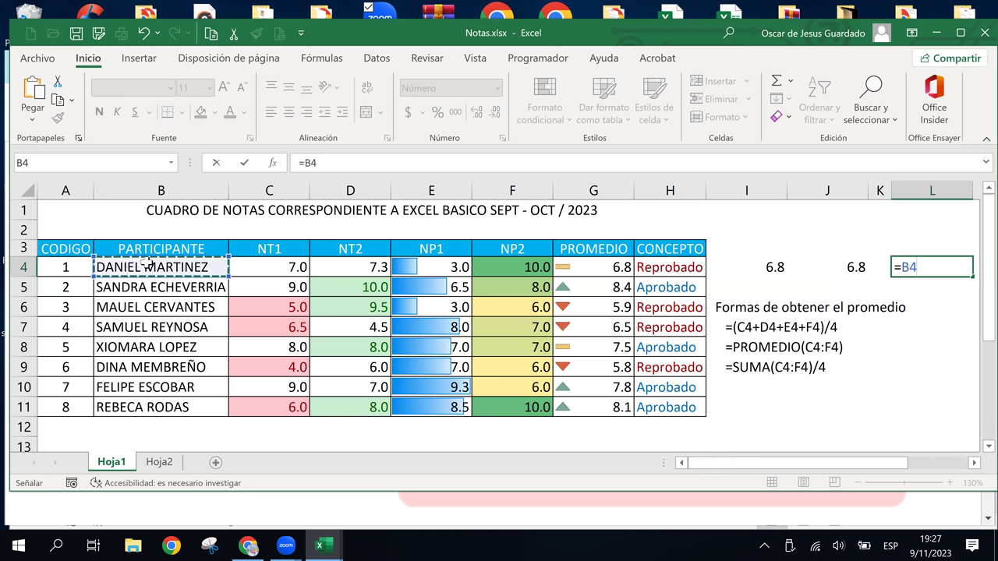
text(+)
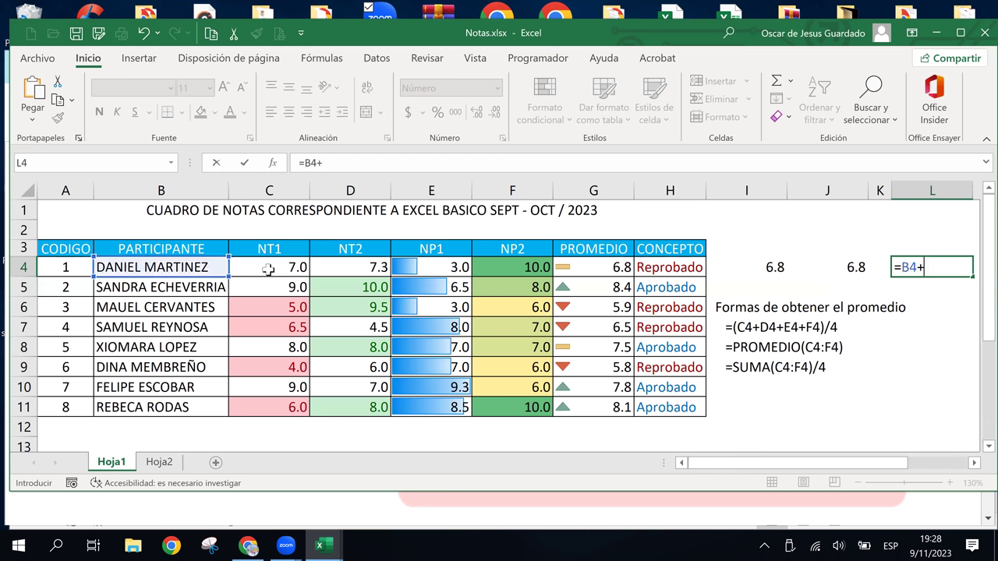
click(267, 269)
text(+)
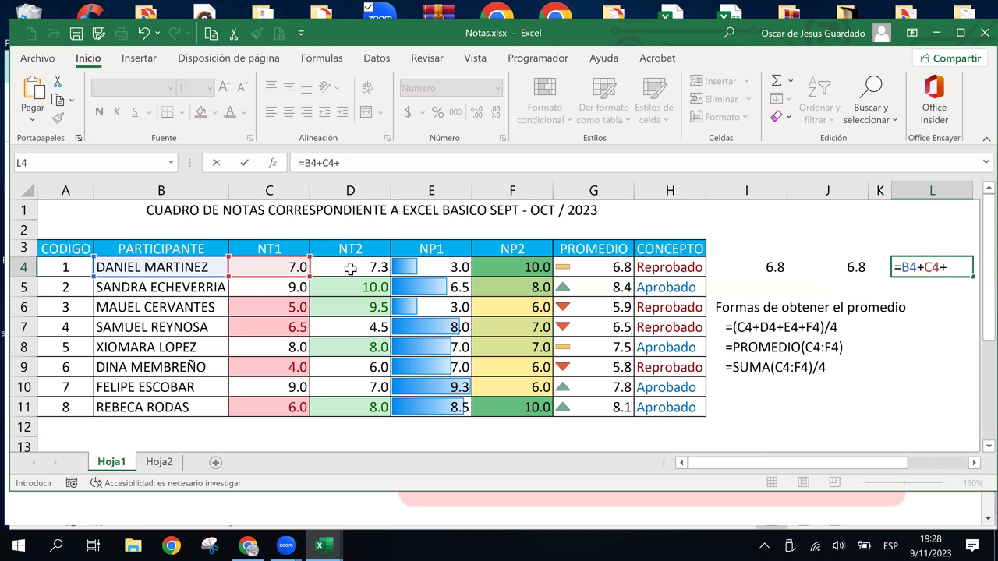
click(351, 268)
text(+)
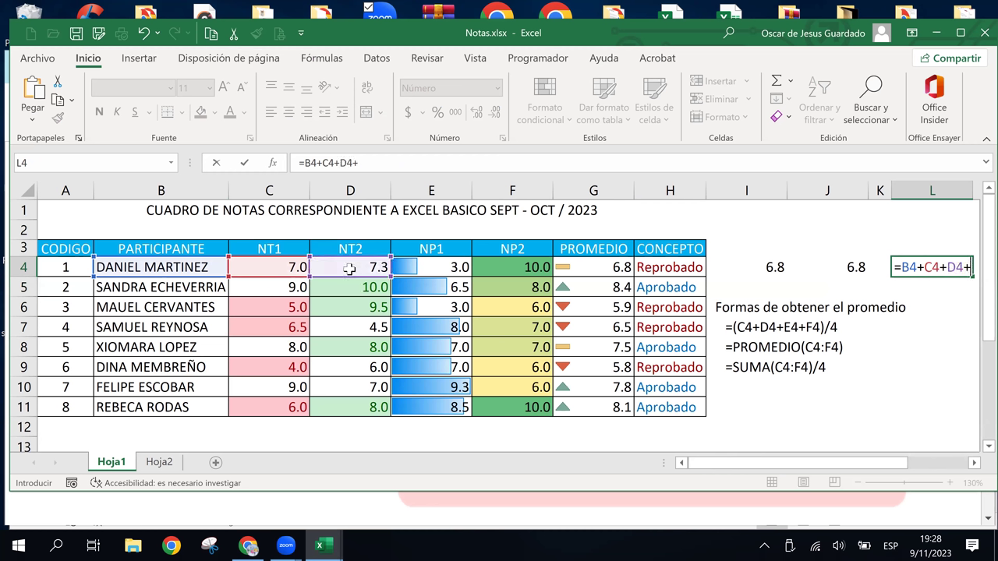
click(434, 270)
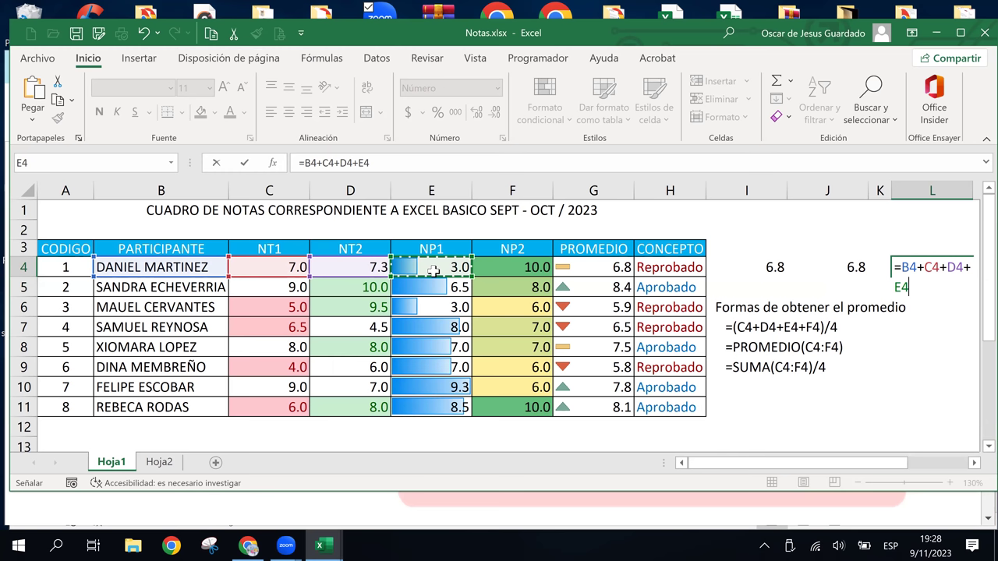
key(Return)
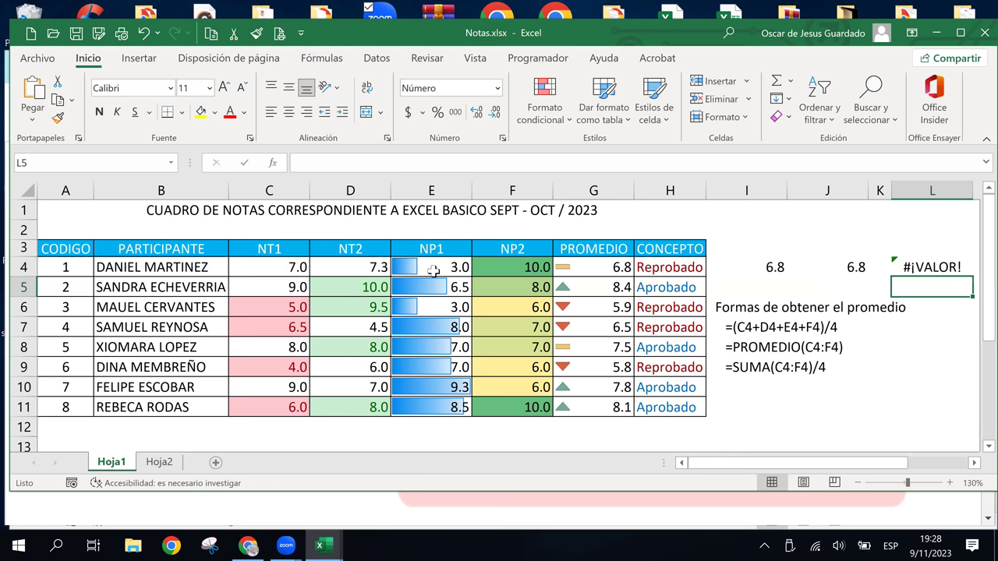
Step: Reselect L4 and bring up the course page explaining the #¡VALOR! error
key(Up)
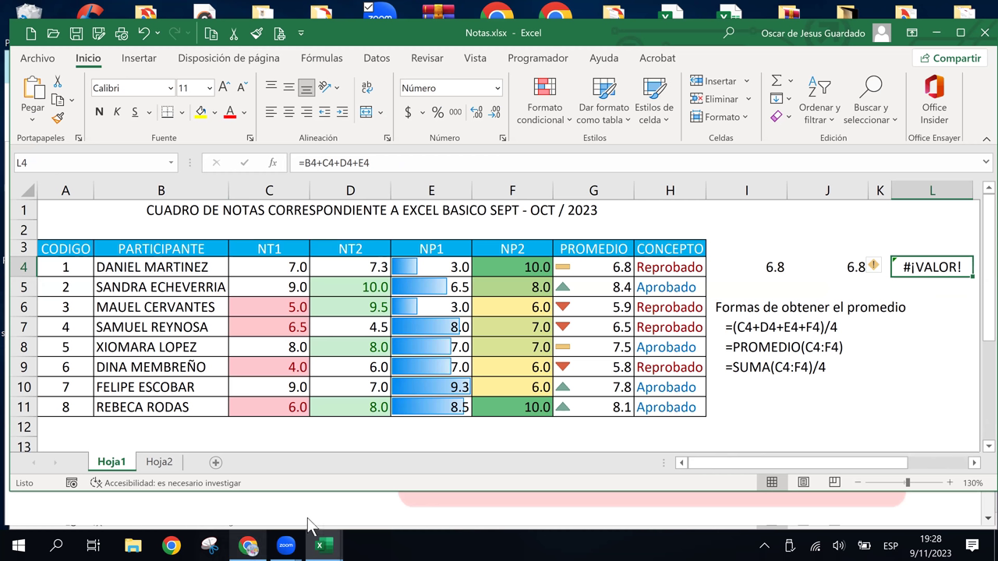
click(249, 547)
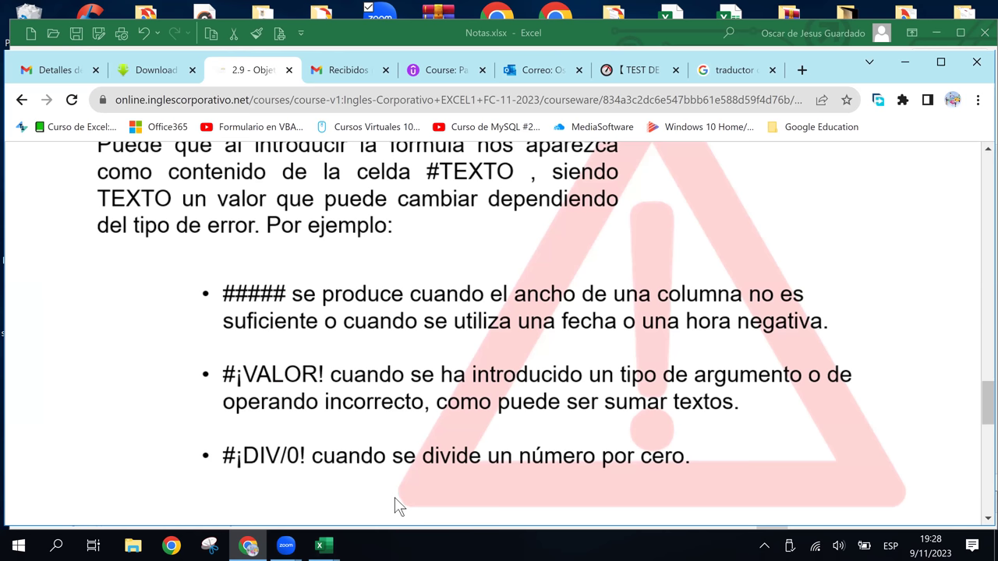
click(333, 546)
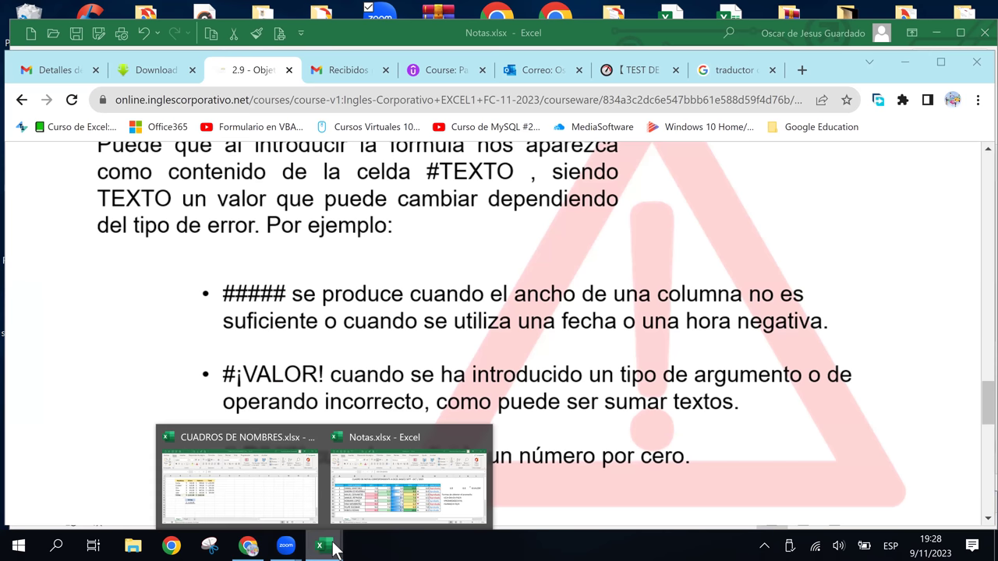
Step: Return to the Notas workbook and delete the #¡VALOR! sum formula from L4
click(399, 490)
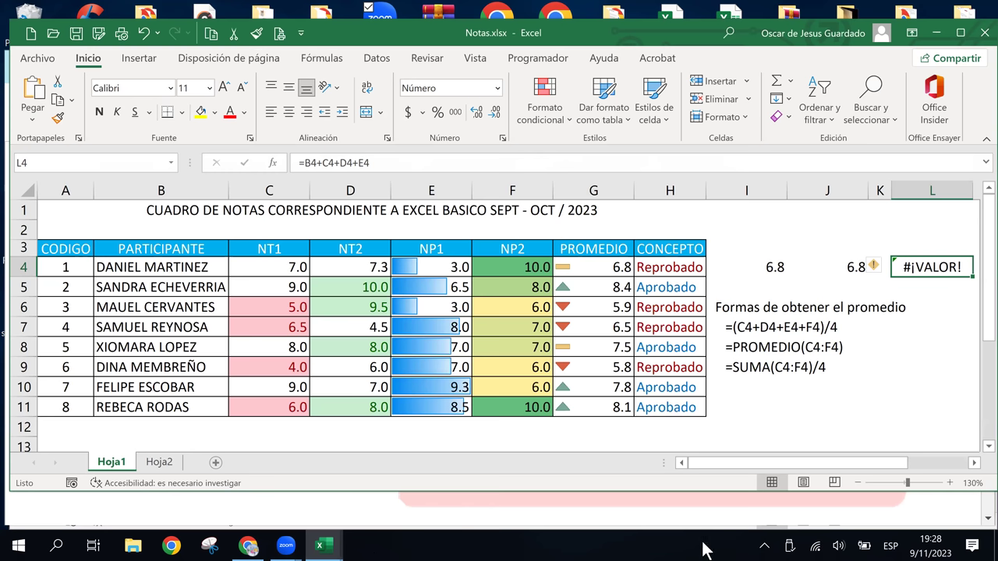
click(939, 289)
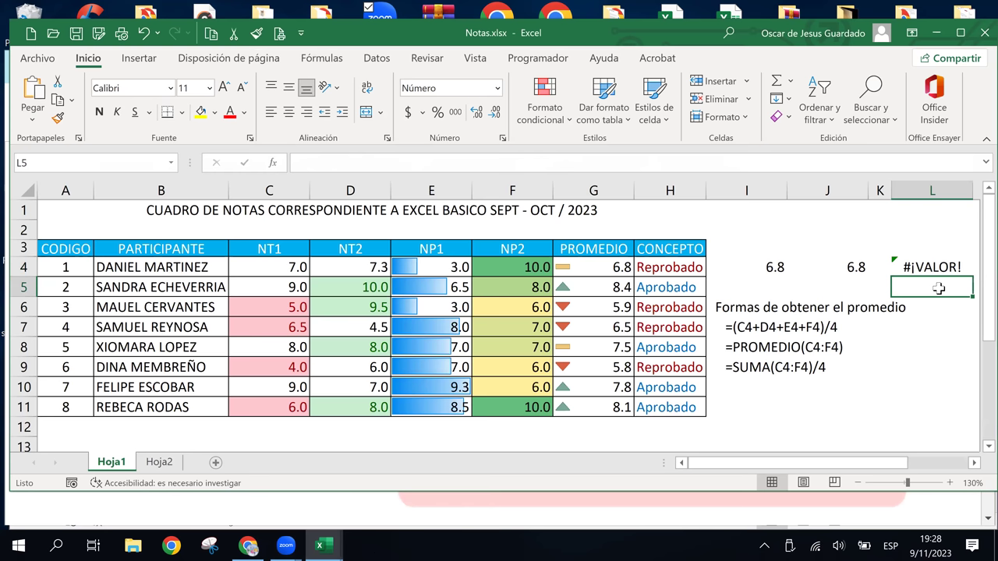
click(247, 547)
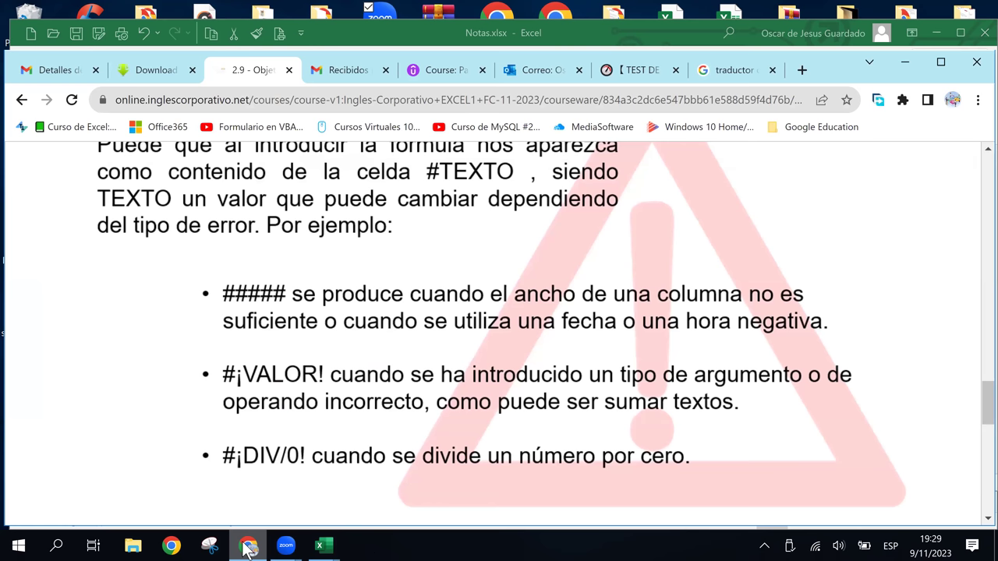
click(321, 546)
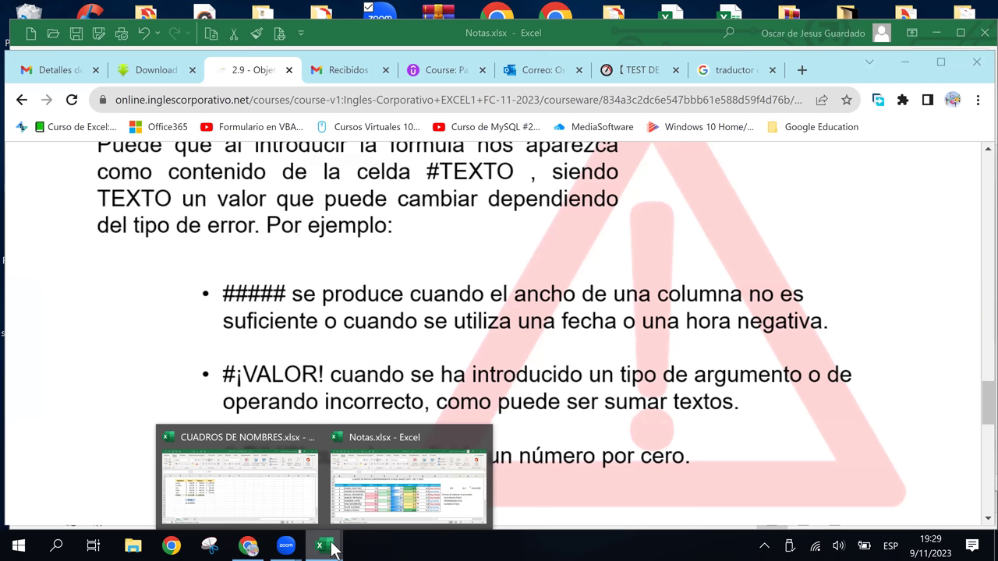
click(420, 495)
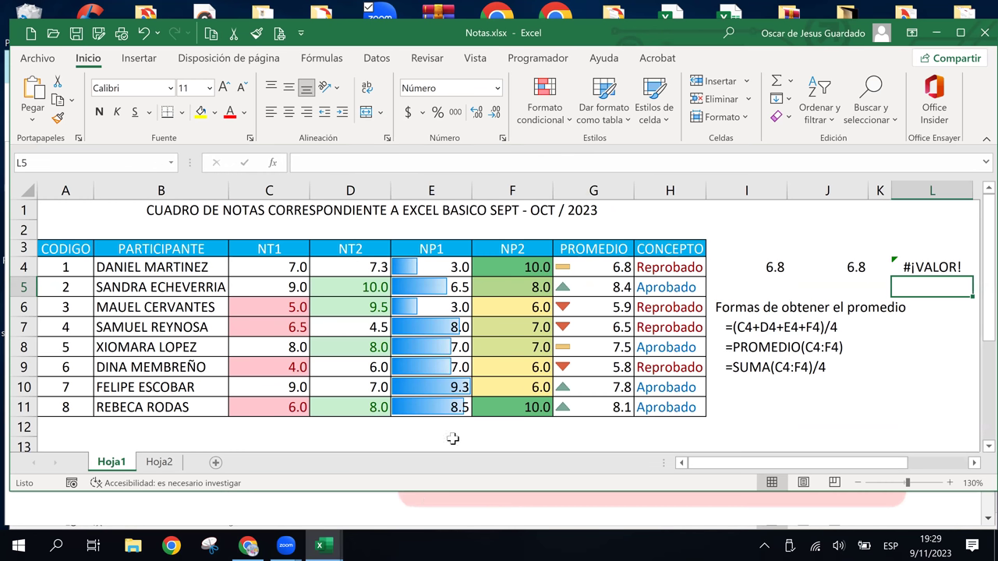
click(885, 327)
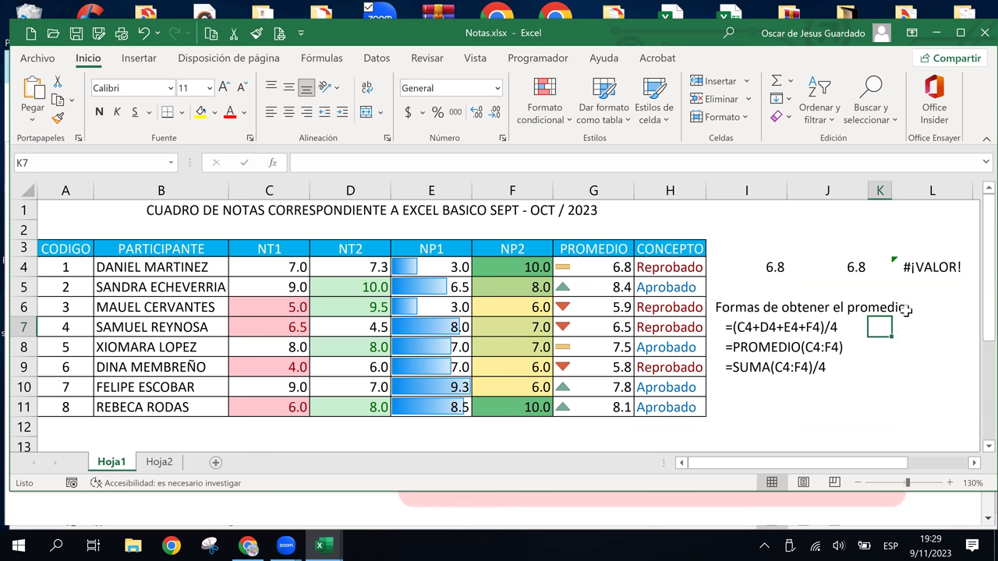
click(922, 270)
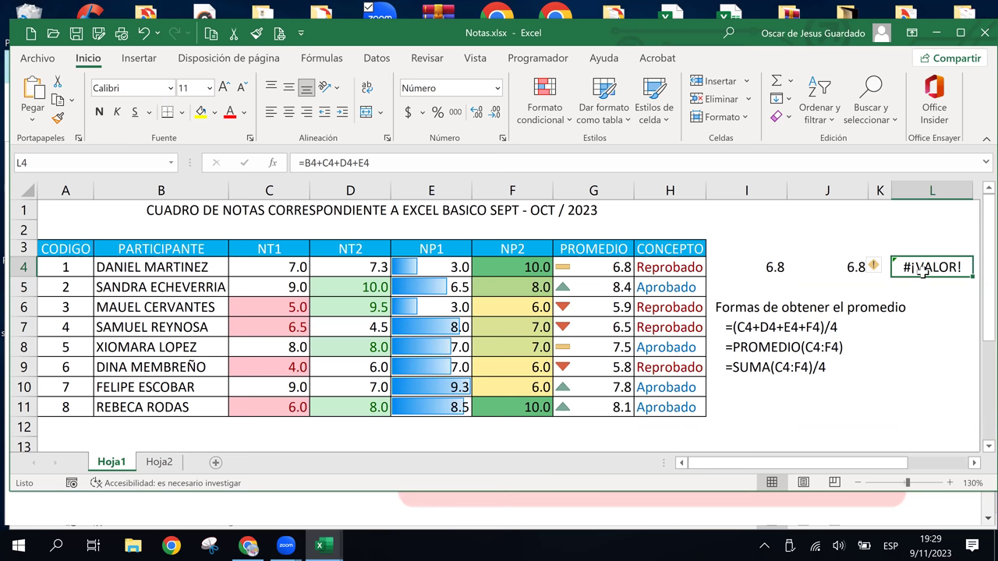
key(Delete)
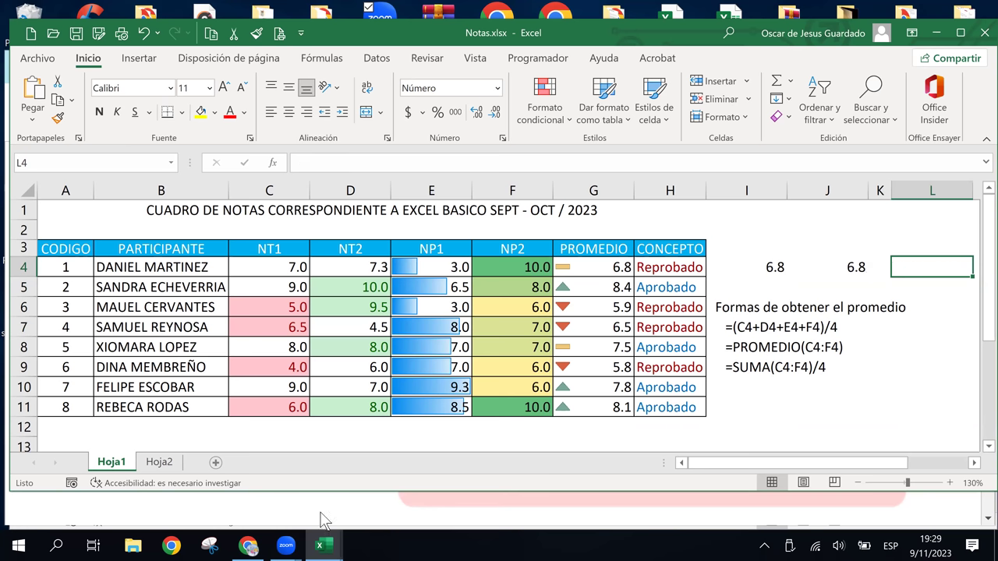
Step: Return to the course page and scroll to the #¿NOMBRE?, #N/A, #¡REF! and #¡NUM! explanations
click(249, 545)
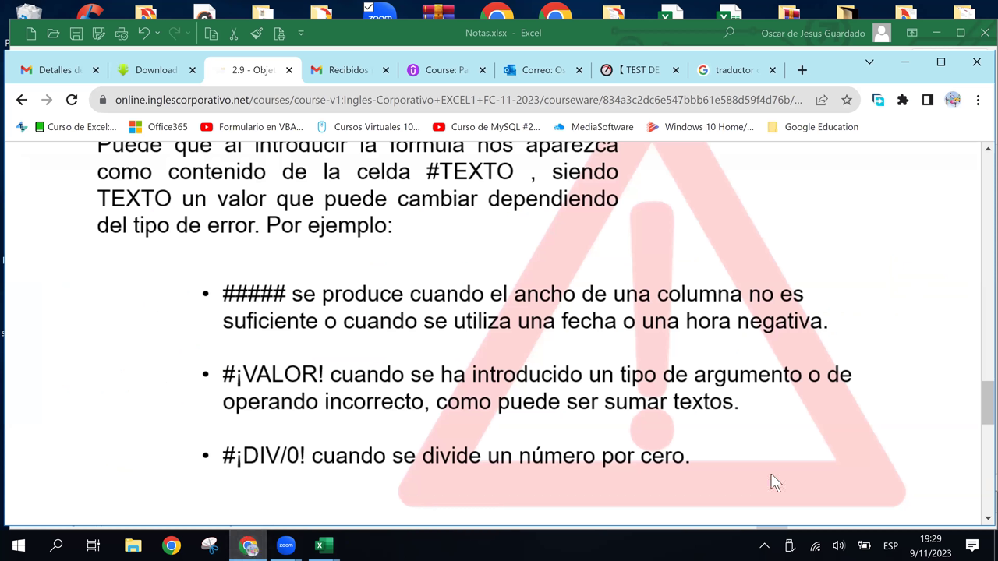
click(985, 518)
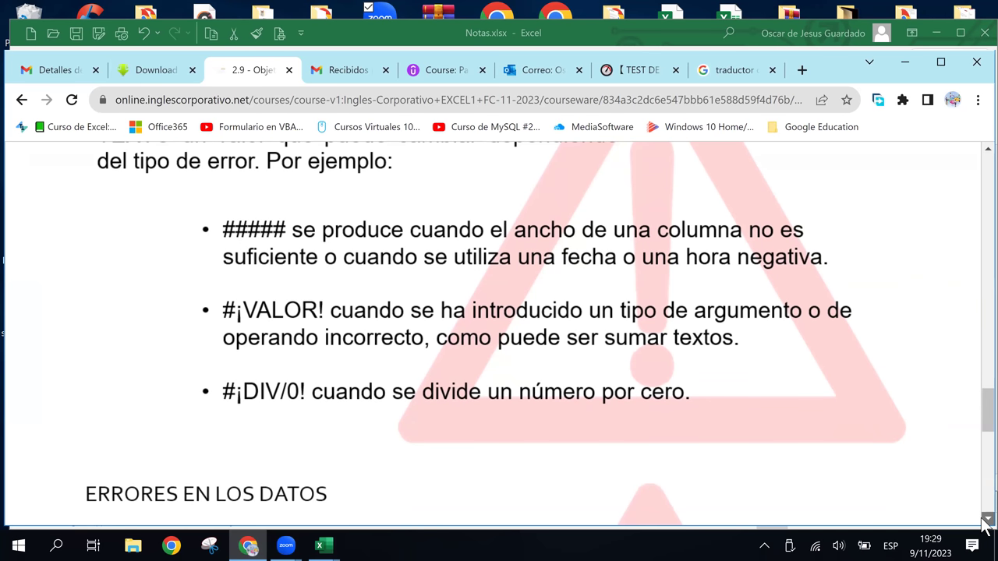
click(986, 519)
scroll(982, 520, down, 1)
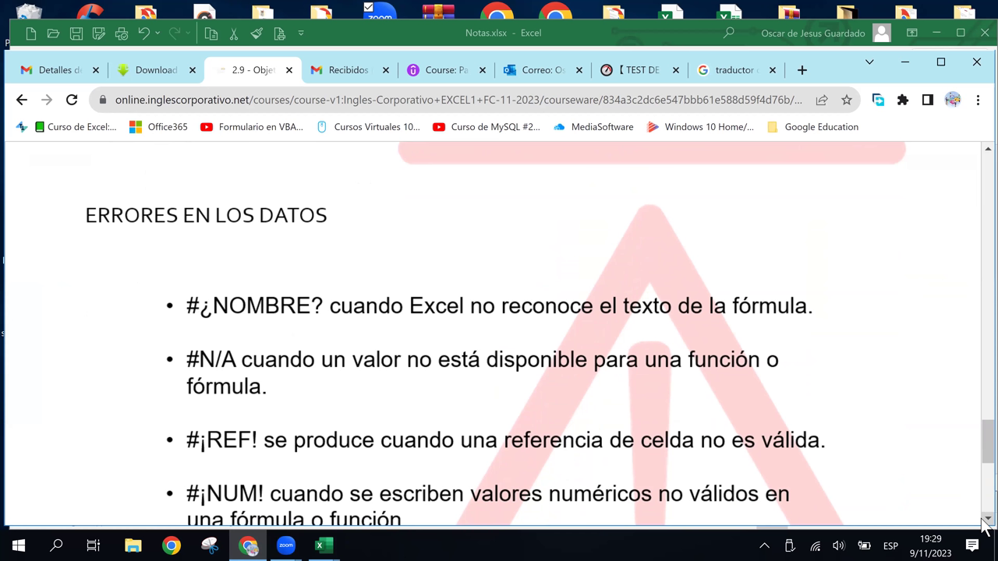
Step: Back in Excel, replace "Aprobado" with abc in H4's SI formula
click(249, 545)
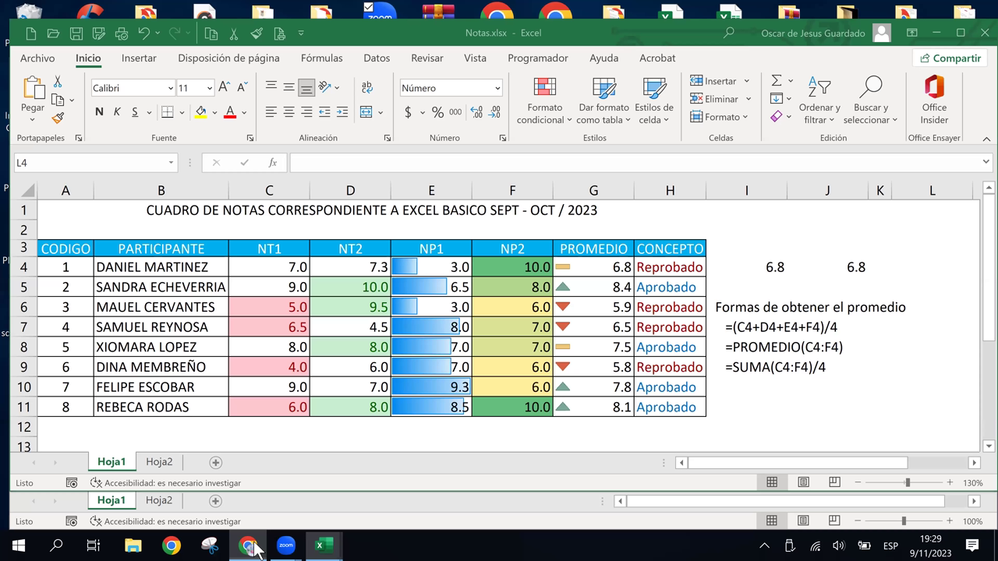
double_click(662, 269)
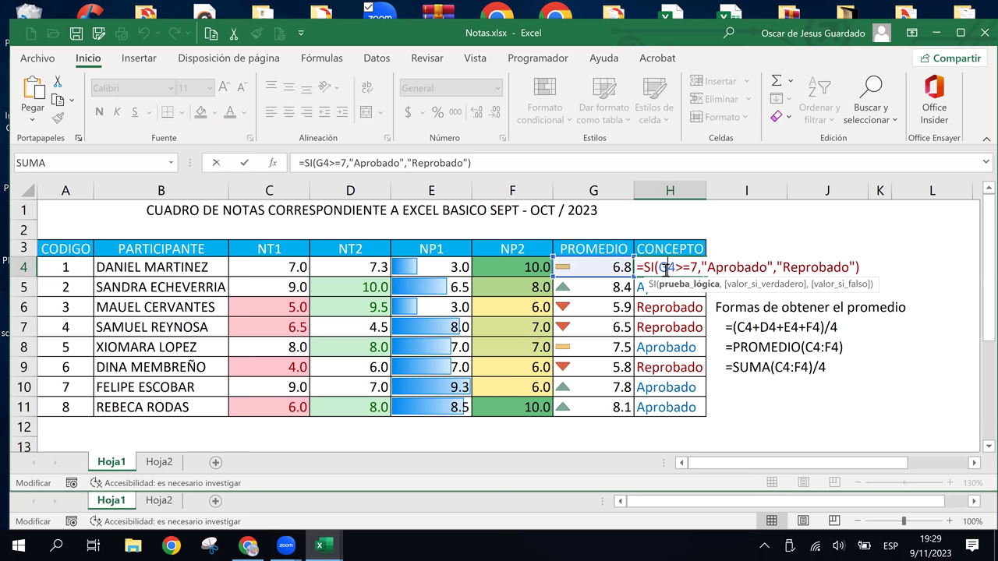
double_click(721, 267)
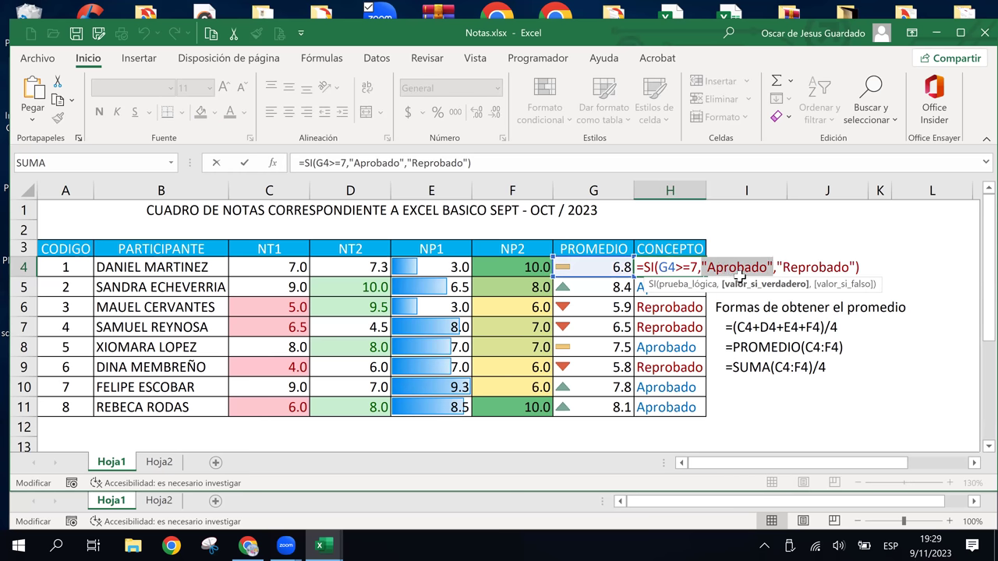
click(736, 267)
drag(710, 267, 765, 271)
text(abco)
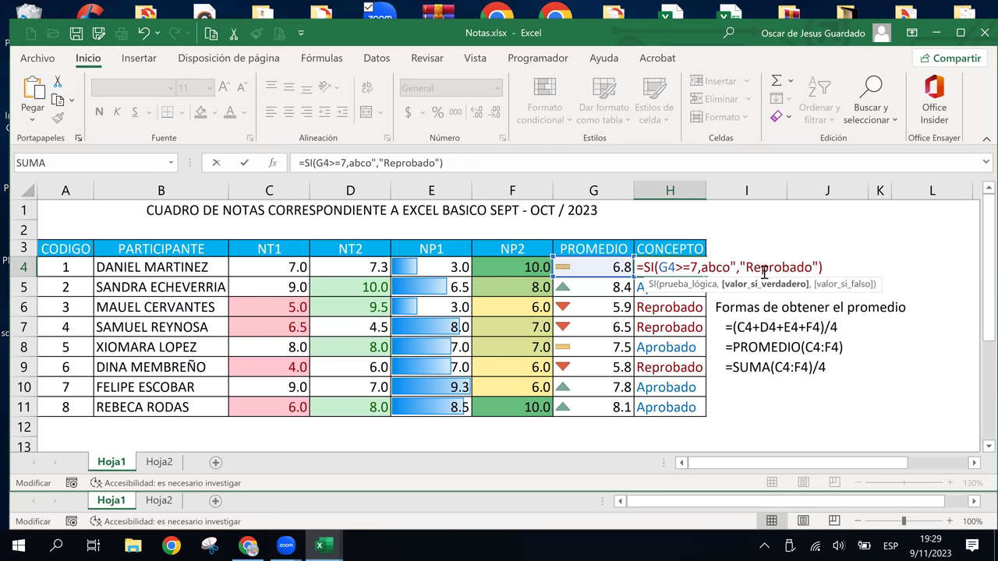
key(BackSpace)
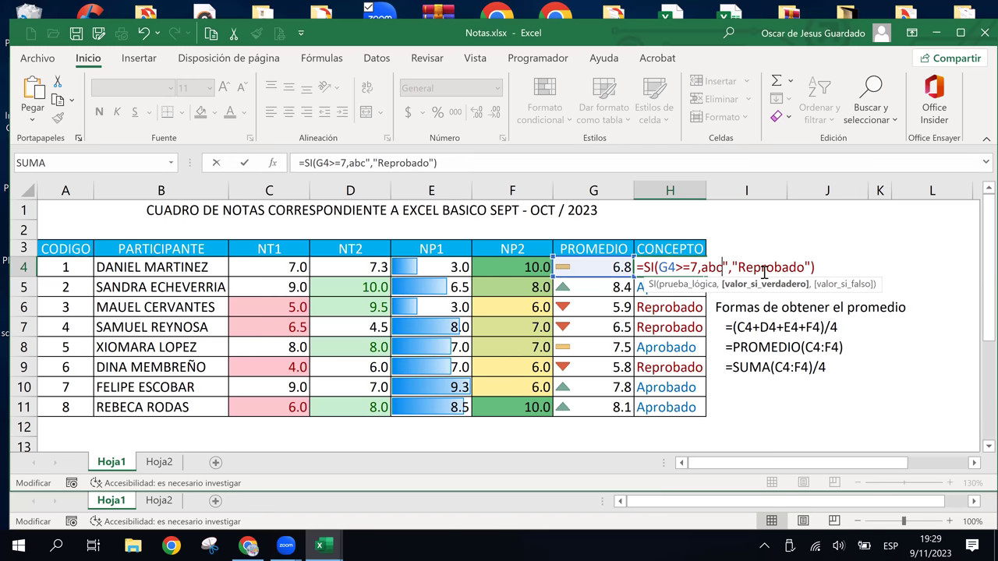
Step: Try to confirm, dismiss Excel's formula error, and cancel the edit to keep the original formula
key(Return)
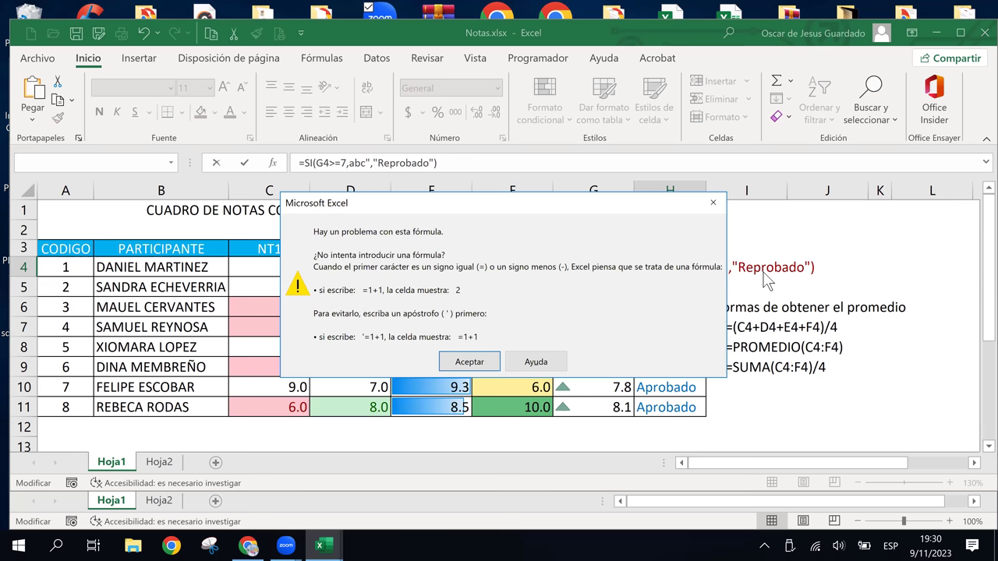
key(Return)
key(Return)
key(Return)
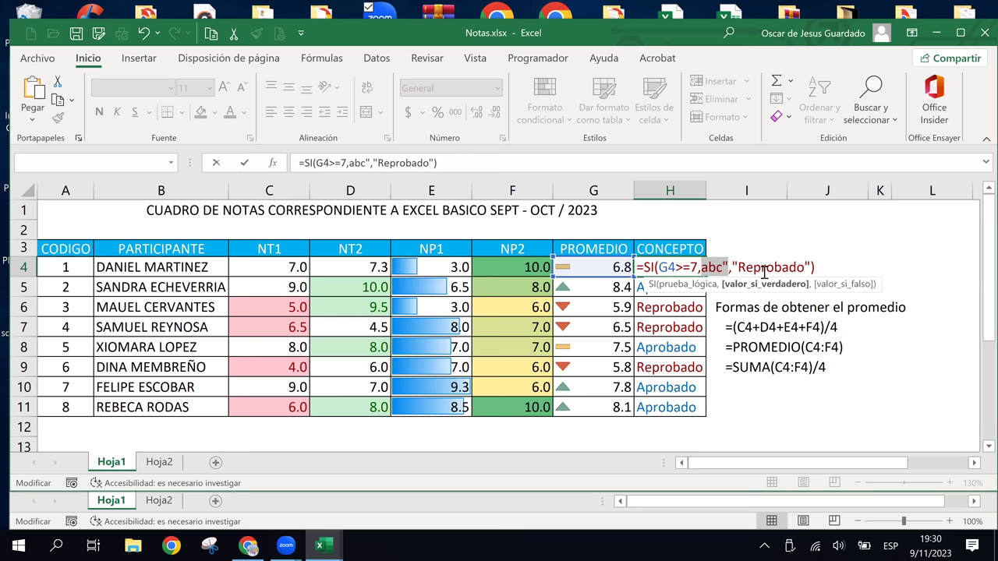
key(Escape)
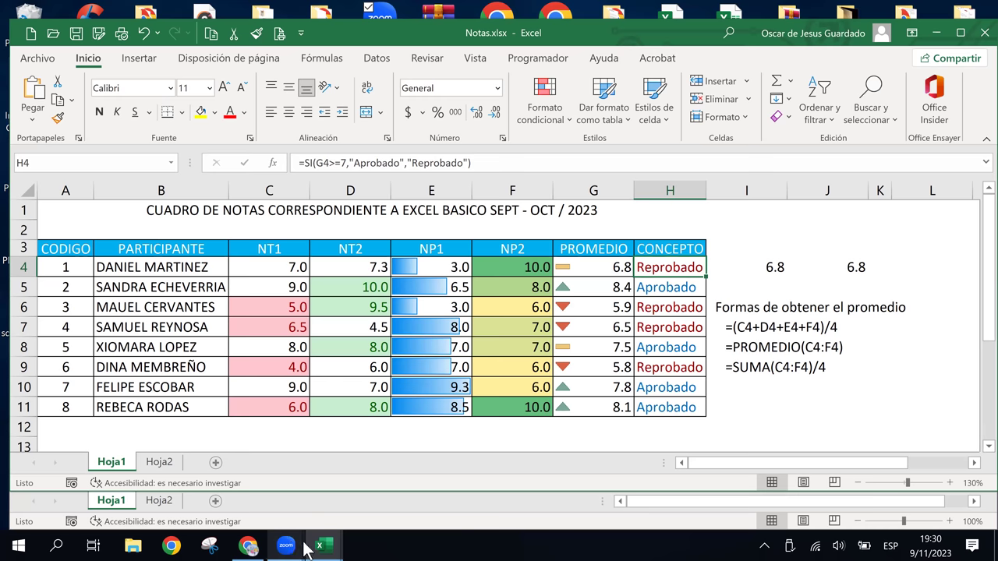
click(250, 547)
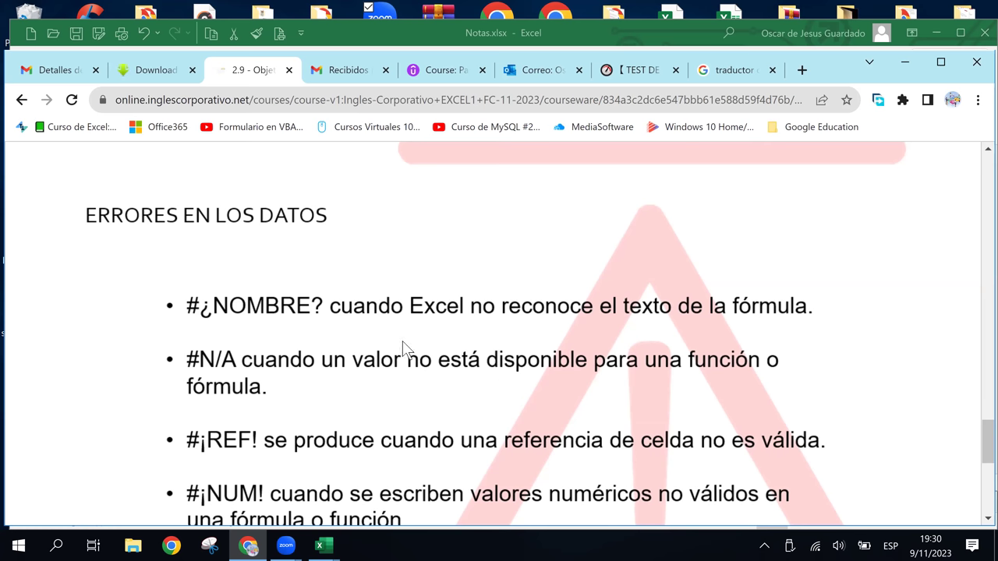
click(324, 548)
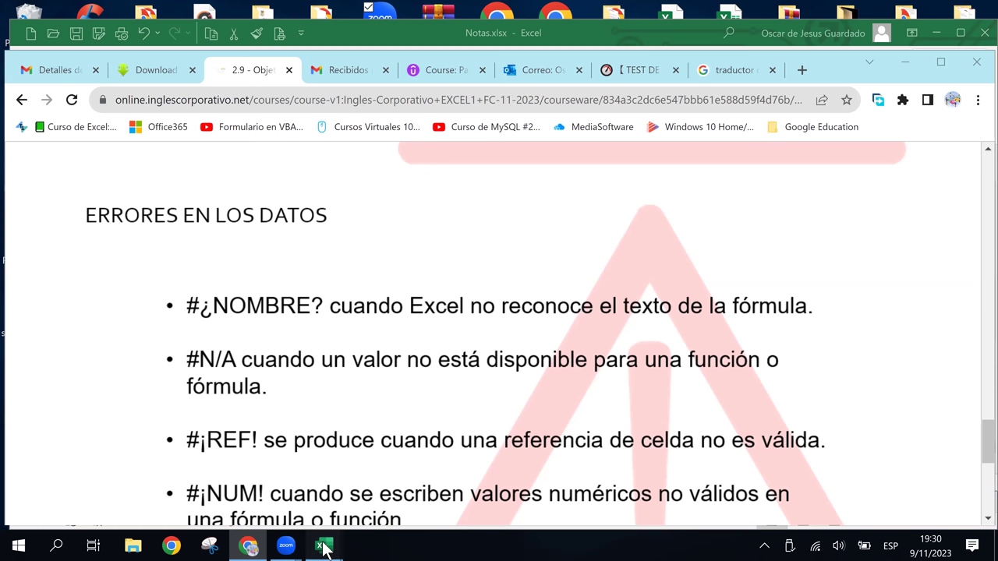
click(405, 491)
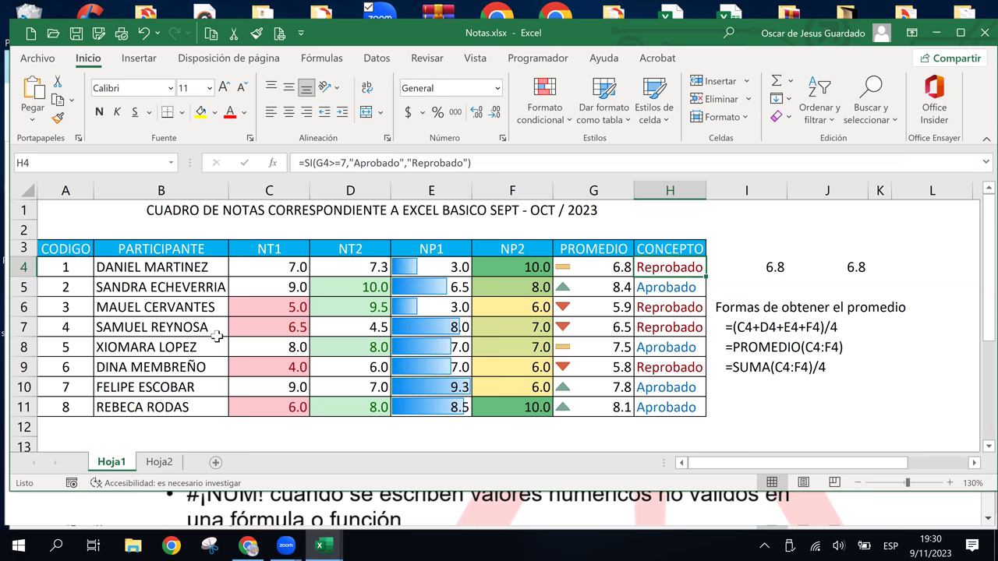
Step: In B12, start a BUSCARV formula using A2 as the lookup value
click(171, 425)
click(91, 431)
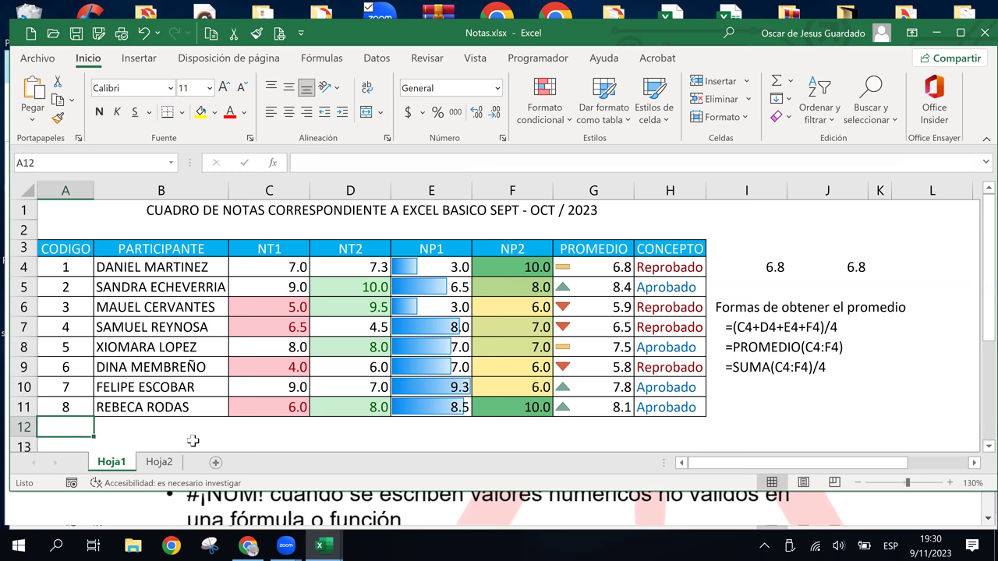
click(135, 435)
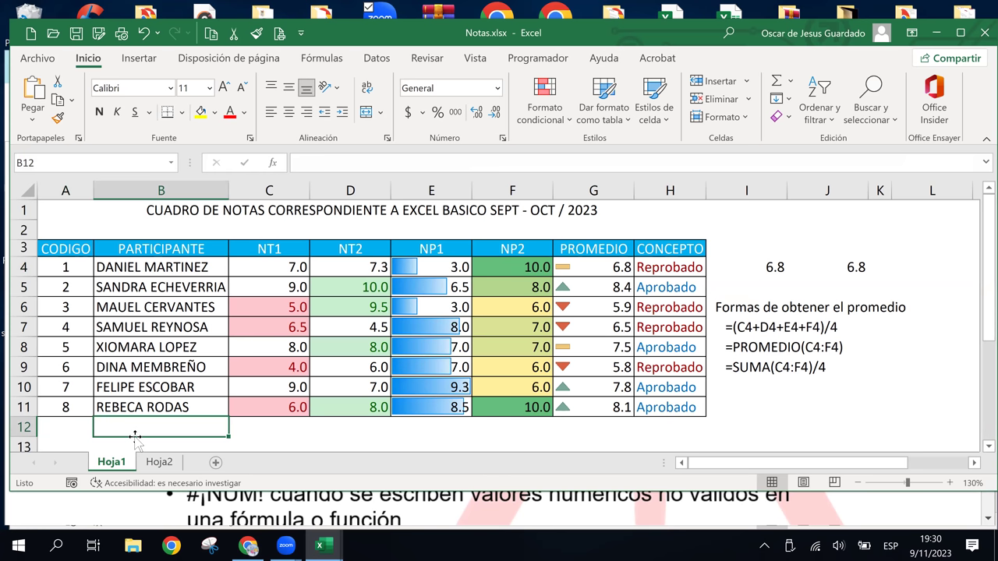
text(=)
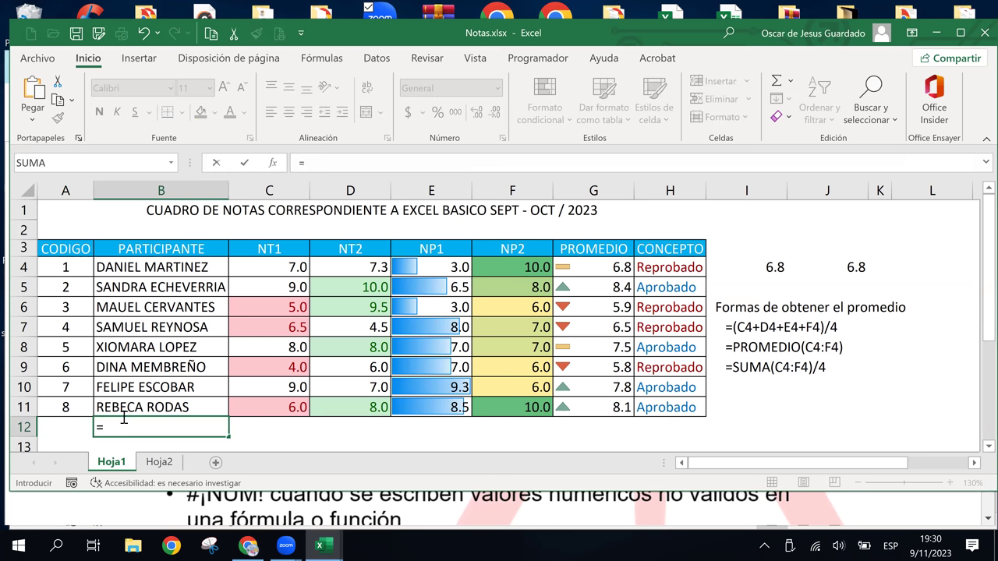
text(bus)
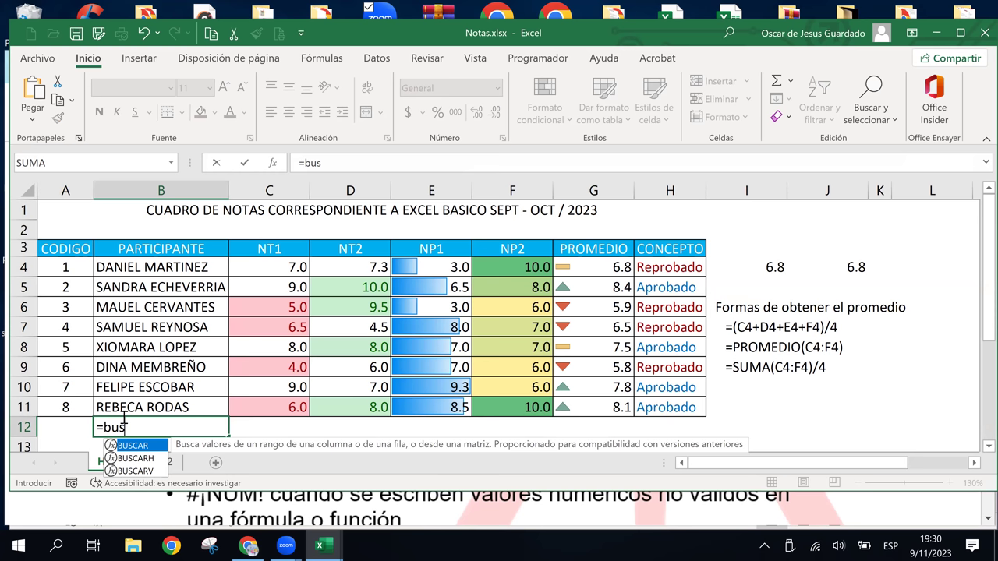
double_click(136, 448)
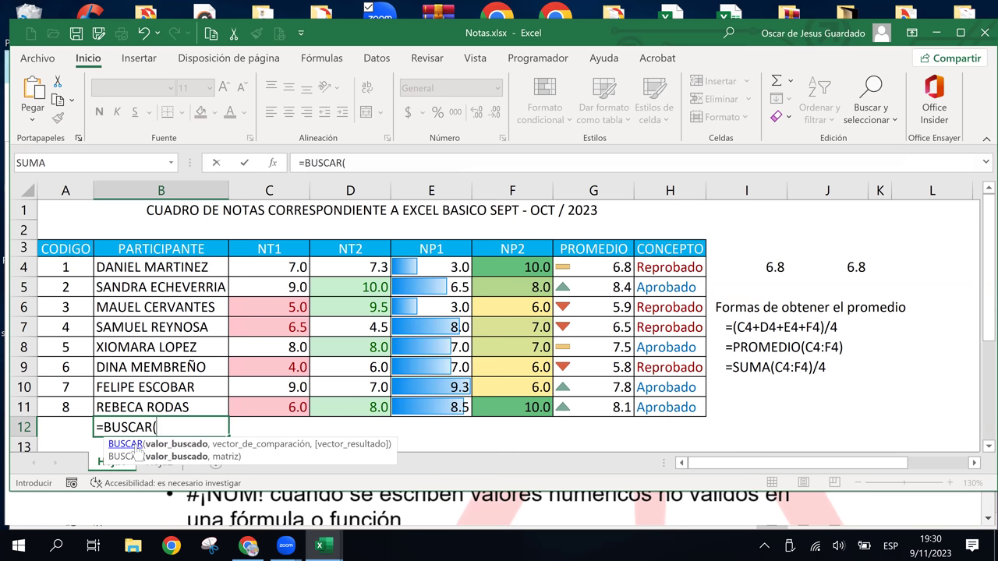
key(BackSpace)
text(v)
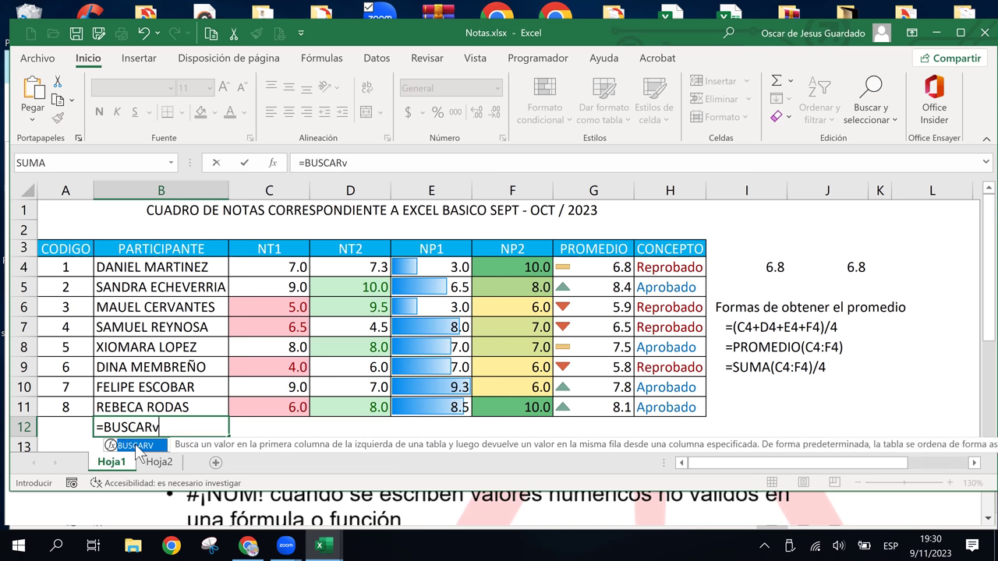
text(()
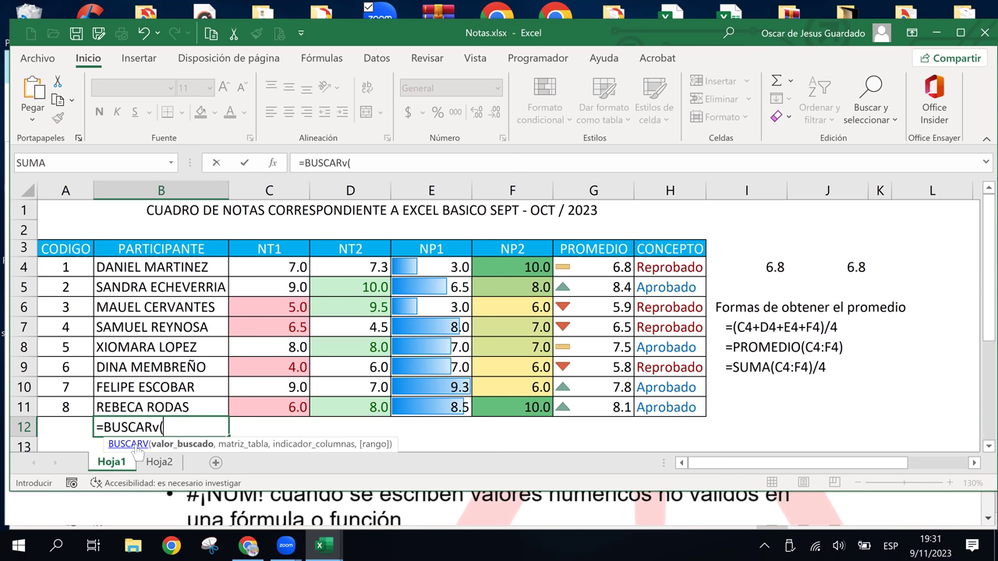
key(Up)
key(Up)
key(Up)
key(Up)
key(Up)
key(Up)
key(Up)
key(Up)
key(Up)
key(Up)
key(Up)
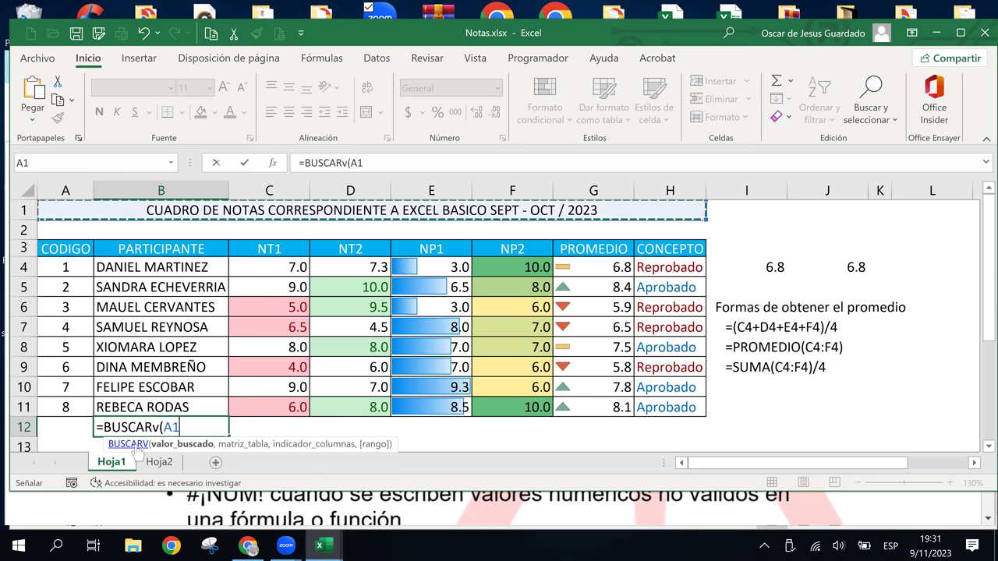
key(Down)
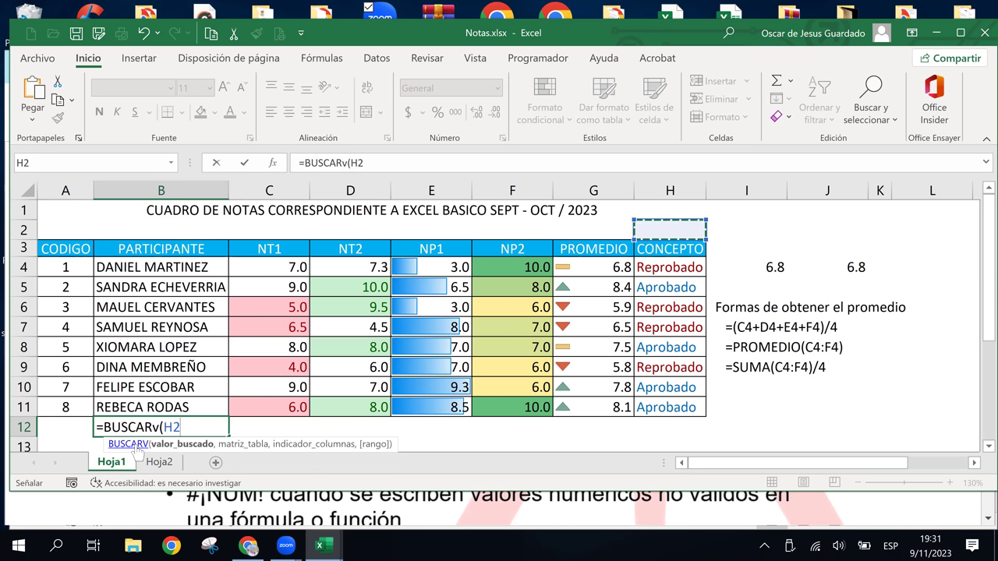
key(Left)
key(Left)
key(Left)
key(Left)
key(Left)
key(Left)
key(Left)
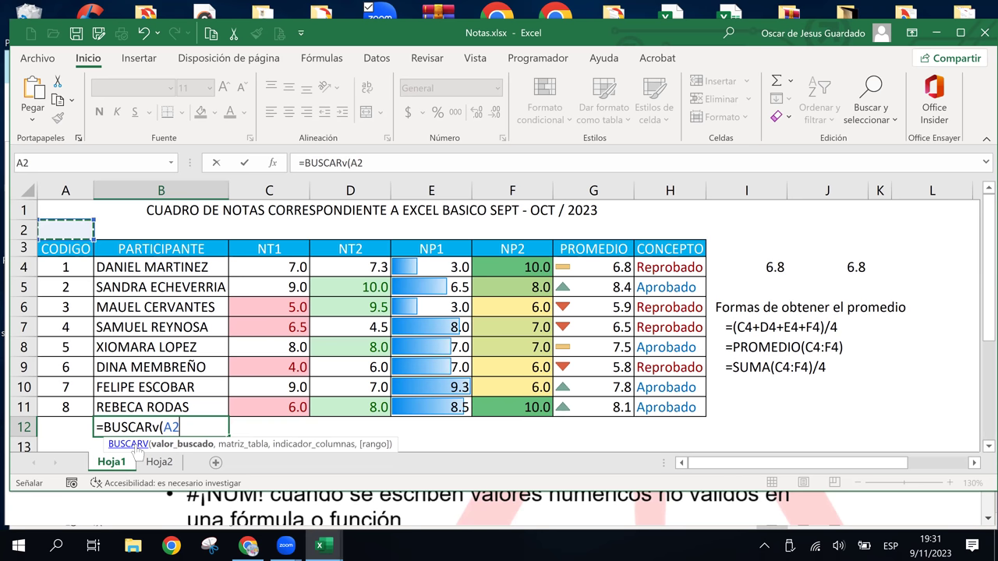
text(,)
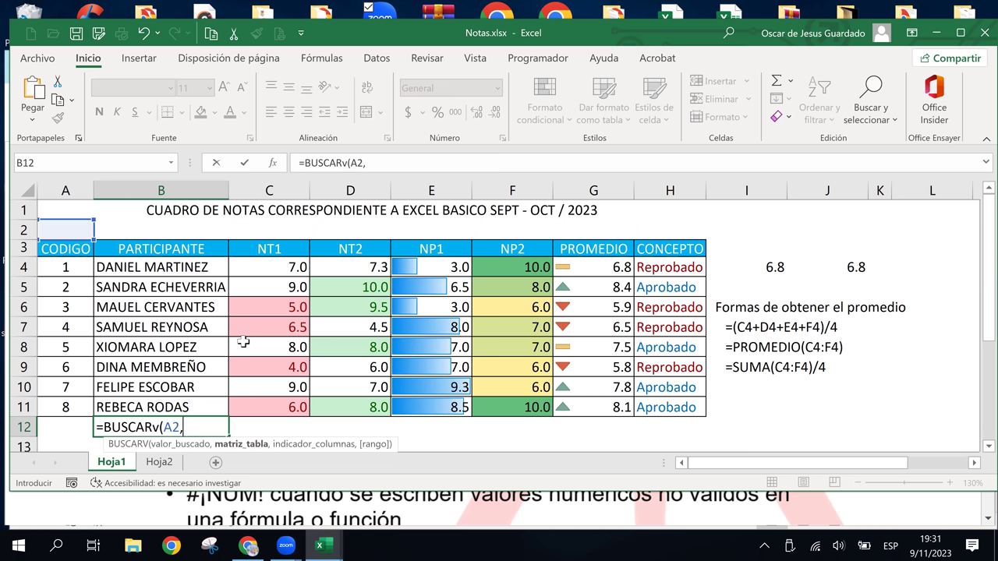
Step: Complete it with table A3:H11, column 2 and FALSO for an exact match
click(75, 251)
drag(504, 412, 674, 407)
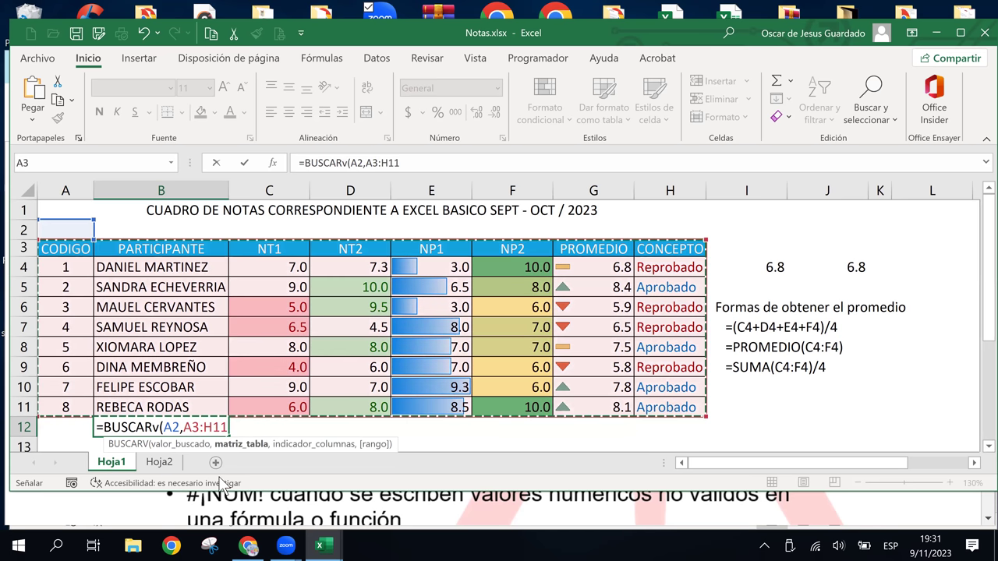
text(,)
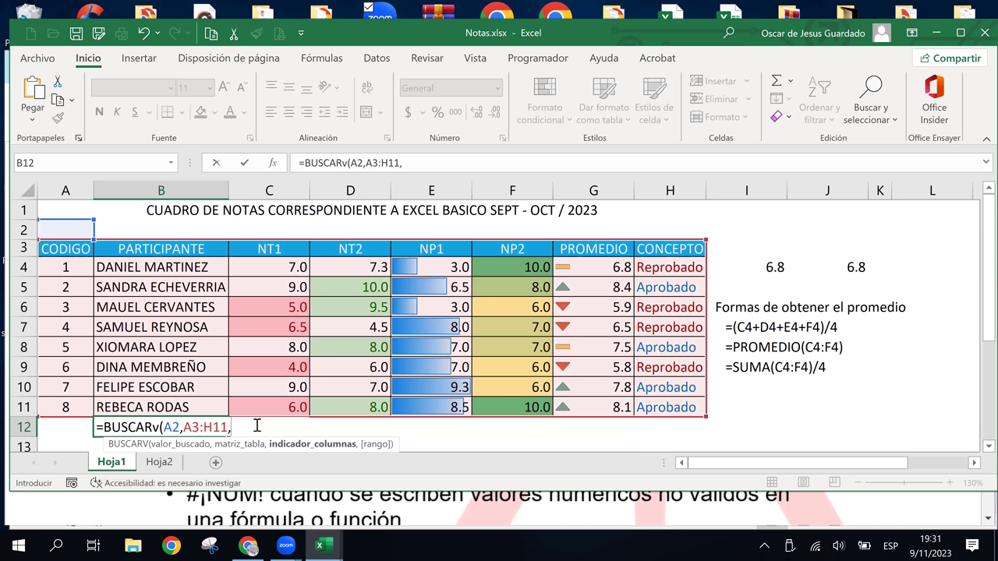
text(2)
text(,)
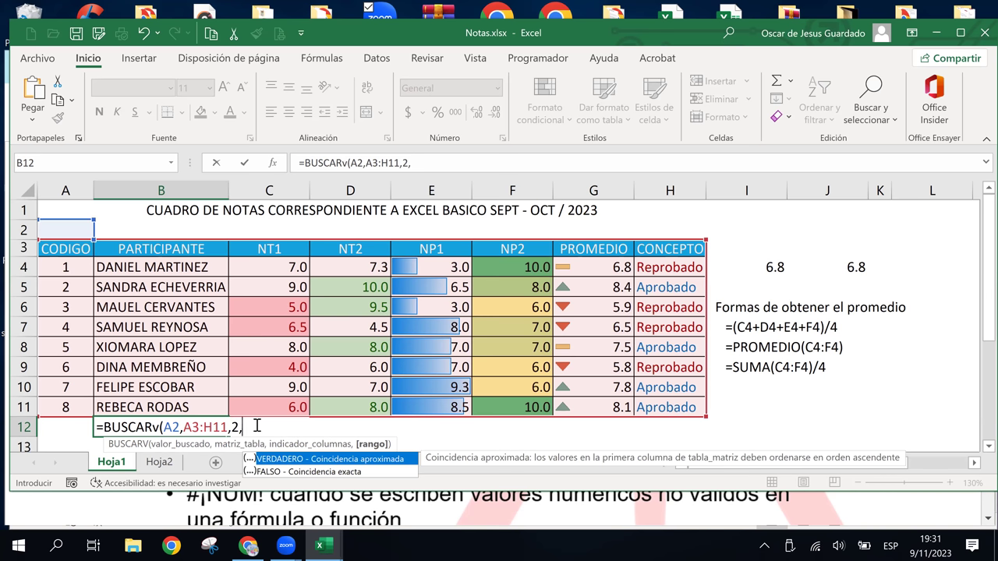
click(329, 472)
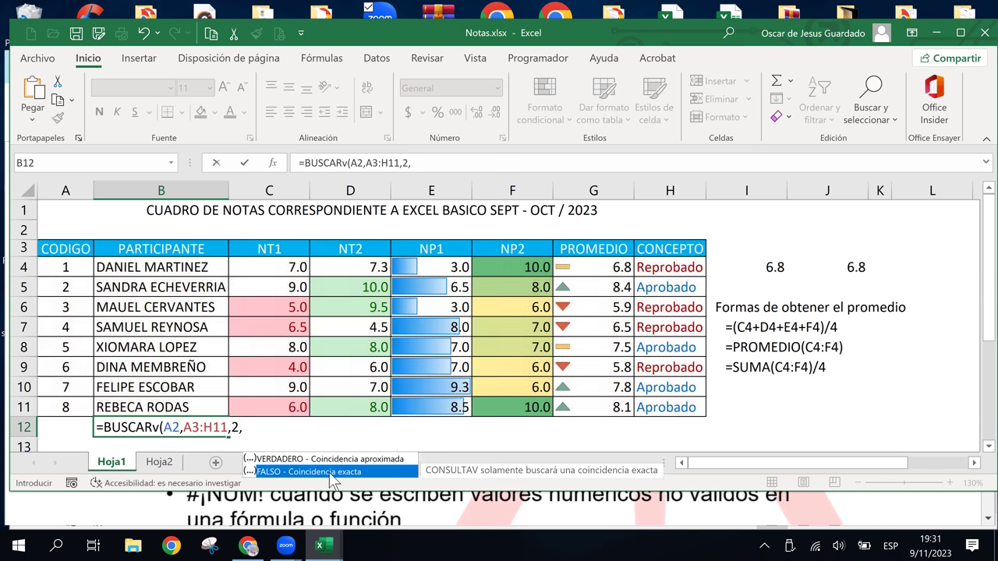
double_click(328, 473)
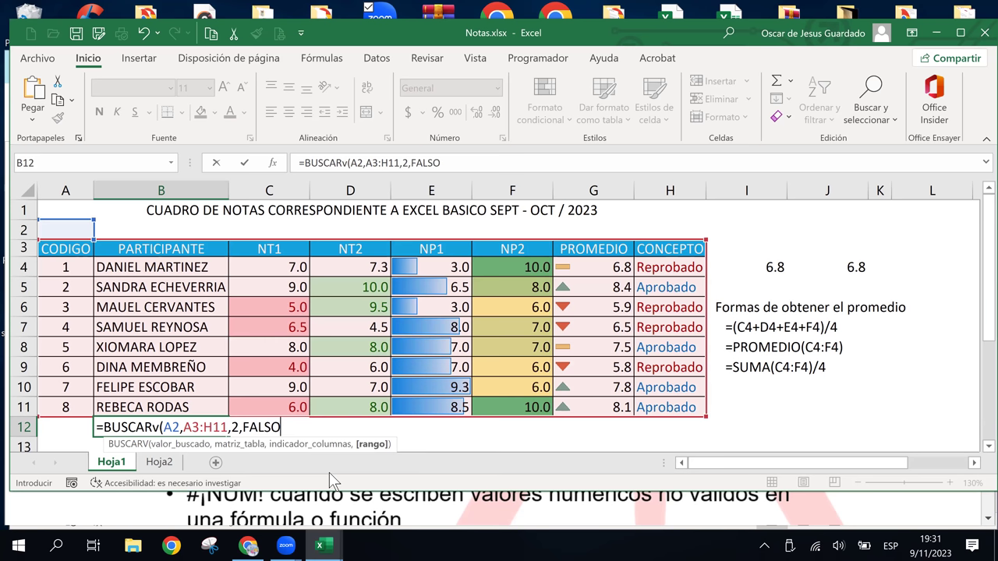
text())
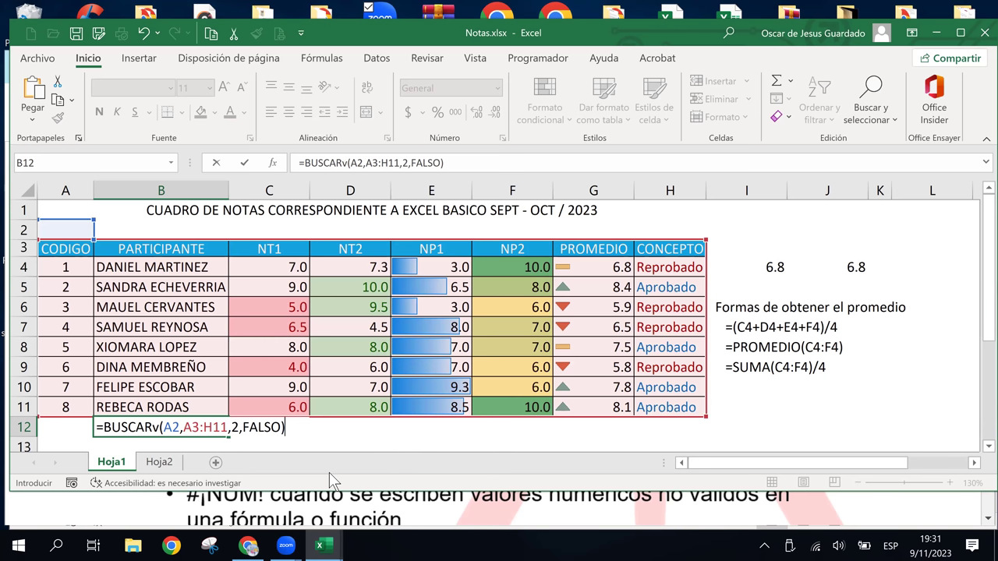
key(Return)
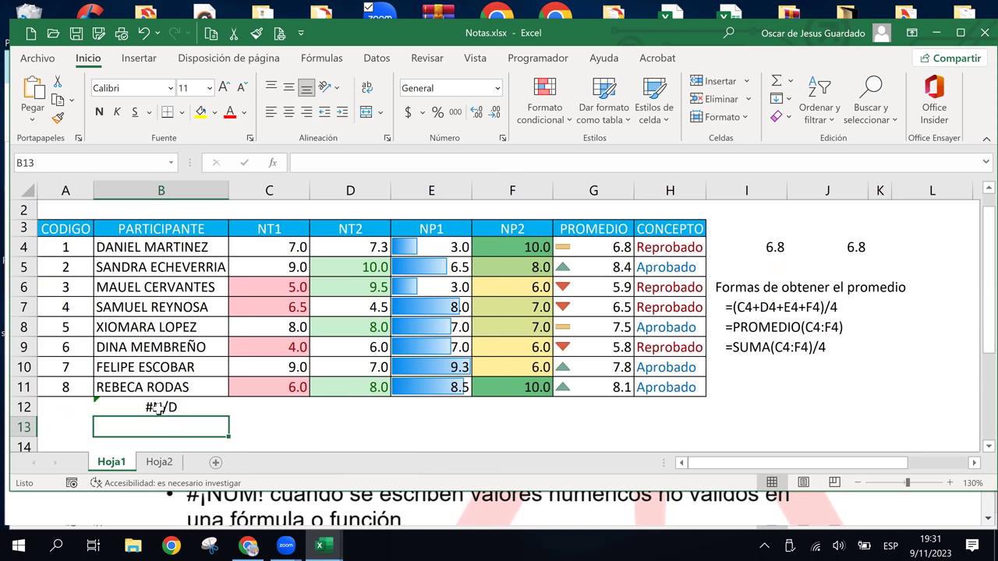
click(156, 407)
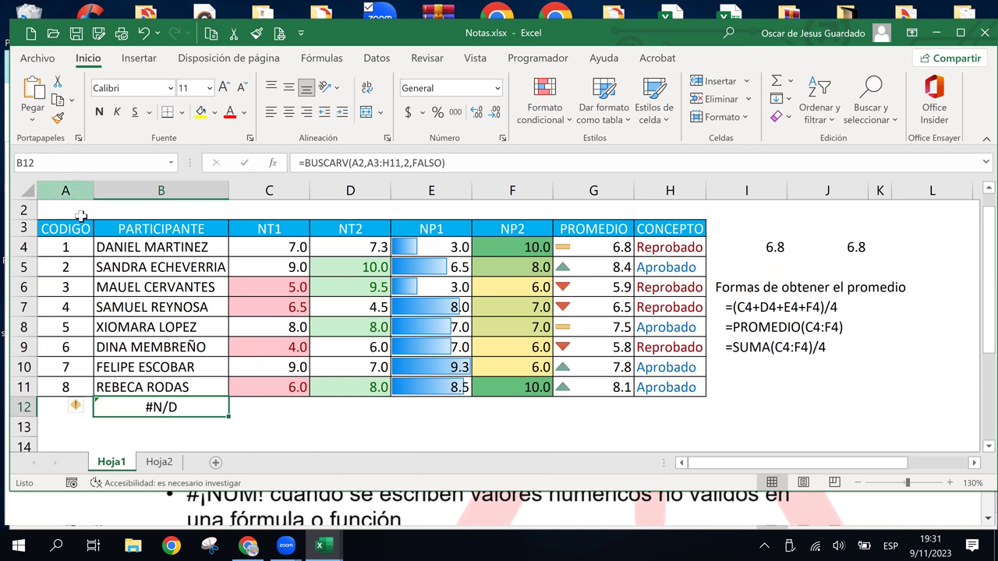
click(82, 217)
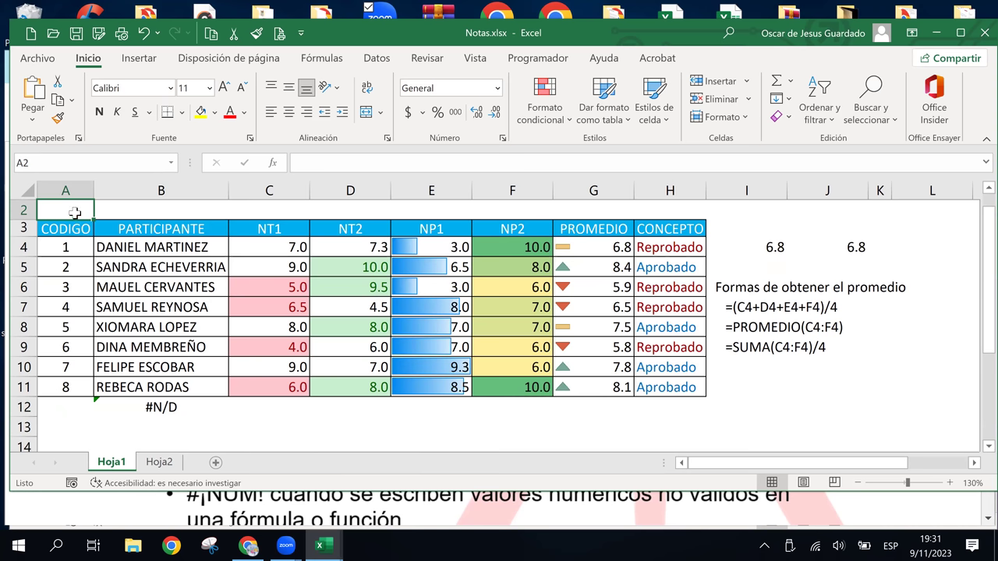
text(5)
key(Return)
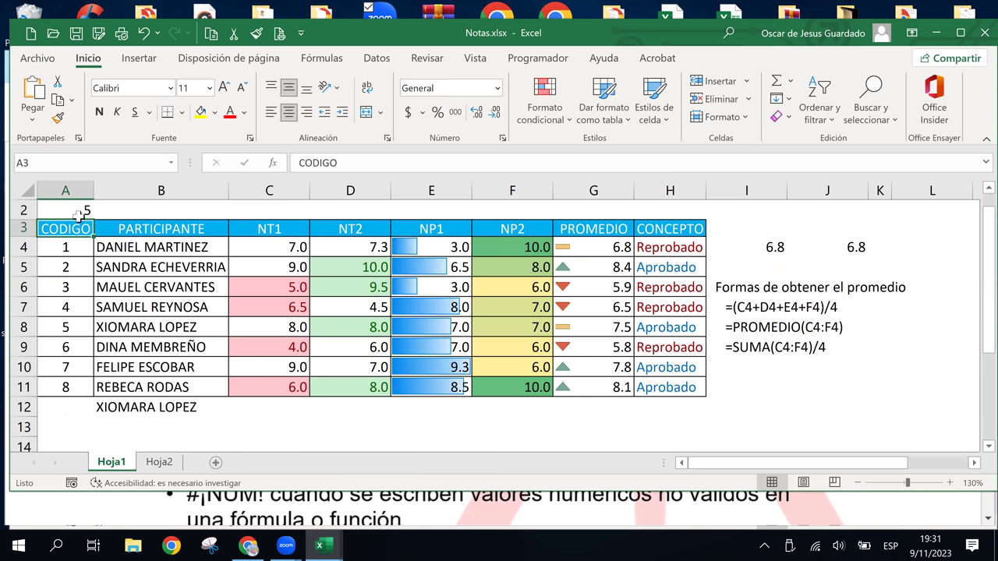
click(181, 410)
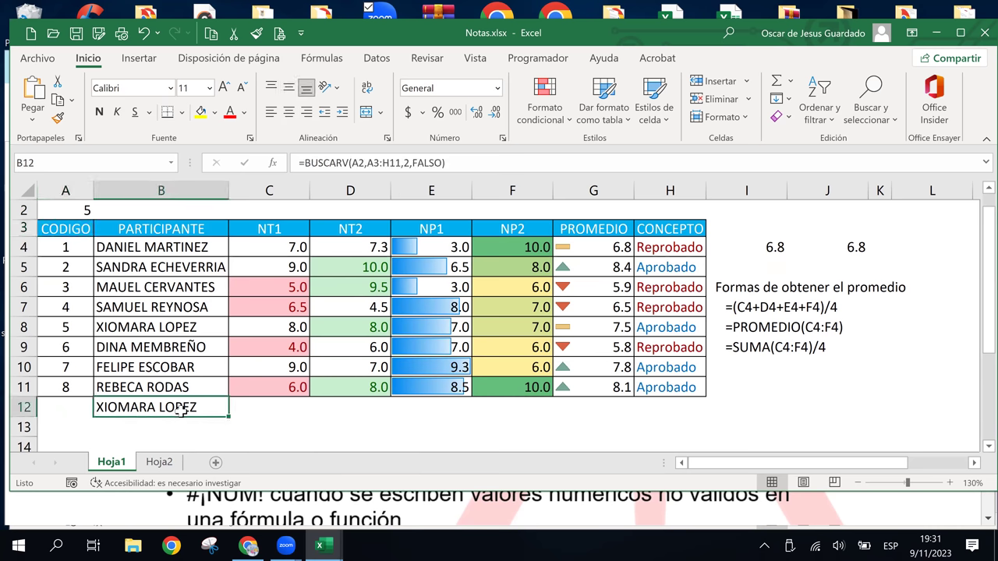
click(89, 209)
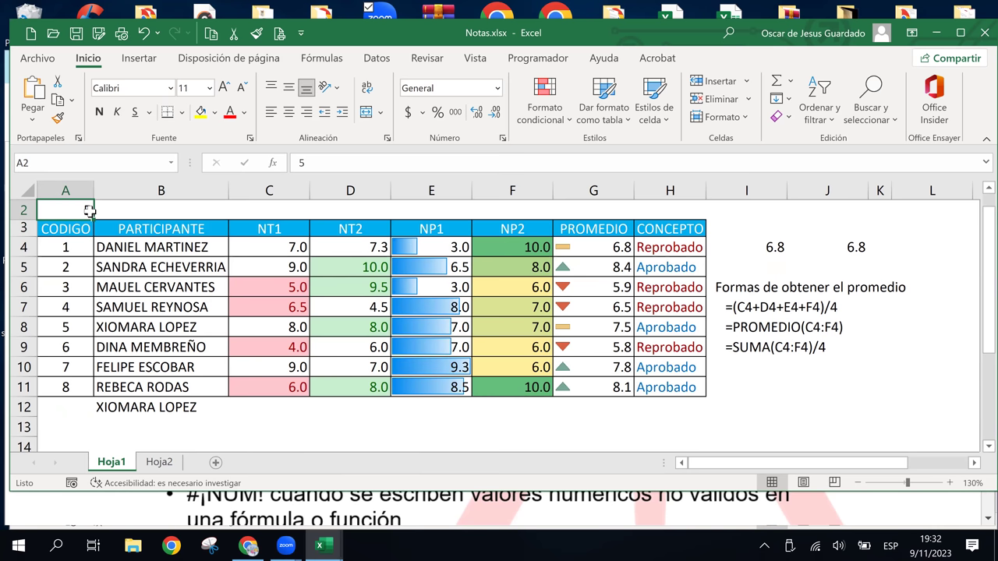
key(Delete)
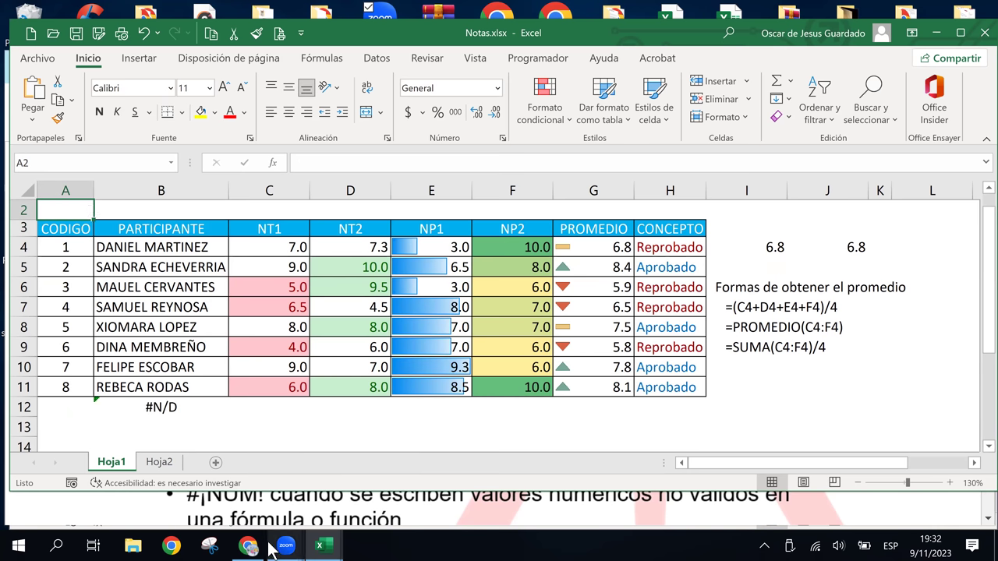
Step: Bring the Chrome course lesson forward and scroll down to the #¡NULO! error explanation
click(259, 548)
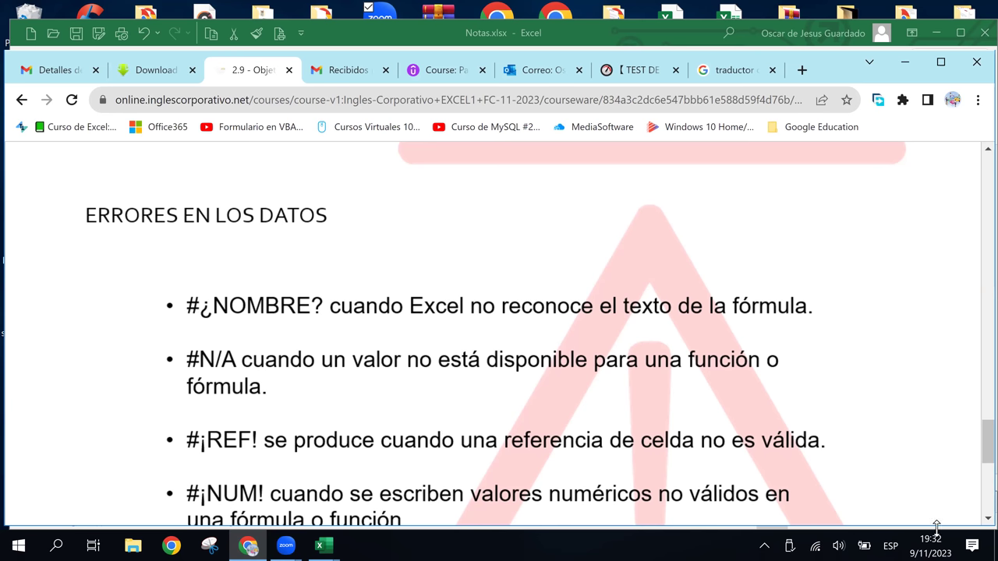
click(987, 518)
click(987, 519)
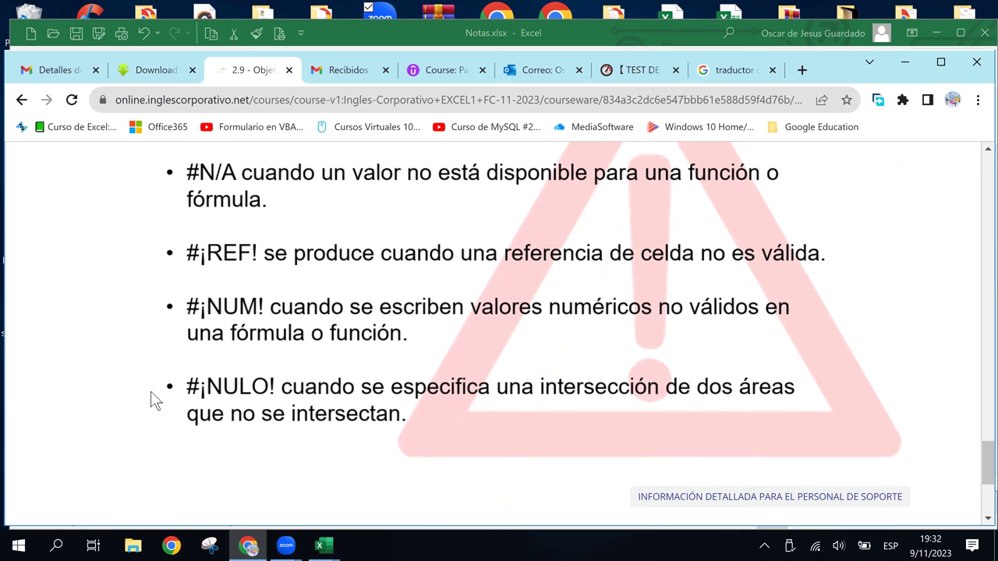
click(321, 543)
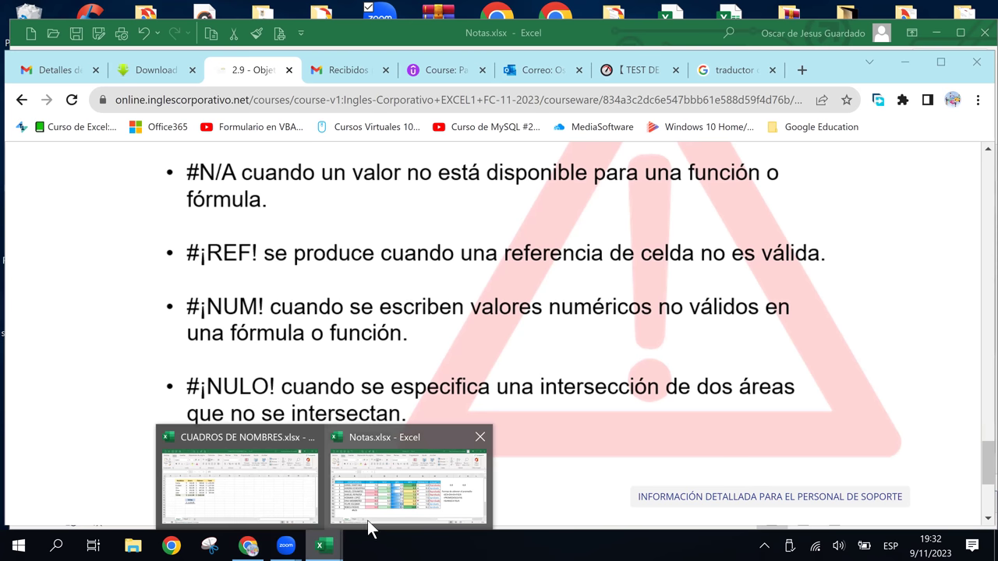
click(295, 374)
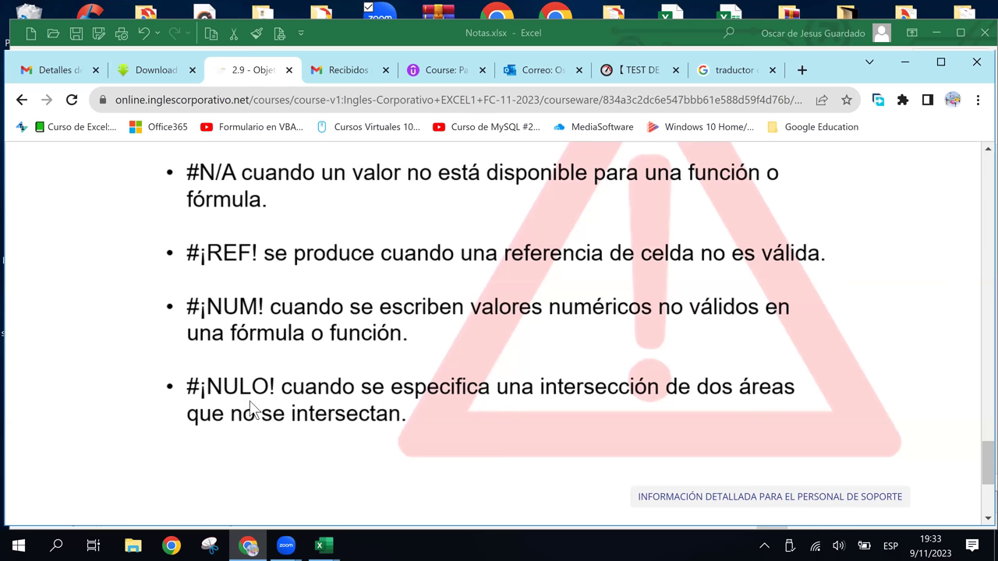
Step: Return to Notas.xlsx, review the average formulas in G4, G6, G7 and I8, then open Hoja2
click(330, 539)
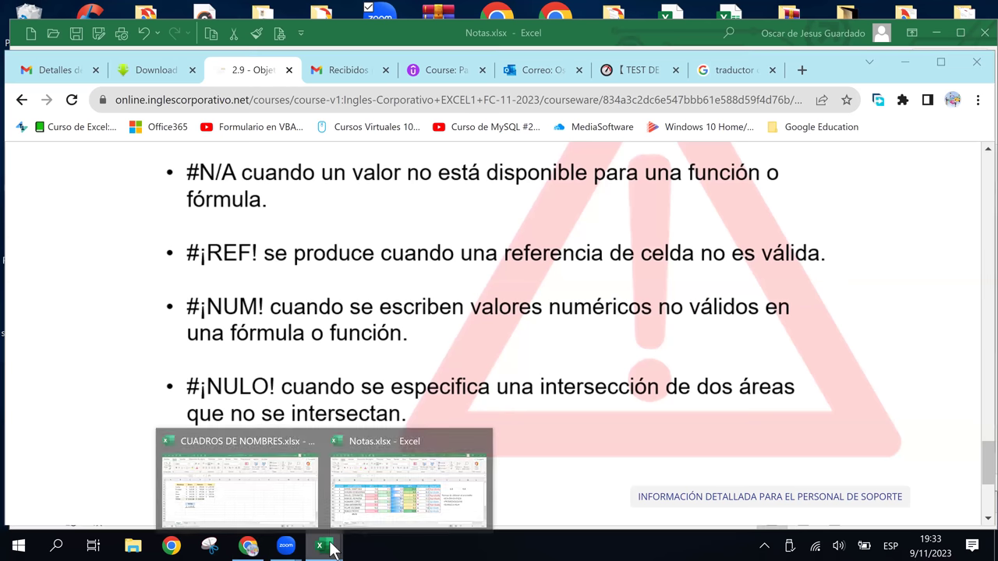
click(409, 508)
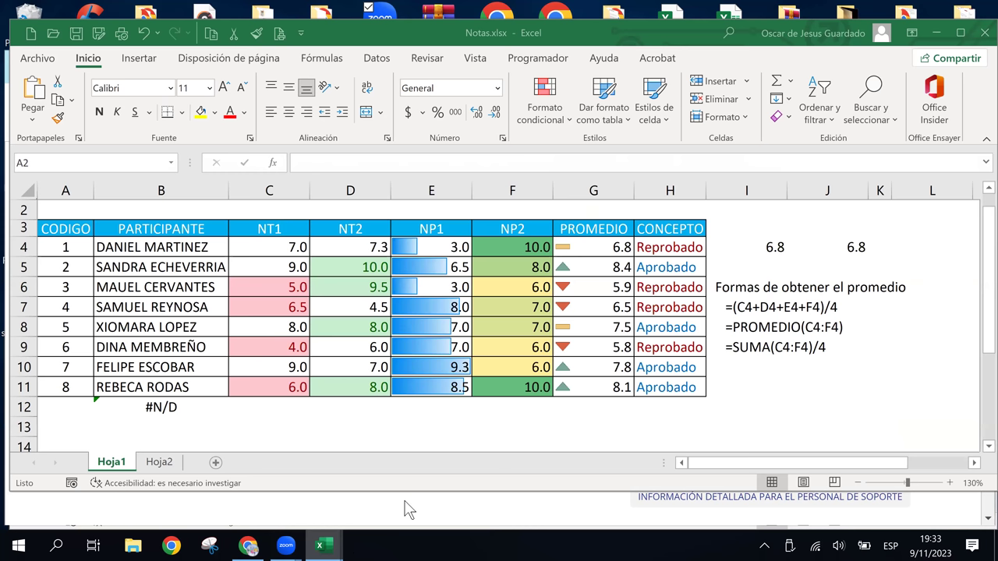
click(734, 385)
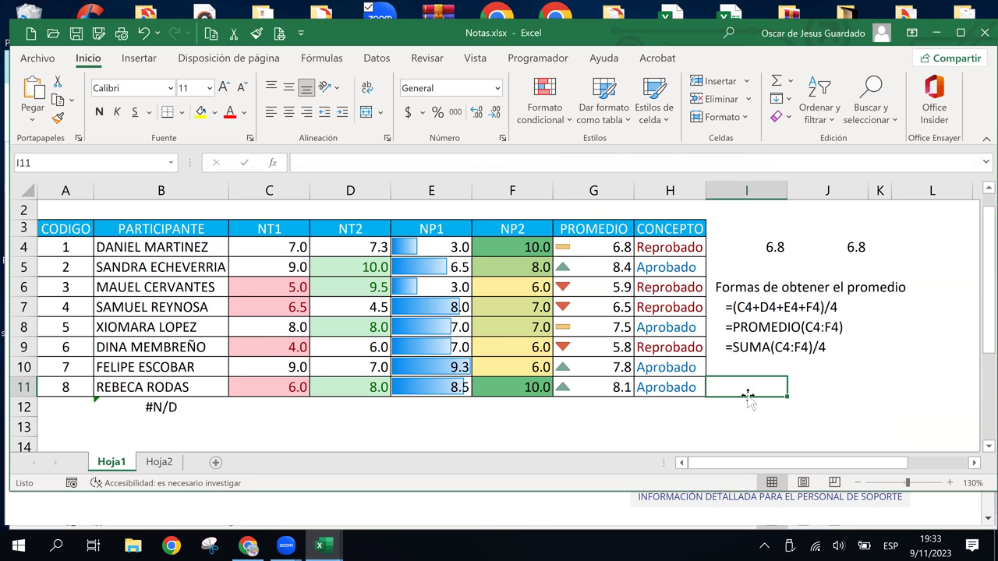
click(613, 306)
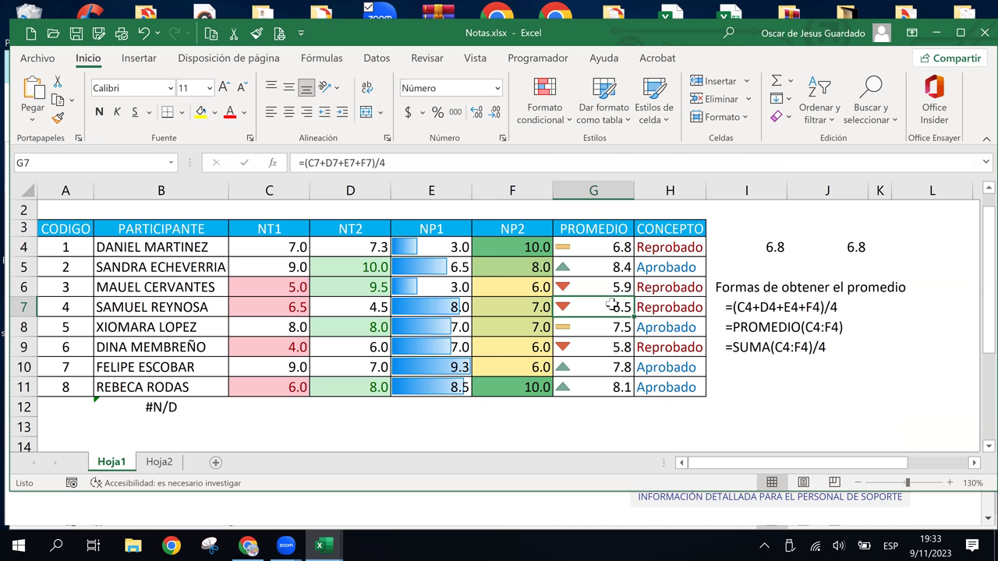
click(606, 249)
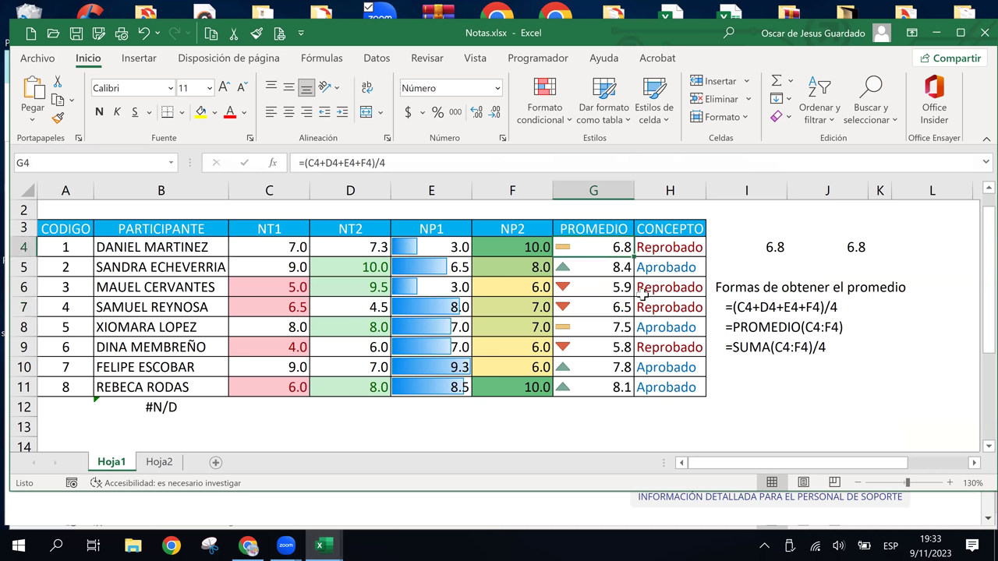
click(621, 285)
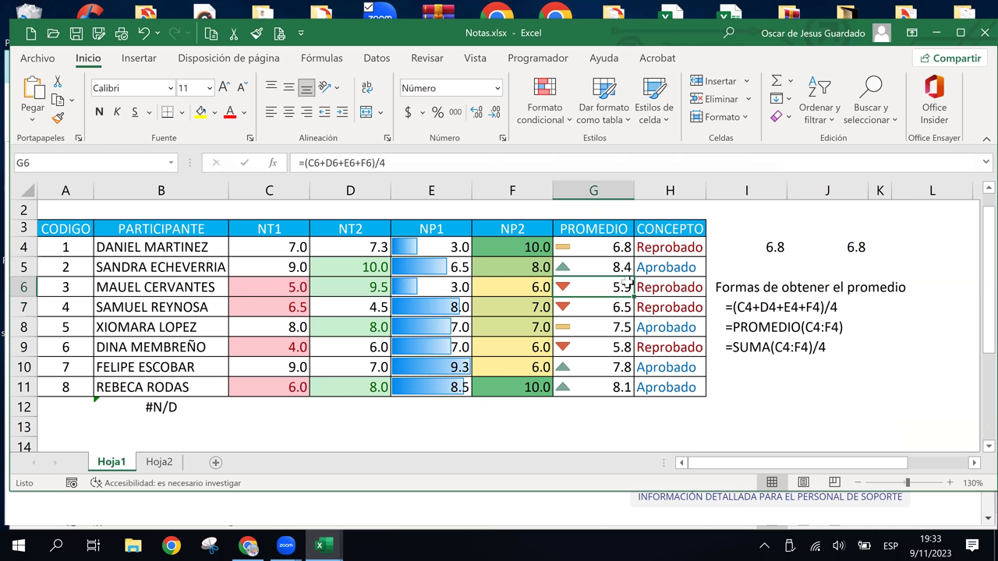
click(770, 323)
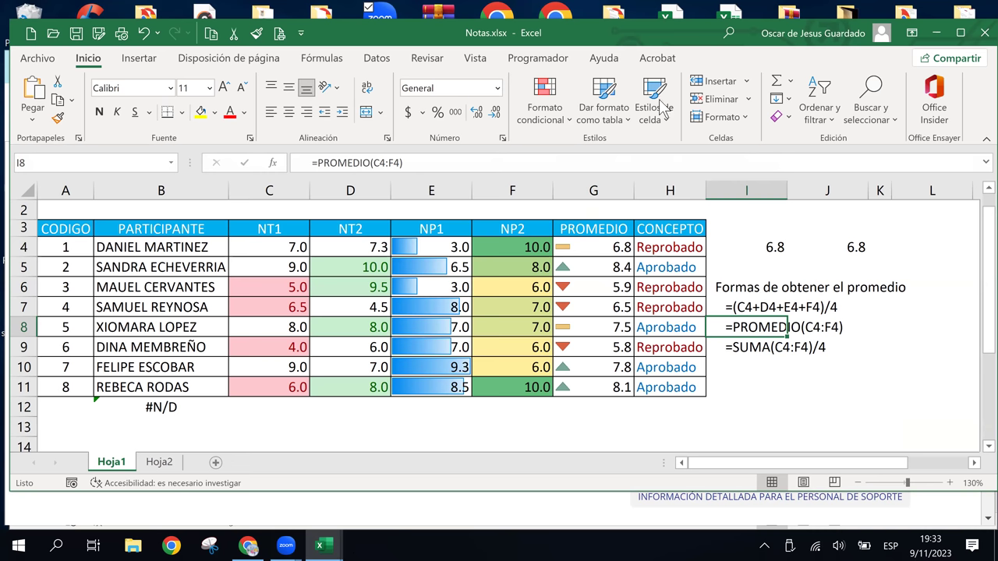
click(159, 462)
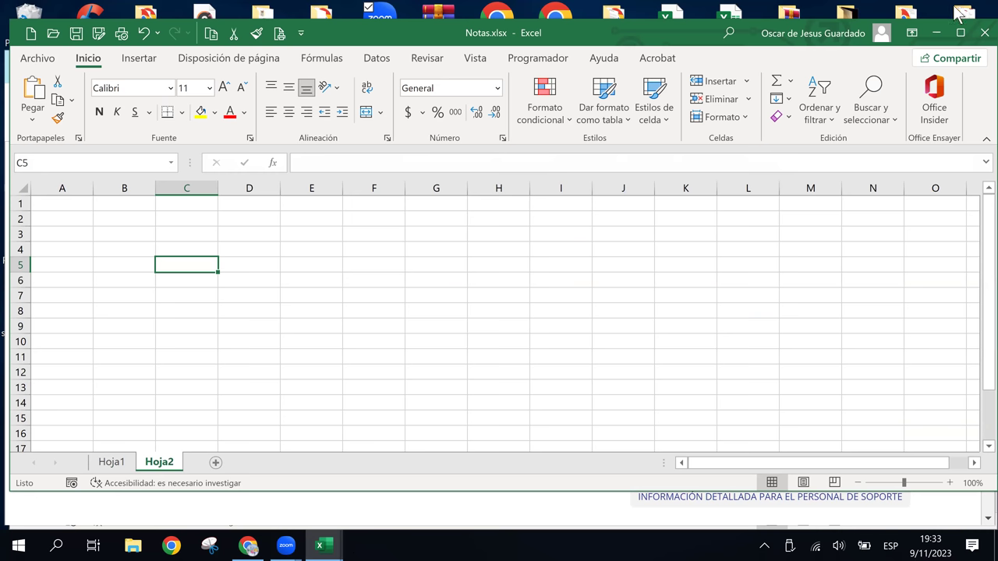
click(327, 549)
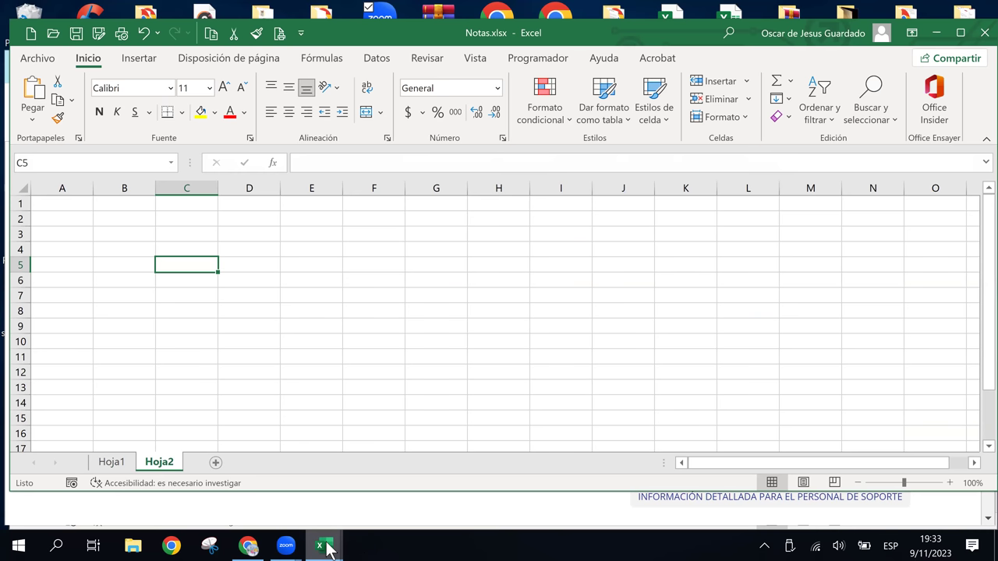
Step: Switch to CUADROS DE NOMBRES and check the =Enero+Febrero Total formulas in E3 through E7
click(278, 508)
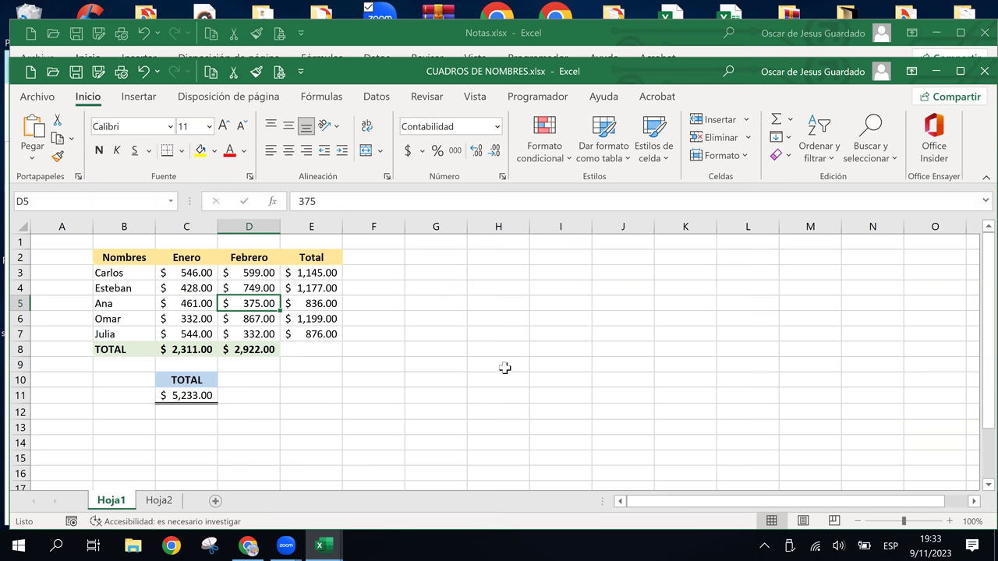
click(341, 316)
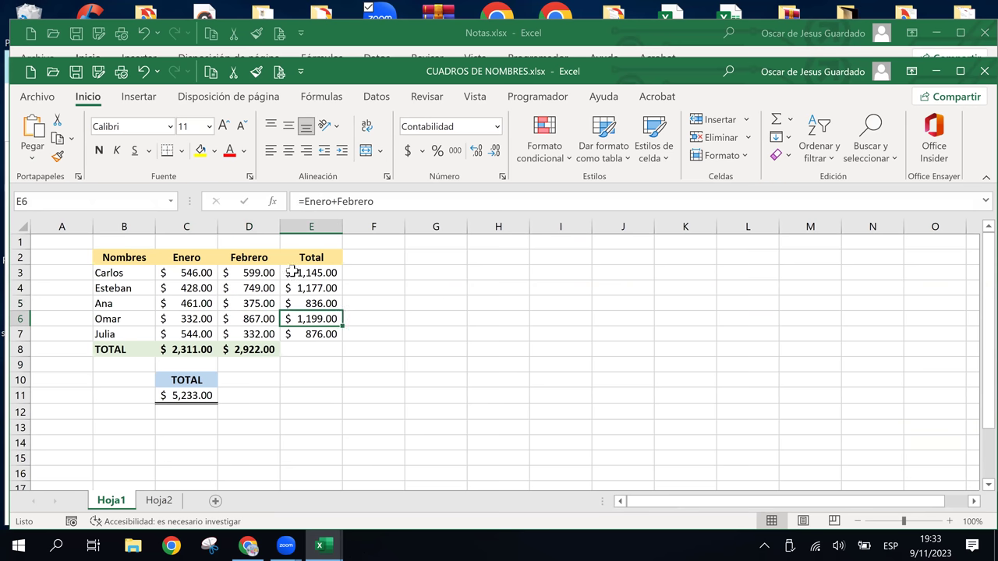
click(310, 304)
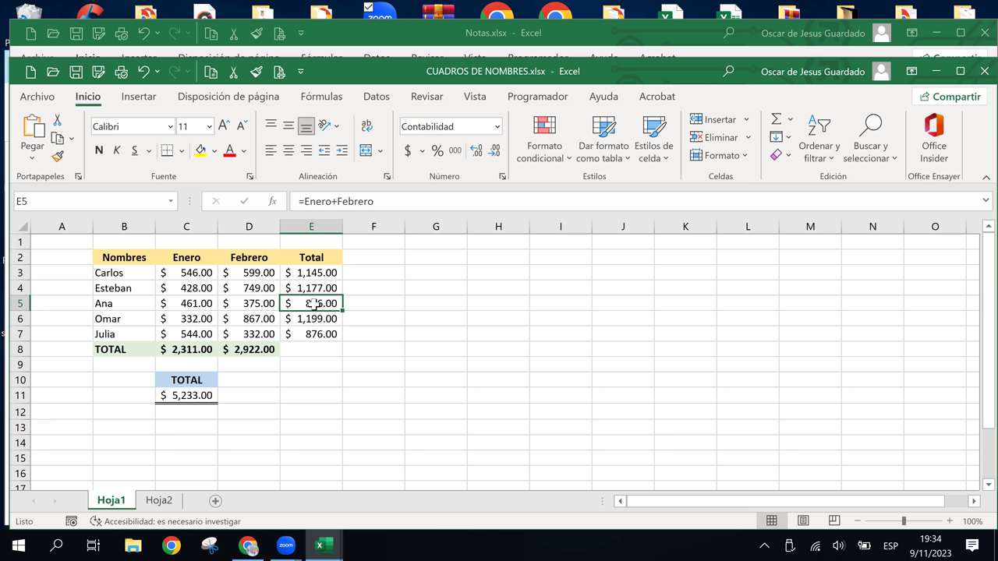
click(313, 333)
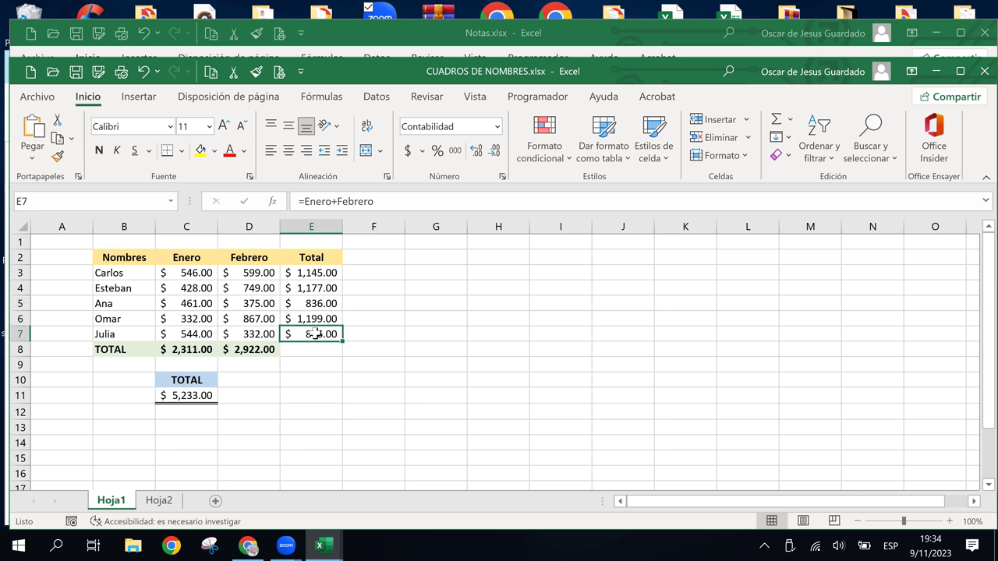
click(309, 286)
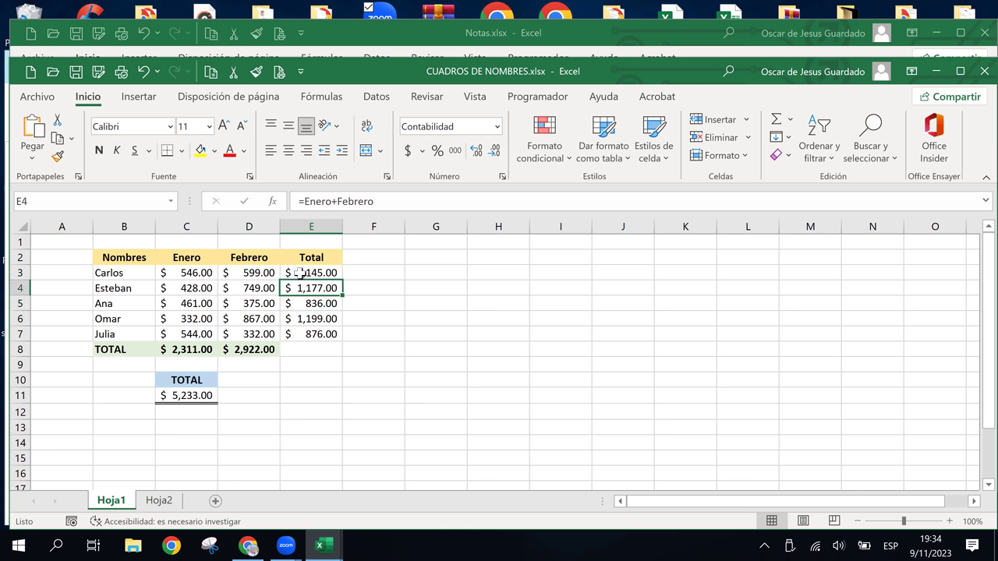
click(300, 274)
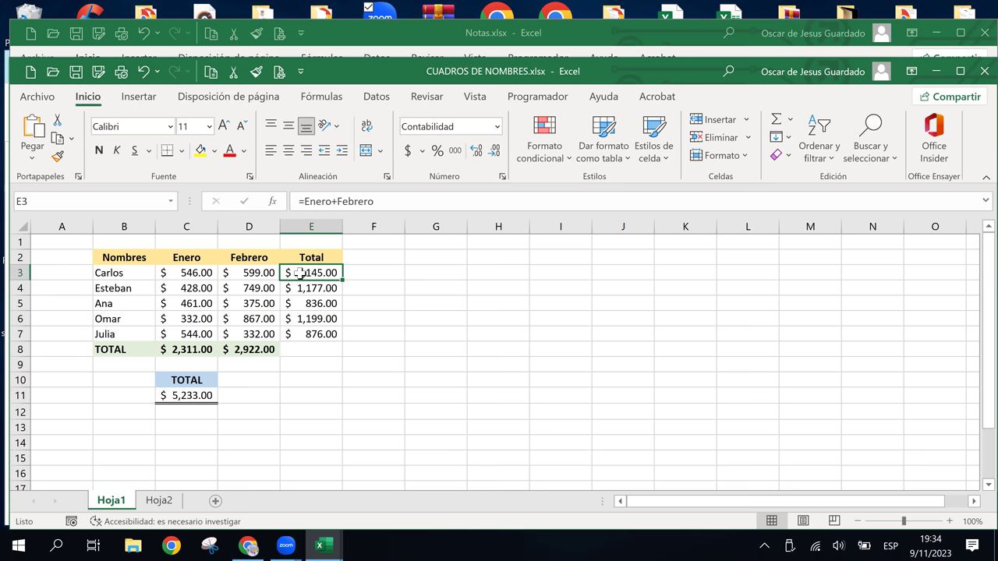
click(414, 271)
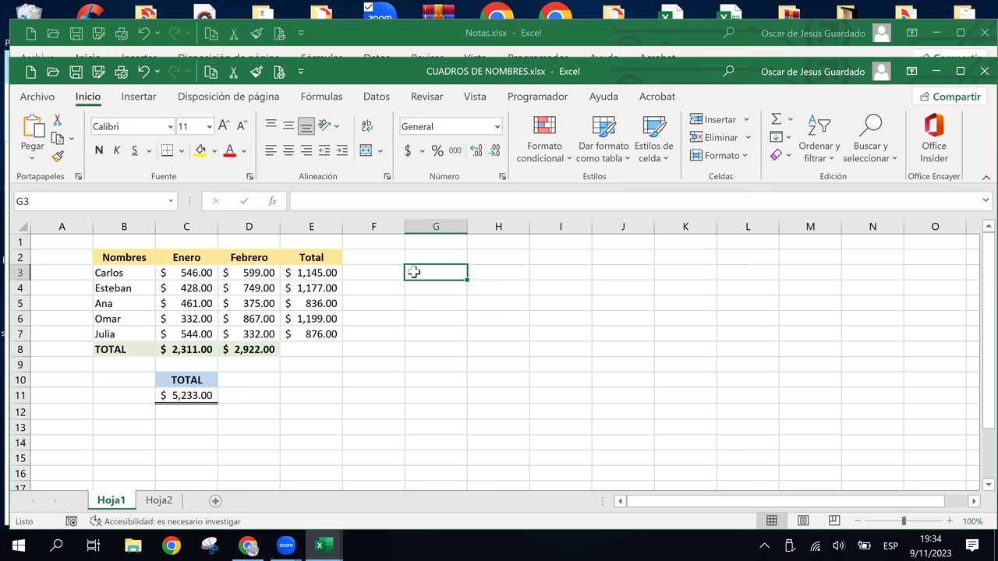
Step: Enter =C3+D3 in G3, giving $1,145.00, and compare it with E3's Total
text(=)
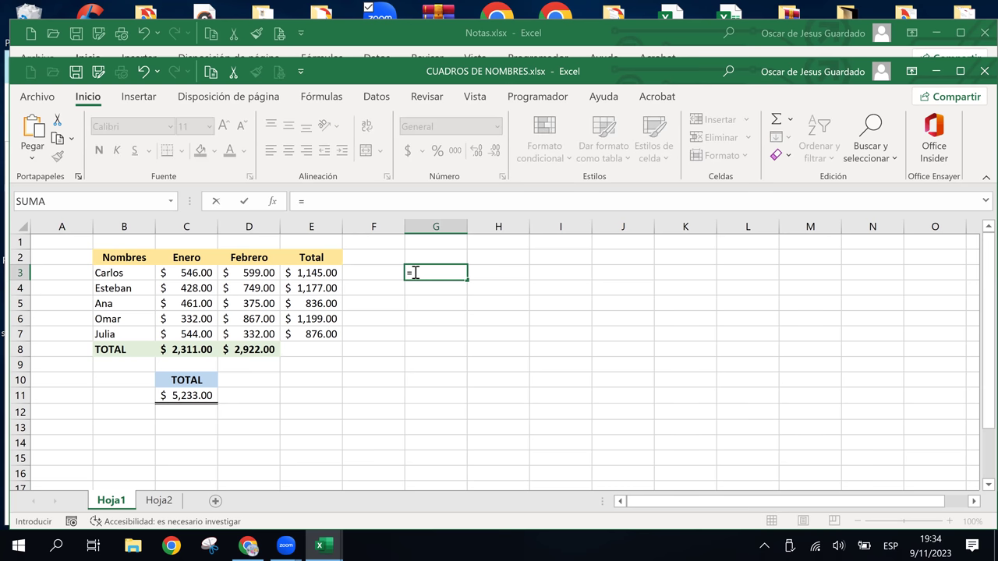
key(Left)
key(Left)
key(Left)
key(Left)
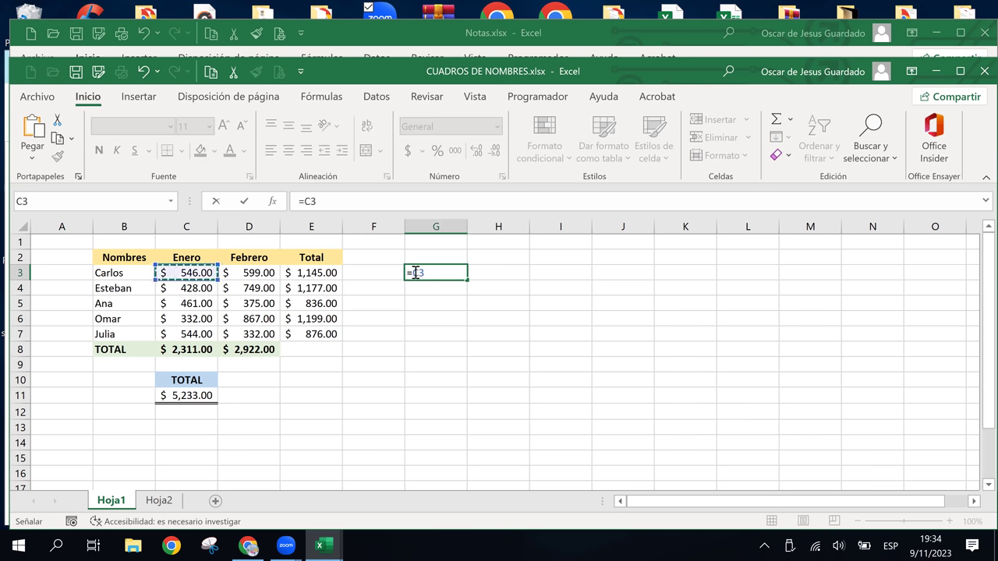
text(+)
key(Left)
key(Left)
key(Left)
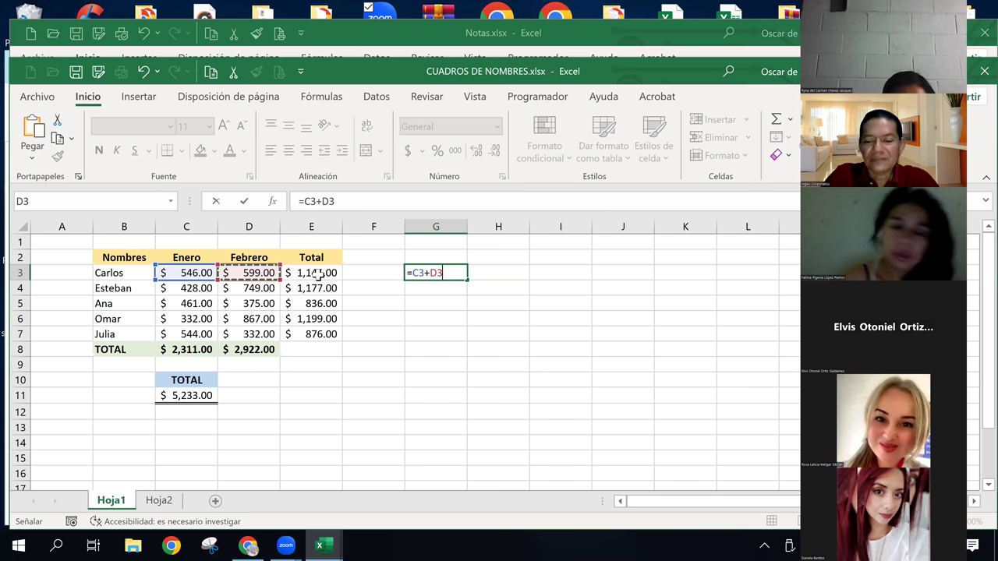
key(Return)
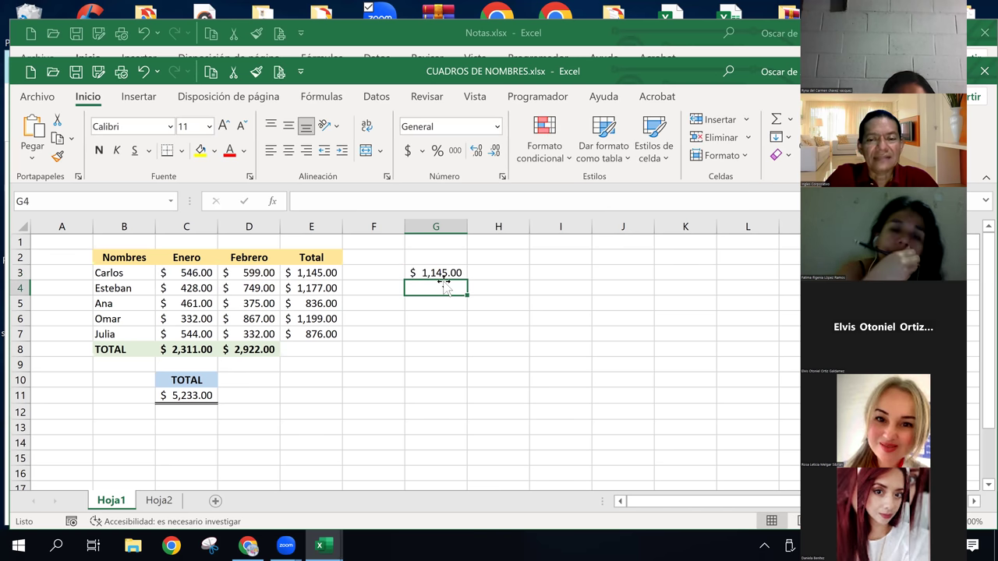
click(309, 269)
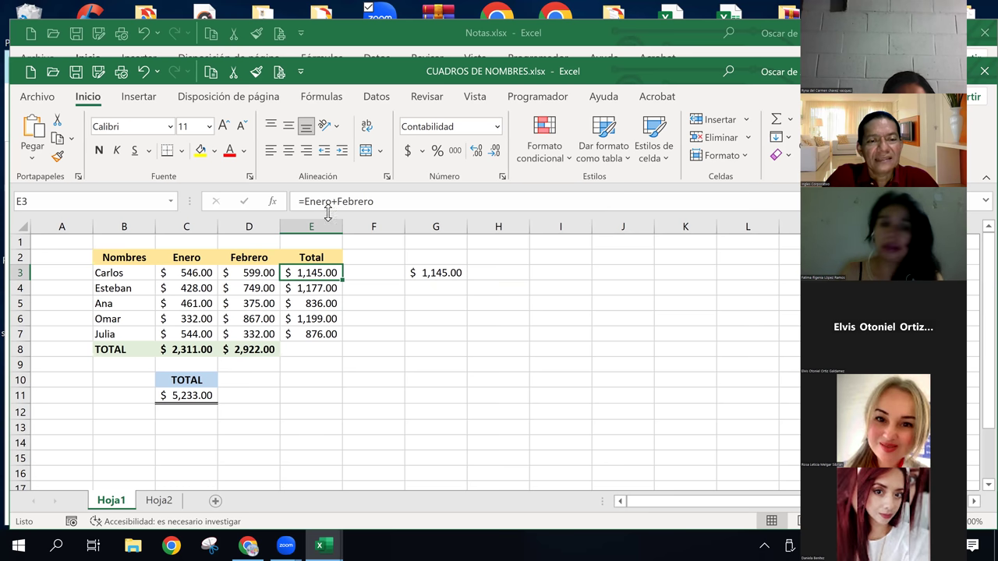
Step: Re-confirm E3's Total formula and fill it down through E7
click(399, 199)
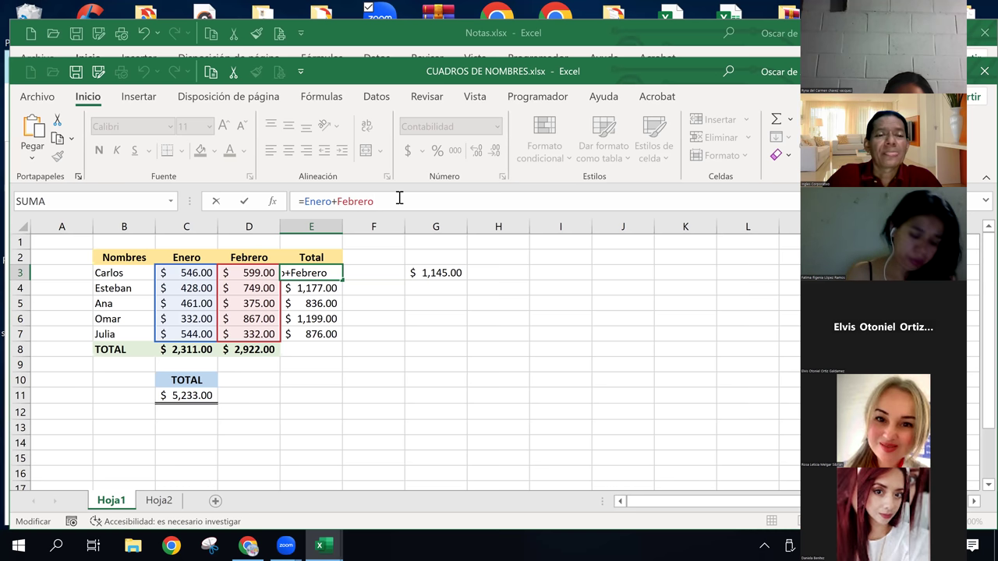
key(Return)
key(Up)
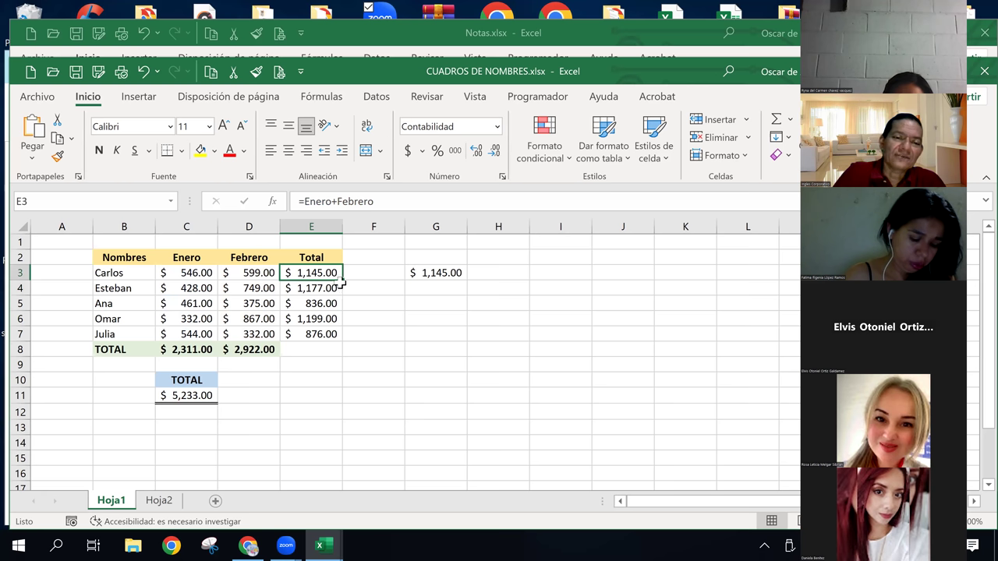
double_click(340, 282)
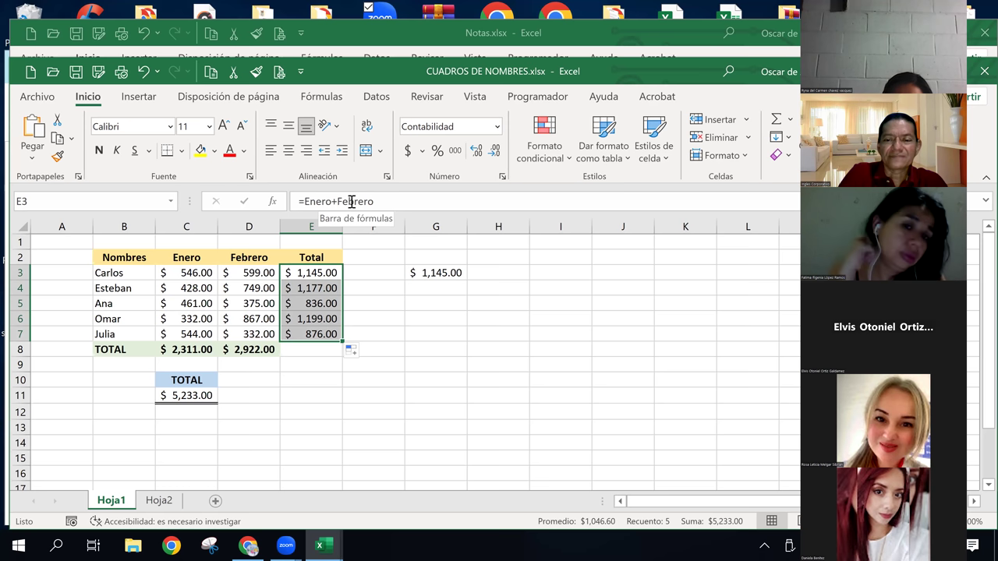
Step: Copy the =C3+D3 formula from G3 down to G7
click(433, 272)
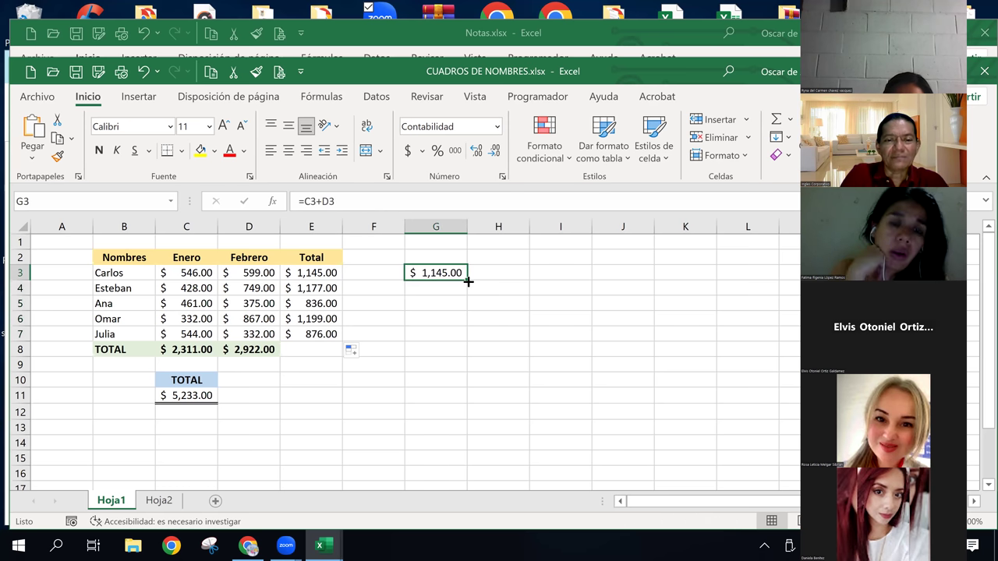
click(468, 283)
click(467, 281)
drag(466, 282, 457, 337)
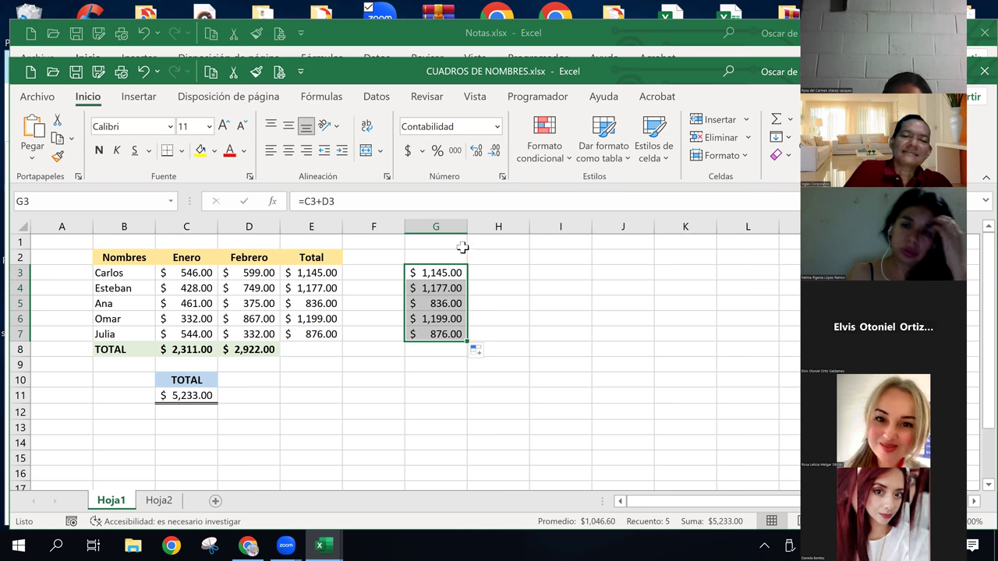
click(443, 271)
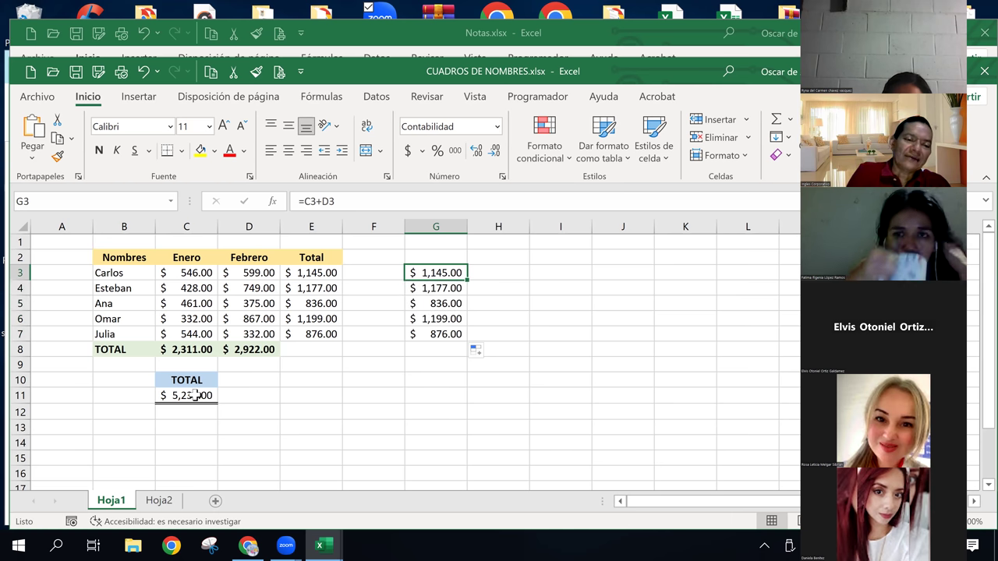
click(186, 349)
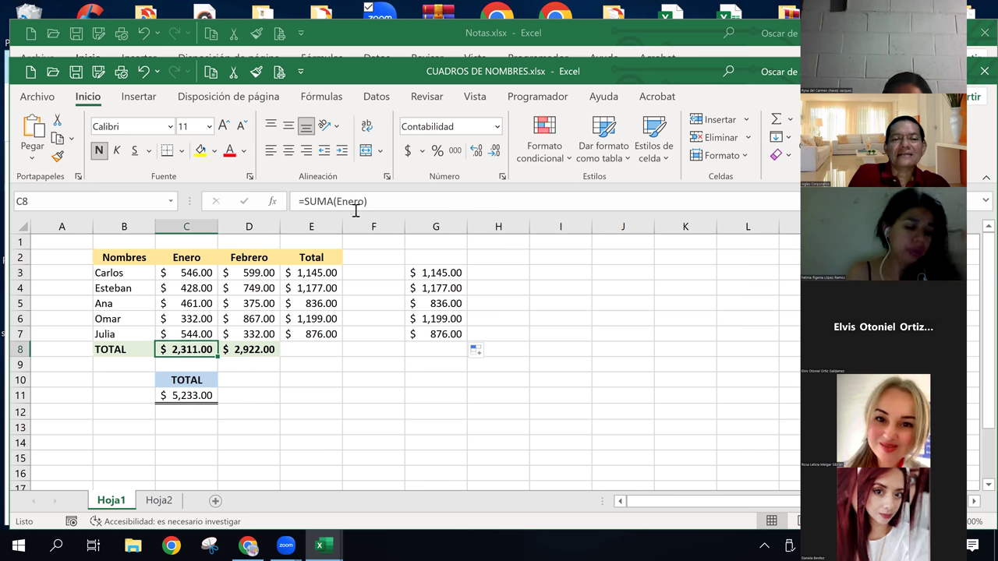
click(181, 362)
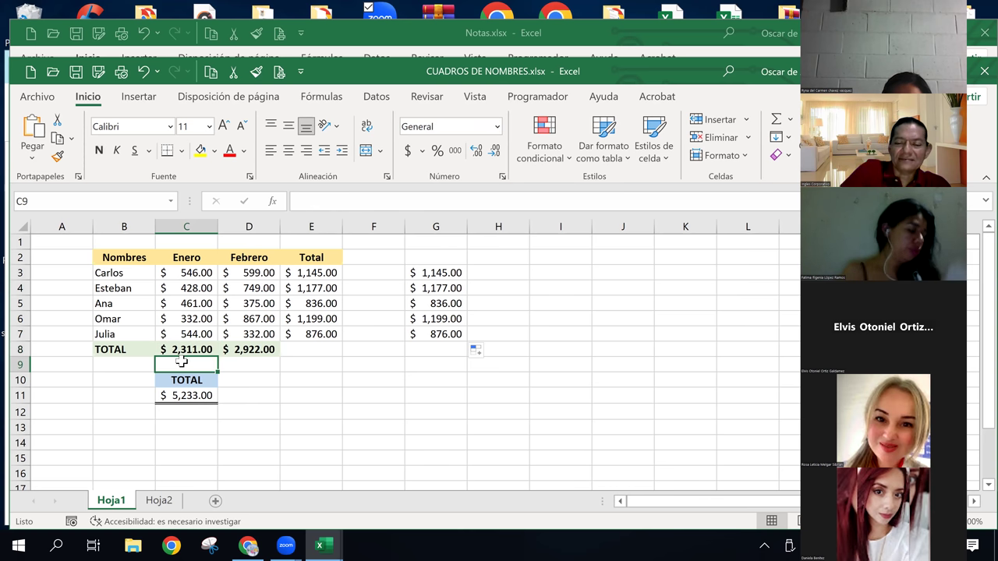
text(=)
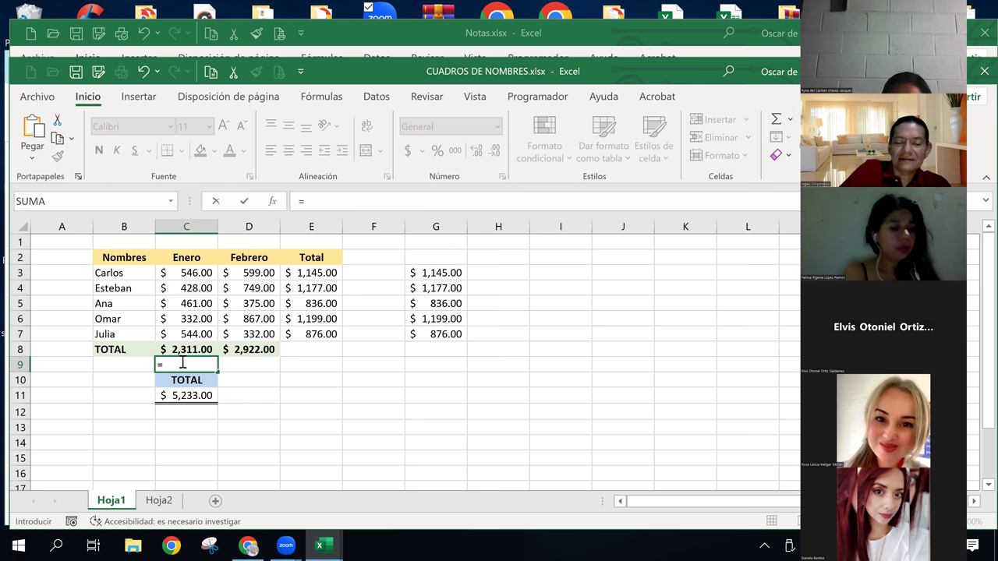
text(suma)
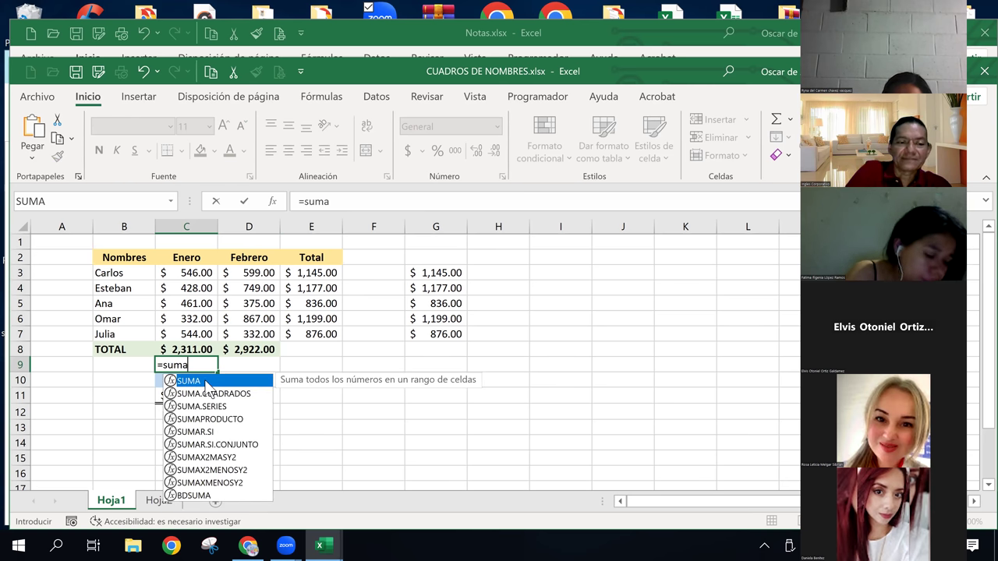
double_click(207, 381)
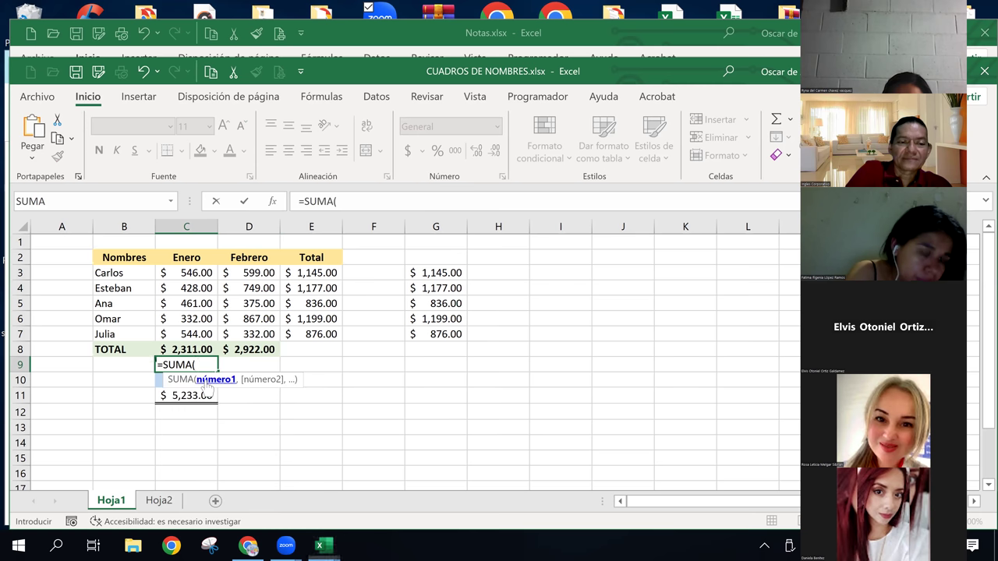
click(197, 271)
drag(191, 295, 203, 334)
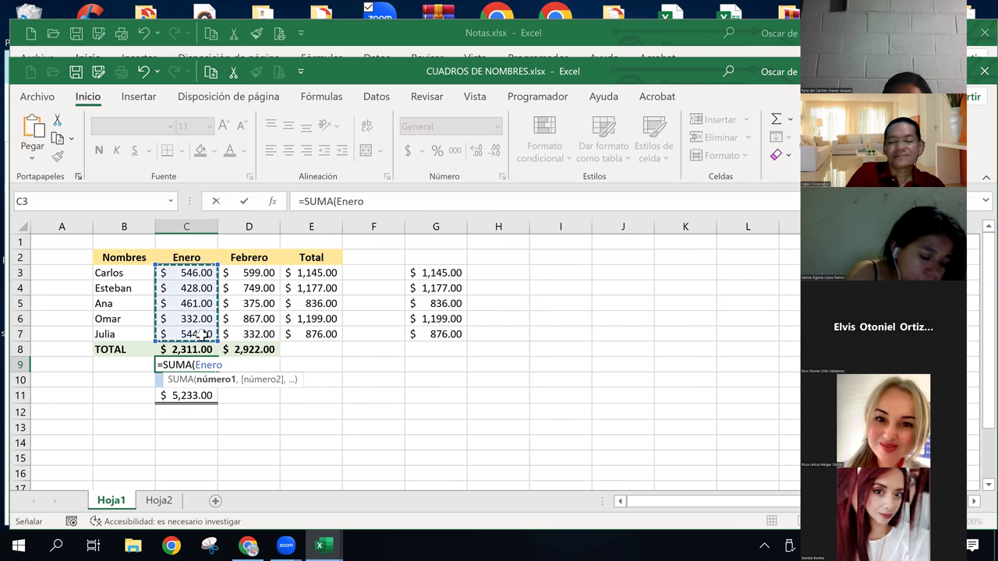
text())
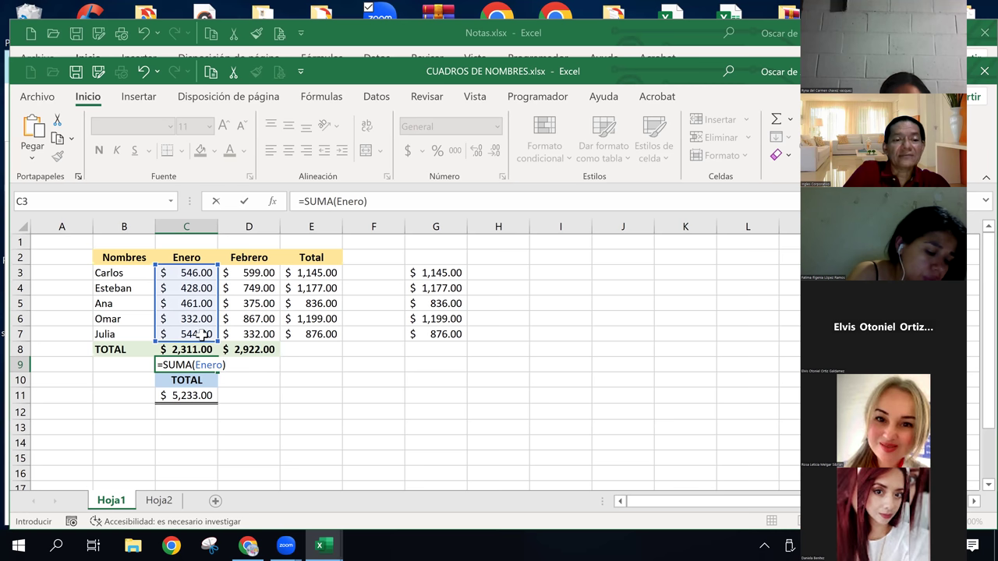
key(Return)
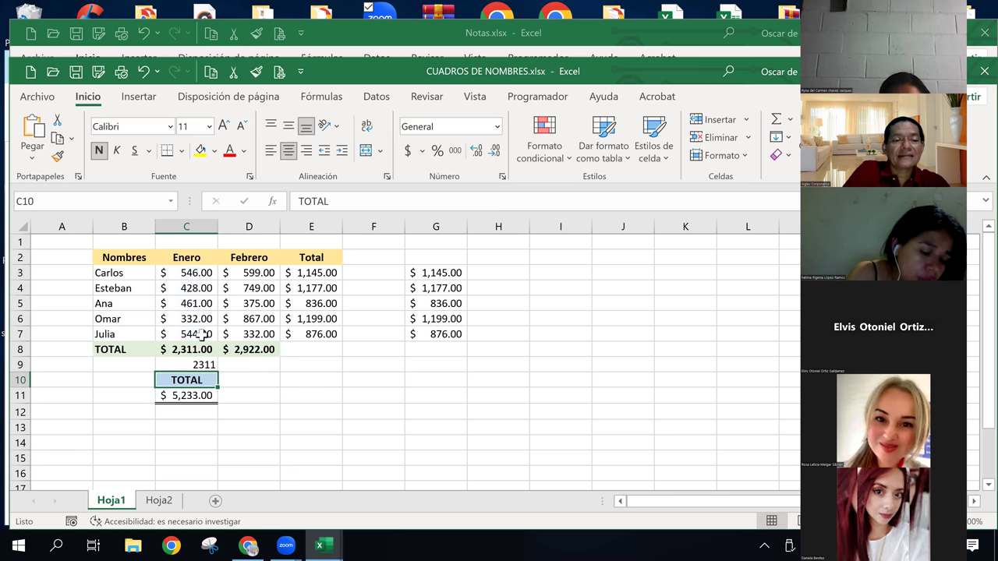
key(Up)
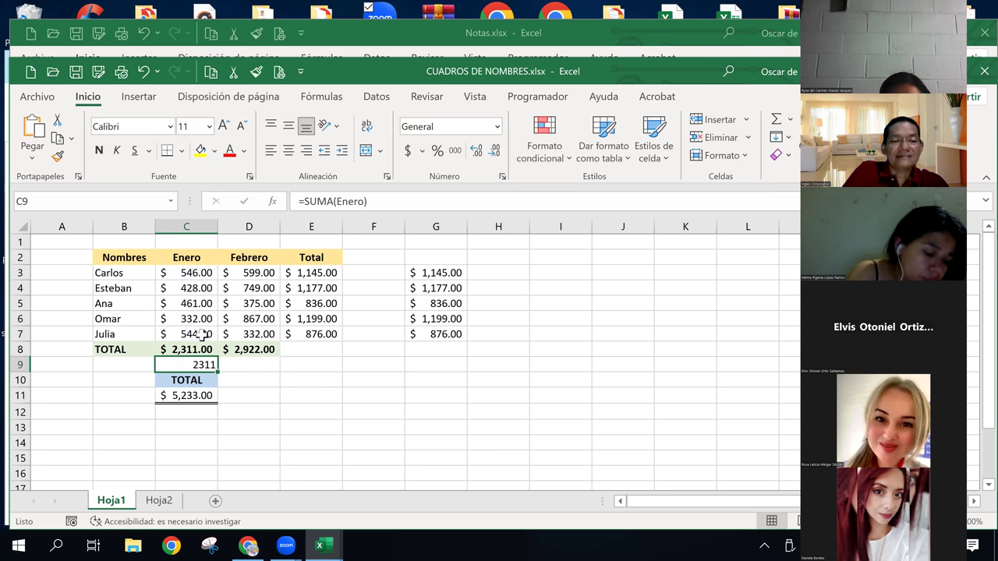
key(Up)
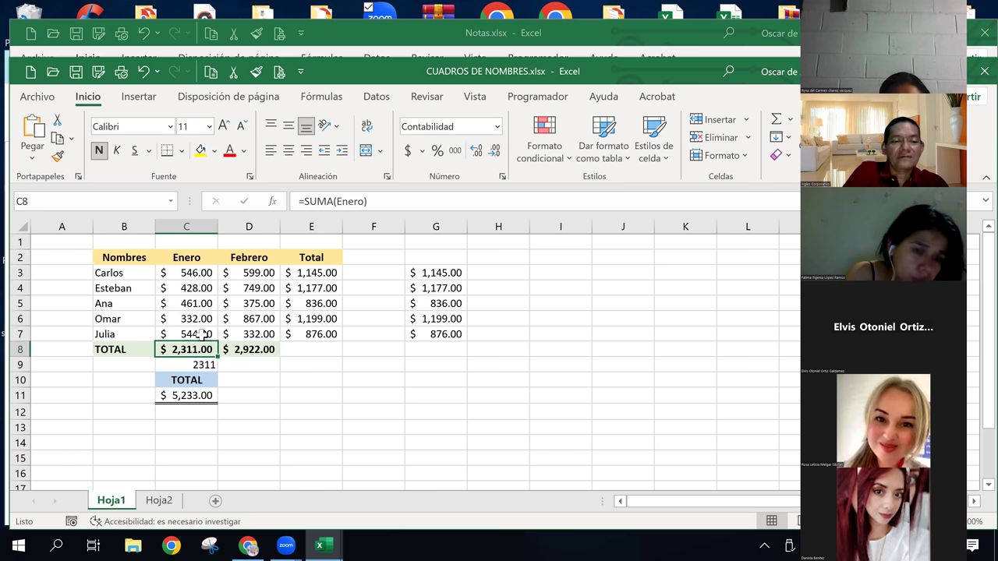
key(Down)
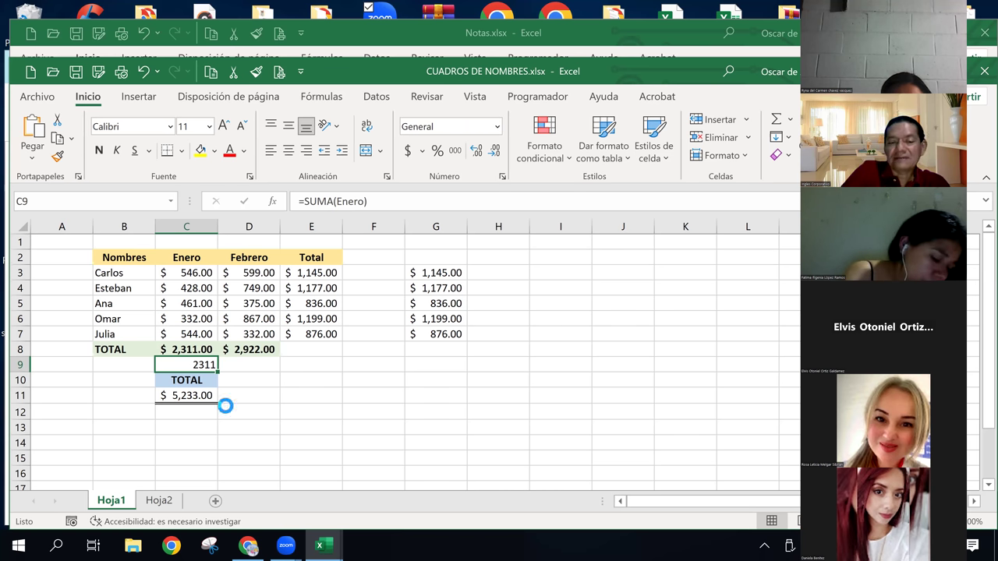
key(Delete)
key(Down)
key(Down)
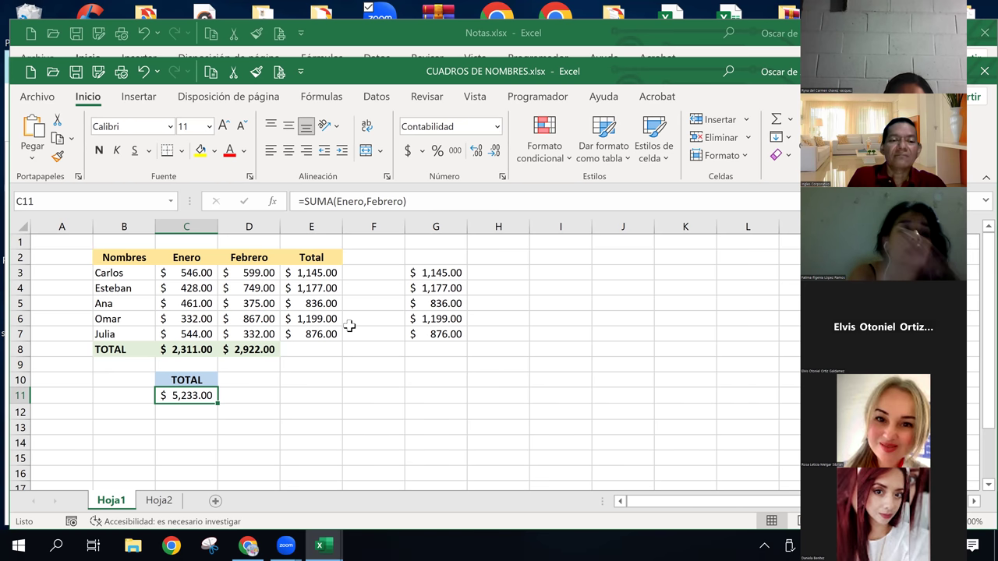
click(454, 272)
drag(453, 272, 451, 355)
key(Delete)
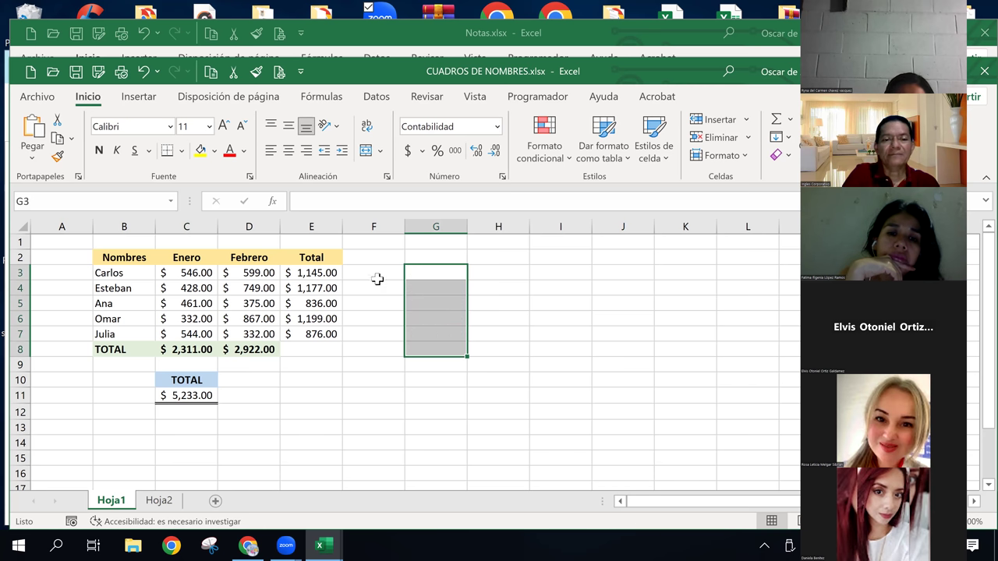
click(371, 251)
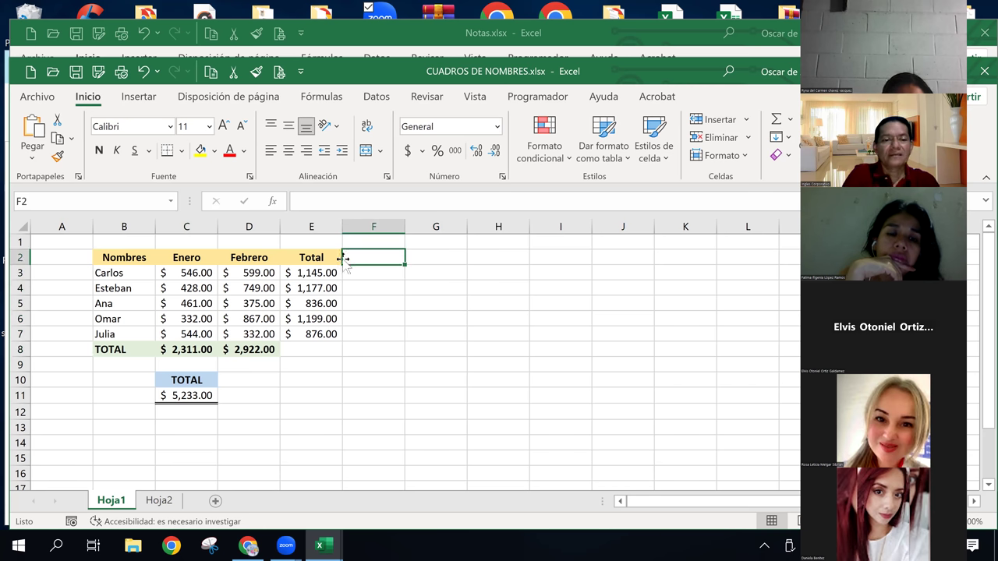
Step: Rename the E2 column header from 'Total' to 'Sub Total'
click(315, 269)
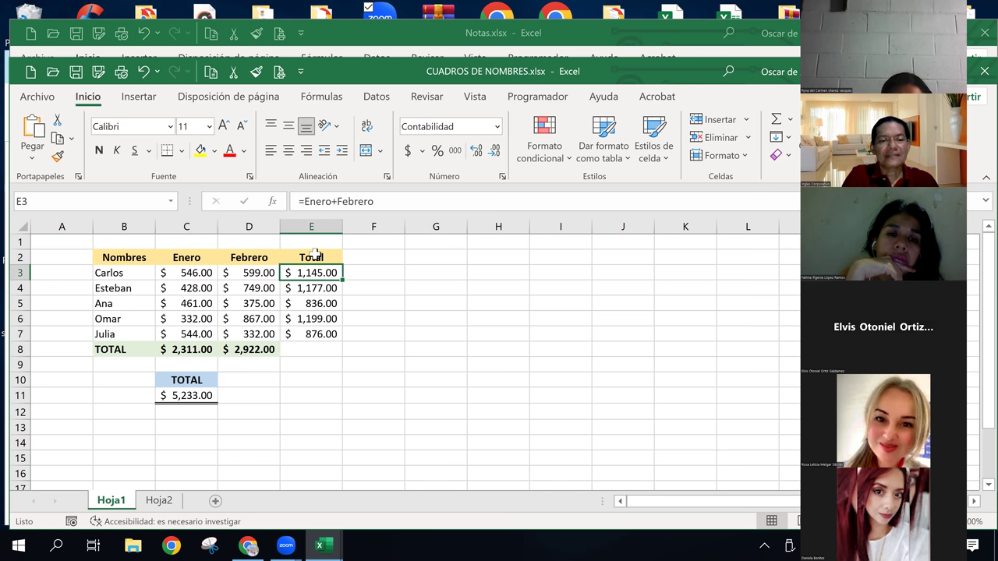
click(310, 257)
double_click(301, 258)
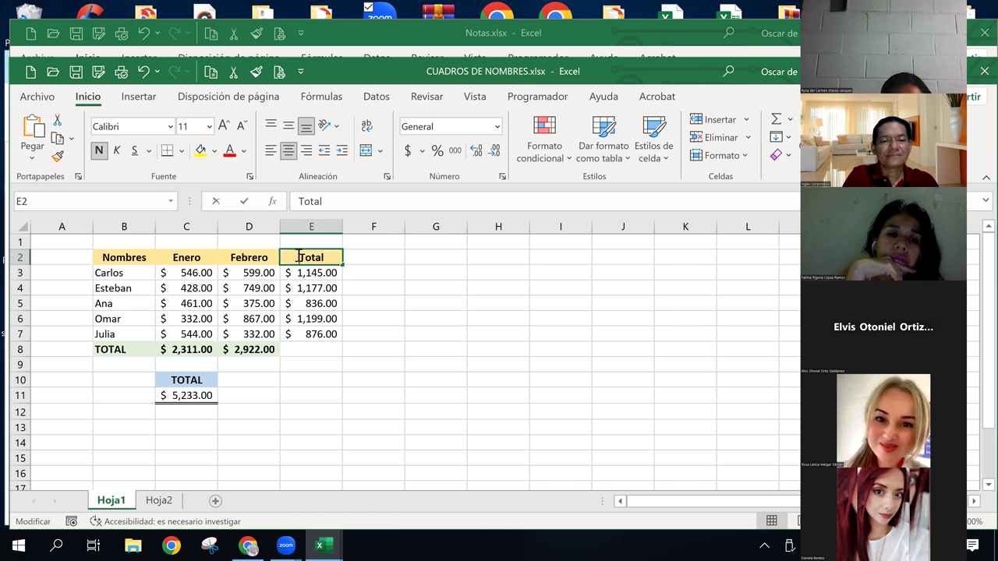
text(sub)
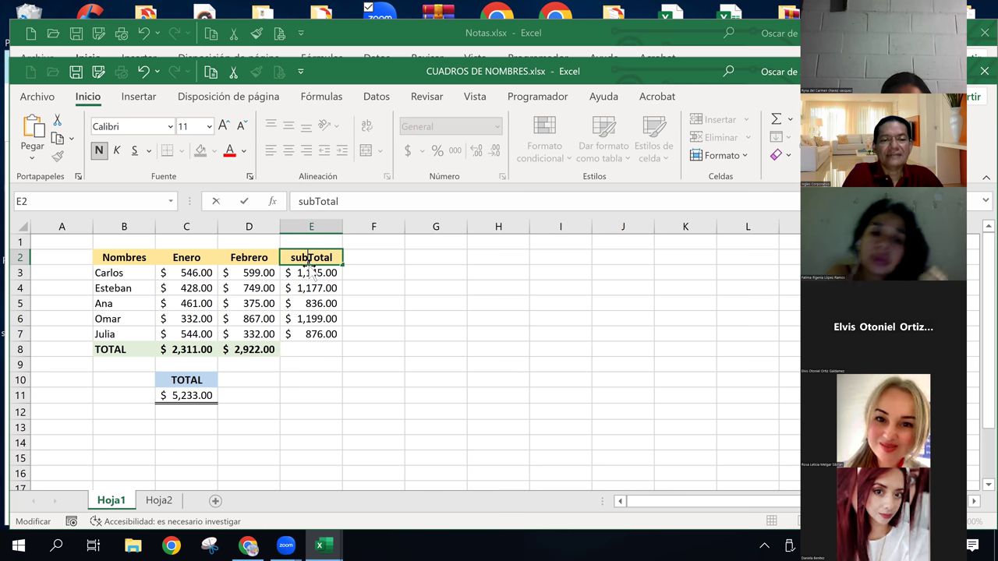
key(BackSpace)
key(BackSpace)
key(BackSpace)
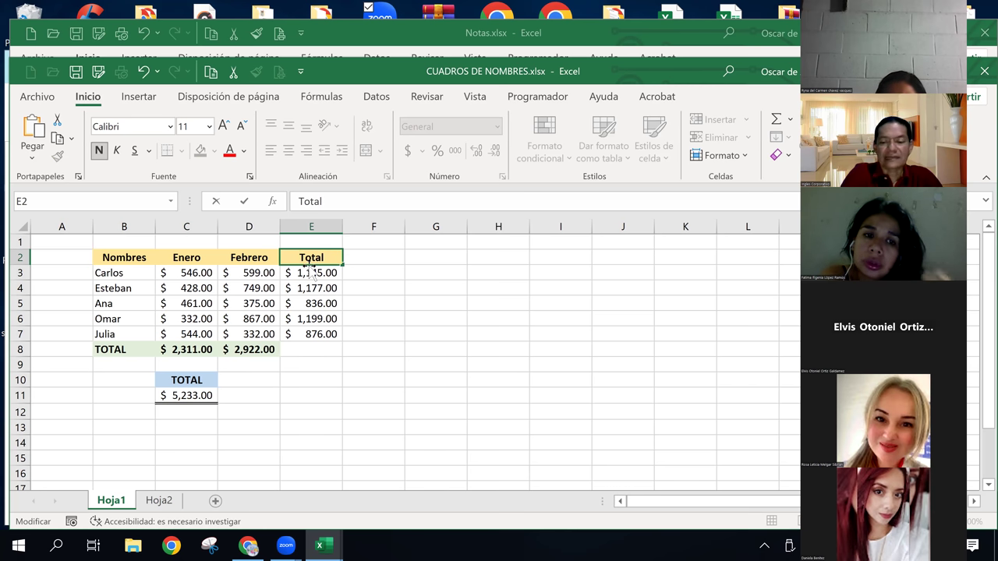
text(Sub)
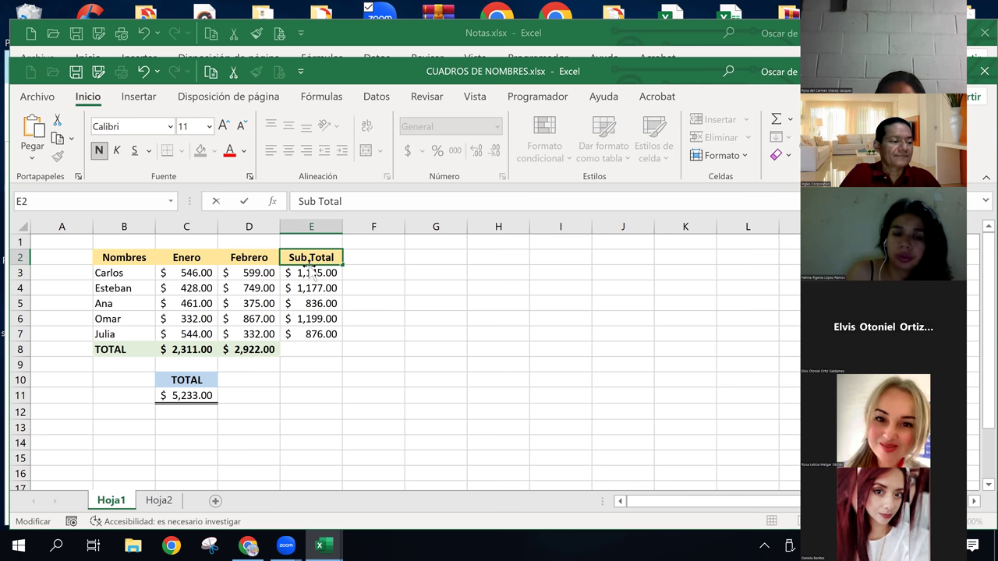
key(Return)
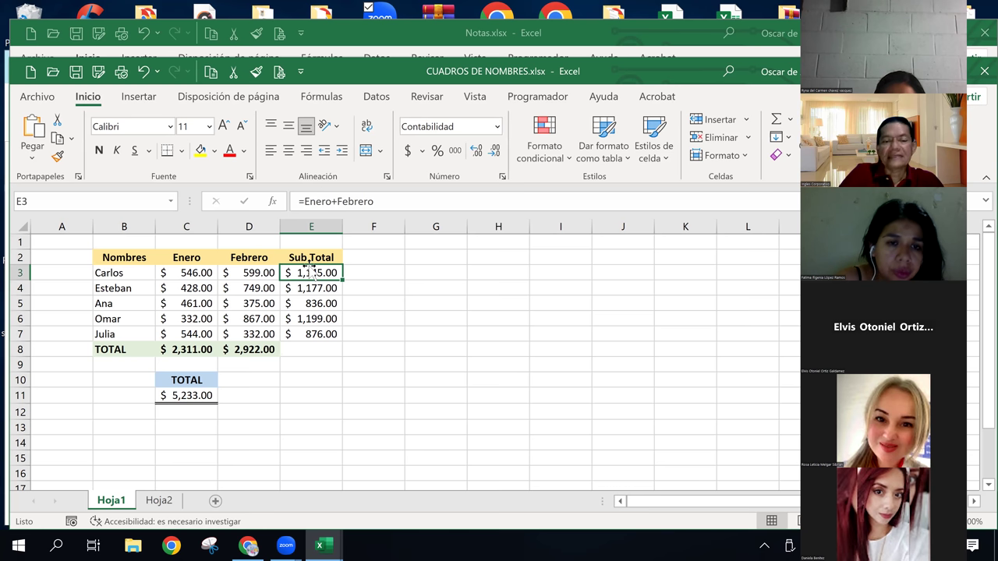
key(Up)
key(Right)
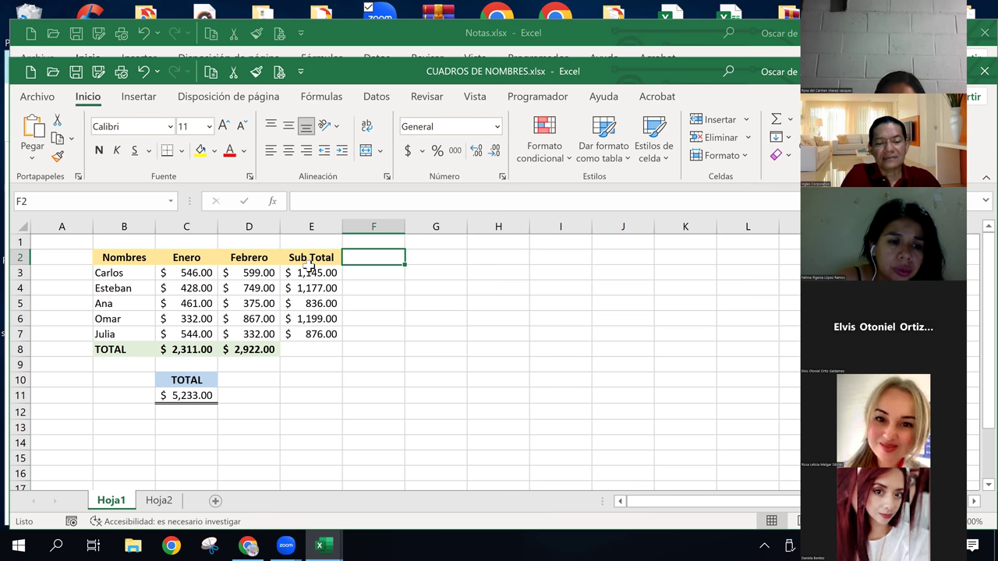
Step: Add an 'IVA 13%' header in F2, formatted like the other yellow bold headers
text(IVA 13)
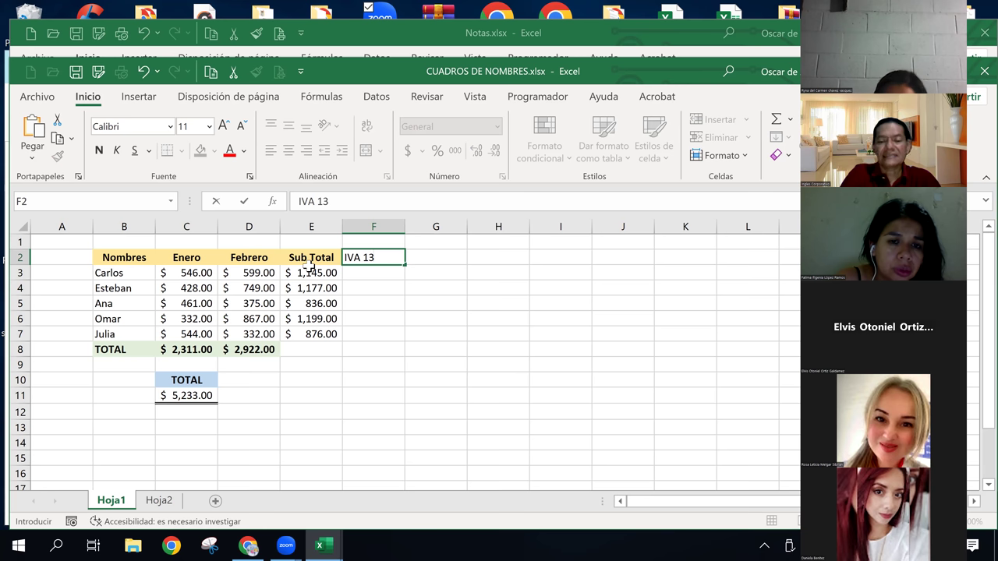
text(%)
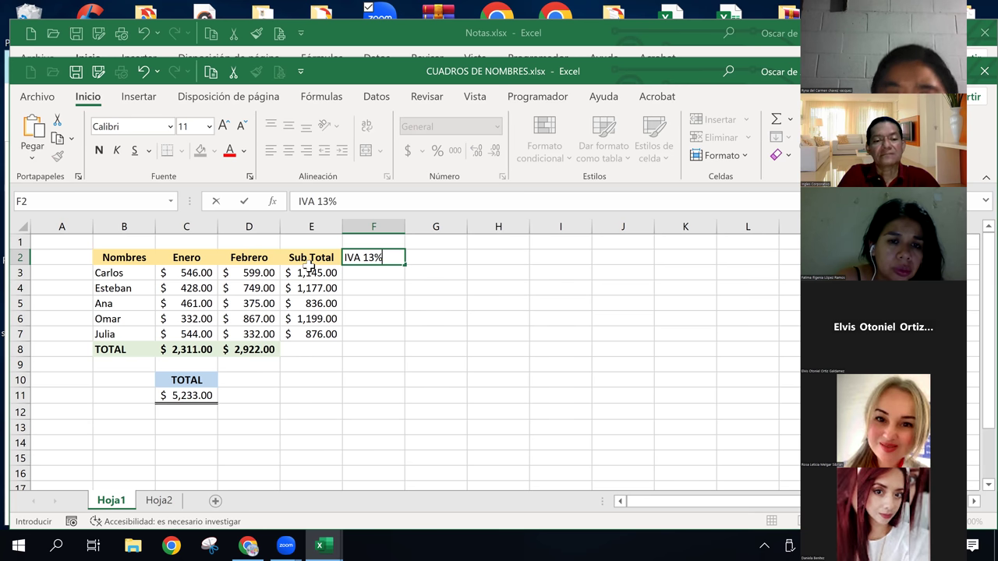
key(Return)
key(Return)
key(Up)
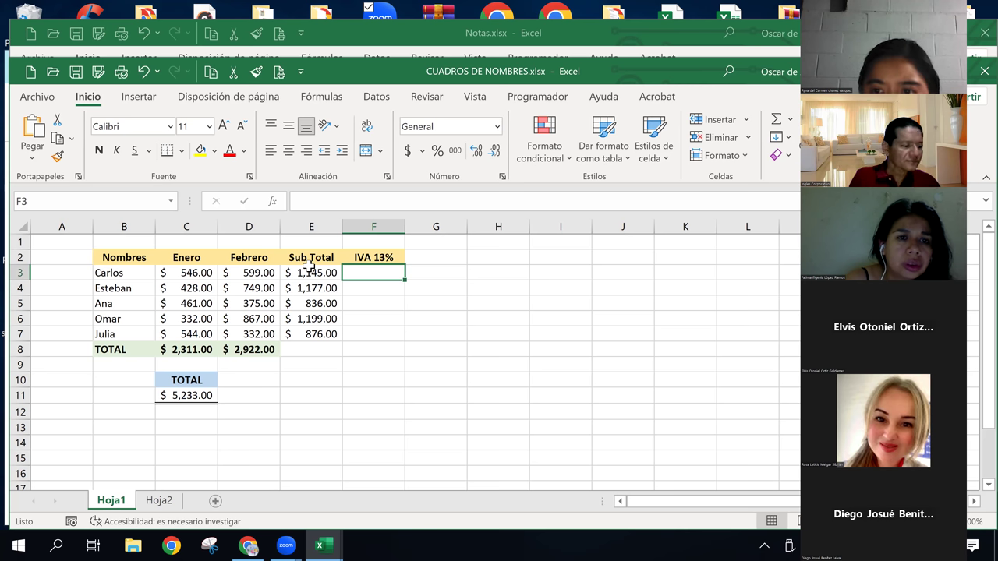
key(Up)
key(Left)
key(Up)
key(Down)
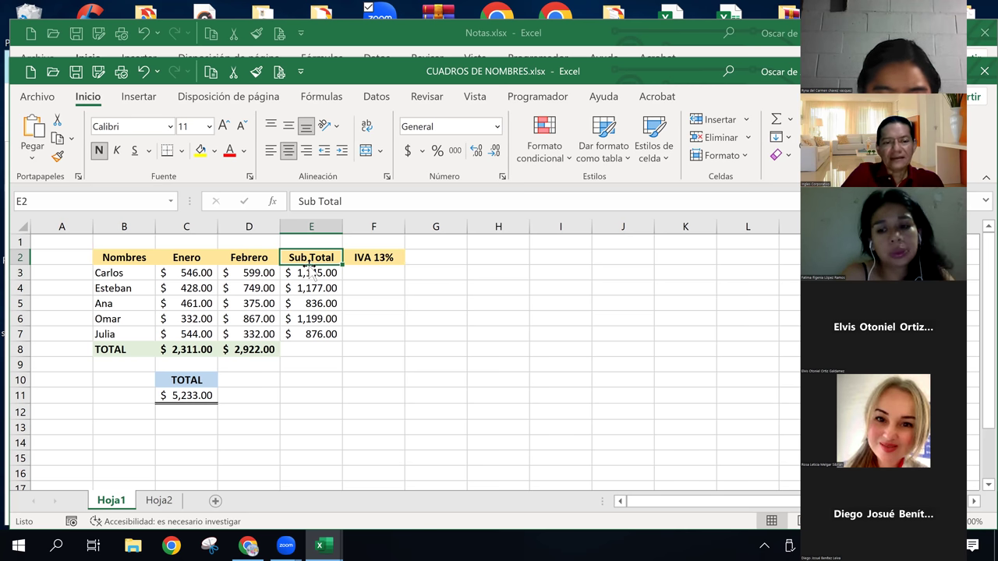
key(Right)
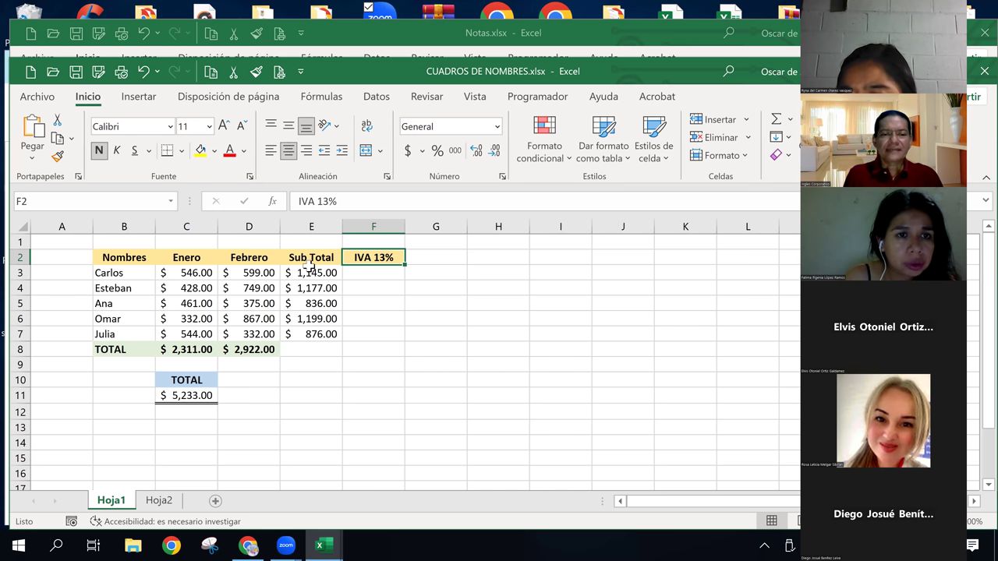
key(Return)
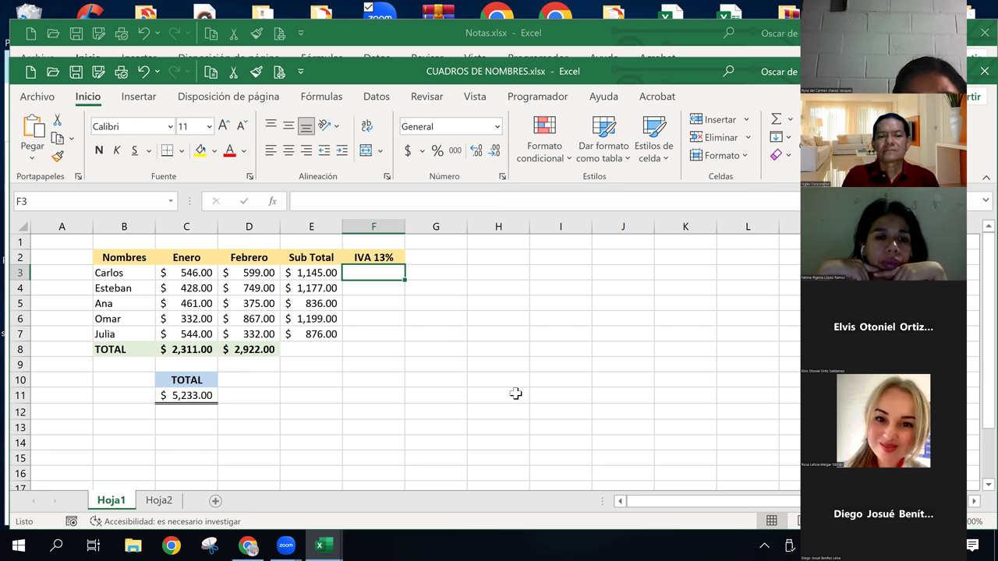
Step: Enter =E3*0.13 in F3 and fill it down to F8, giving $148.85 through $113.88
text(=)
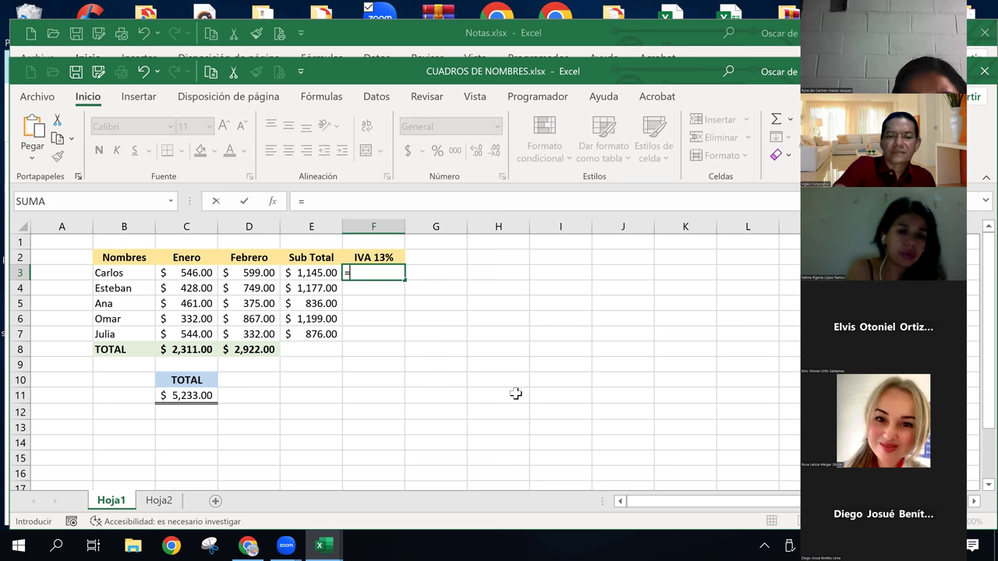
key(Left)
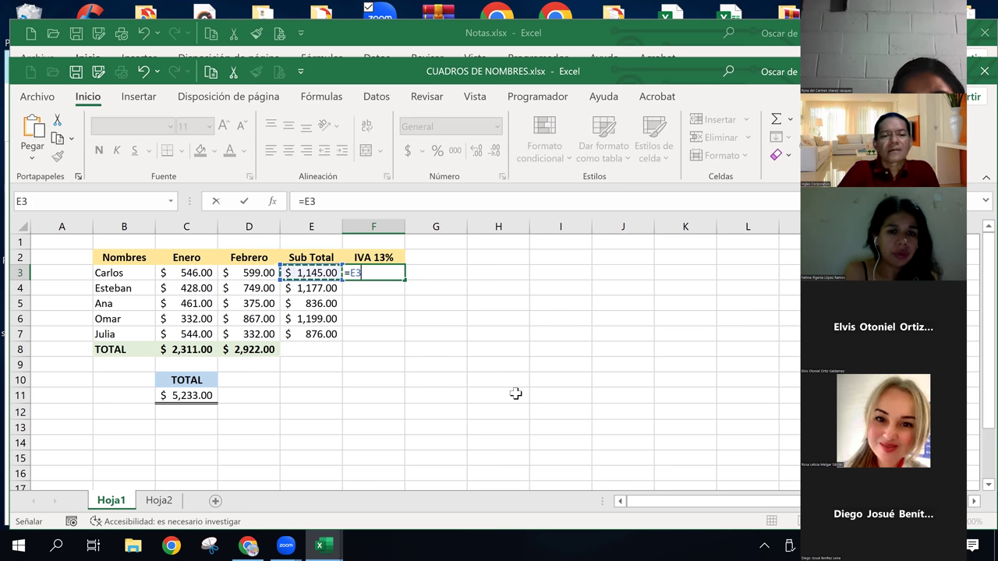
text(*)
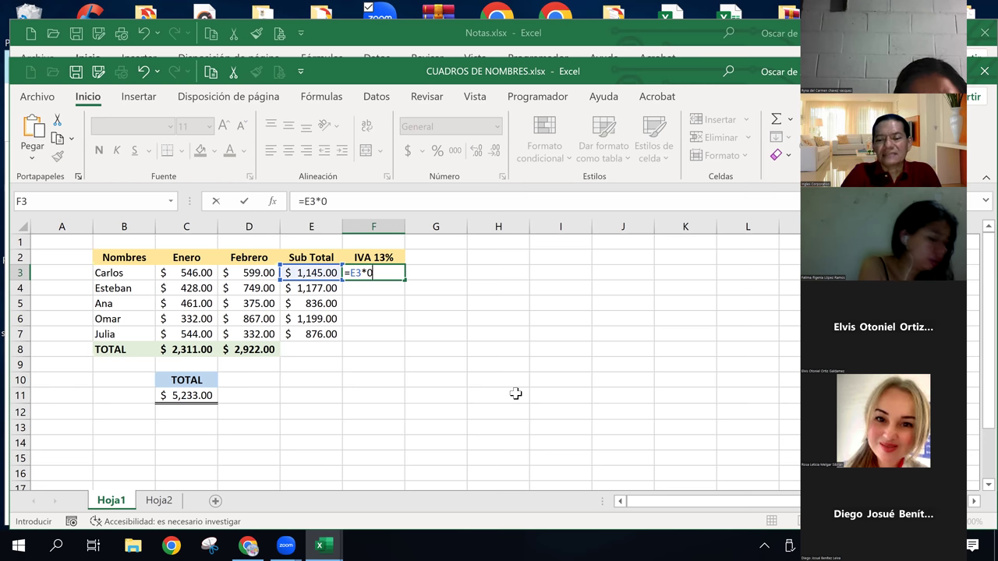
text(13)
key(BackSpace)
key(BackSpace)
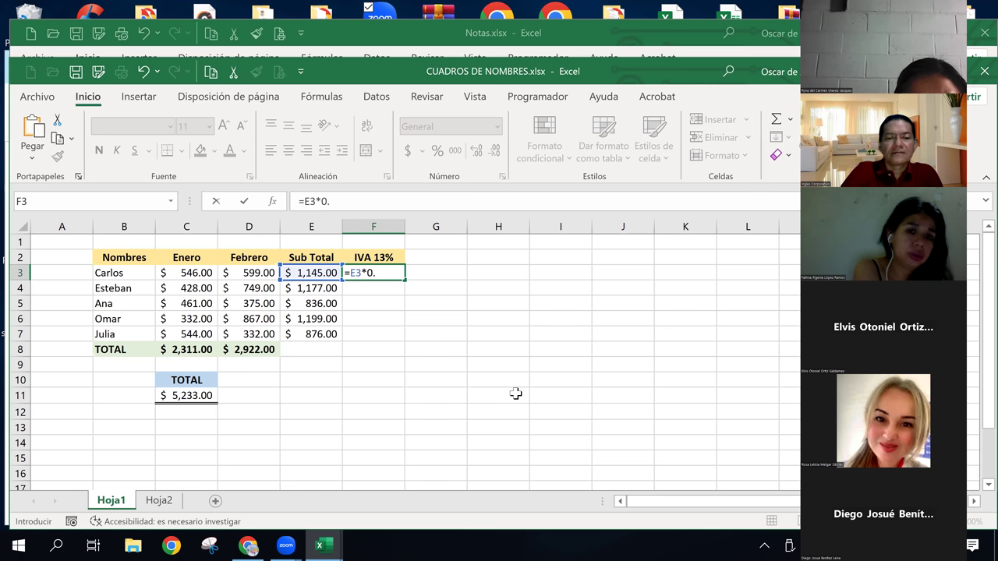
text(13)
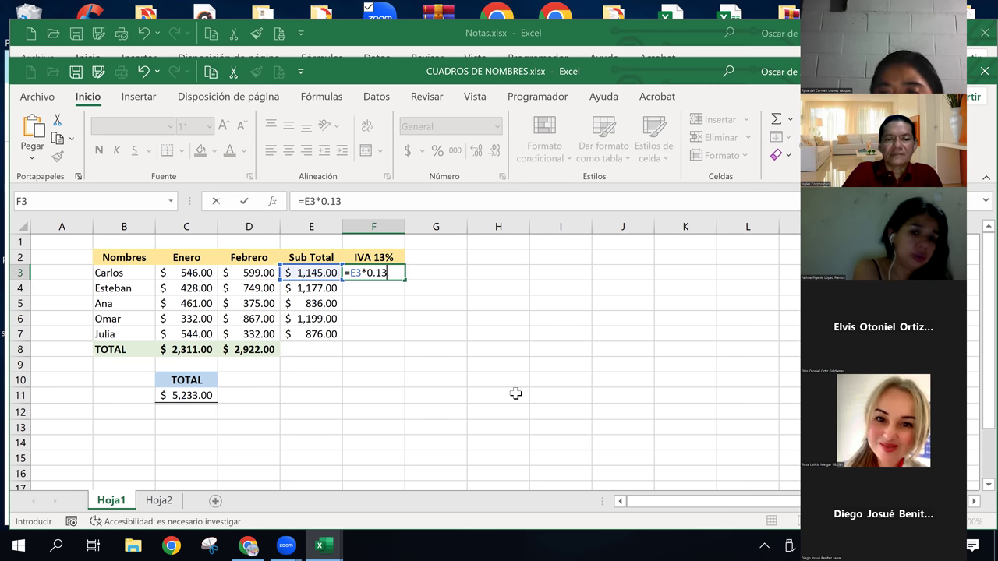
key(Return)
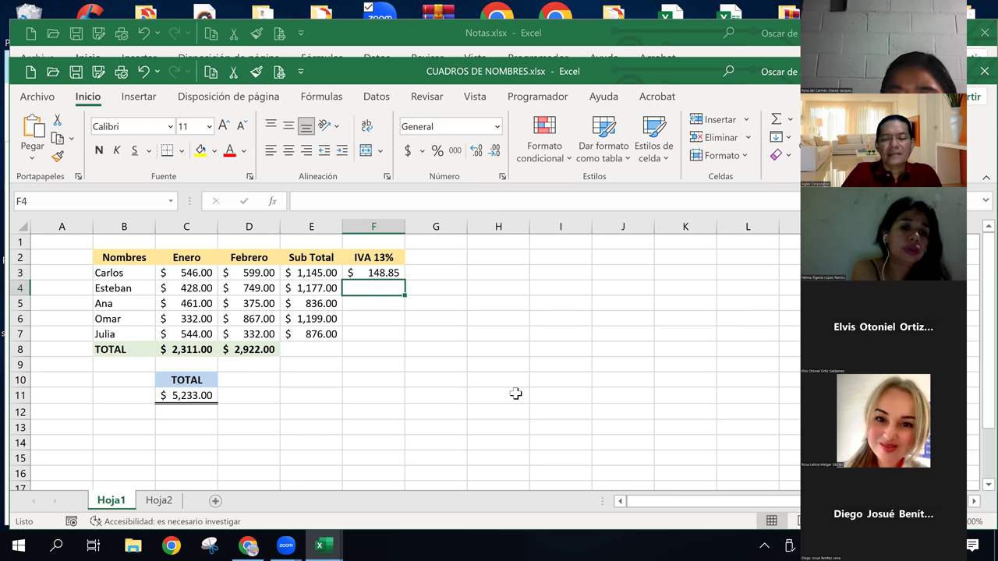
key(Up)
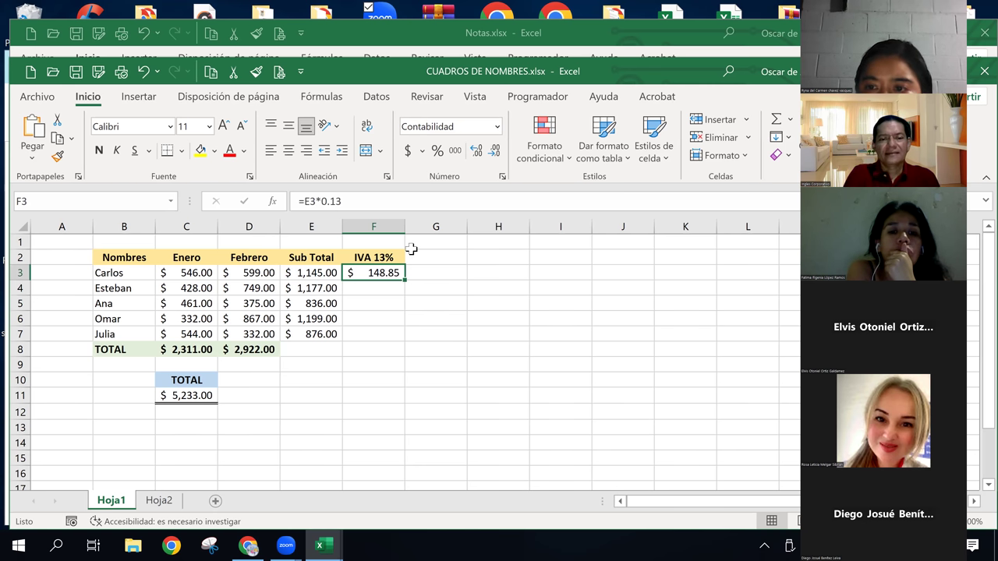
double_click(402, 278)
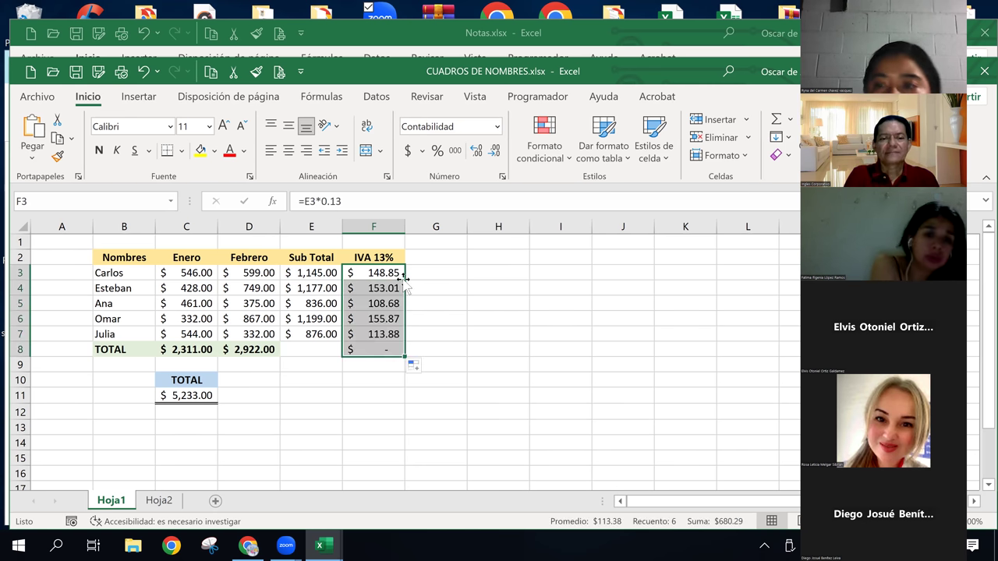
click(376, 349)
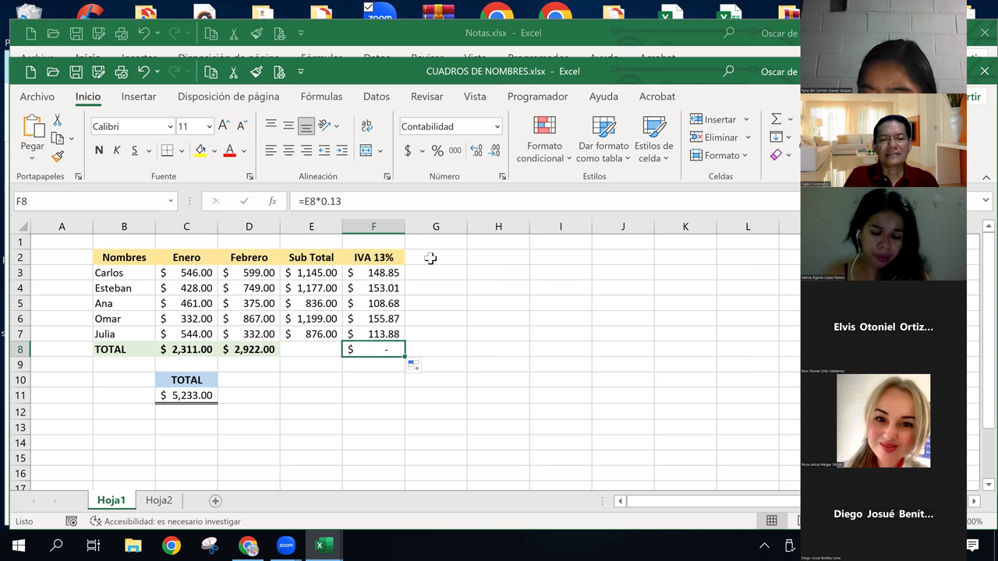
Step: Add the header 'TOTAL' in G2
click(430, 258)
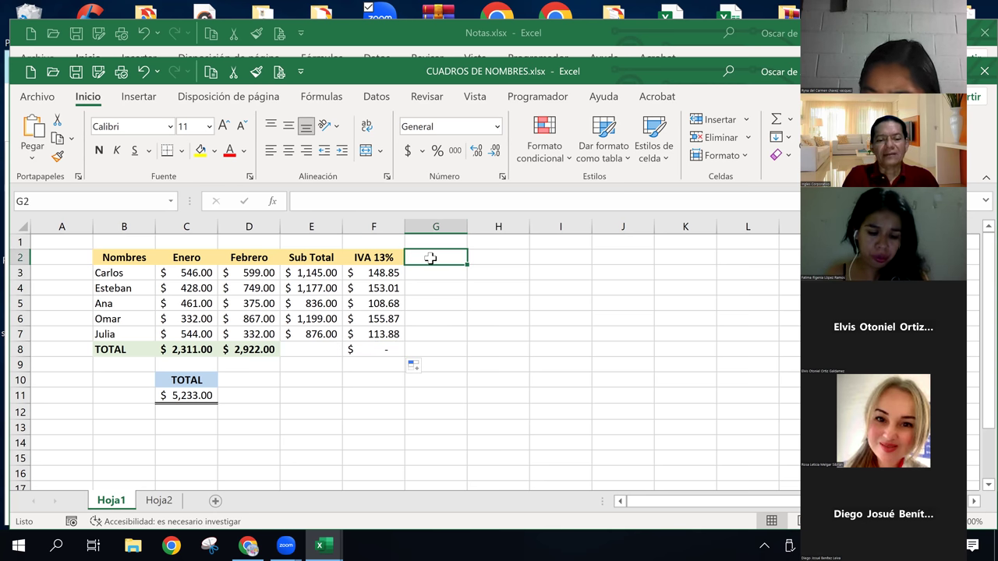
text(TOA)
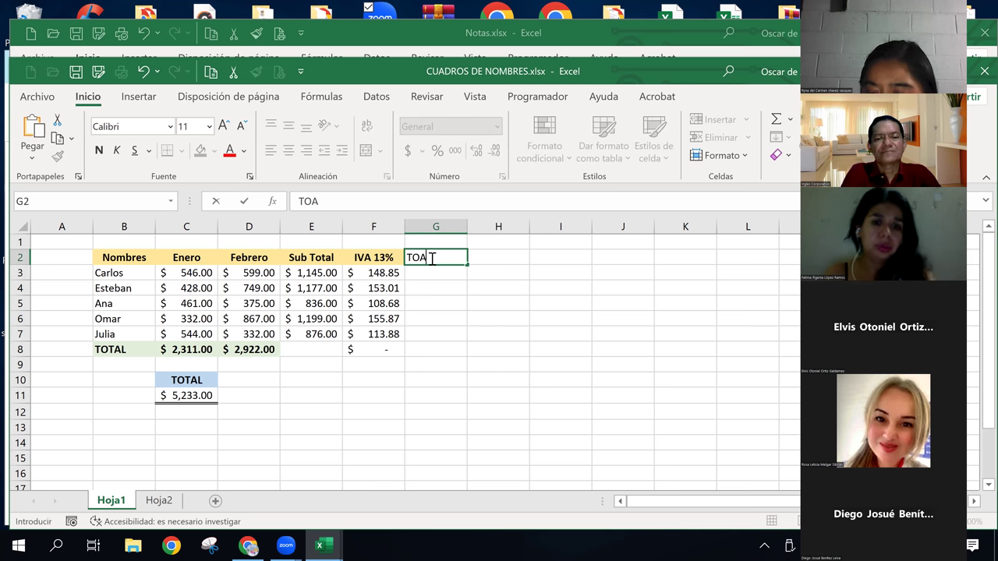
key(BackSpace)
text(TAL)
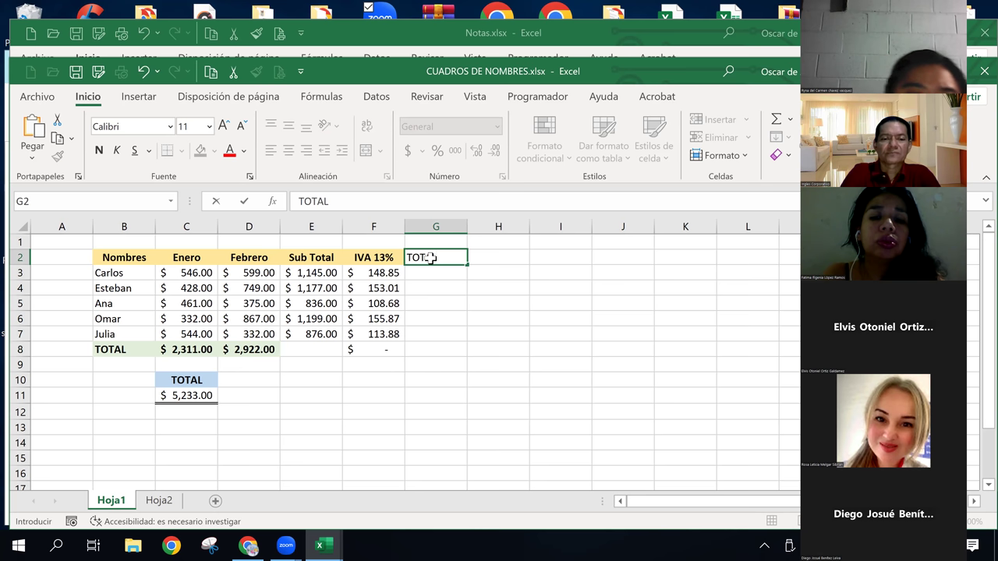
key(Return)
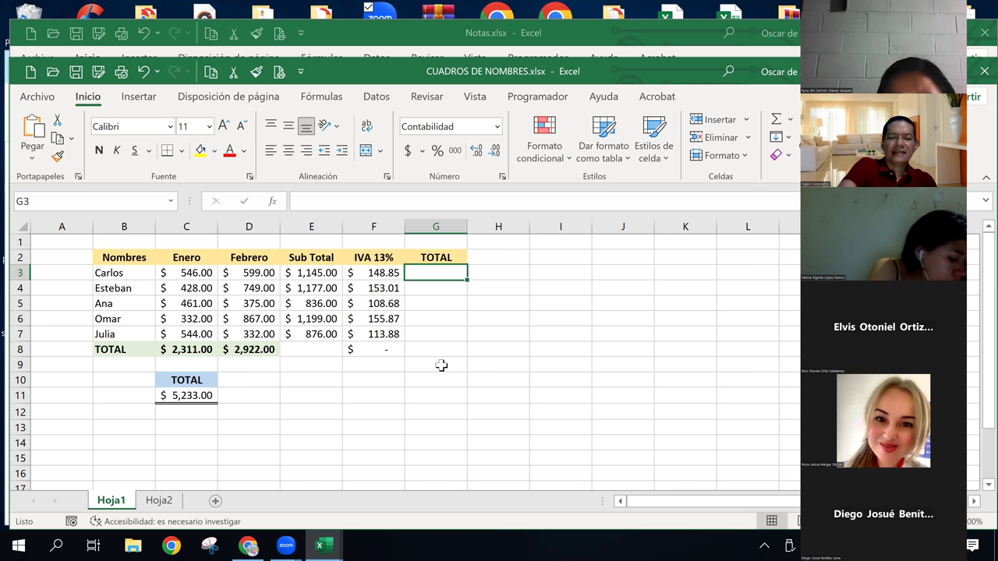
Step: Enter =E3+F3 in G3 and fill it down to G8, giving $1,293.85 through $989.88
text(=)
key(Left)
key(Left)
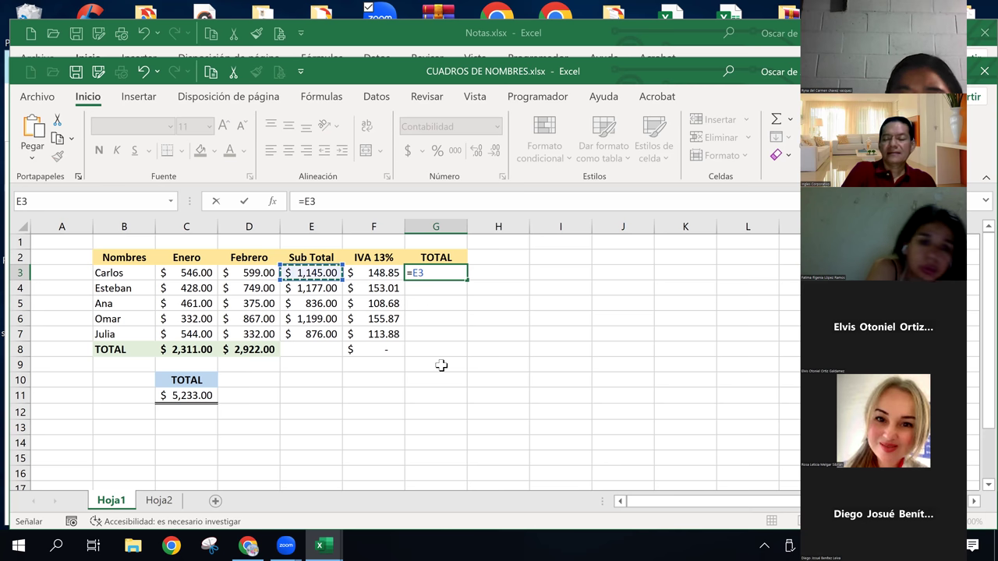
text(+)
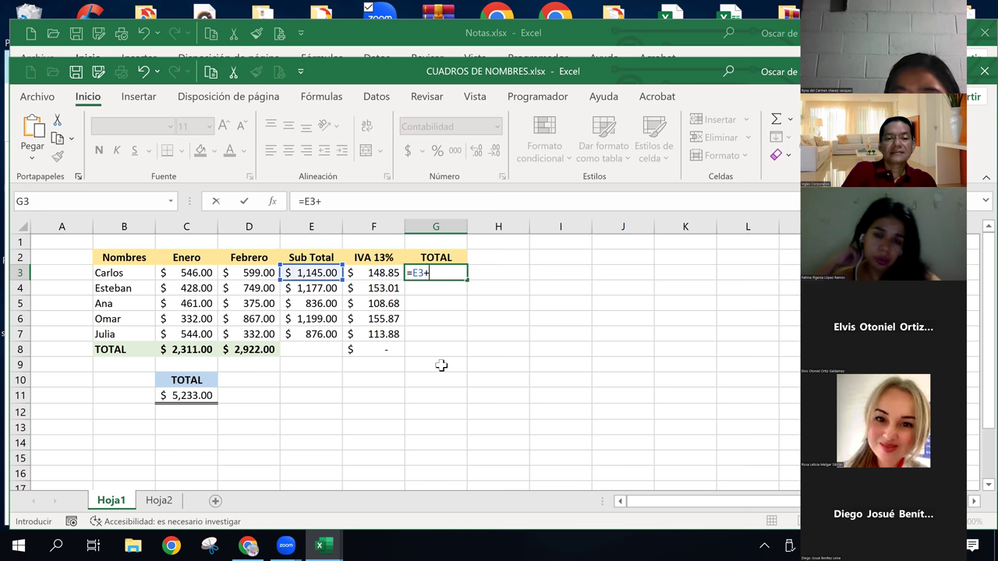
key(Left)
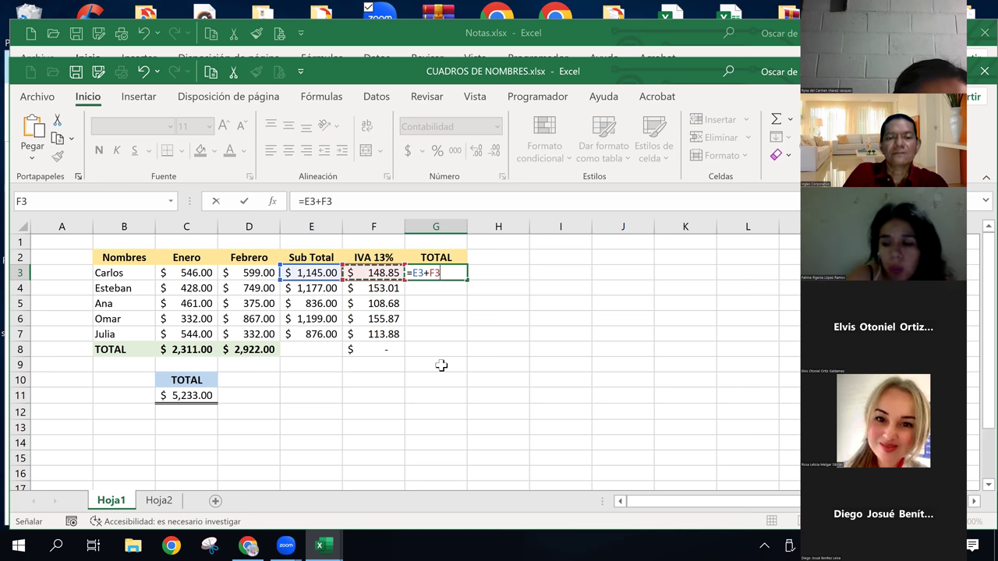
key(Return)
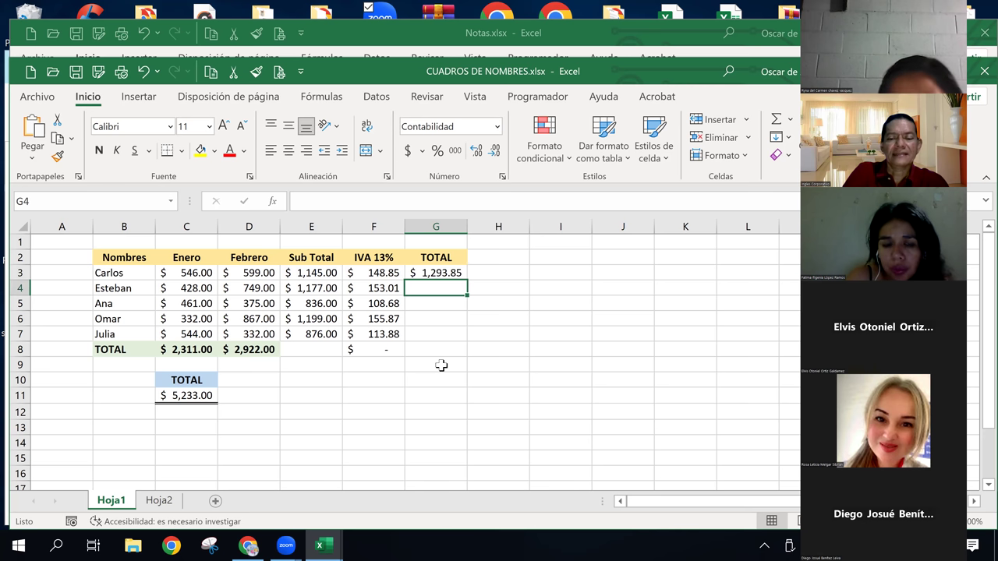
key(Up)
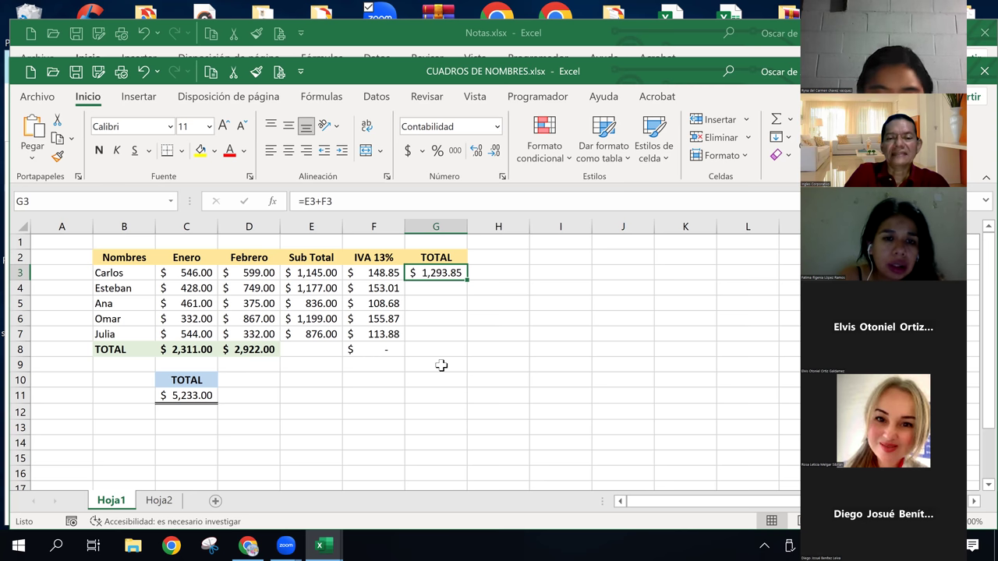
double_click(467, 281)
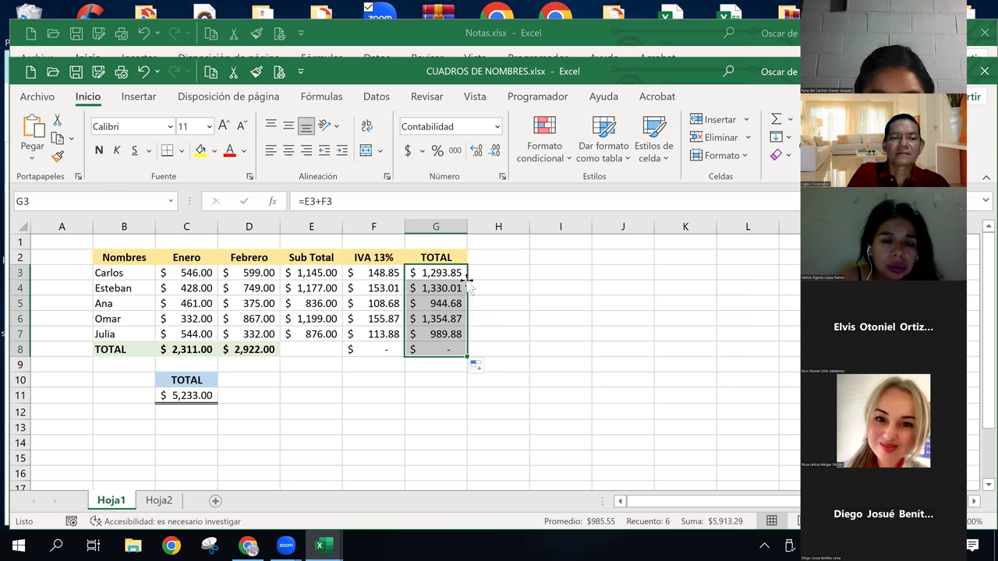
click(379, 349)
click(422, 412)
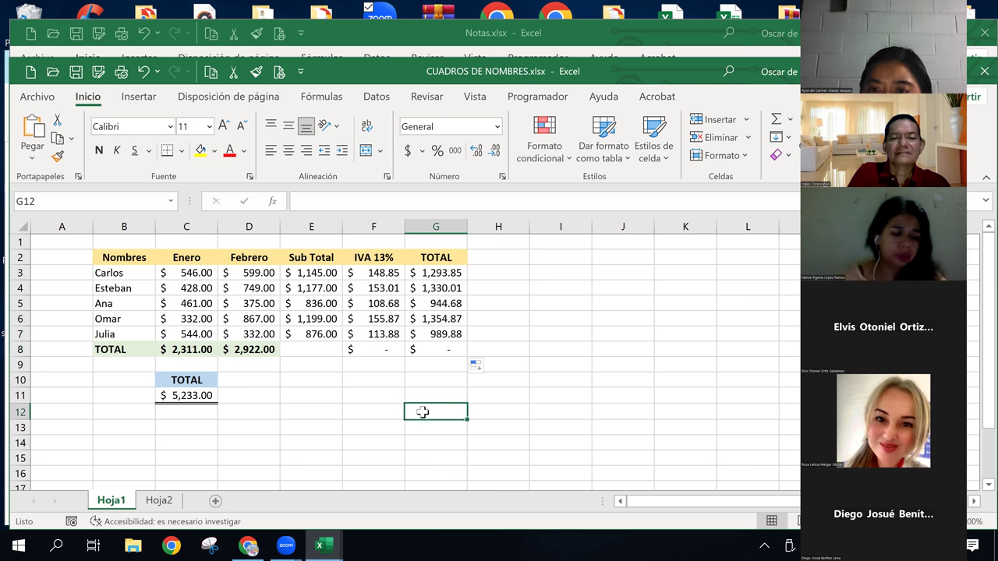
Step: Clear the dash placeholders from the TOTAL-row cells F8:H8
click(389, 353)
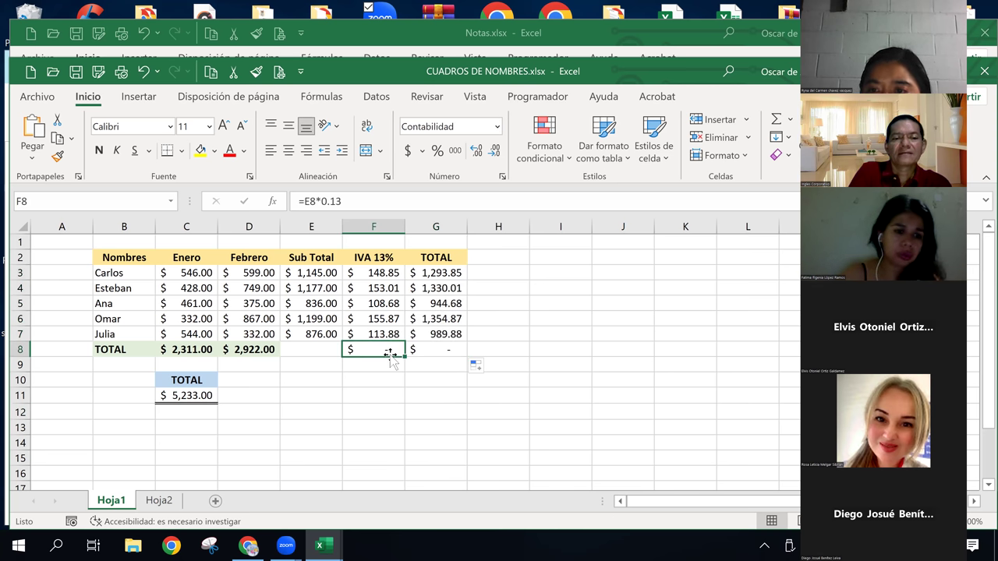
click(424, 350)
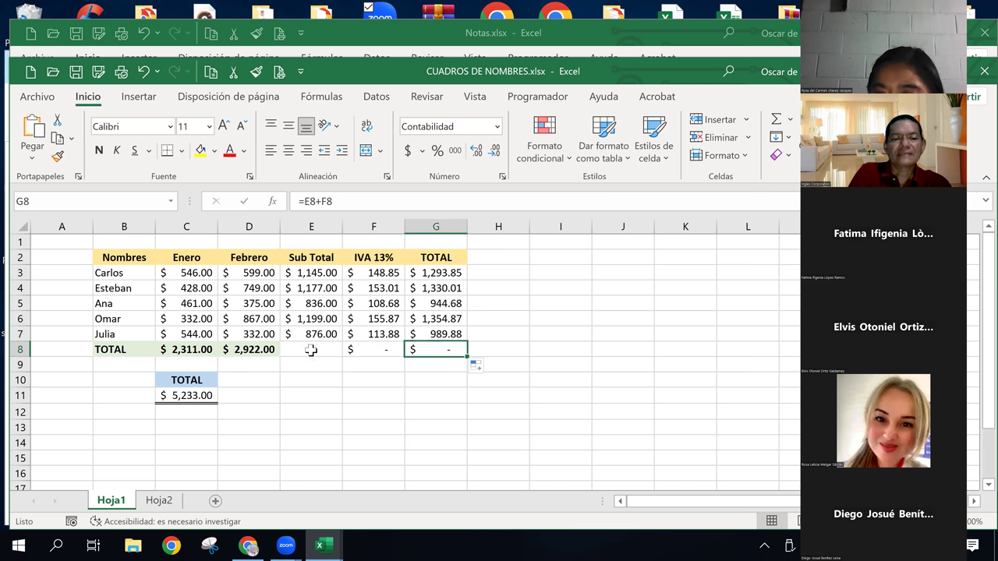
click(379, 350)
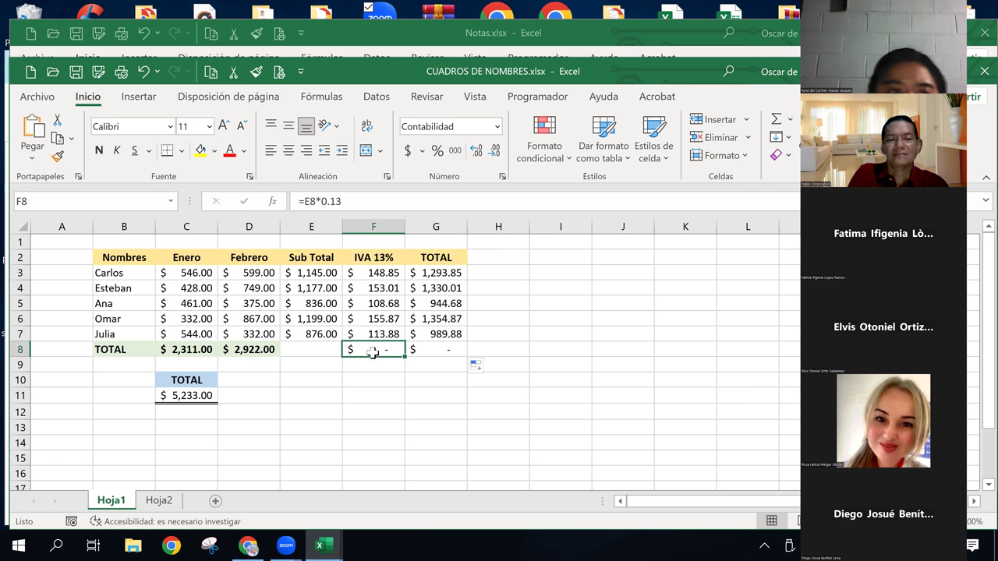
drag(378, 349, 487, 348)
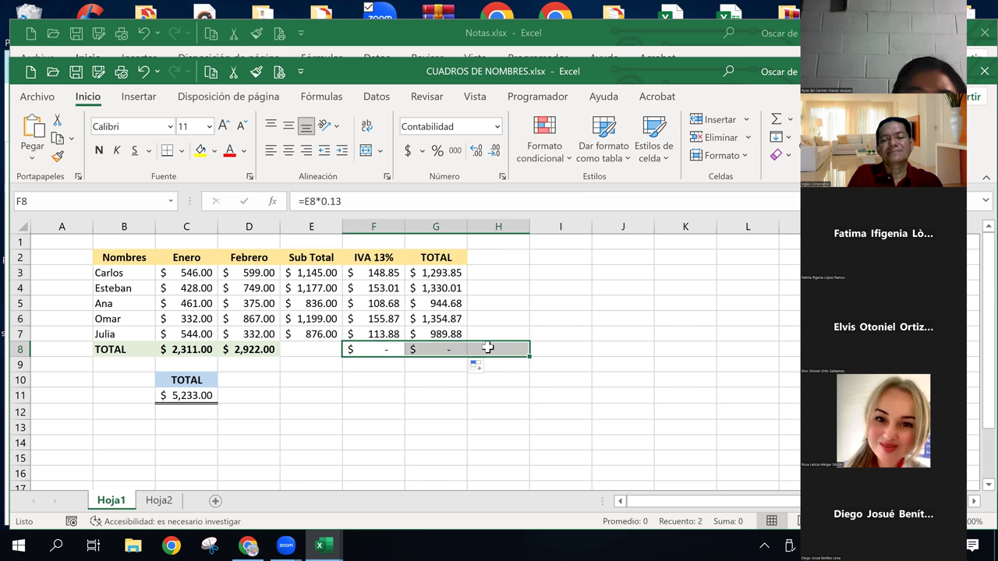
key(Delete)
click(470, 363)
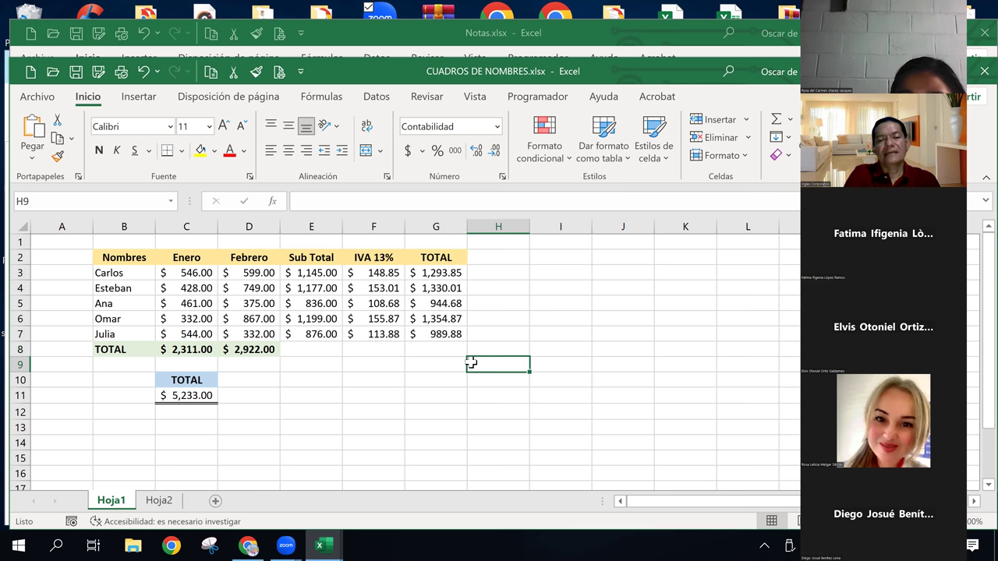
Step: Review the IVA and total formulas for Carlos, Esteban and Ana
click(422, 362)
click(445, 287)
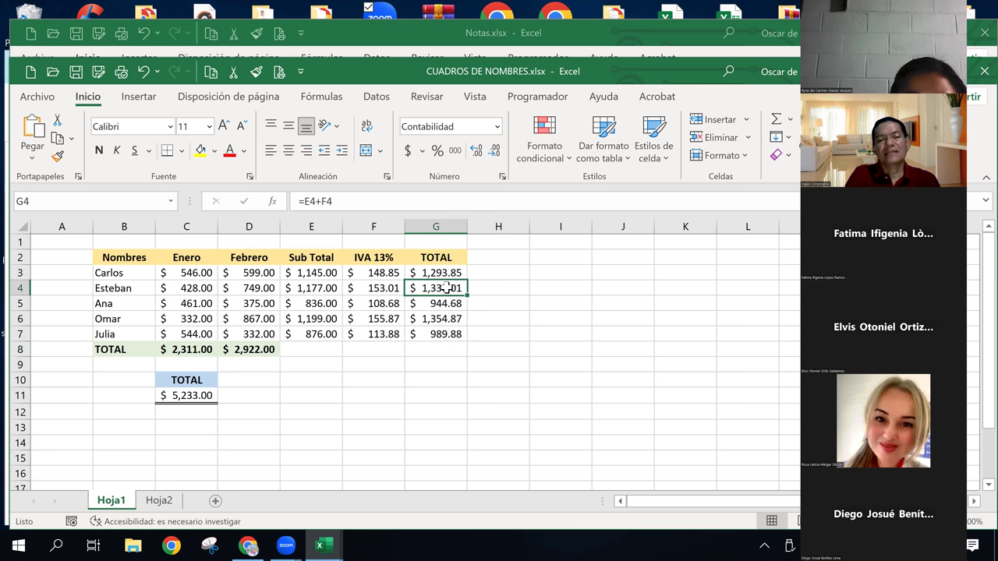
click(439, 307)
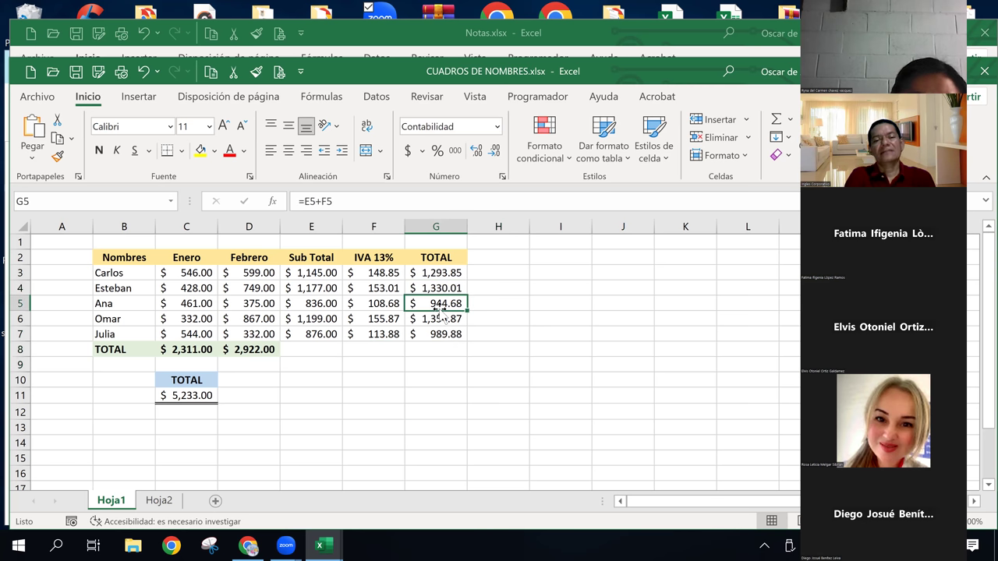
click(364, 272)
click(434, 272)
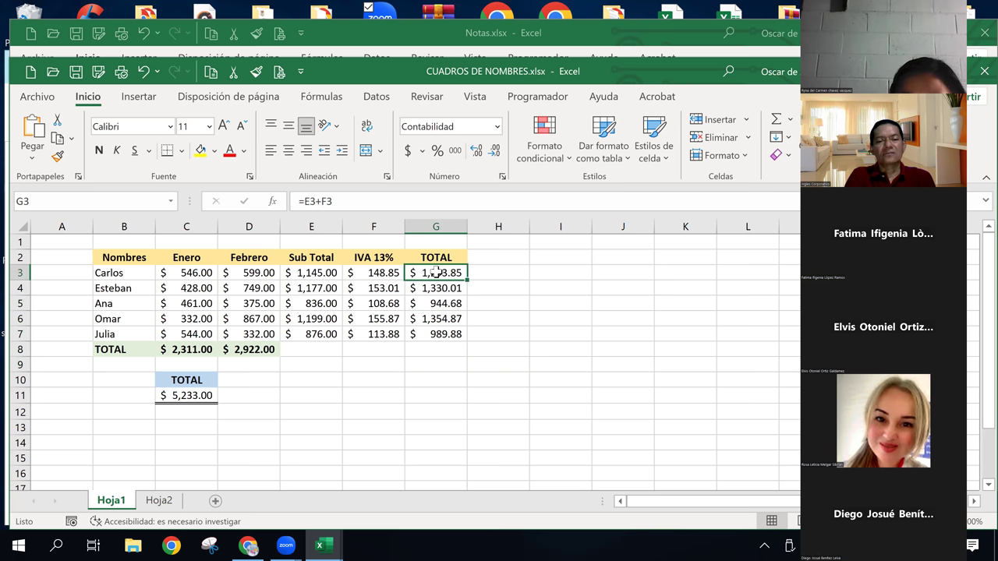
click(367, 274)
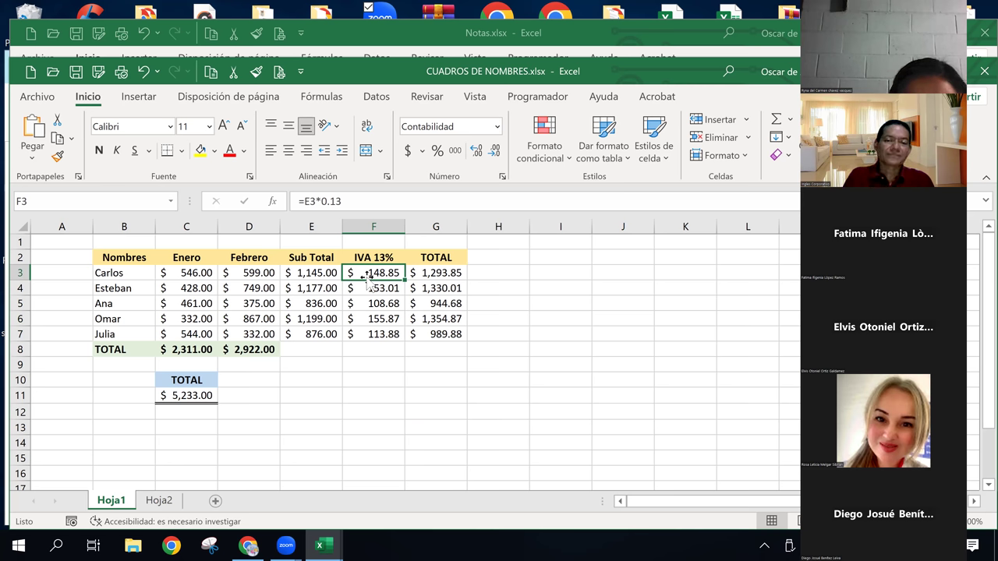
click(442, 274)
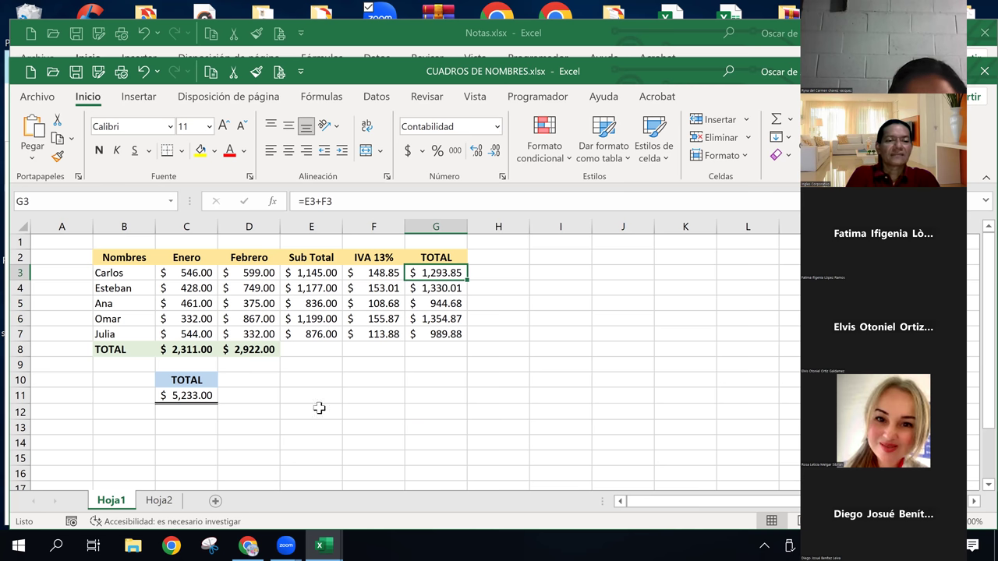
click(346, 397)
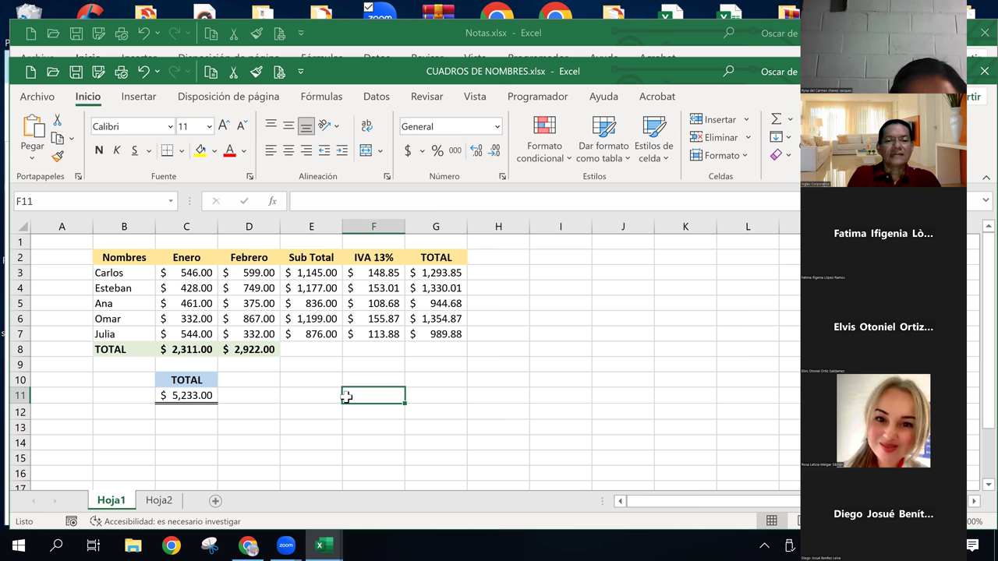
click(434, 286)
click(508, 272)
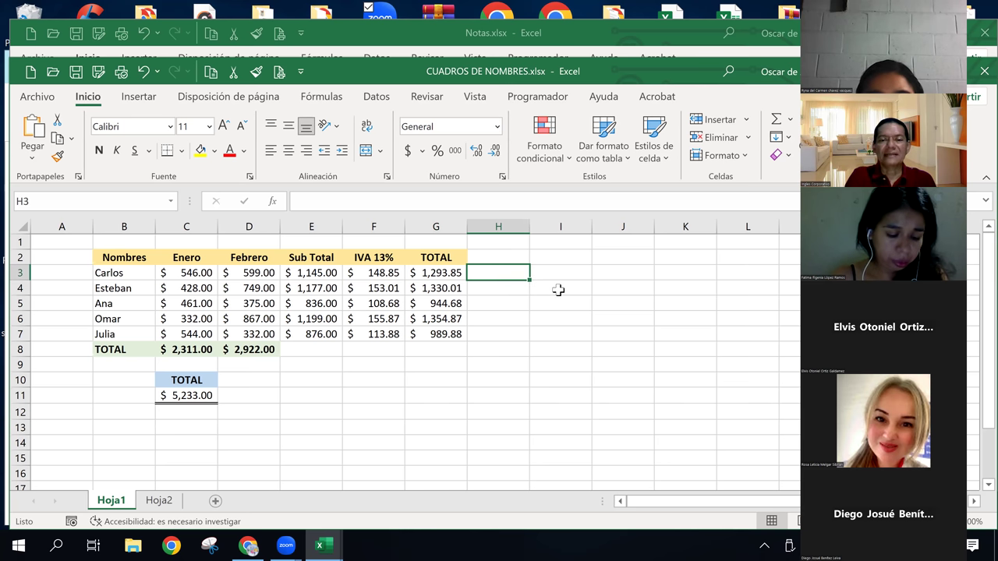
Step: From cell B1, bring up the Insertar cells dialog with Ctrl++
click(563, 239)
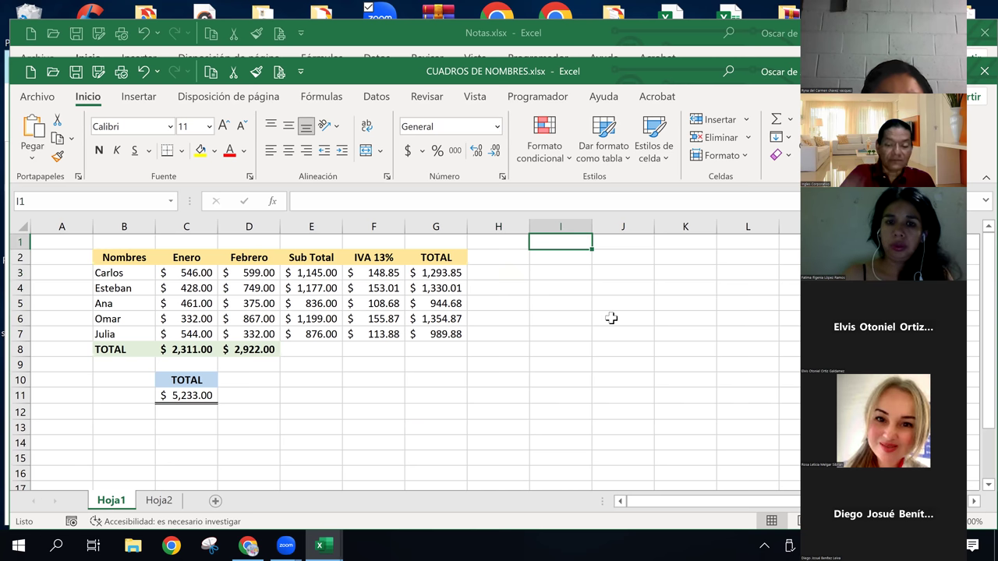
key(Left)
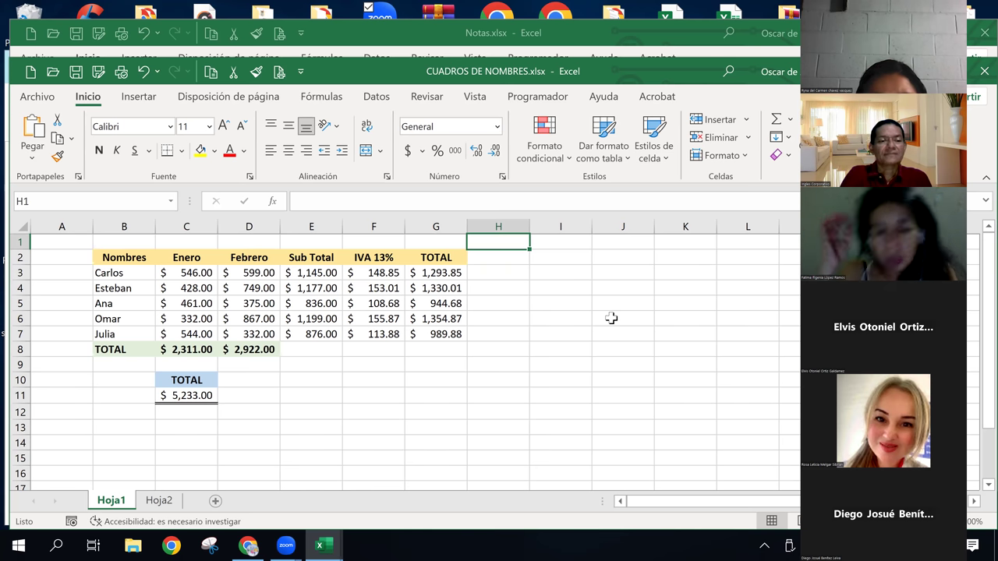
key(Down)
key(Down)
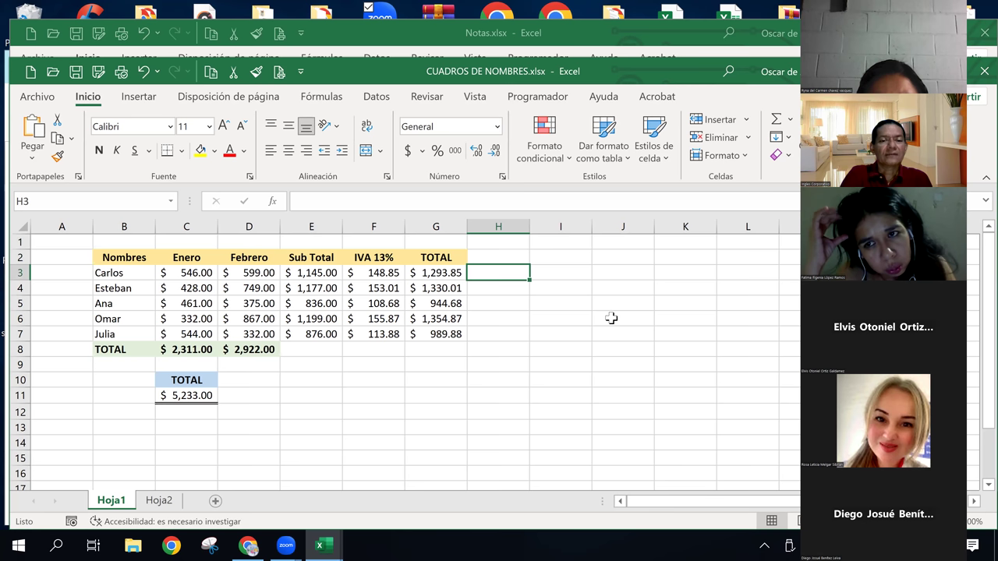
key(Up)
key(Up)
key(Left)
key(Left)
key(Left)
key(Left)
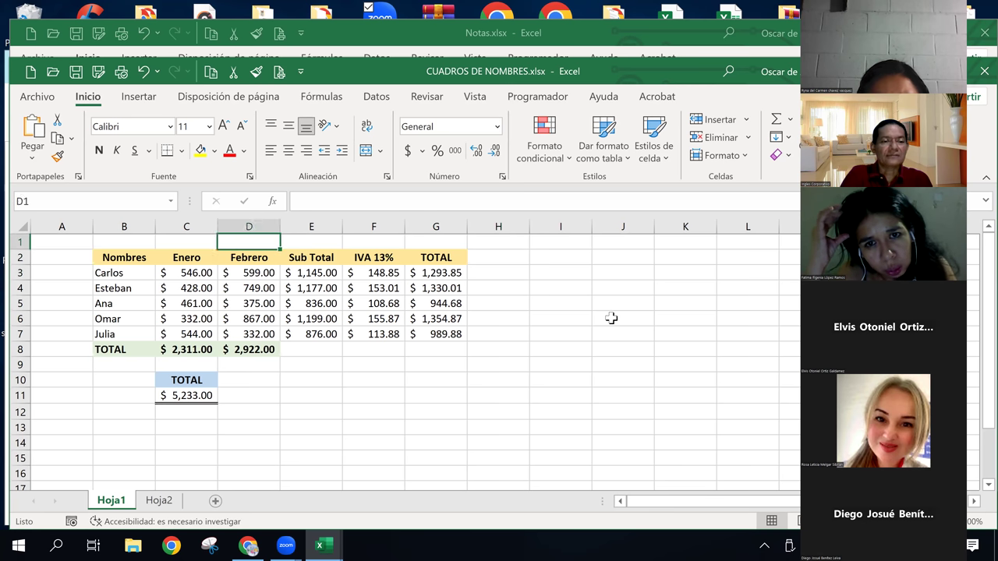
key(Left)
key(Left)
key(ctrl+plus)
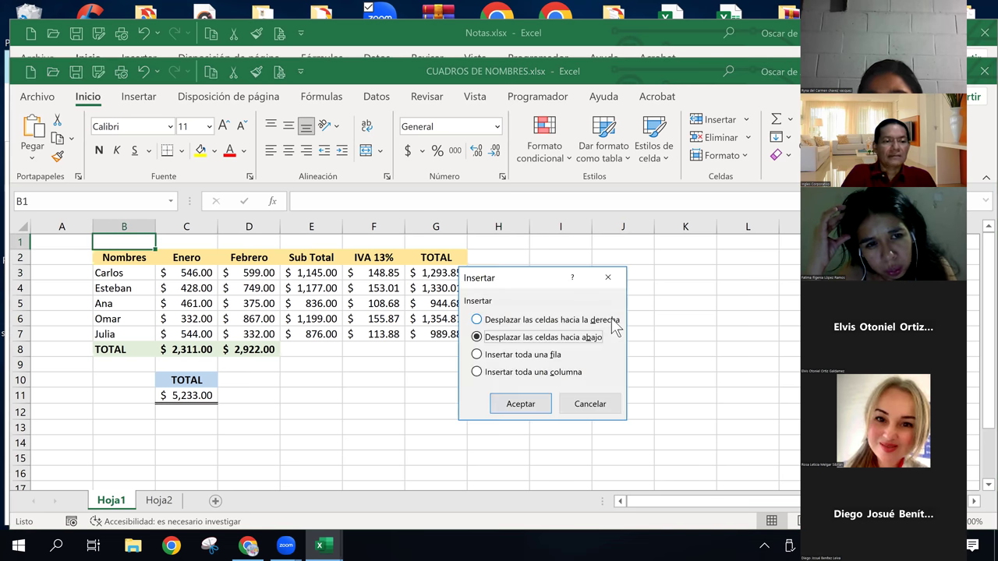
click(505, 355)
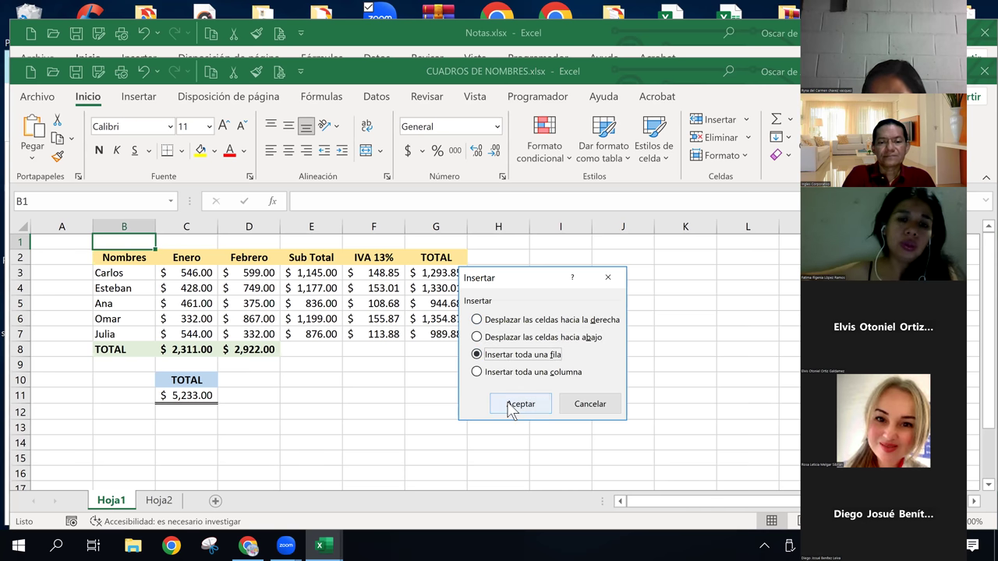
click(513, 407)
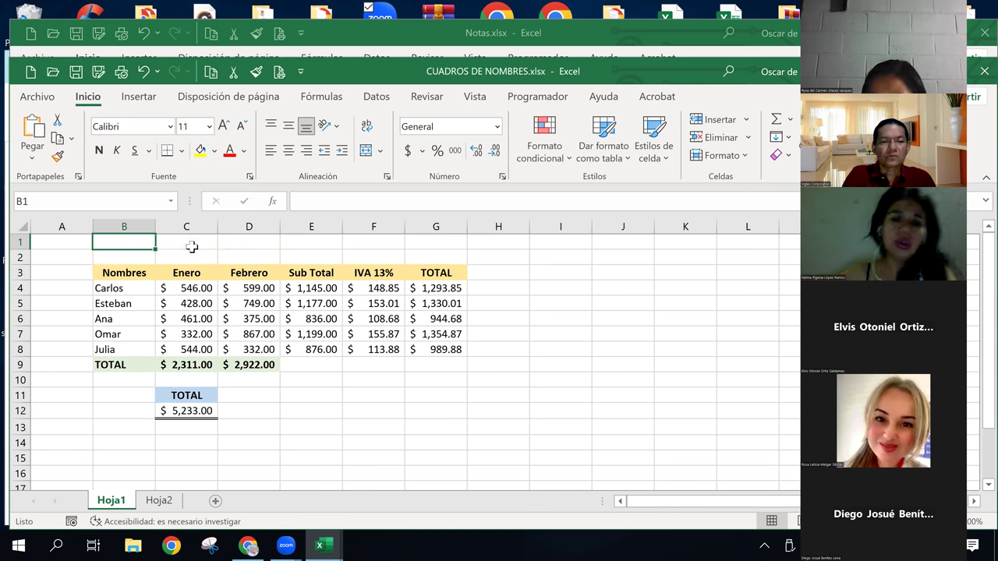
right_click(21, 241)
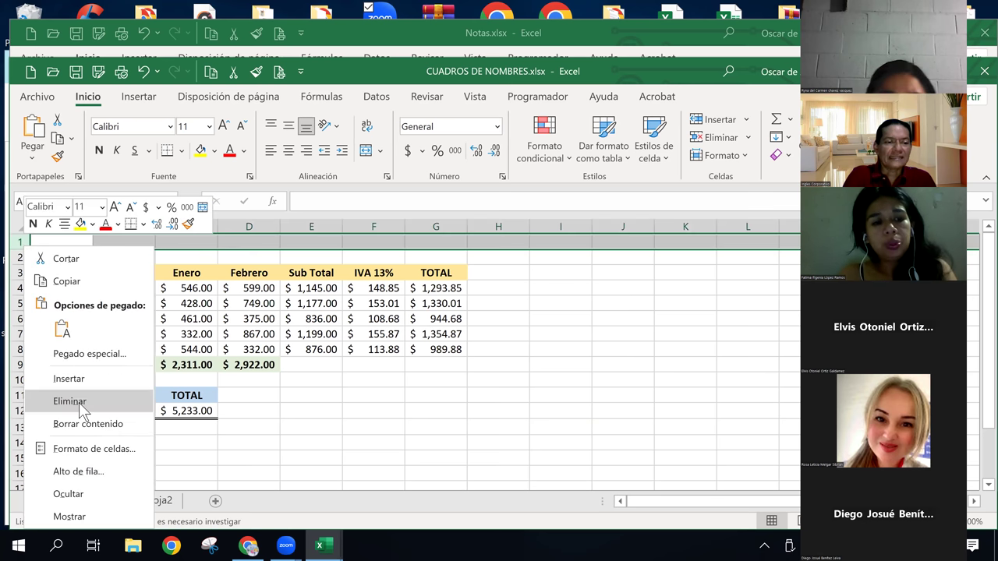
click(292, 243)
click(292, 241)
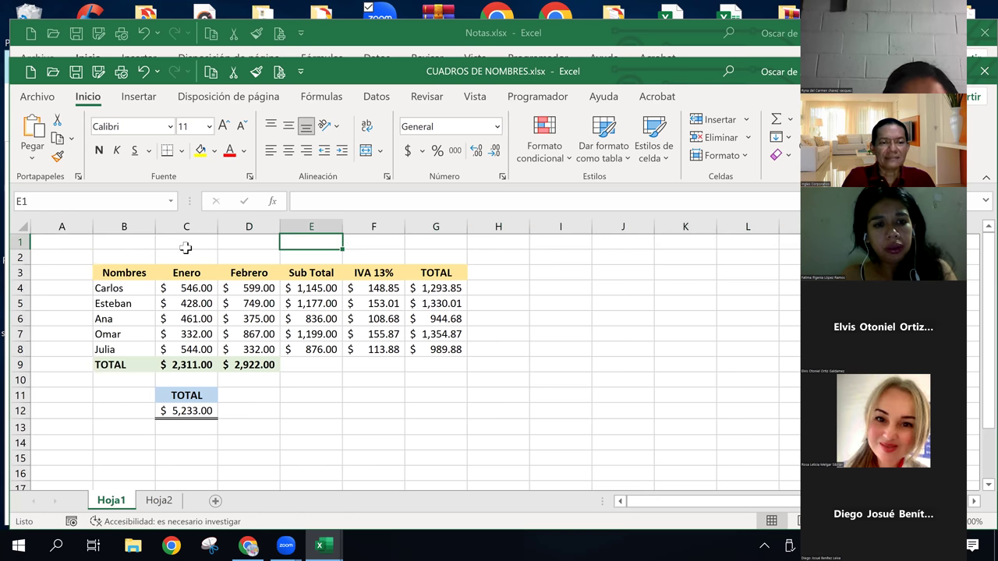
click(537, 327)
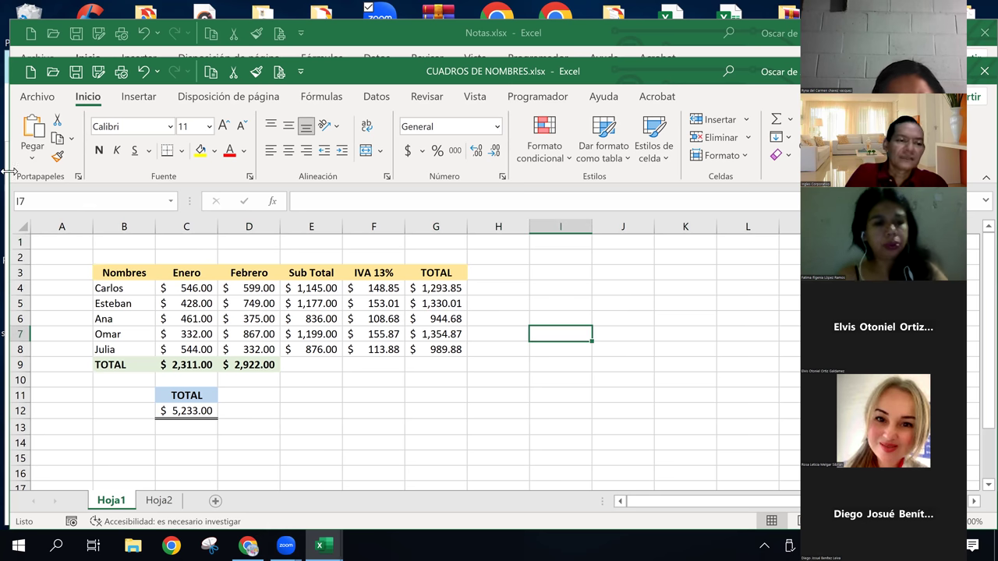
right_click(22, 242)
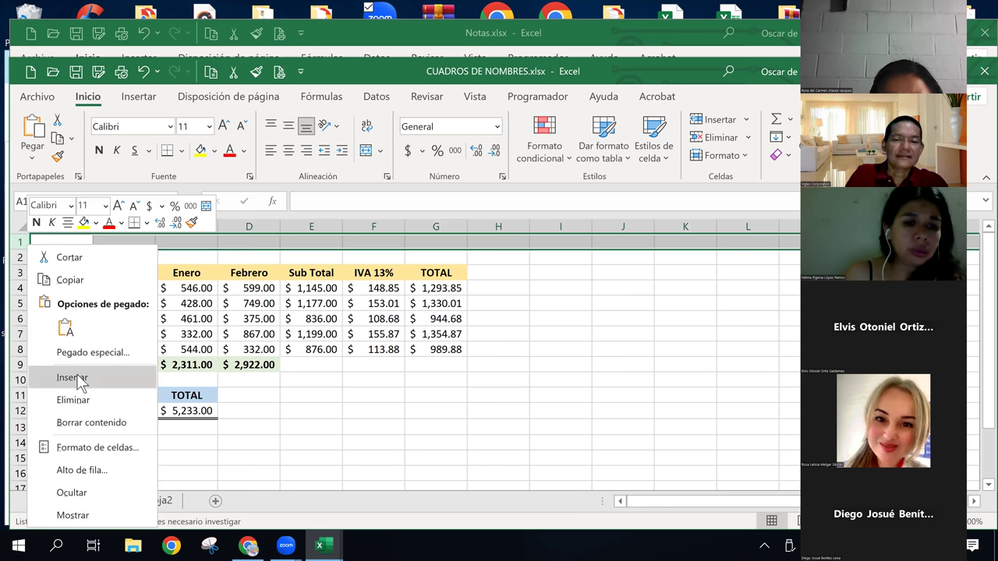
click(492, 274)
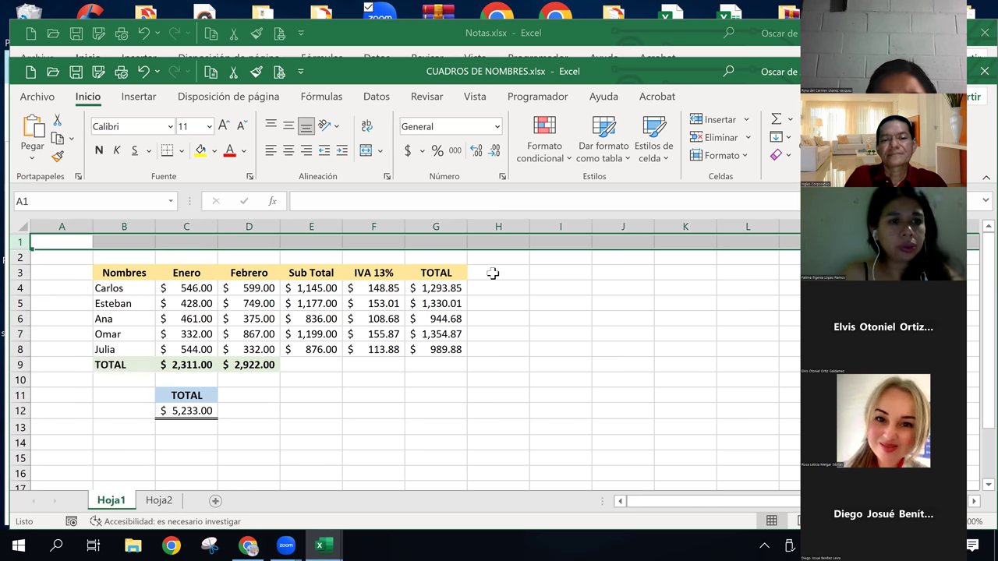
click(493, 273)
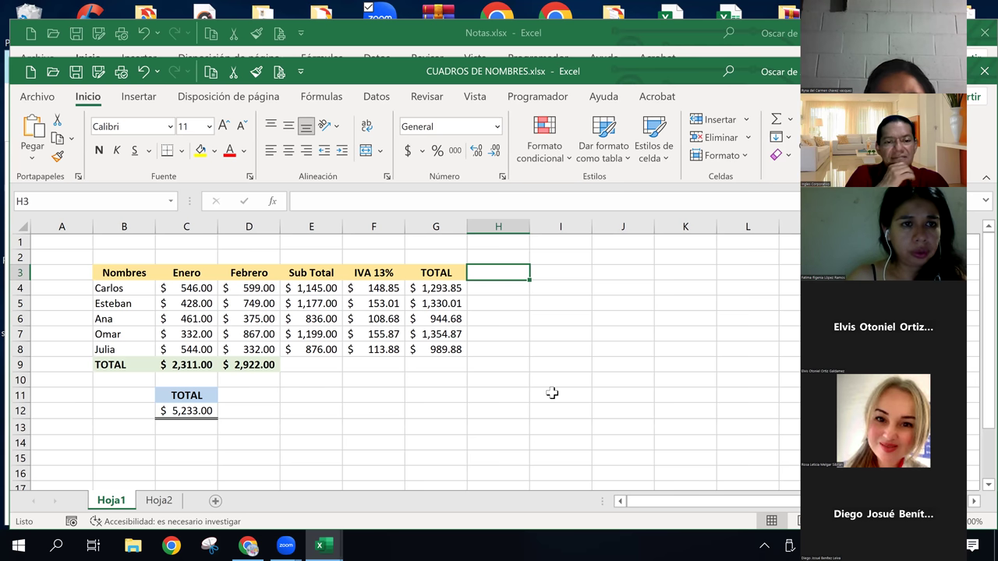
key(Up)
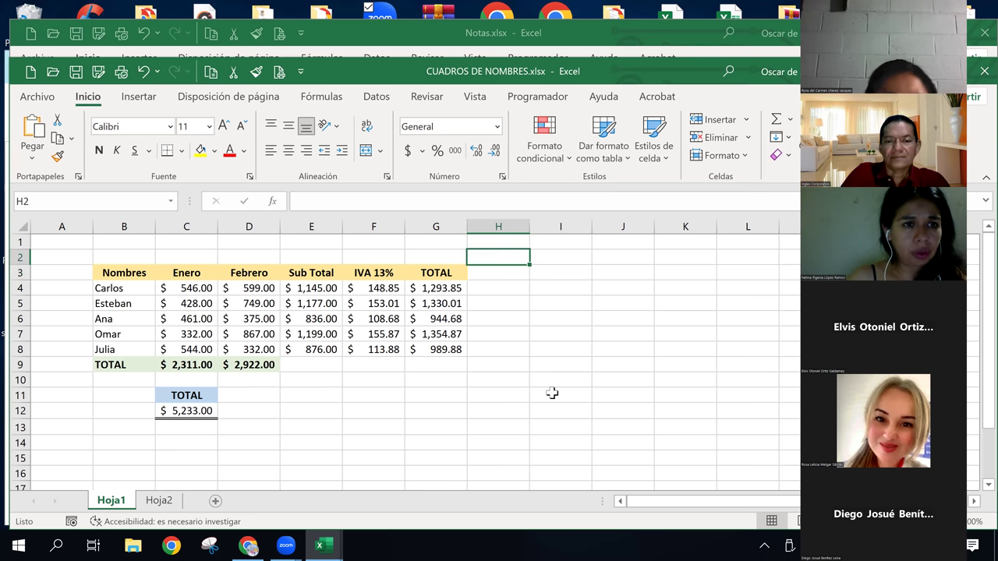
key(Up)
key(Left)
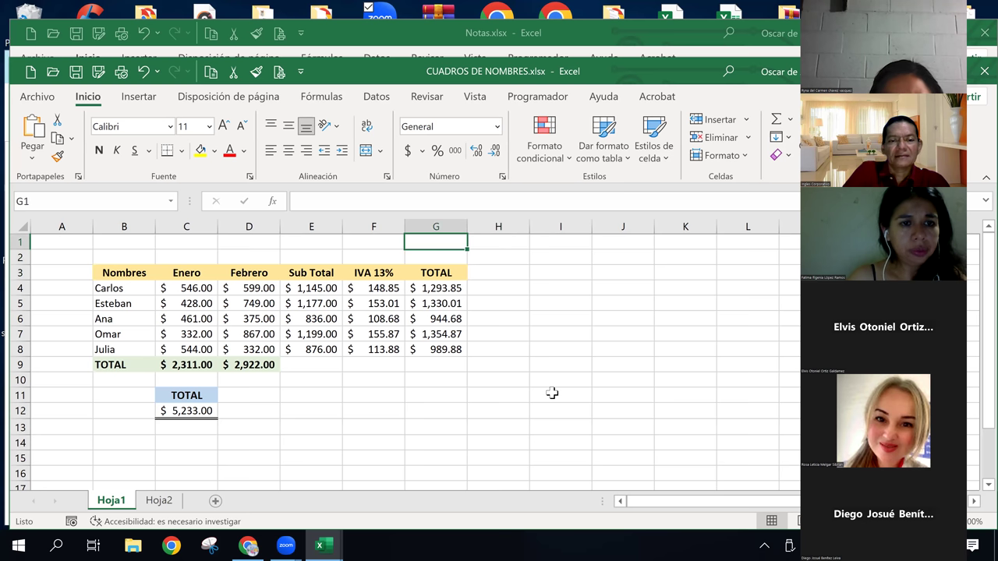
key(Left)
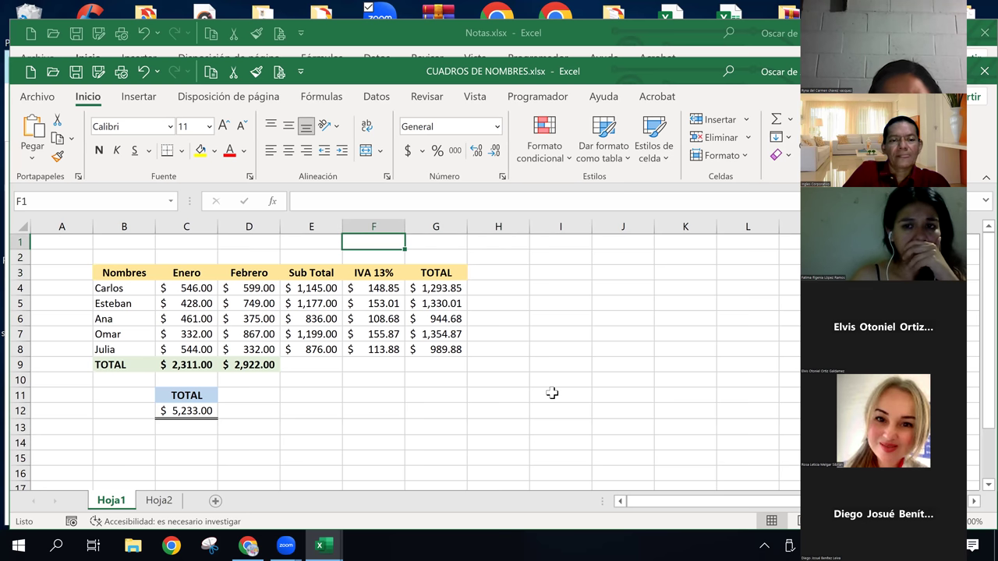
key(Left)
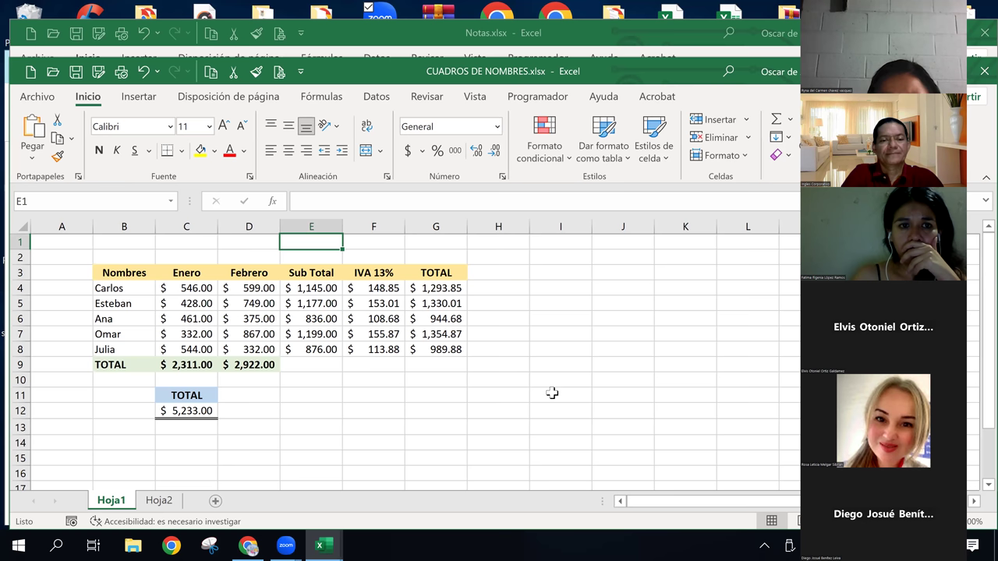
key(Left)
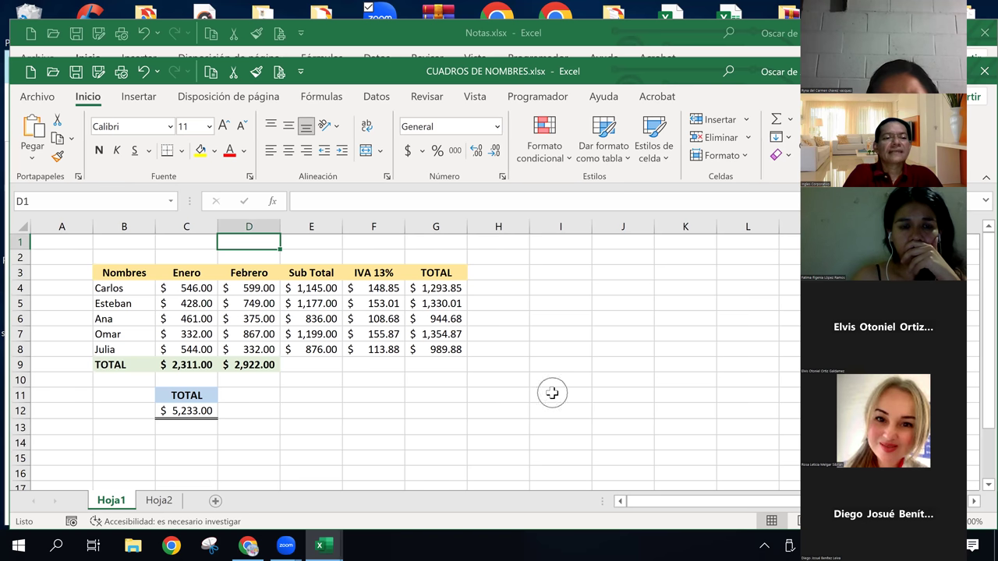
key(Left)
key(Left)
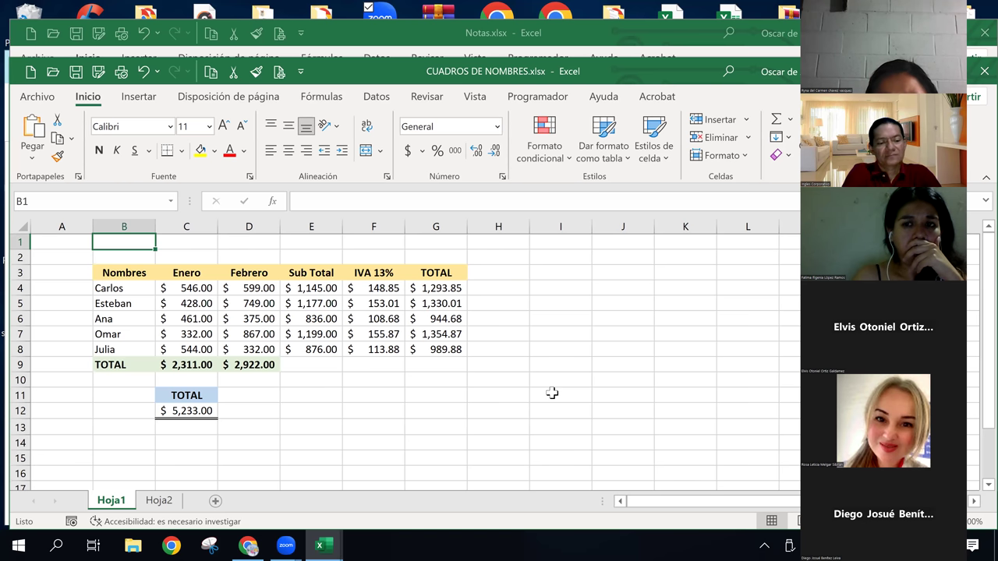
Step: Enter the title 'VENTAS DE ENE Y FEB/2023' in B1 above the sales table
text(VENT)
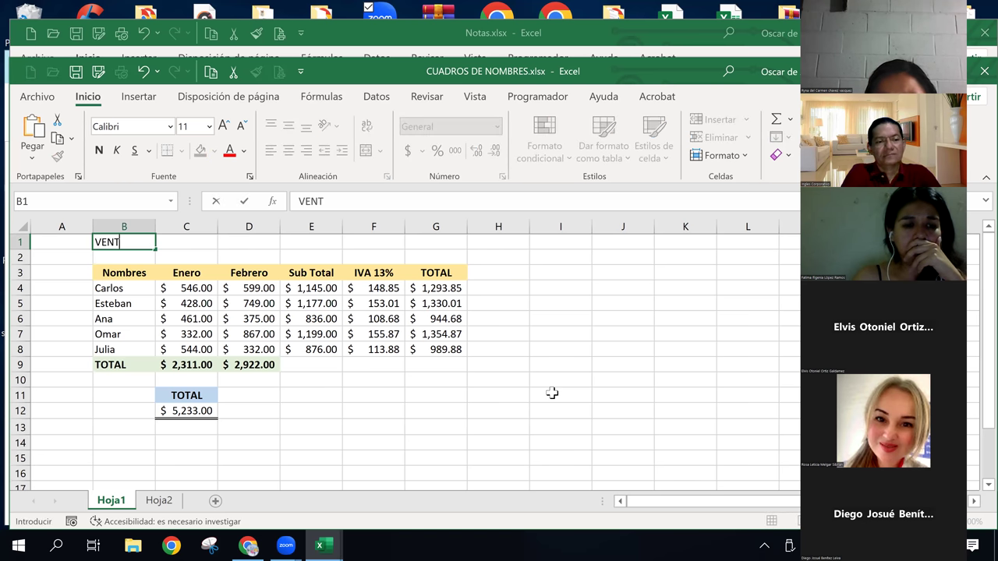
text(AS DE ENERO Y FEBR)
key(BackSpace)
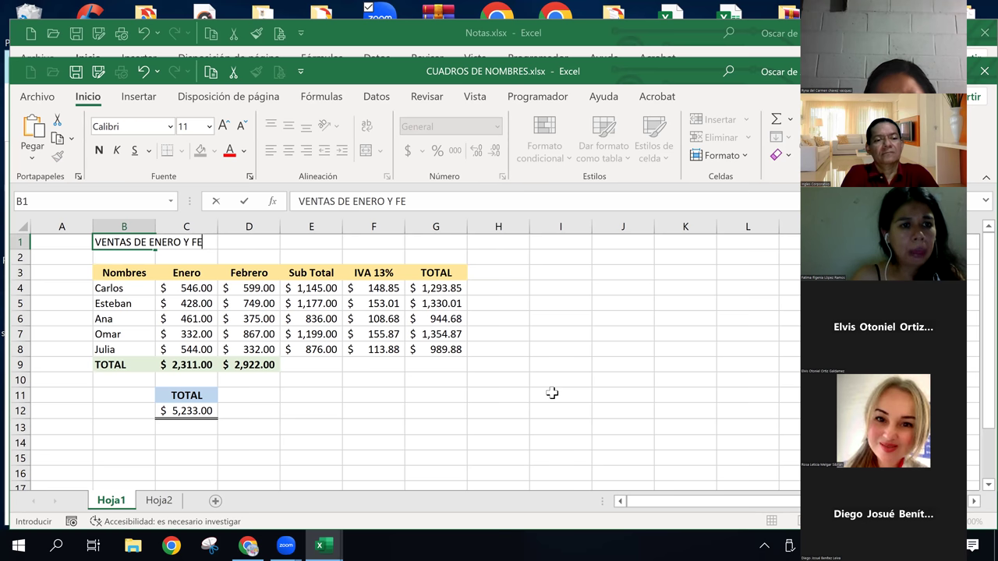
key(BackSpace)
key(BackSpace)
key(BackSpace)
key(BackSpace)
key(BackSpace)
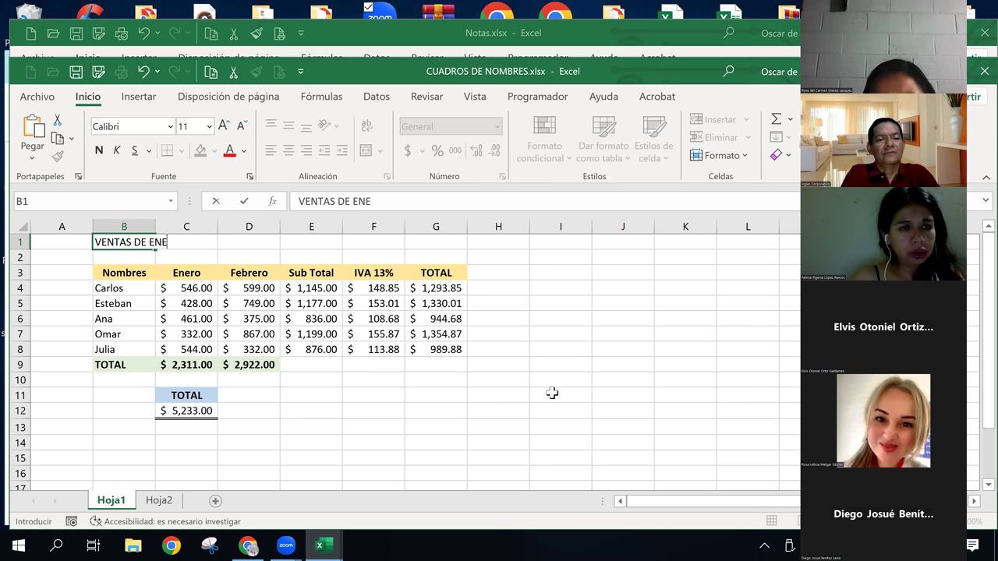
text(YFEB/)
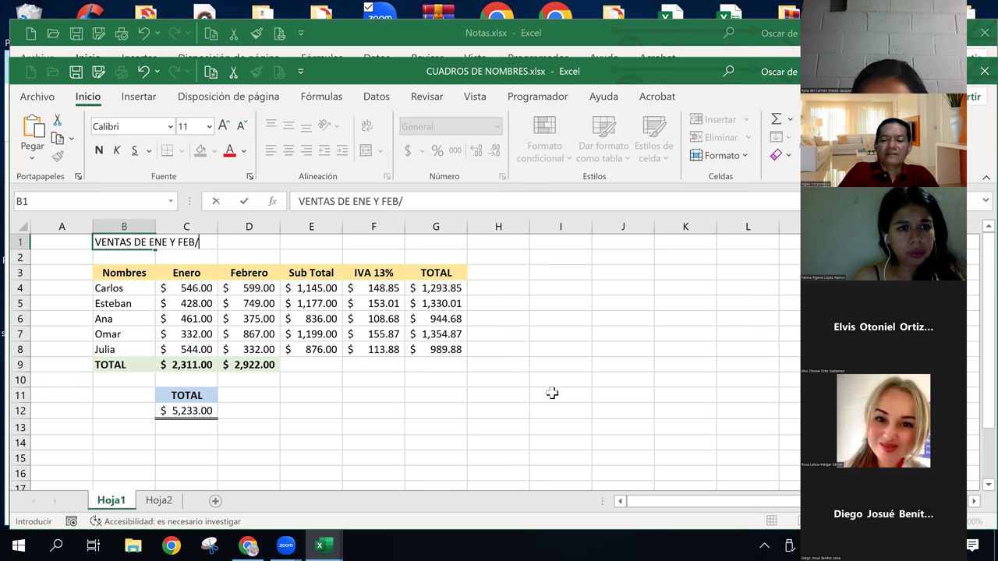
text(2023)
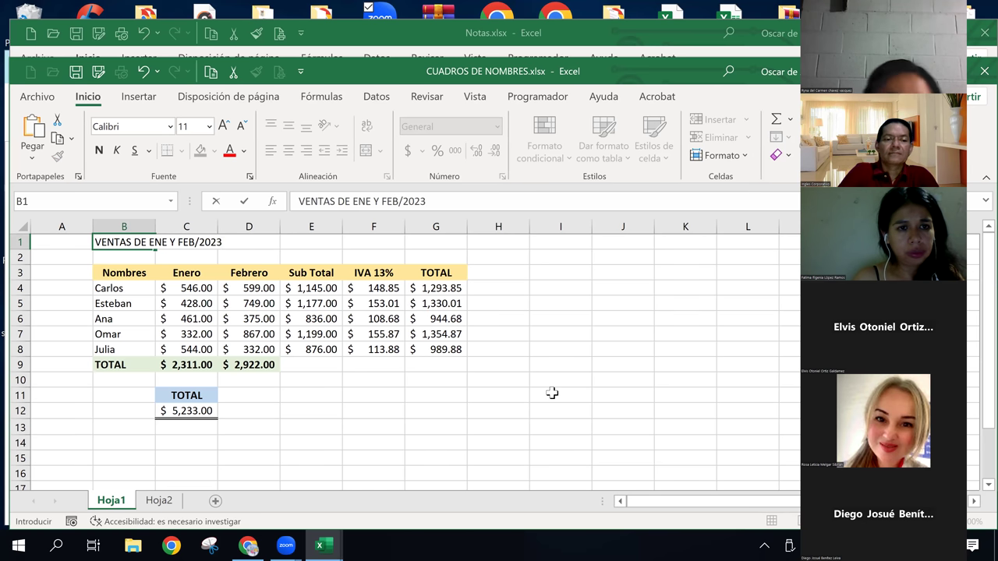
key(Return)
key(Up)
key(Right)
key(Right)
key(Right)
key(Right)
key(Left)
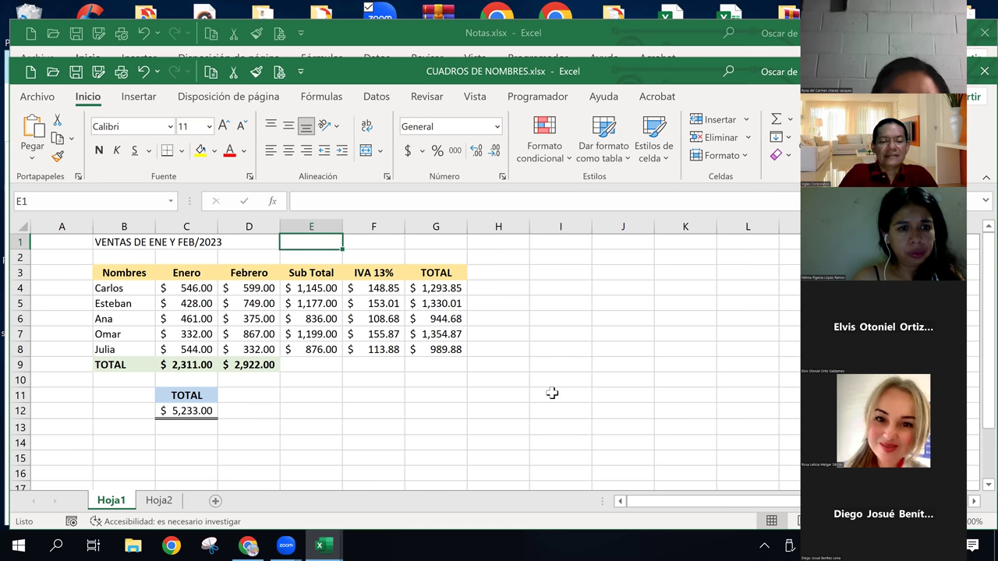
Step: Write the note 'Si las ventas totales son >=1150 aplicar descuento:' in E1 and 15 in I1
text(Si)
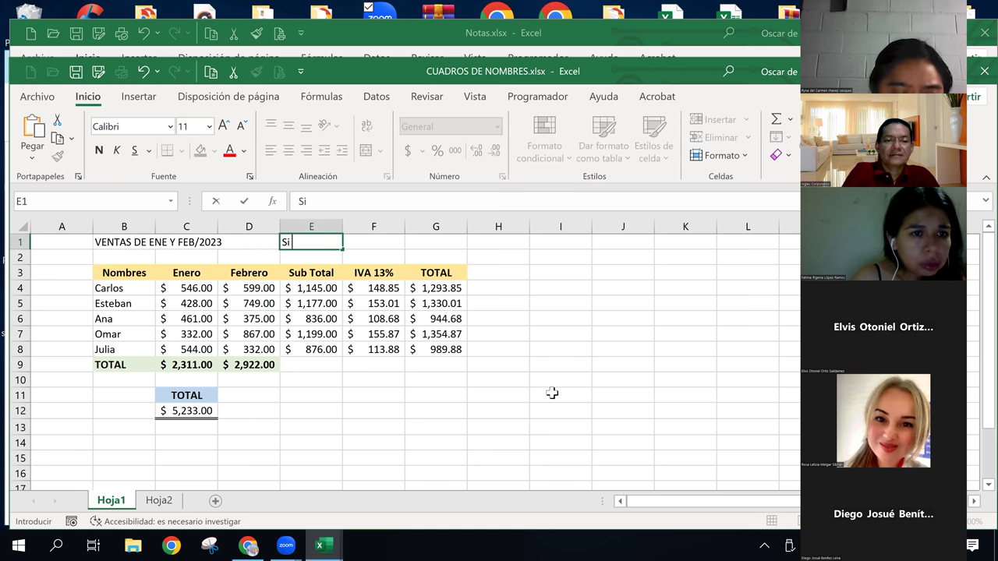
text( las ventas t)
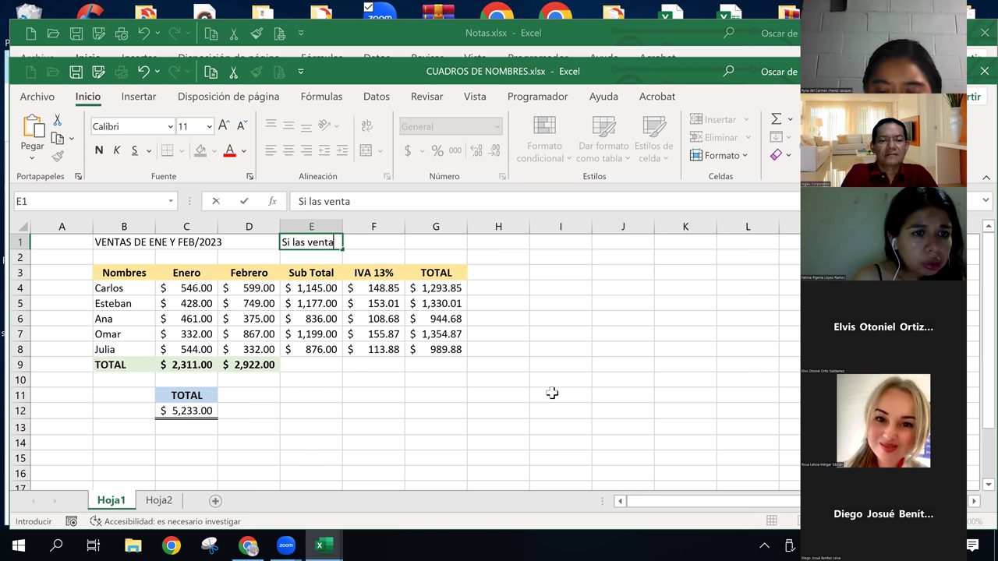
text(oa)
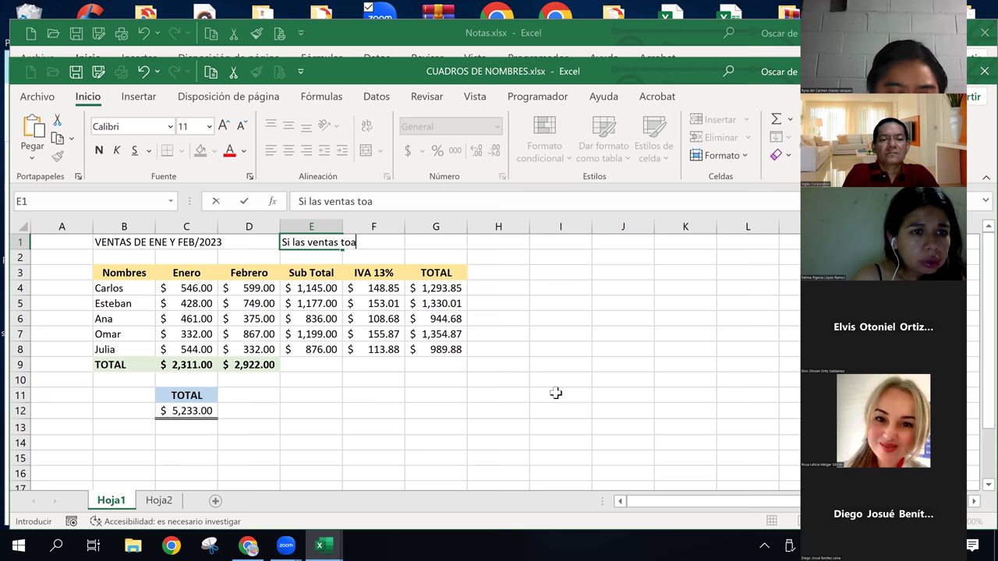
key(BackSpace)
text(ta)
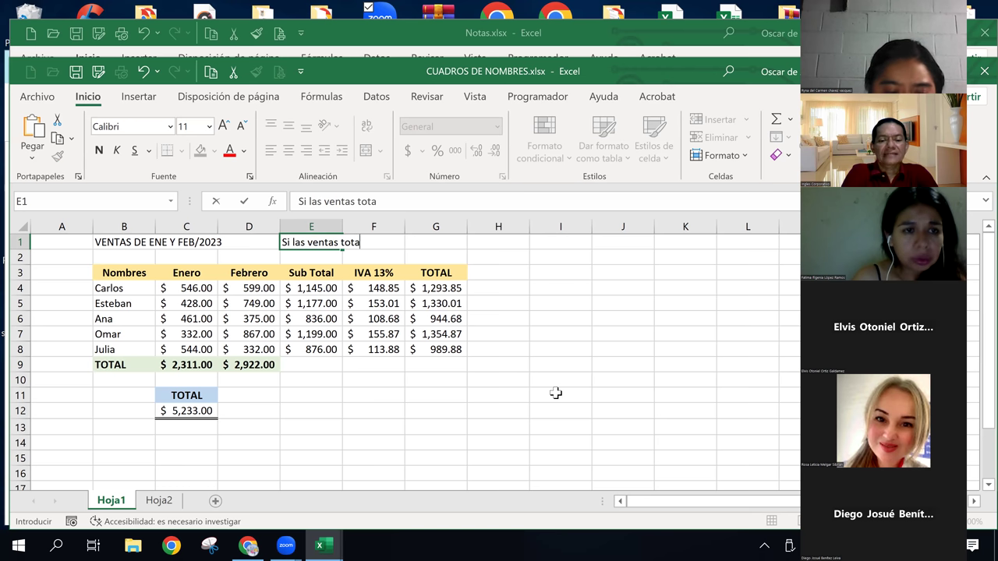
text(les son <)
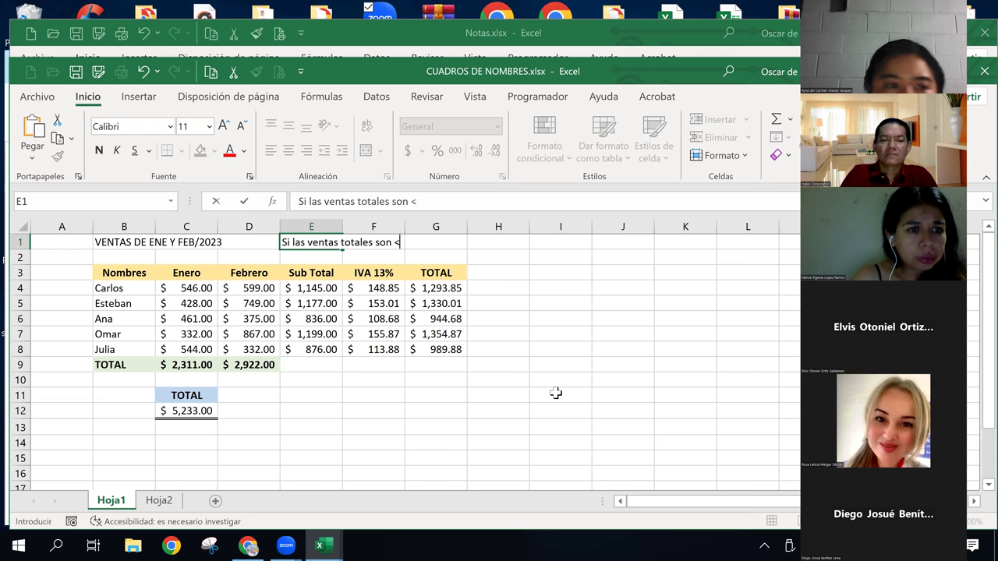
key(BackSpace)
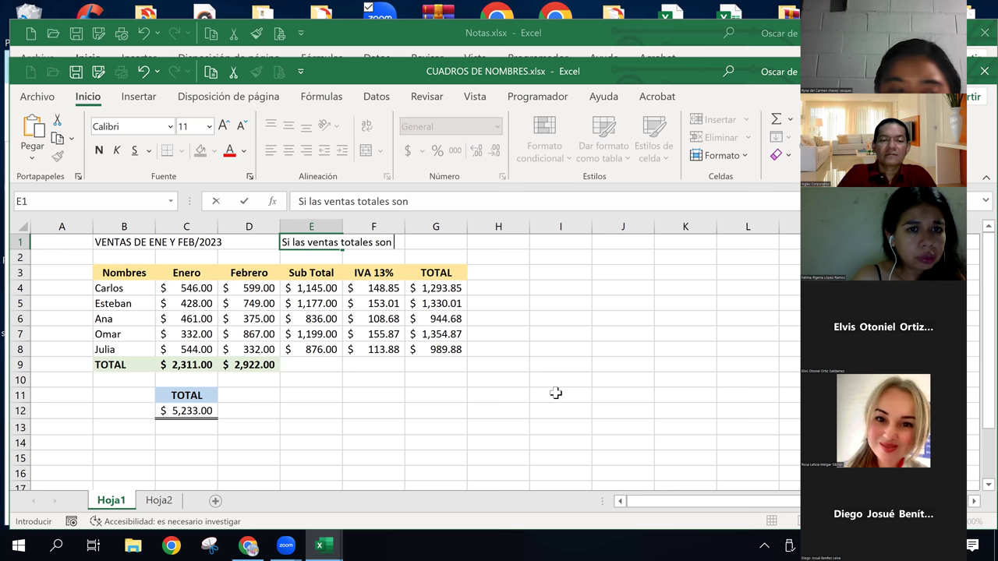
text(>=)
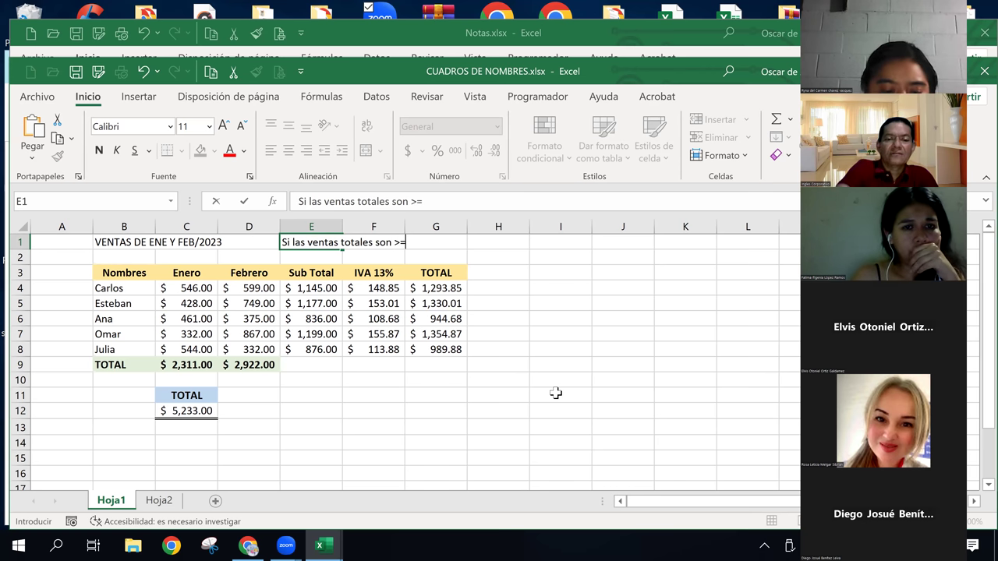
text(1)
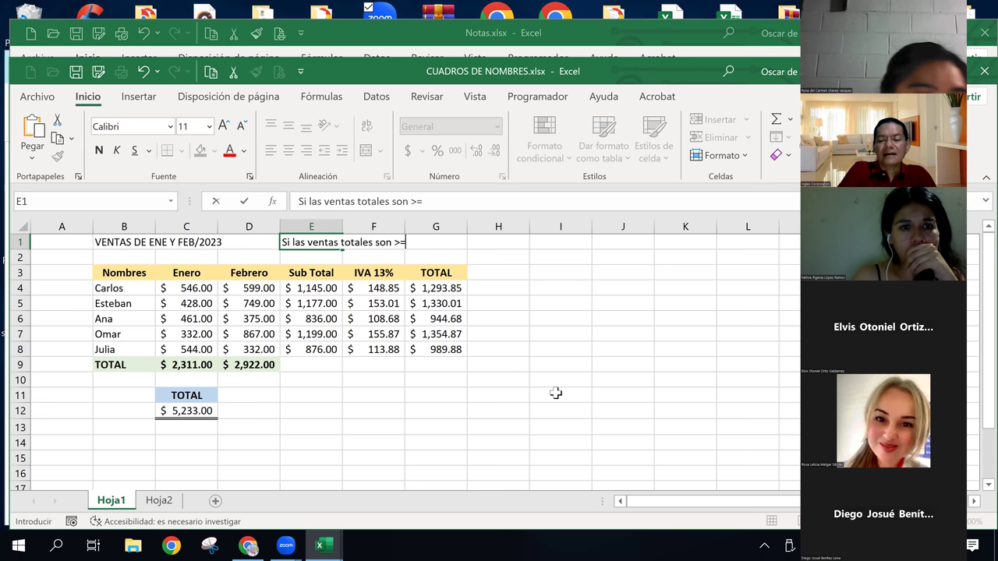
text(15)
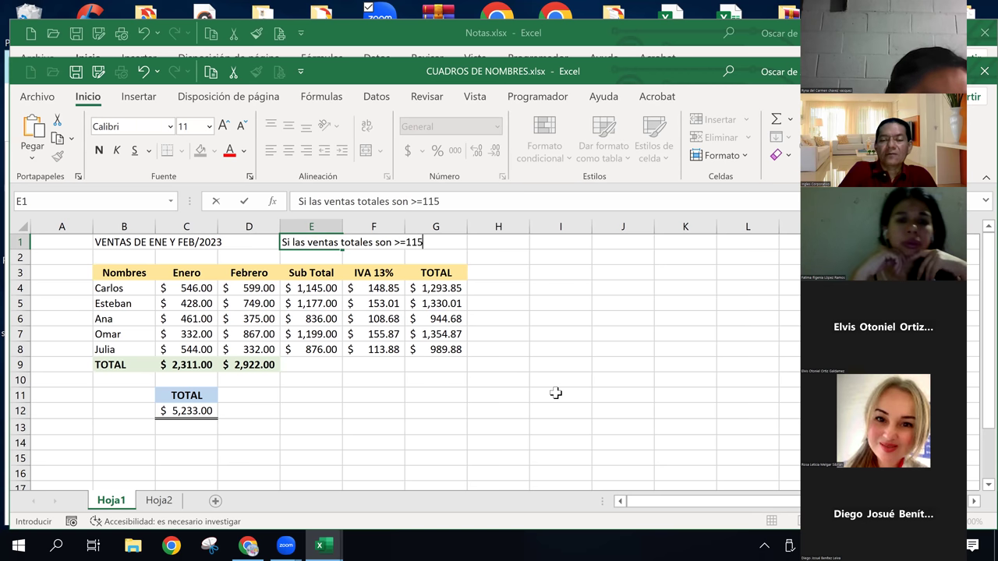
text(0 )
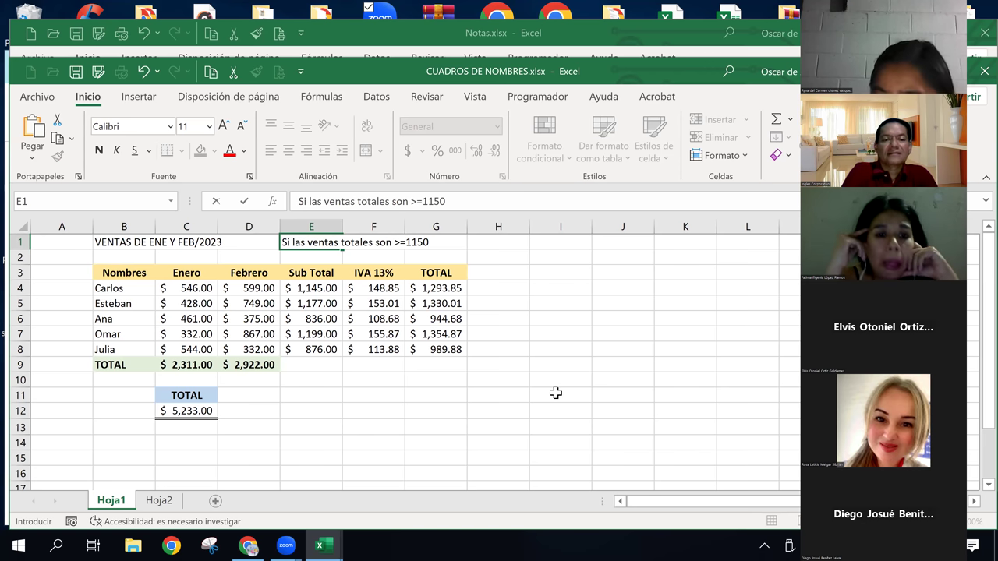
text( icar)
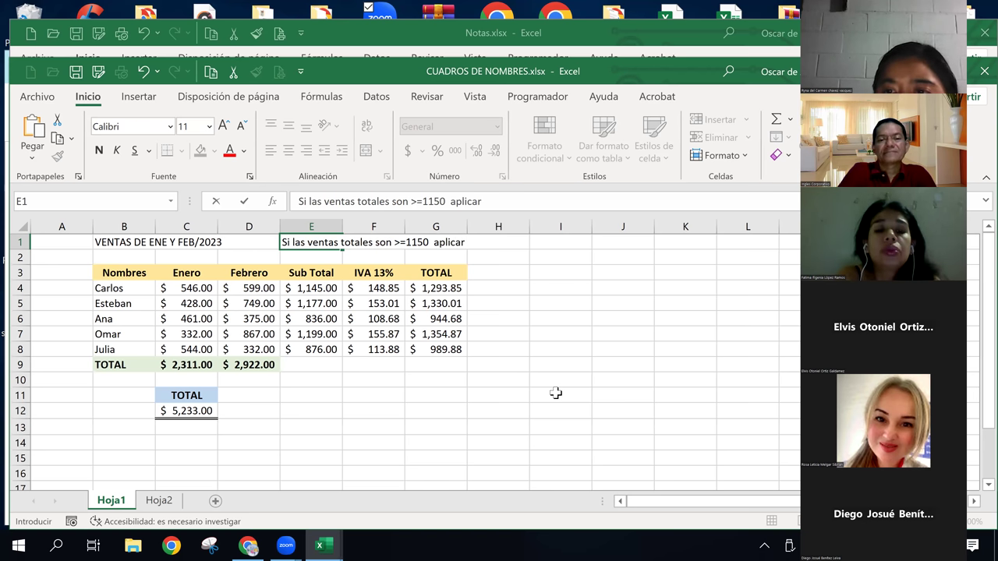
text(e¿)
text(descuen)
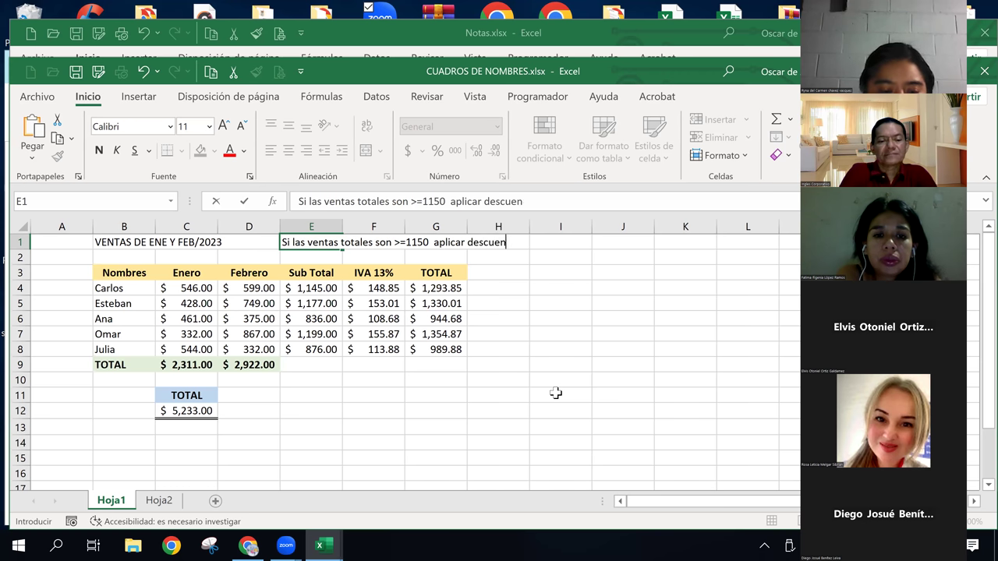
text(:)
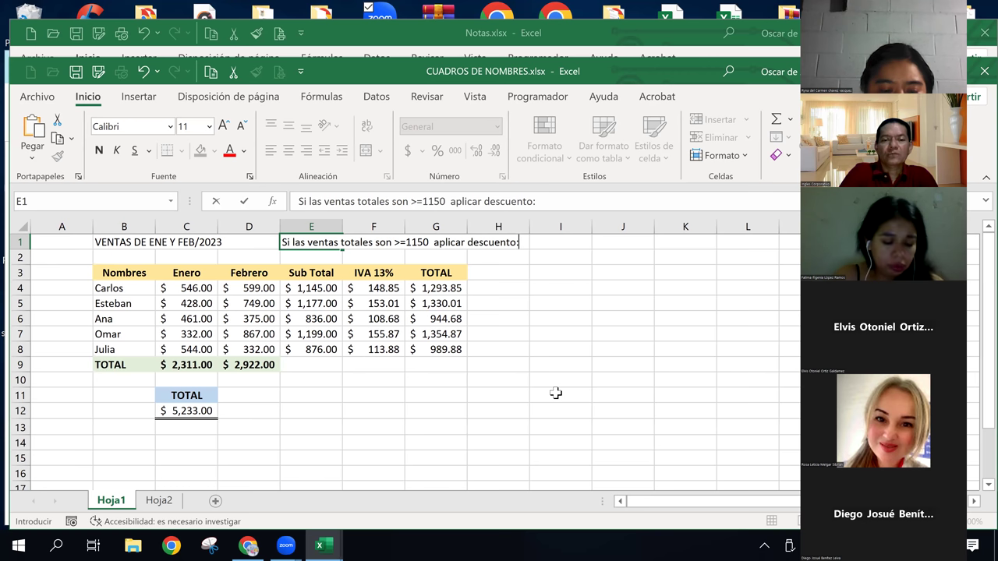
key(Right)
key(Right)
key(Right)
key(Right)
key(Right)
key(Left)
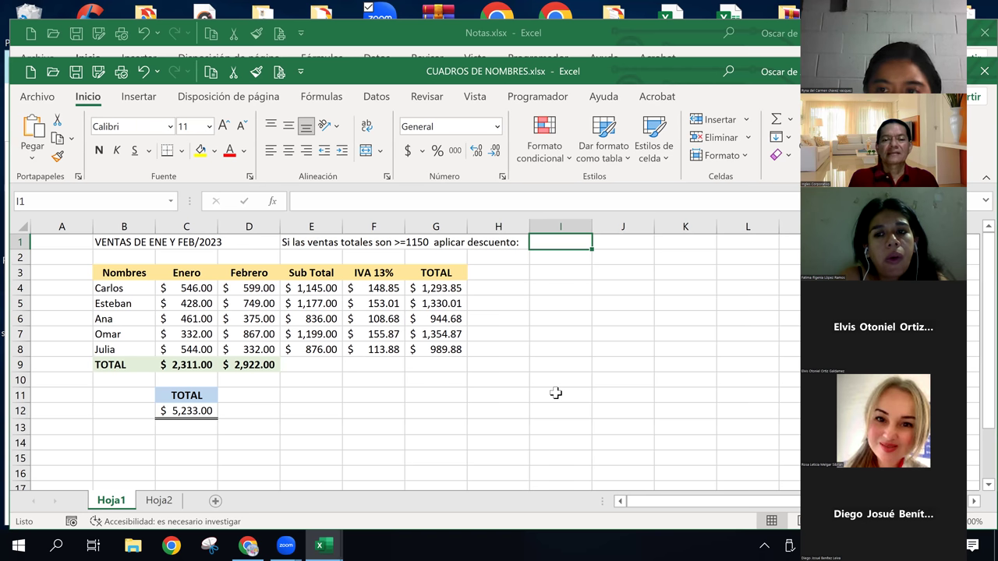
text(15)
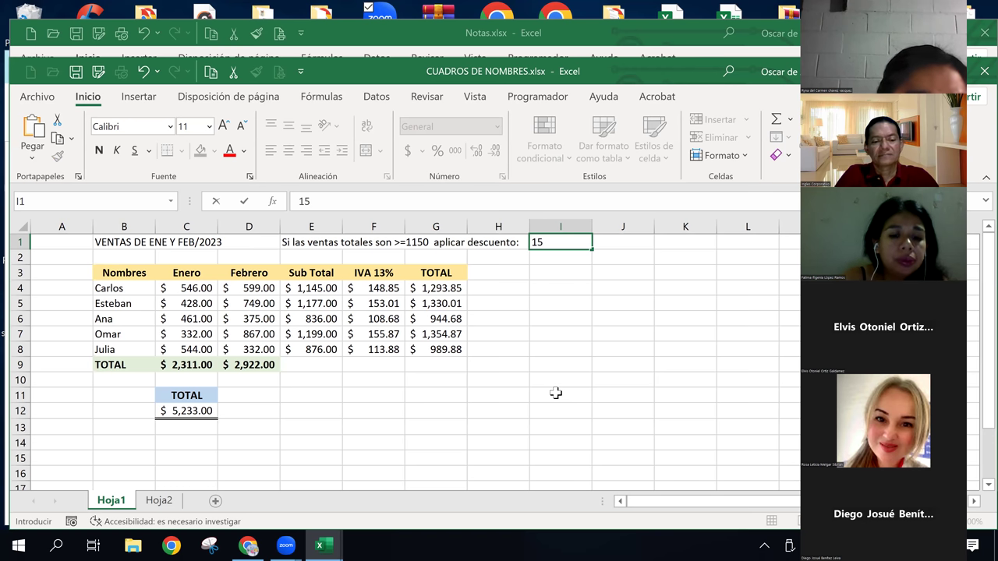
key(ctrl+Return)
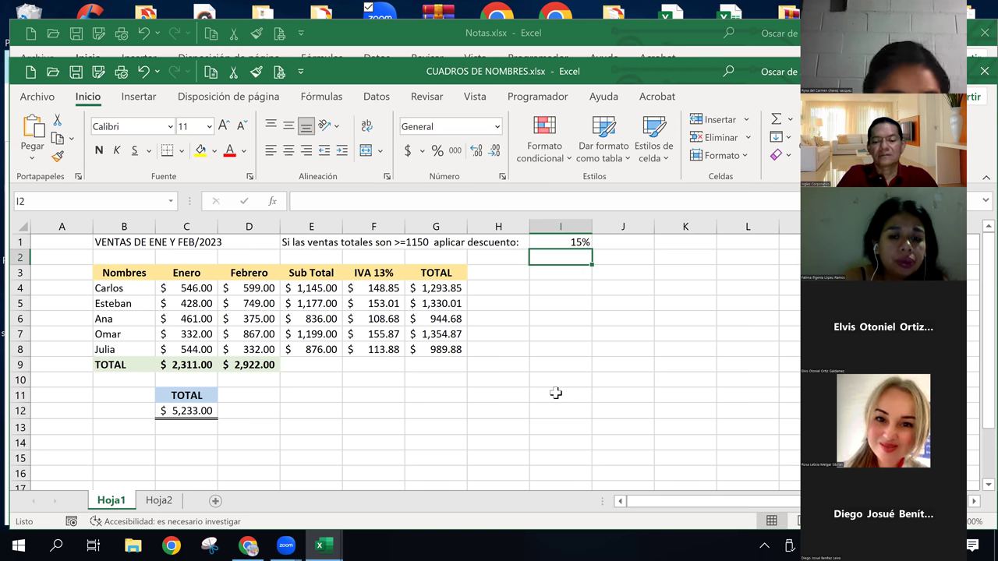
Step: Replace the TOTAL header in G3 with 'Total S/Desc.'
key(Down)
key(Down)
key(Down)
key(Down)
key(Up)
key(Up)
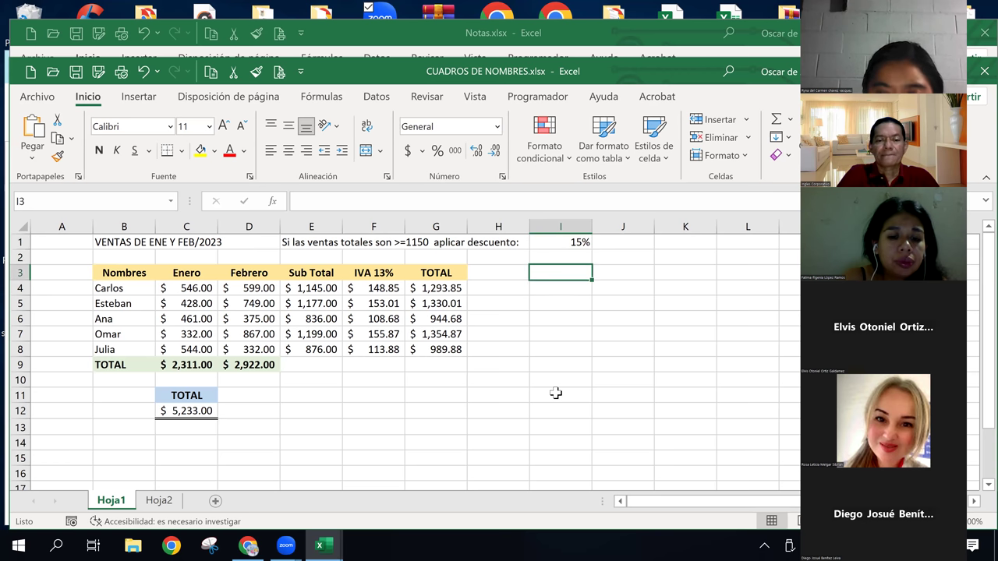
key(Left)
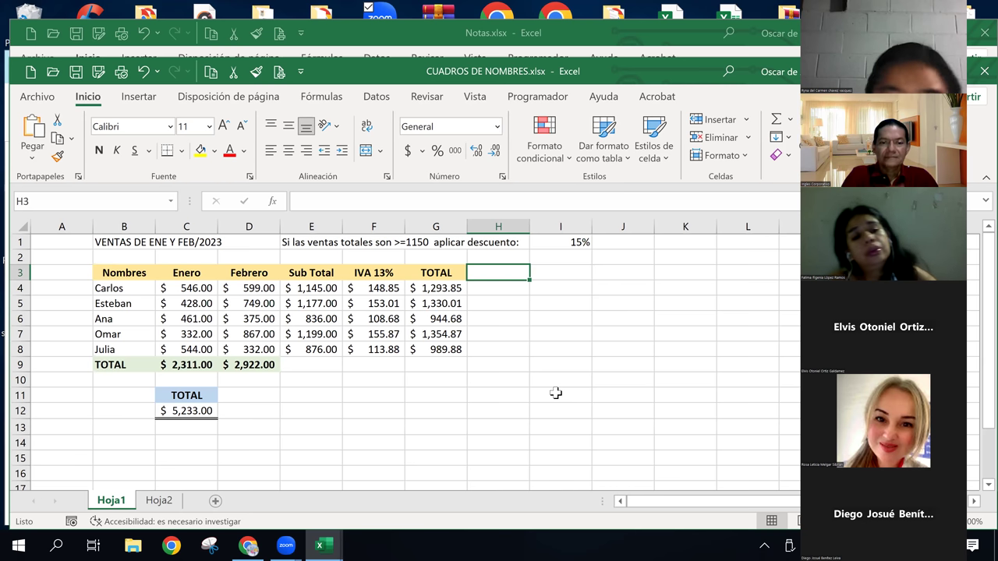
key(Left)
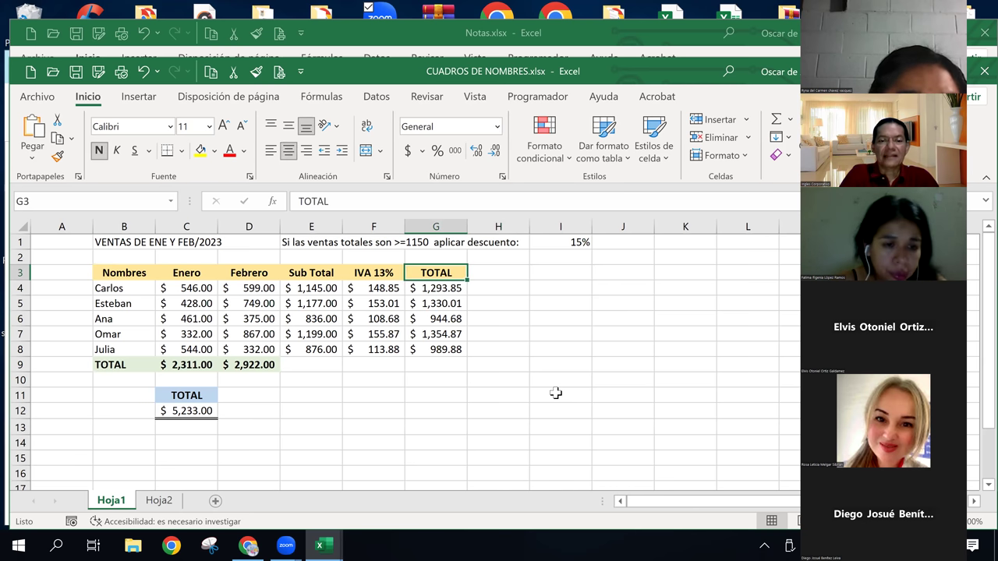
text(tot)
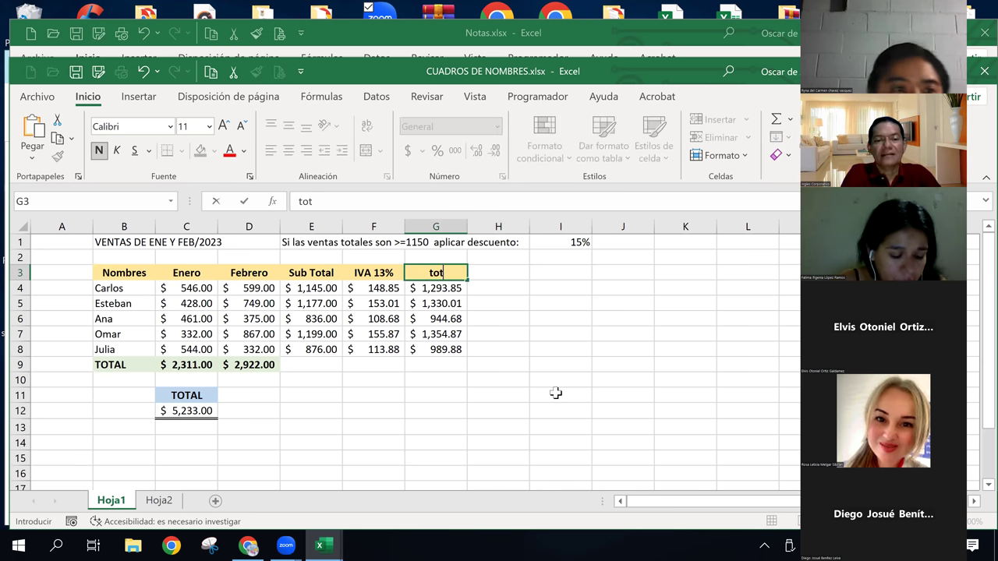
key(BackSpace)
key(BackSpace)
key(BackSpace)
text(Total S)
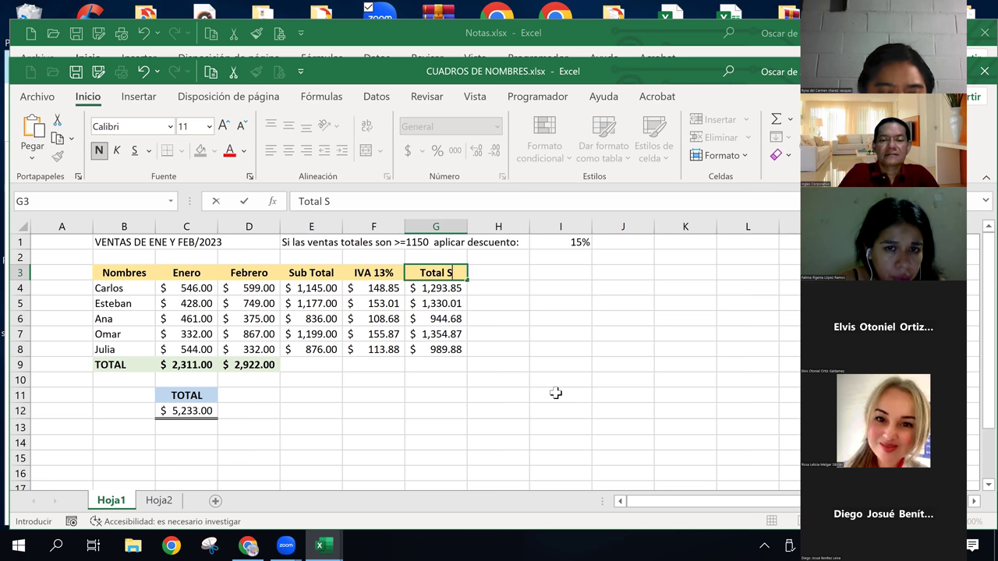
text(/D)
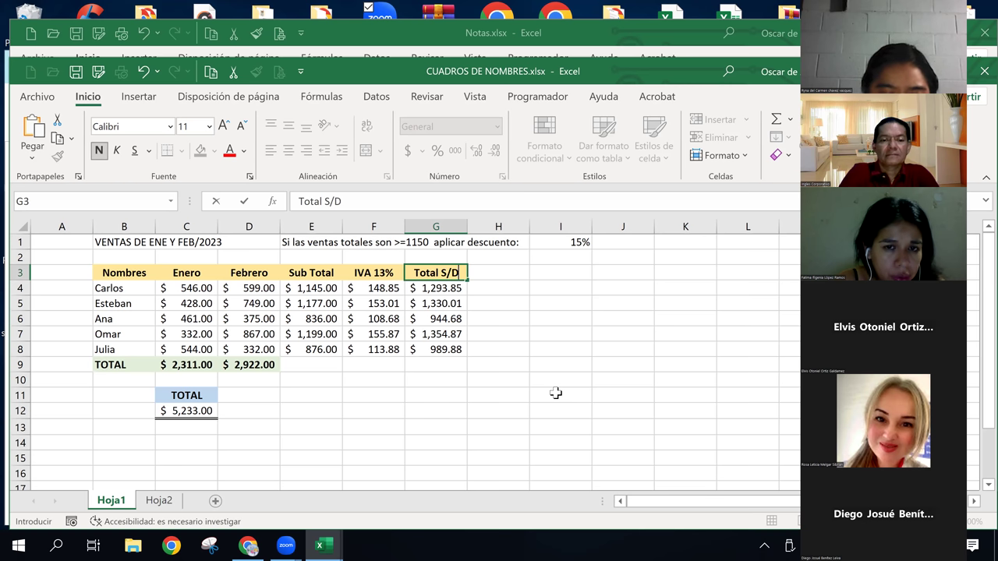
text(esc)
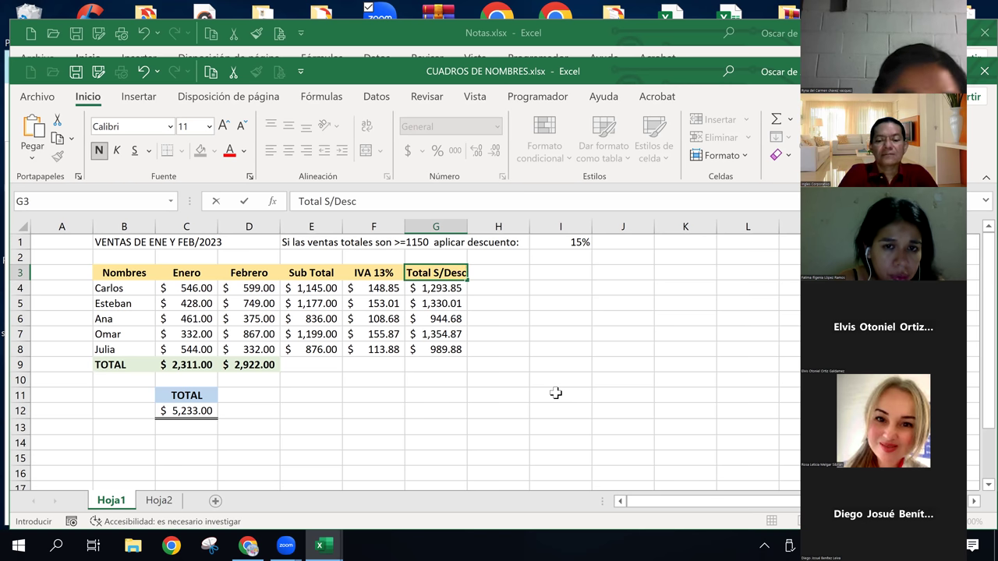
text(.)
key(Return)
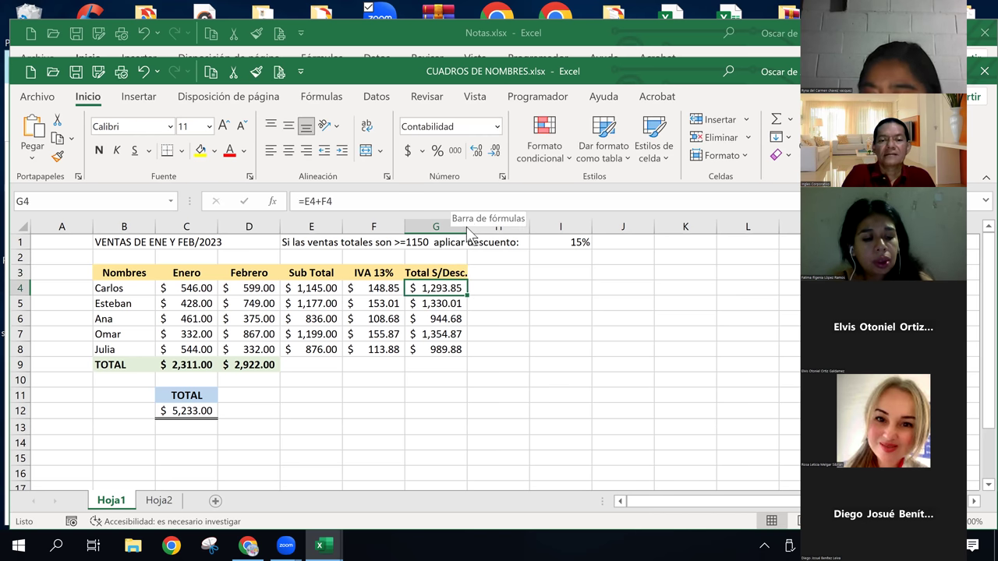
Step: Widen column G and enter the Descuento header in H3
click(482, 348)
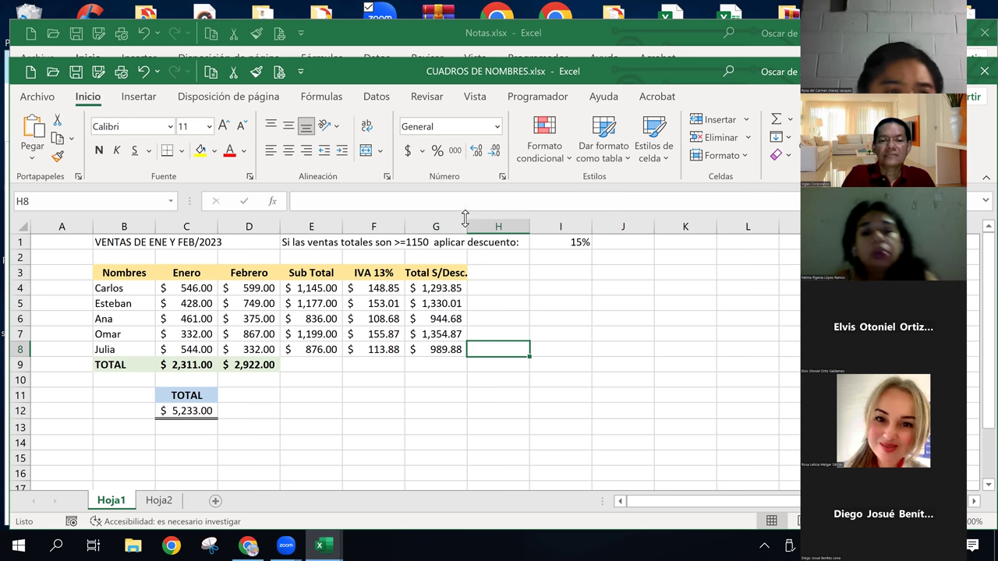
drag(467, 226, 484, 227)
click(504, 273)
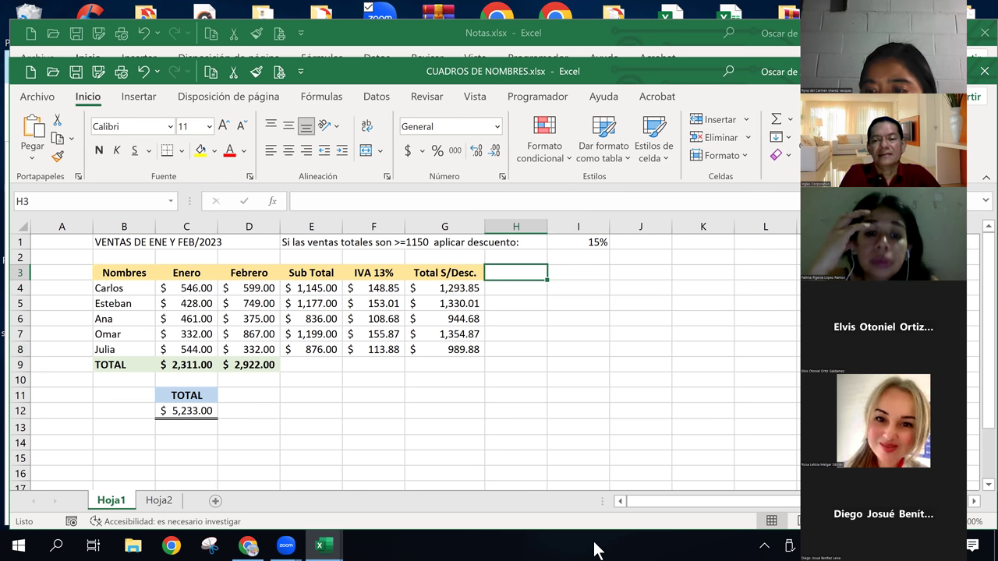
text(des)
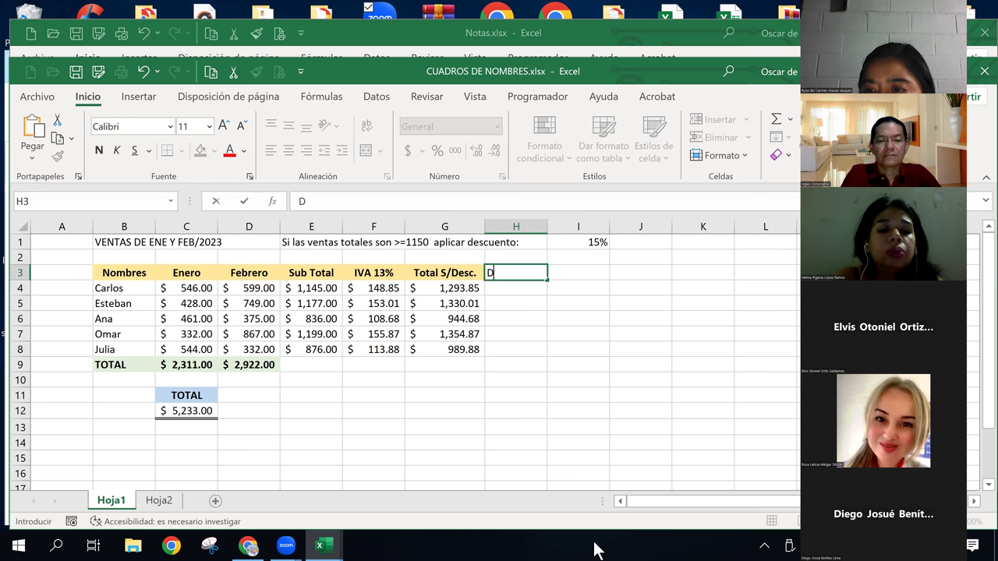
text(cuento)
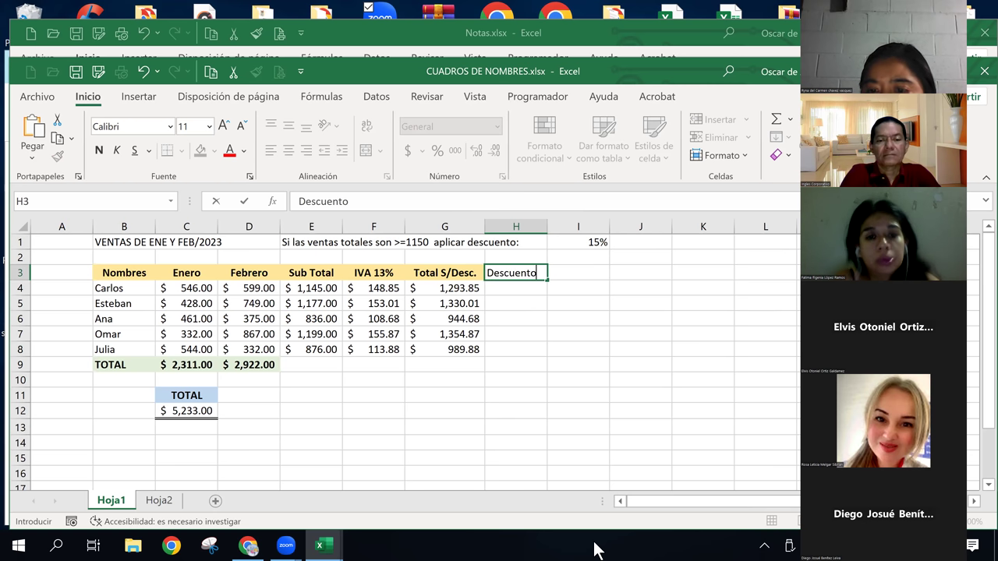
key(Tab)
key(Down)
key(Down)
key(Left)
key(Up)
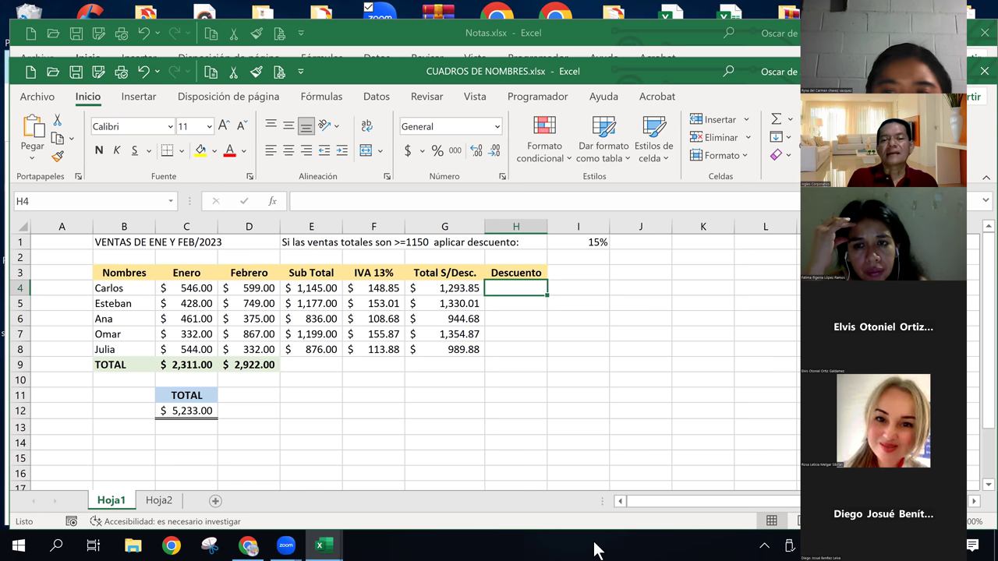
text(=)
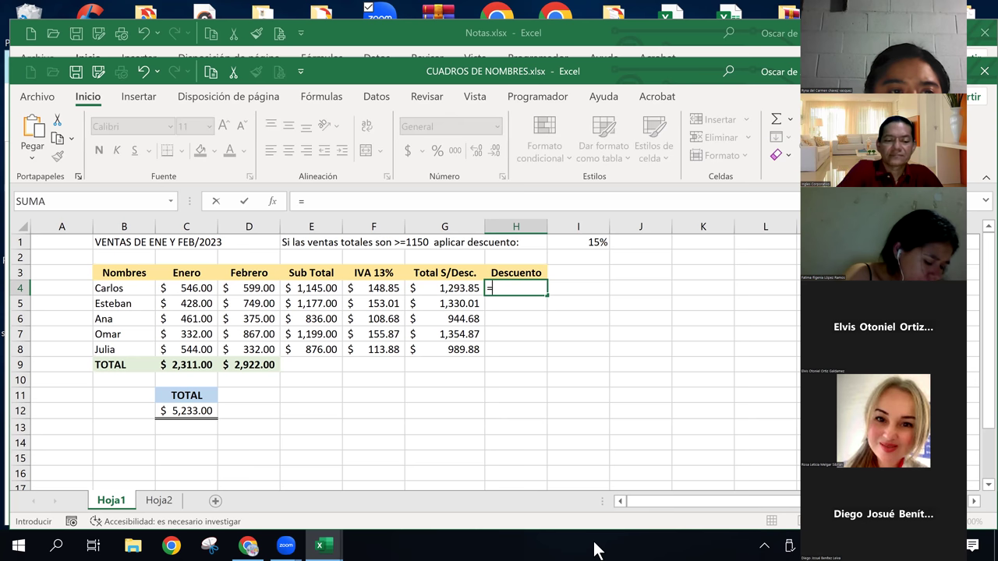
text(si)
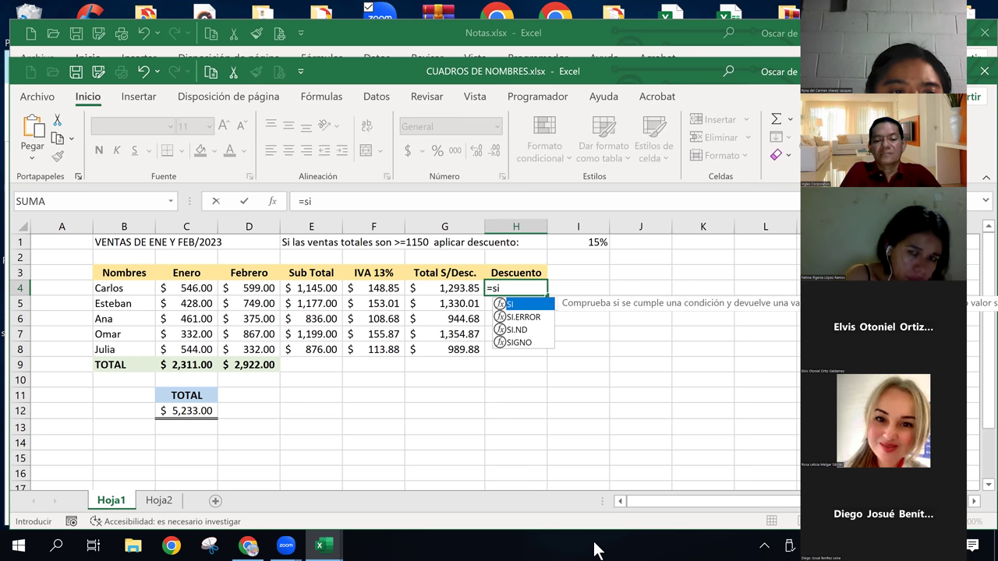
text(()
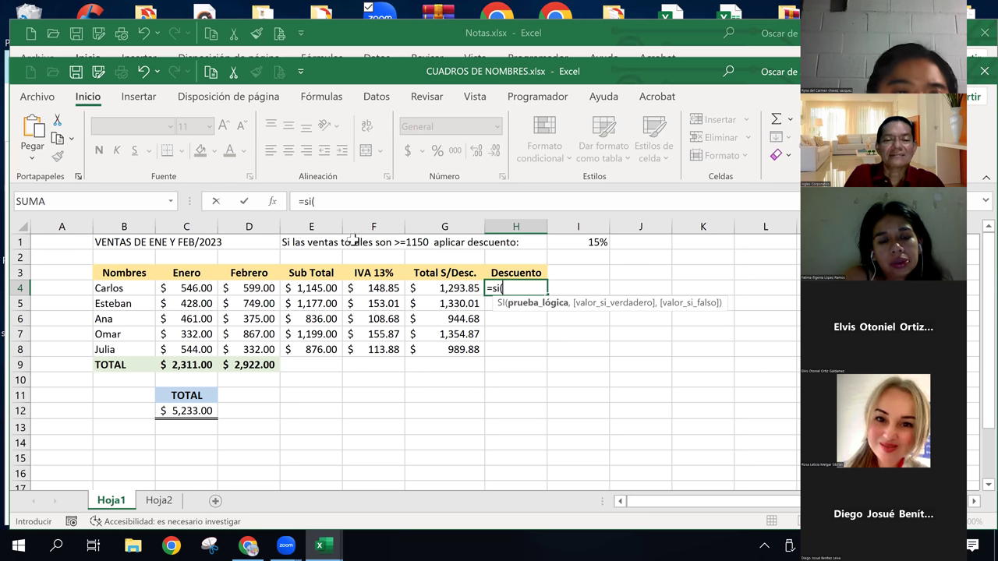
key(Escape)
Step: In the E1 note, shorten 'ventas' to 'vta.'
double_click(303, 239)
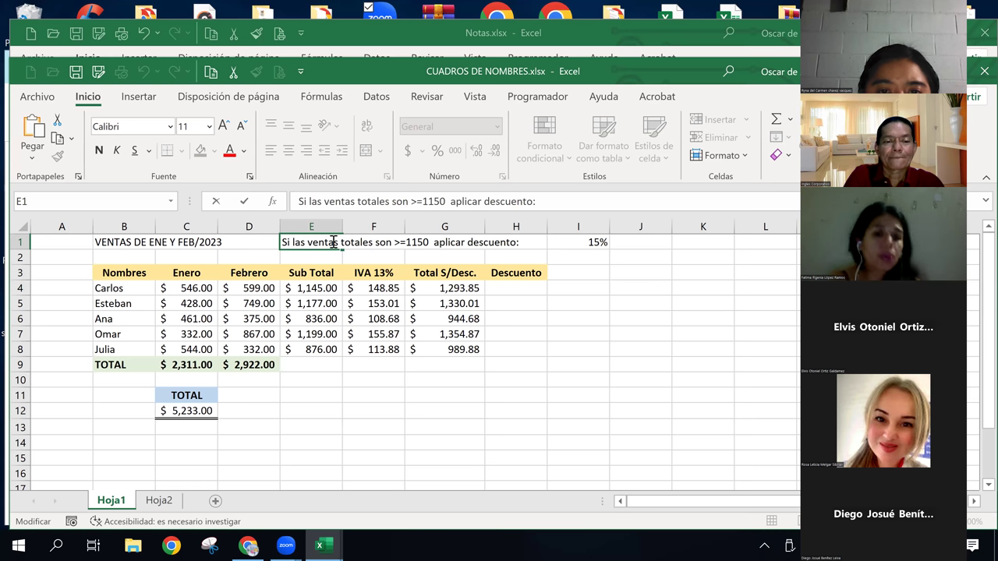
click(324, 242)
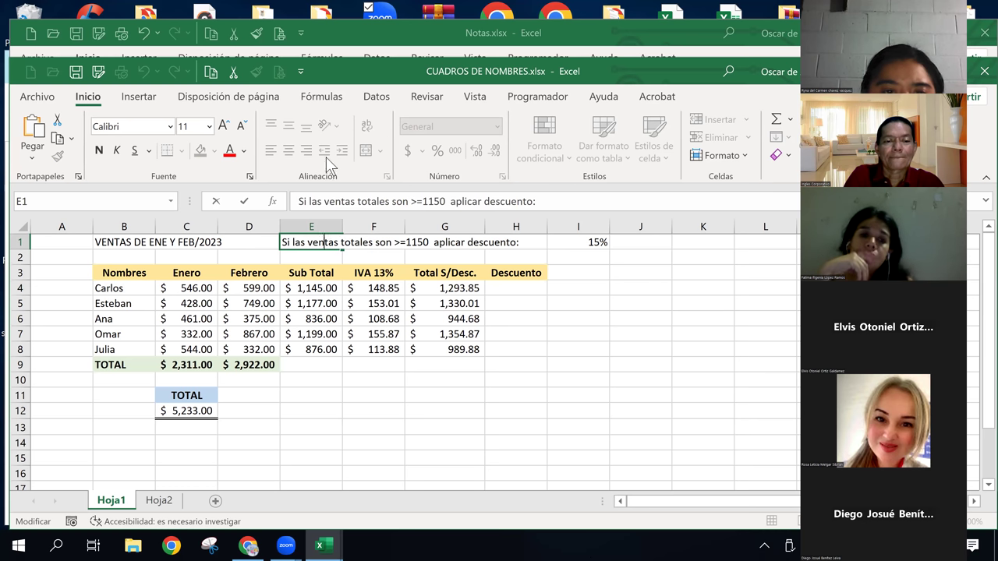
key(BackSpace)
key(BackSpace)
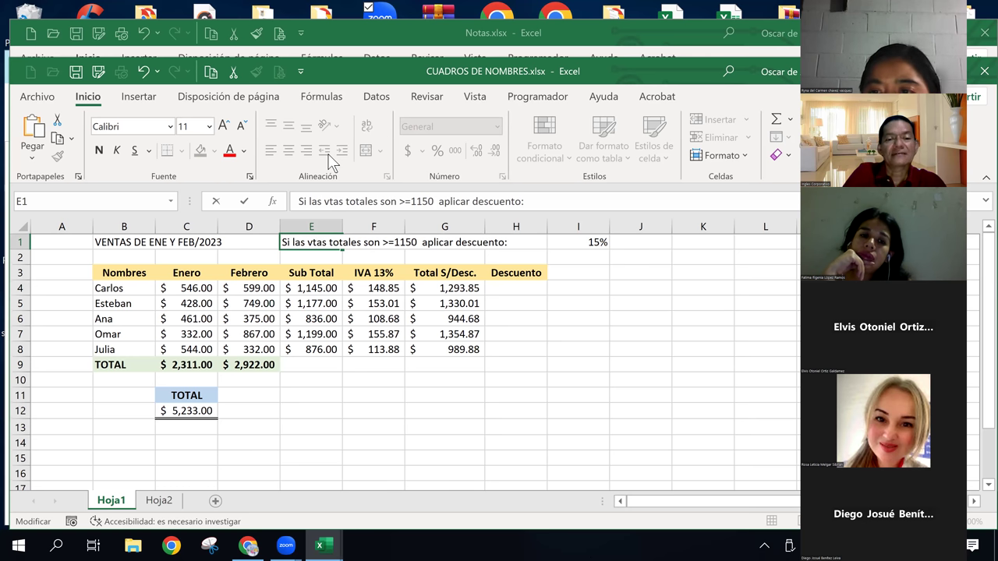
text(.)
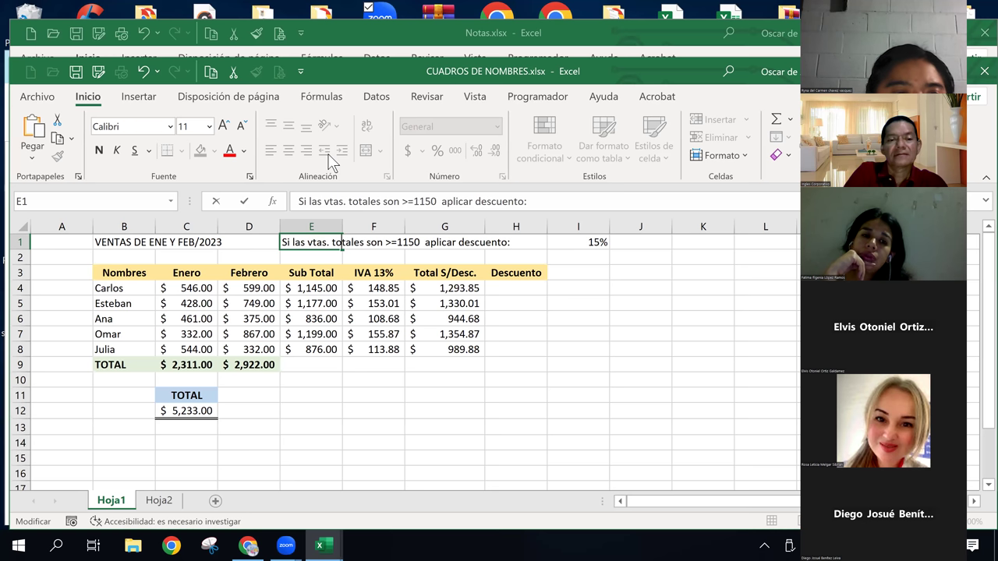
key(Right)
key(Right)
key(Right)
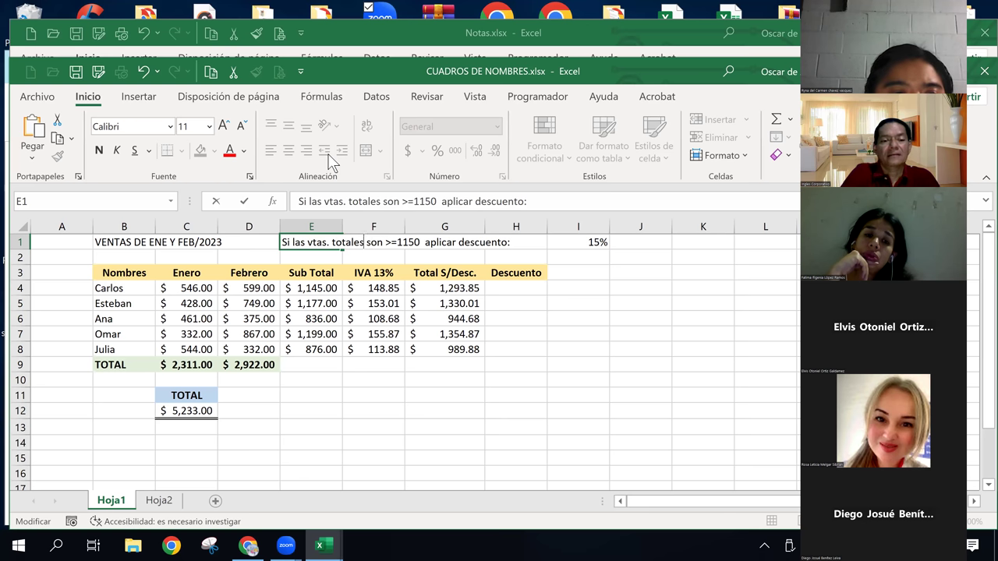
click(327, 243)
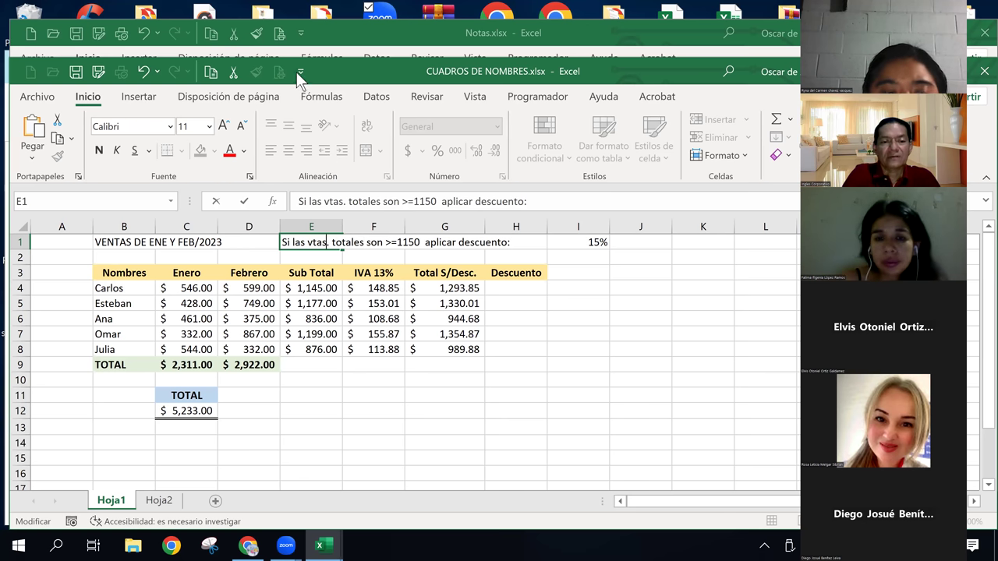
key(BackSpace)
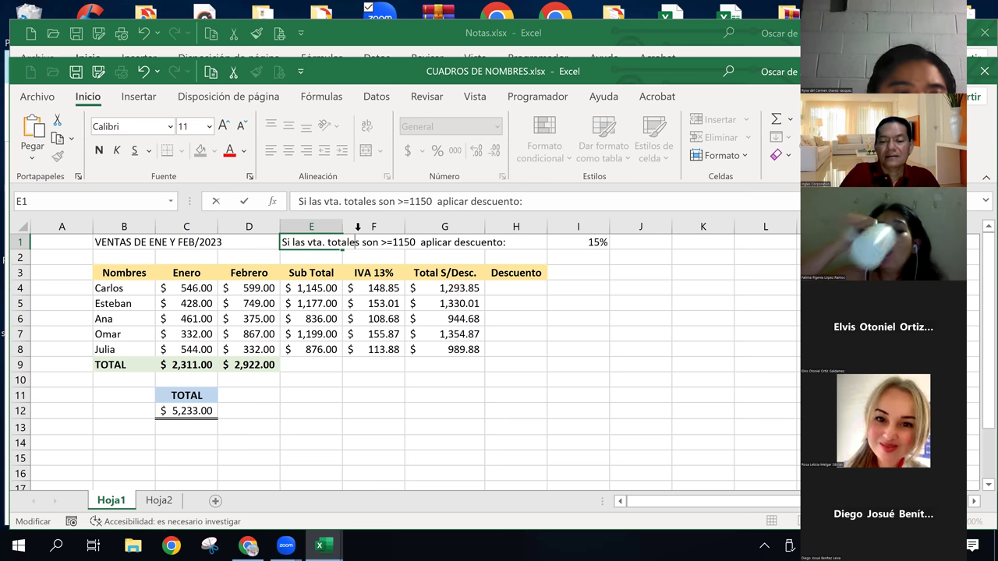
Step: Change 'totales son' to 'Total S/D es' and commit the E1 note
key(BackSpace)
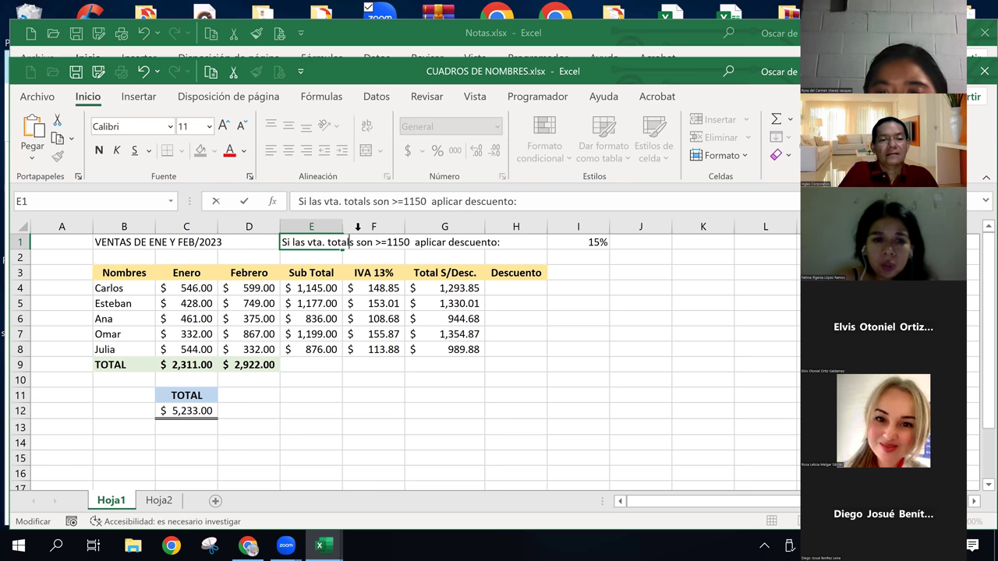
key(BackSpace)
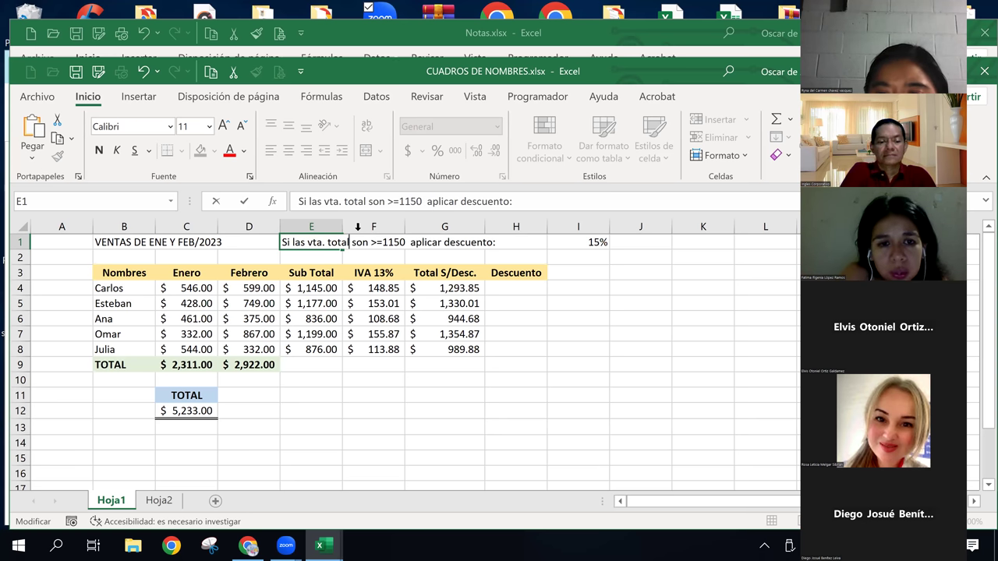
text(S/D)
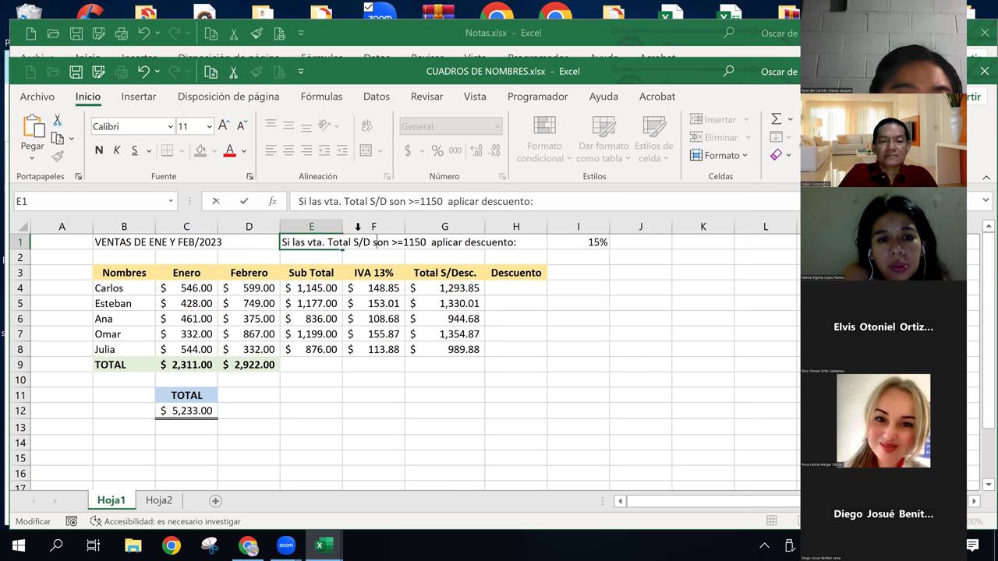
key(BackSpace)
key(BackSpace)
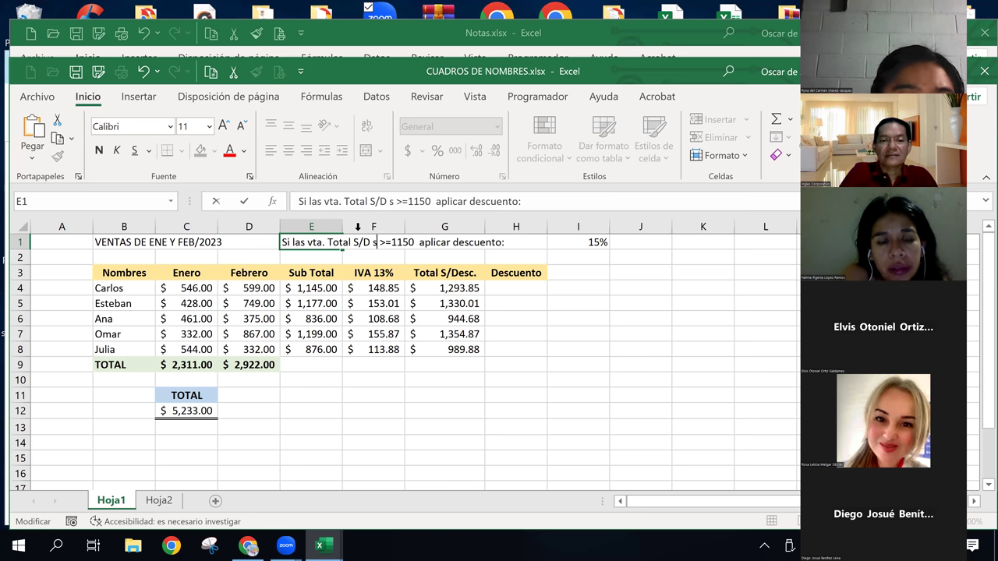
key(BackSpace)
text(e)
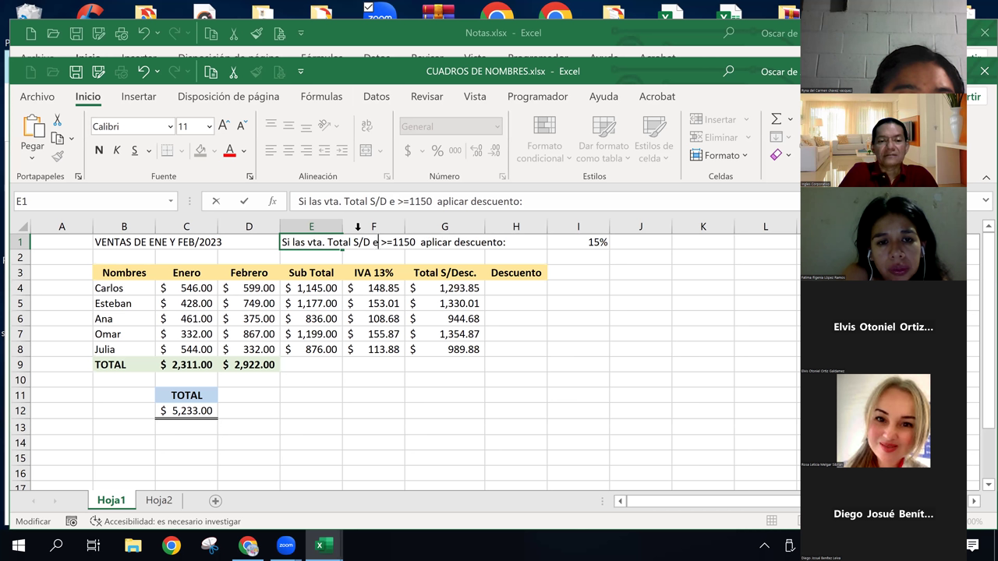
text(s)
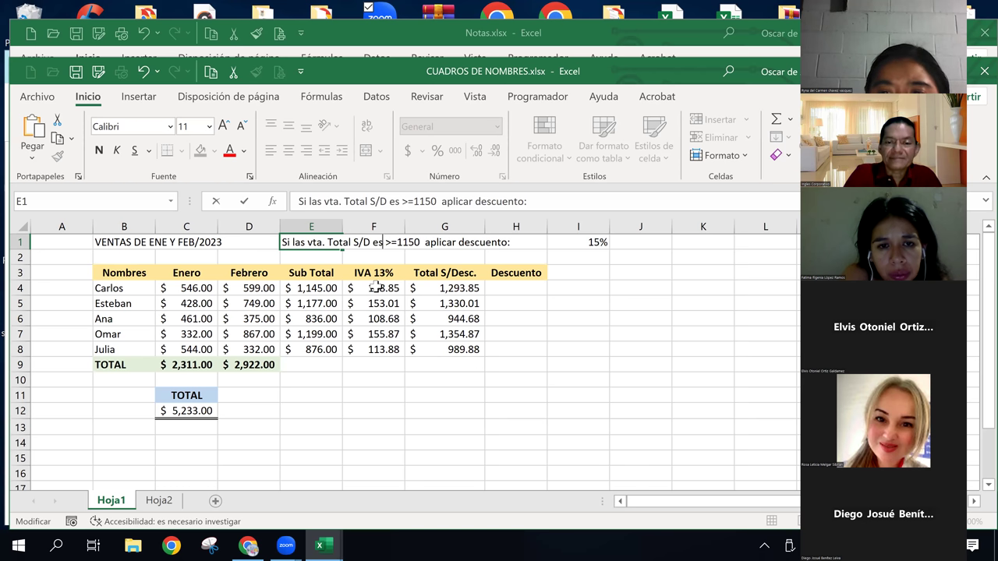
click(580, 244)
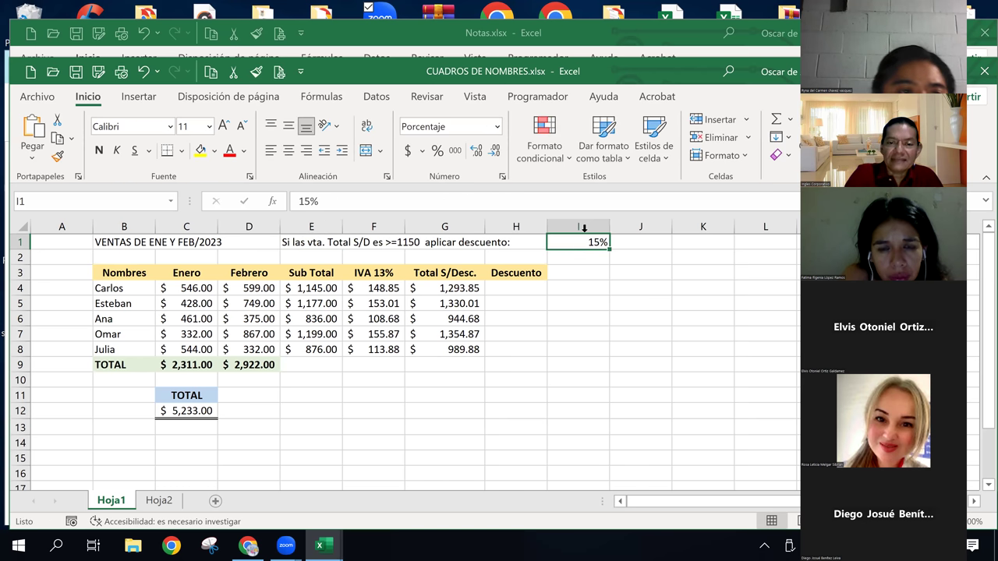
Step: Begin the H4 discount formula =si(G4>=1150, G4*I1 referencing the 15% rate
click(523, 295)
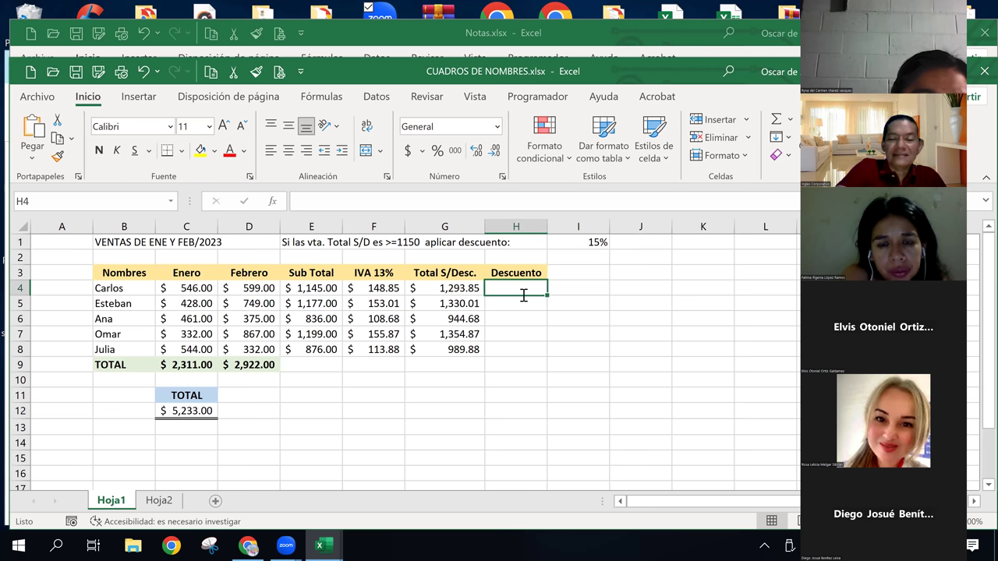
text(=si)
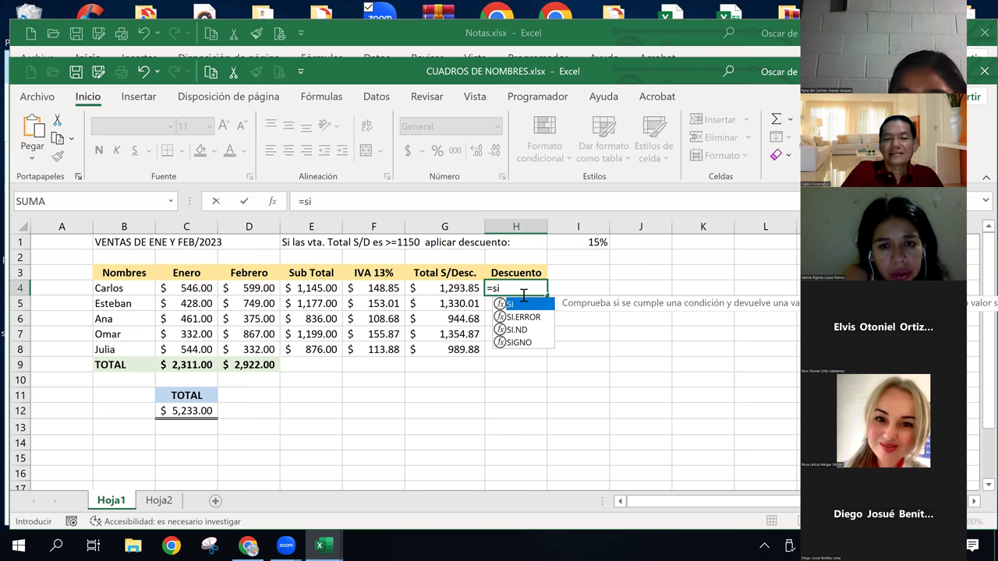
text(()
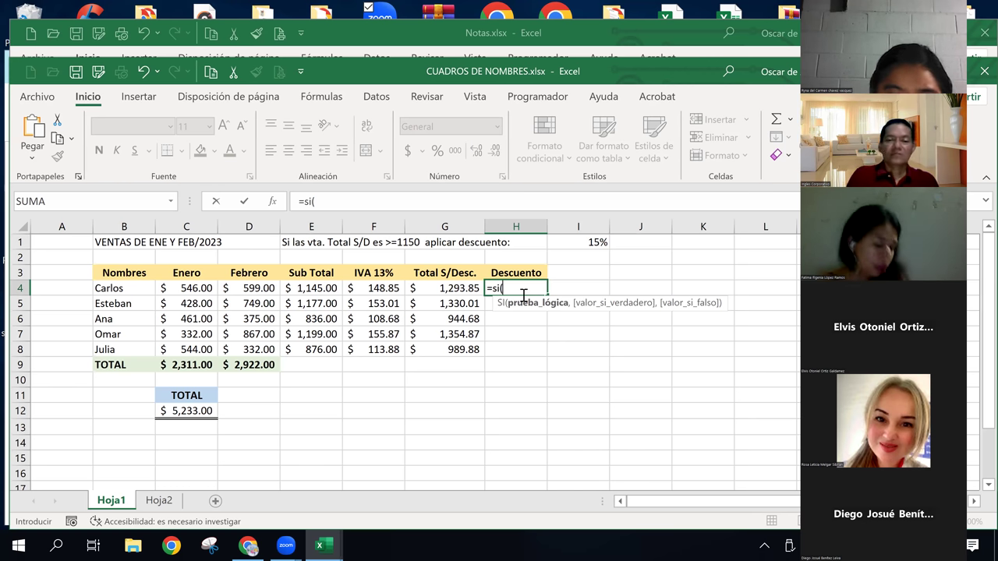
click(458, 293)
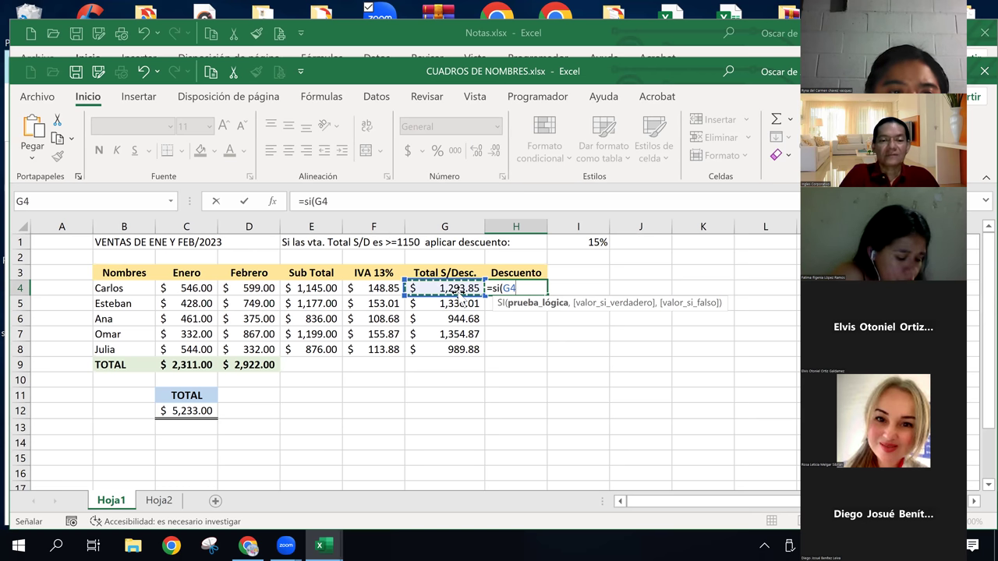
text(>)
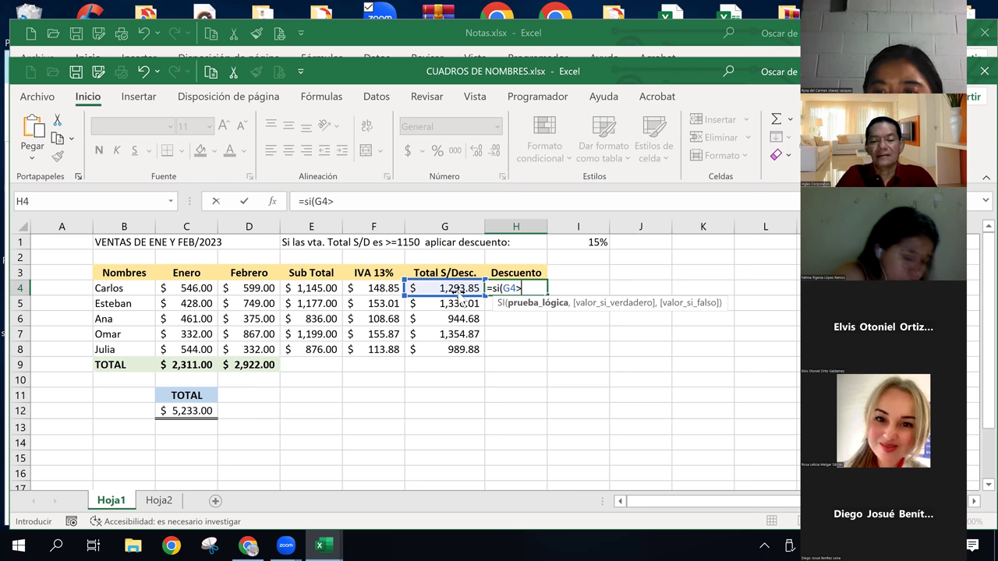
text(=115)
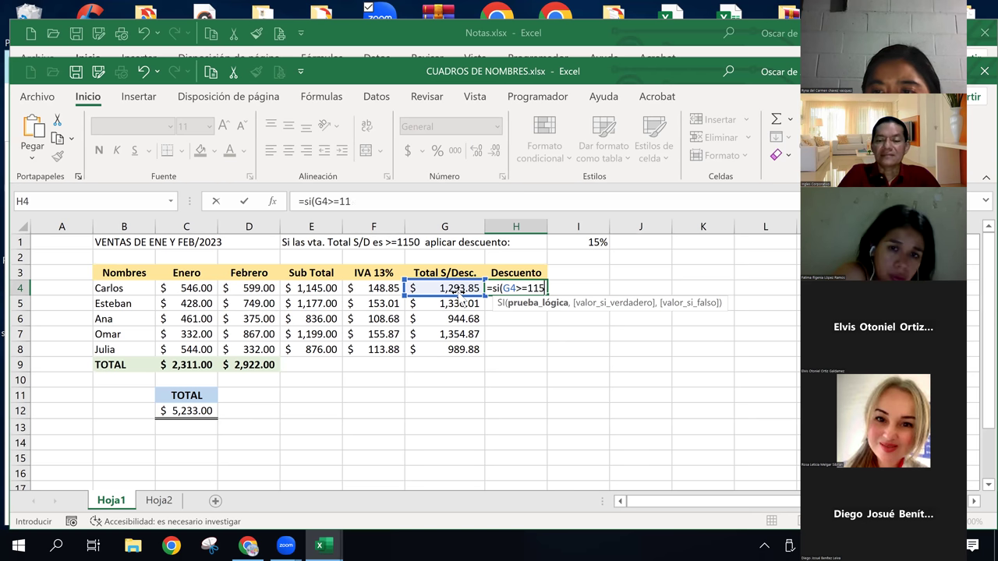
text(0)
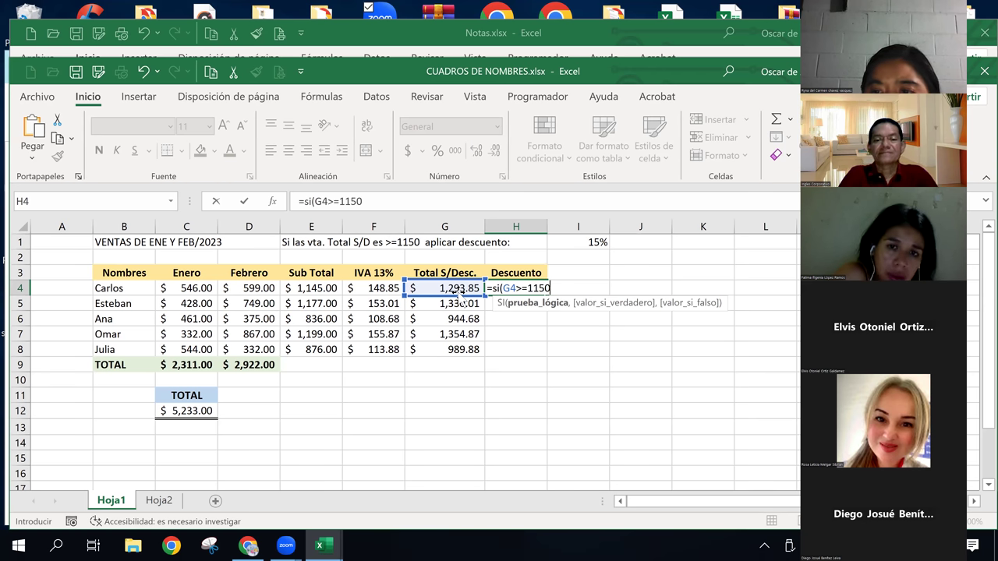
text(,)
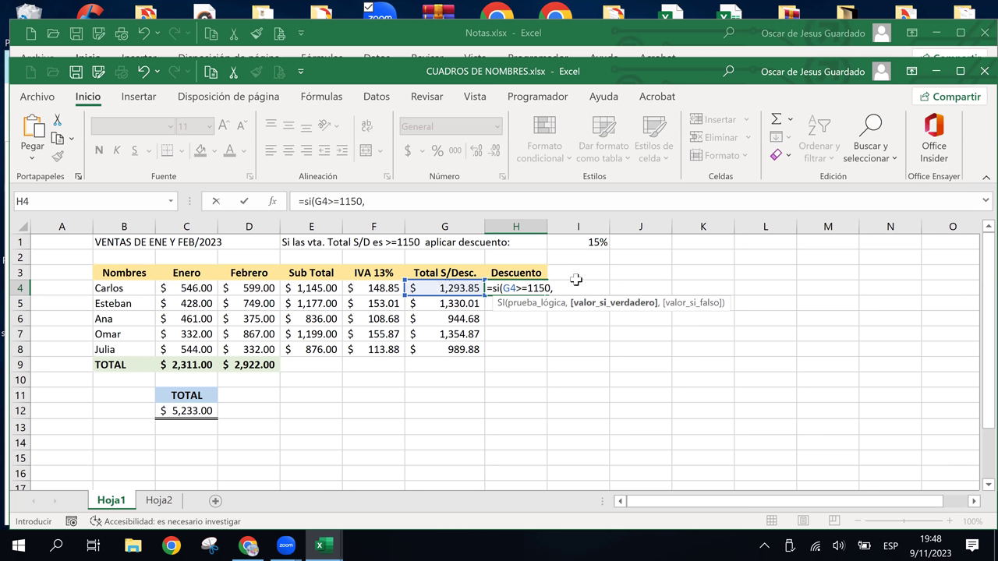
click(443, 286)
text(*)
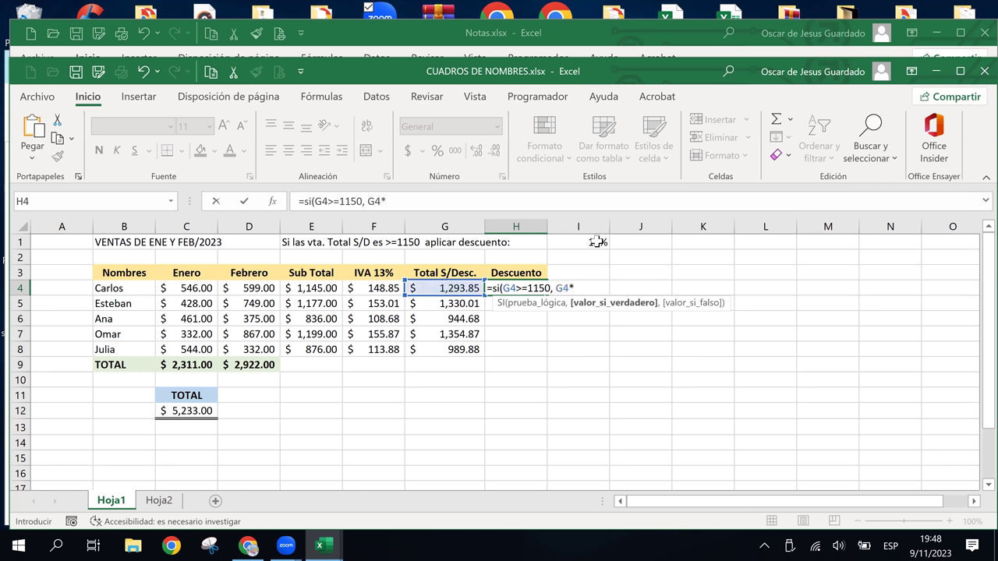
click(596, 243)
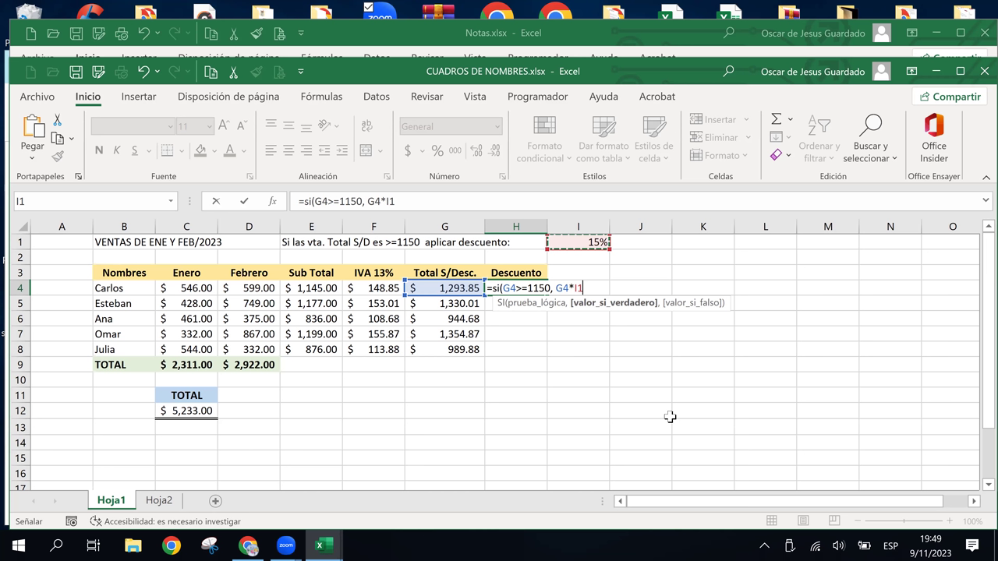
Step: Complete H4's discount formula with the locked 15% rate $I$1, showing 194.0775
key(F4)
key(F4)
key(F4)
key(F4)
text(##)
key(BackSpace)
key(BackSpace)
key(ctrl+Return)
Step: Glance at Hoja2, return to Hoja1 and scroll back to the top of the table
key(Page_Down)
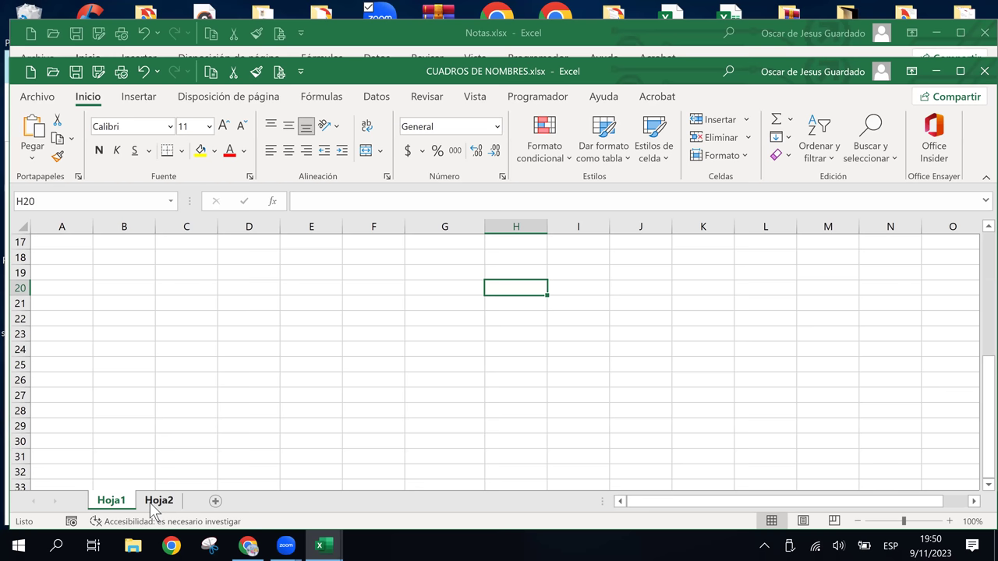
click(153, 505)
click(106, 503)
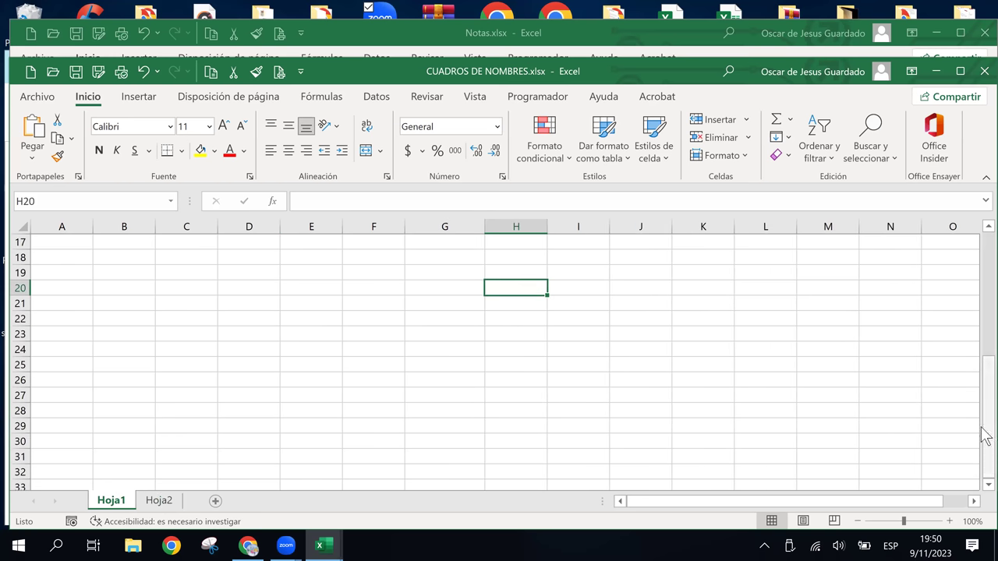
drag(986, 434, 986, 282)
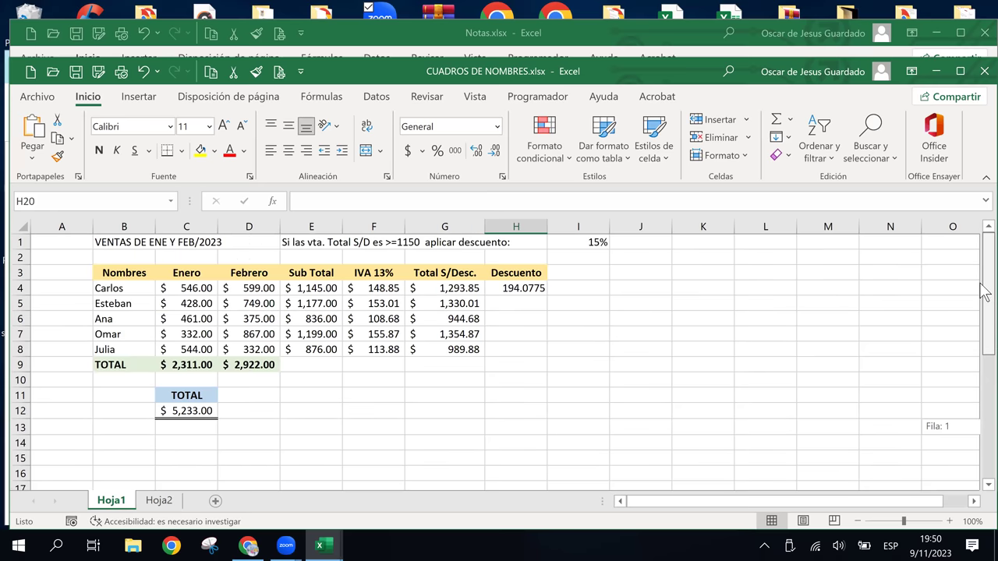
Step: Rewrite H4's formula as =SI(G4>=1150, G4*$I$1, 0) so smaller totals return 0
click(528, 287)
double_click(528, 288)
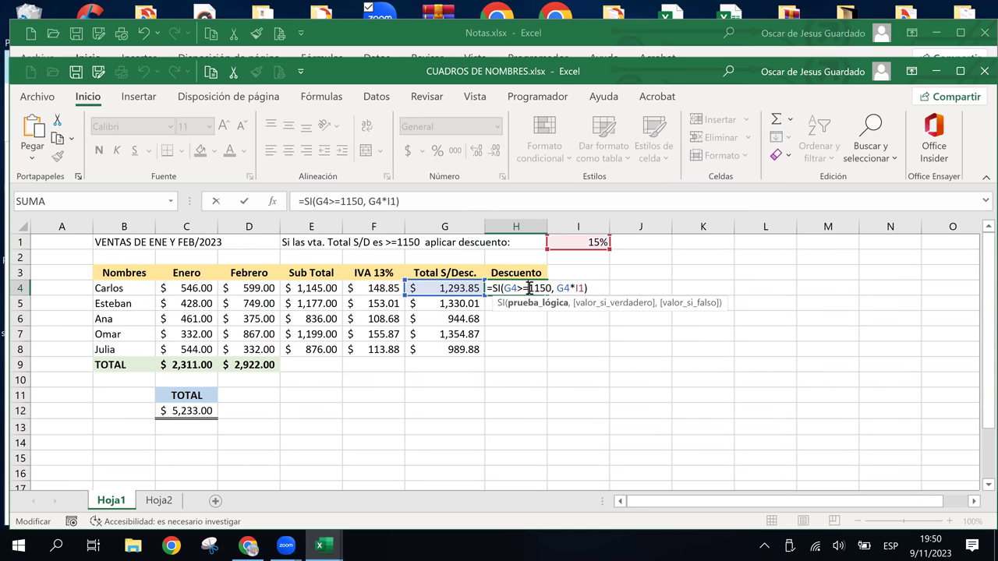
click(586, 287)
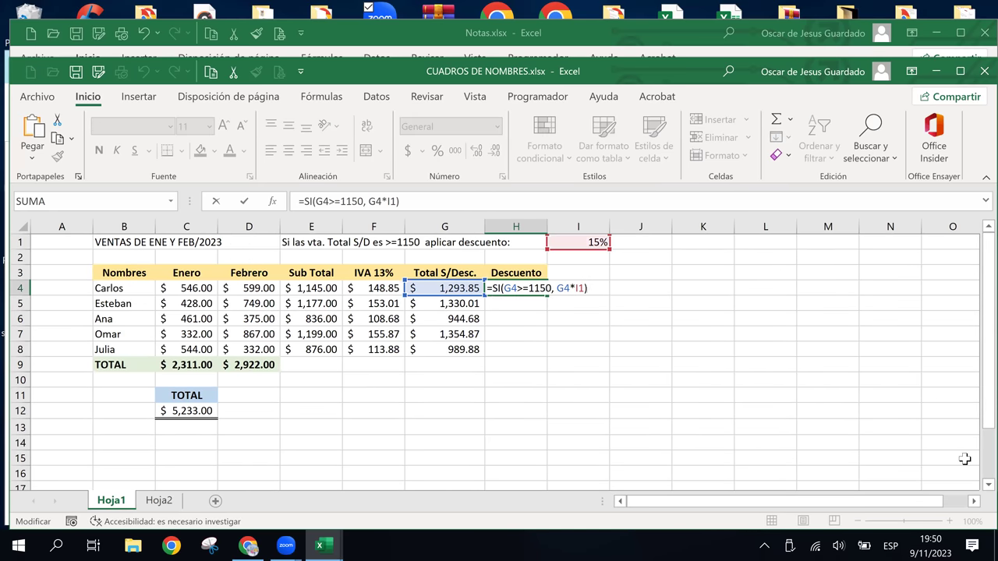
key(BackSpace)
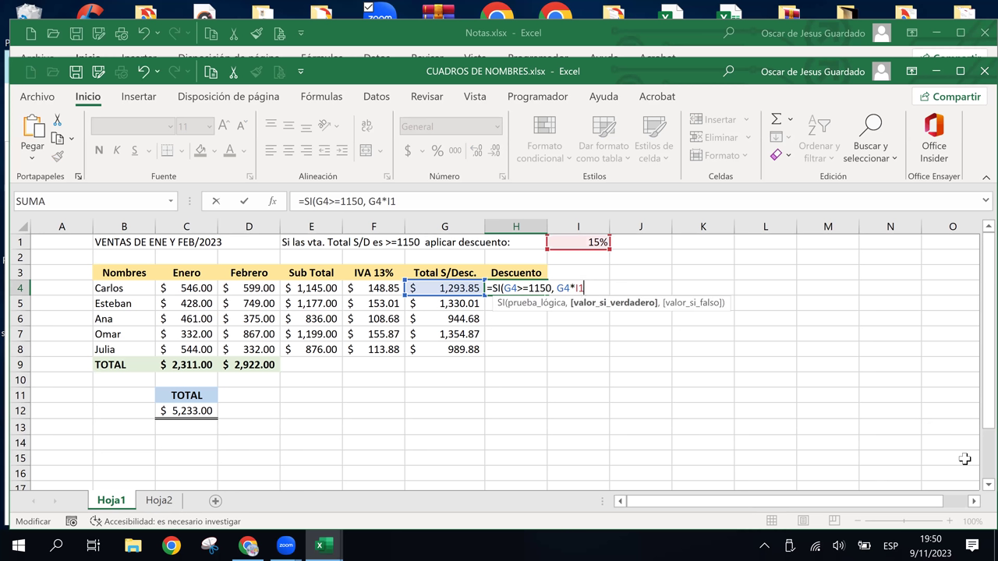
key(F4)
text($I$1,)
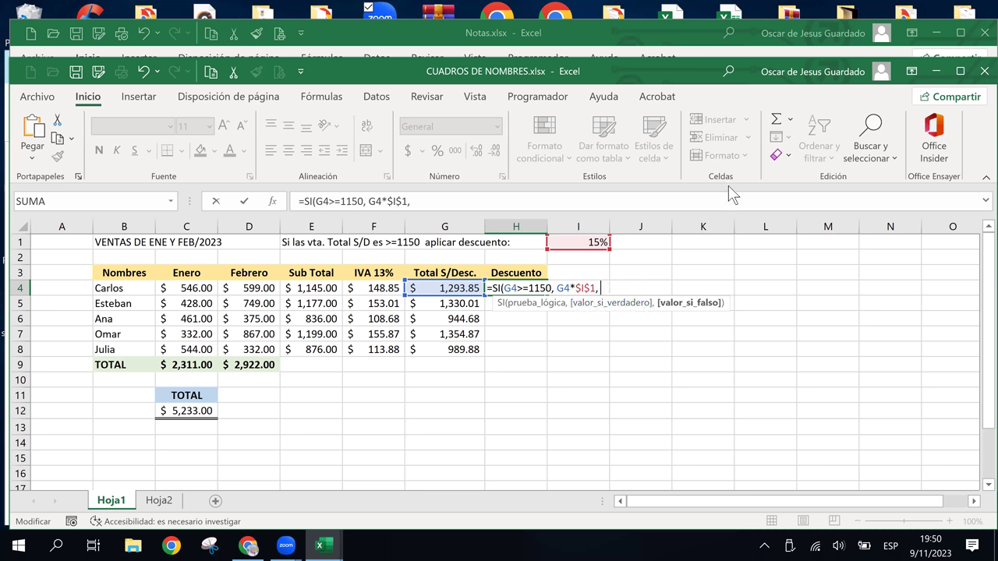
text(0)
text())
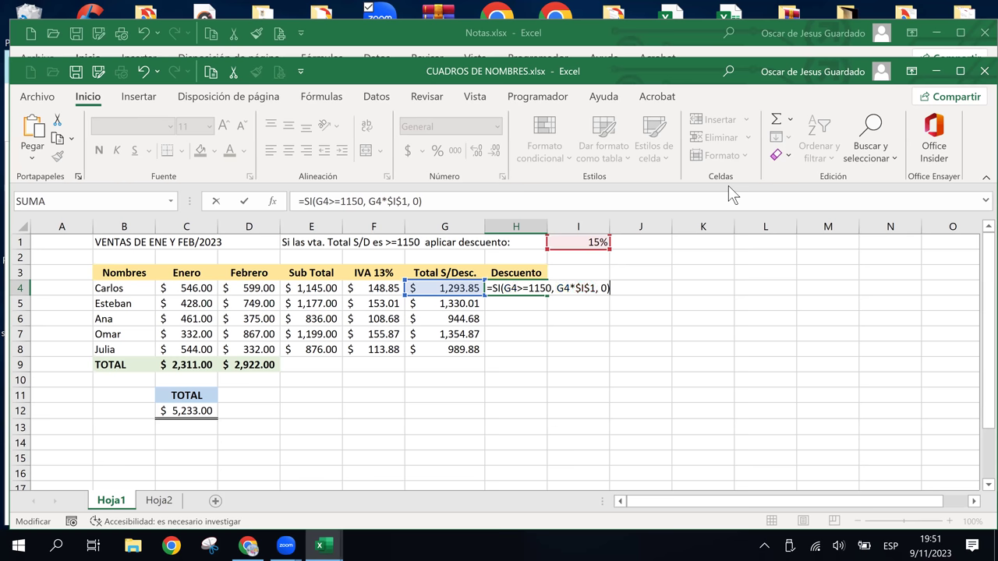
key(Return)
key(Up)
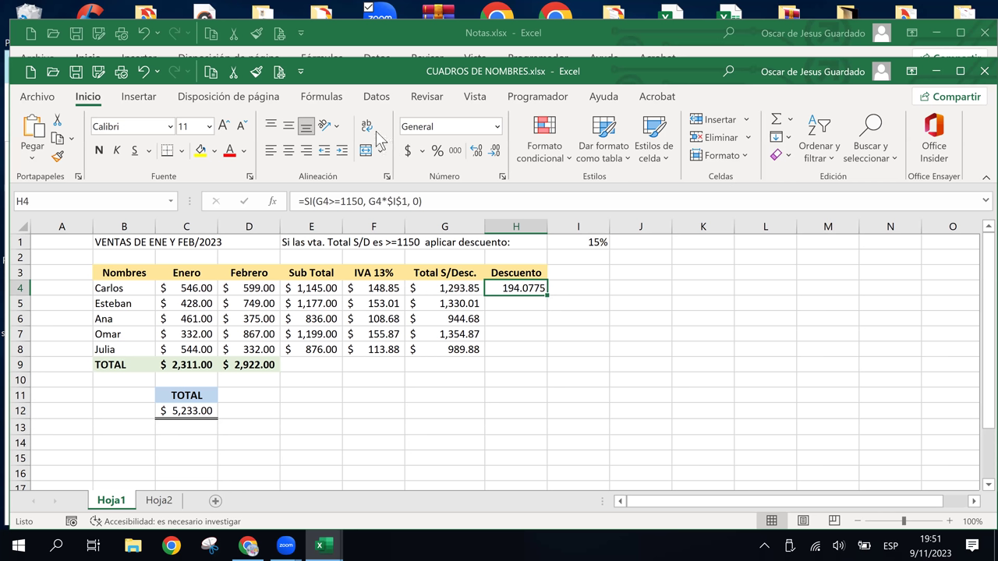
Step: Give H4 the Contabilidad number format and fill its discount formula down the Descuento column
click(497, 127)
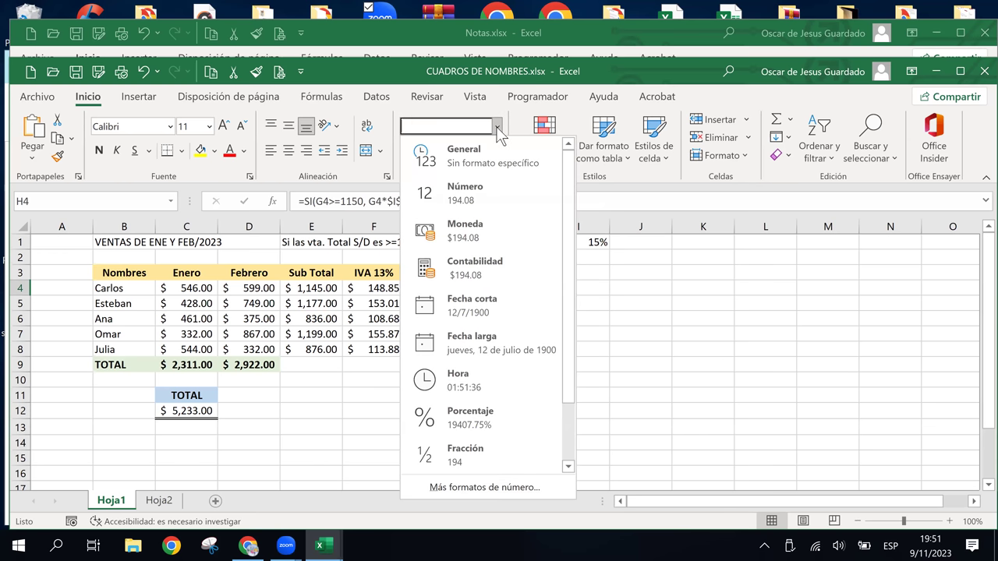
click(504, 271)
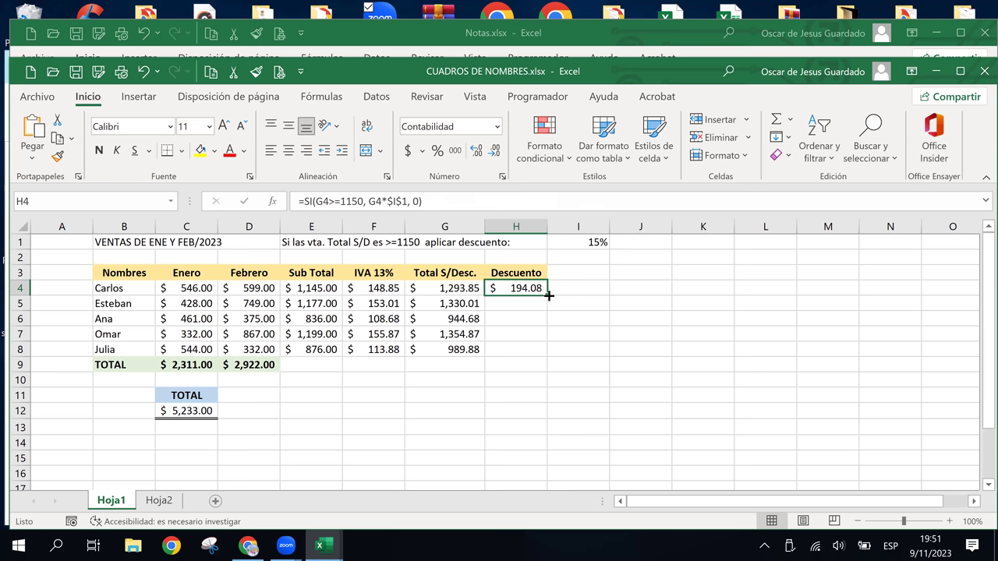
double_click(549, 296)
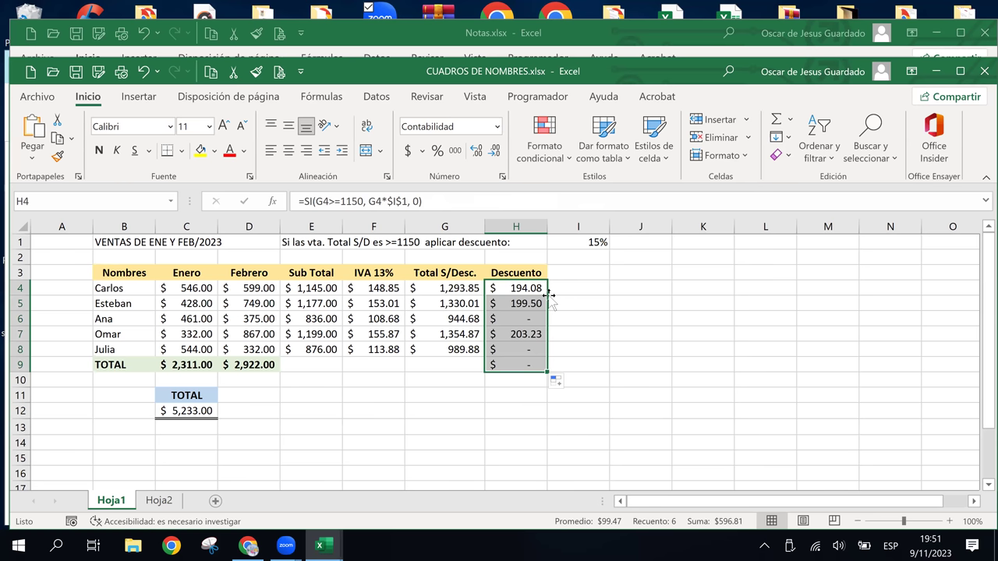
Step: Clear the extra formula copy from H9 and check the discounts in H8 and H6
click(527, 367)
key(Delete)
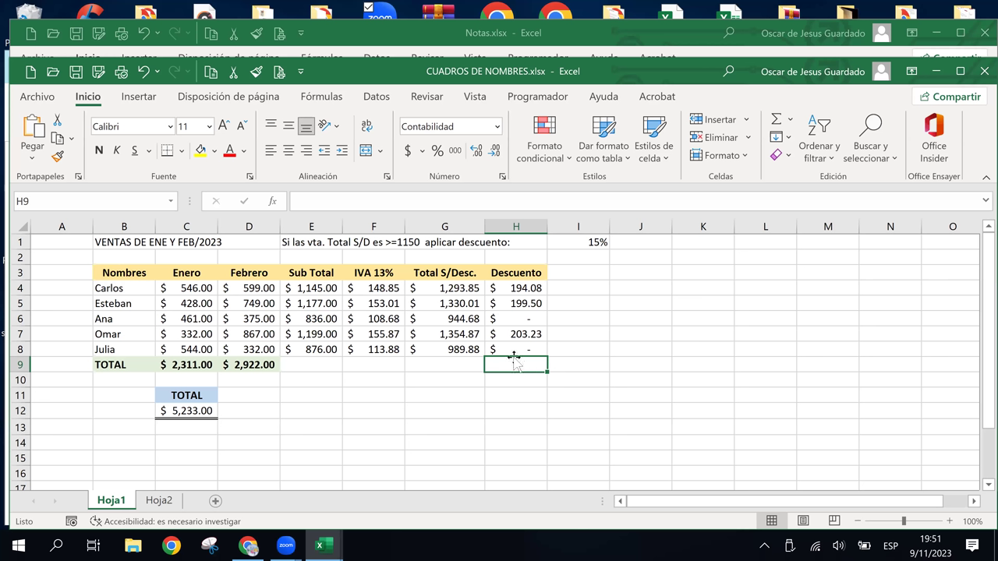
click(512, 347)
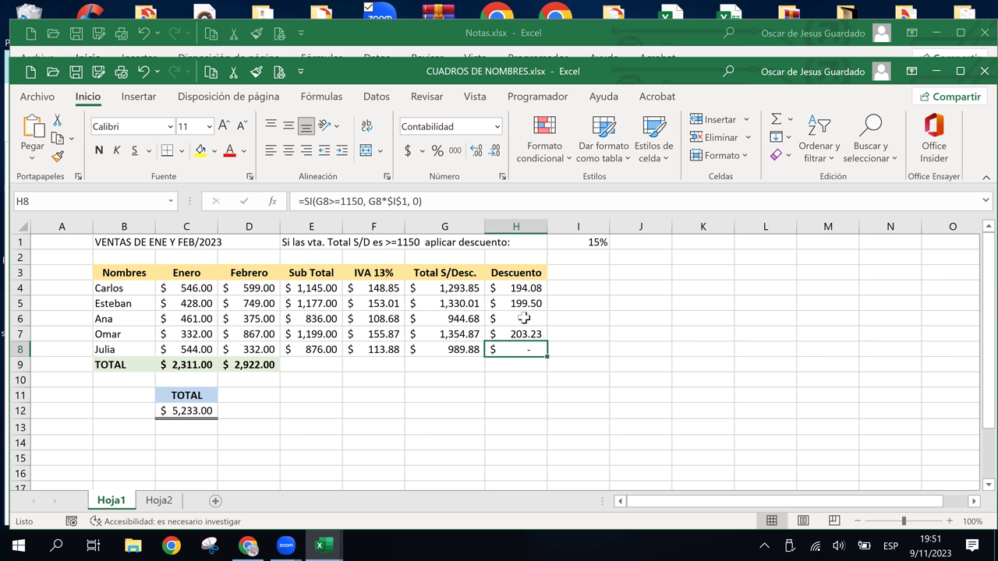
click(503, 318)
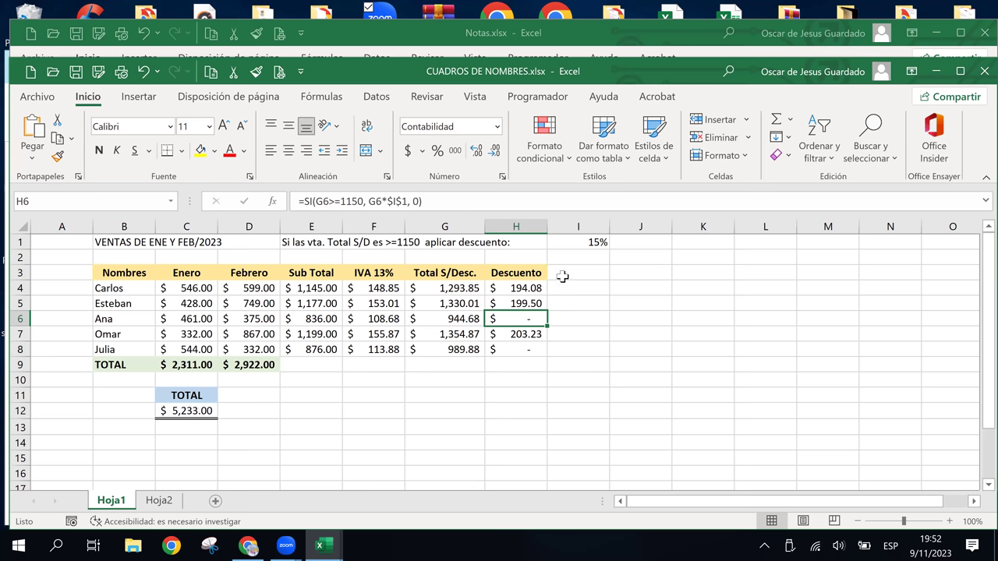
click(562, 276)
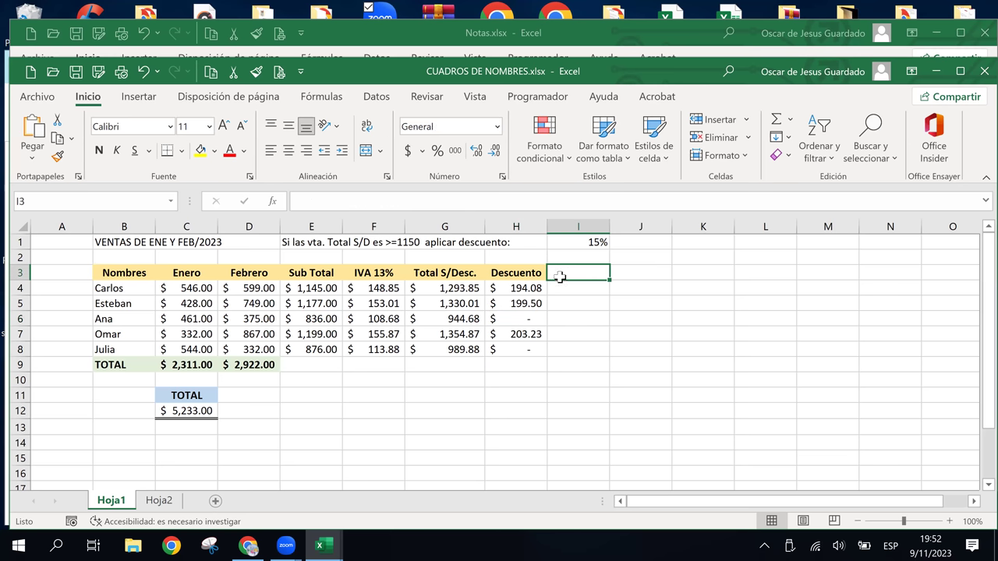
click(583, 364)
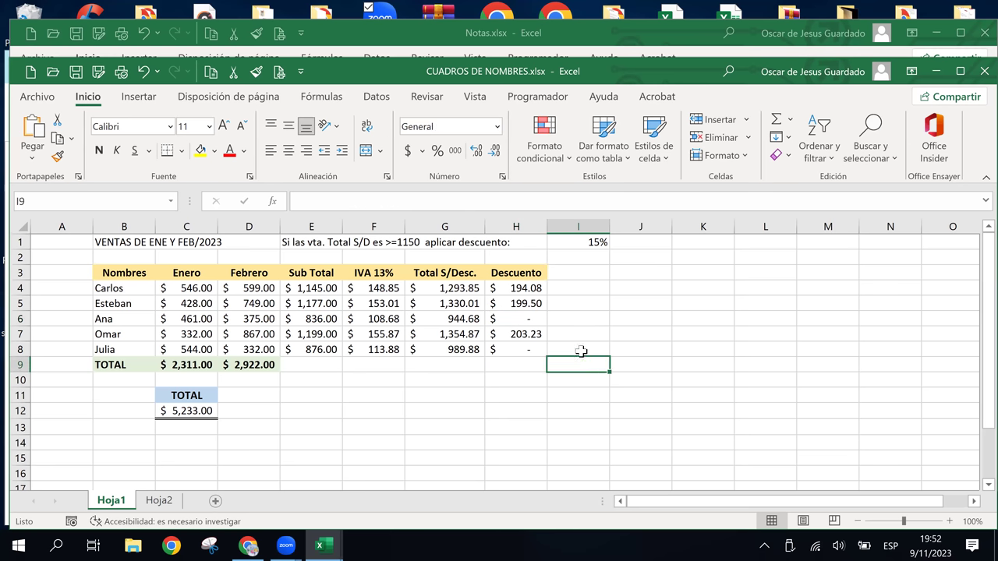
click(581, 349)
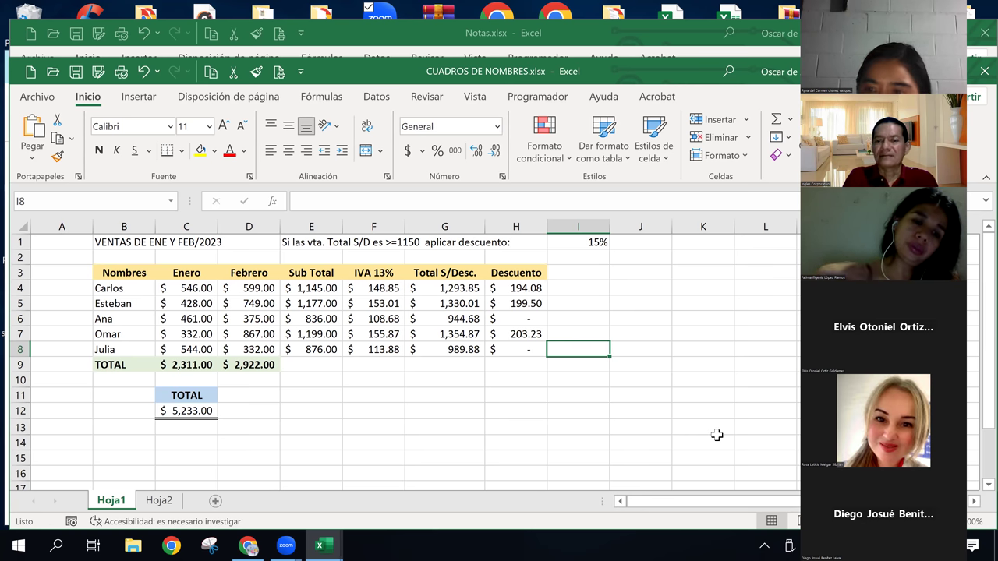
Step: Review the Descuento formulas in H7, H5, H4 and H6
click(528, 333)
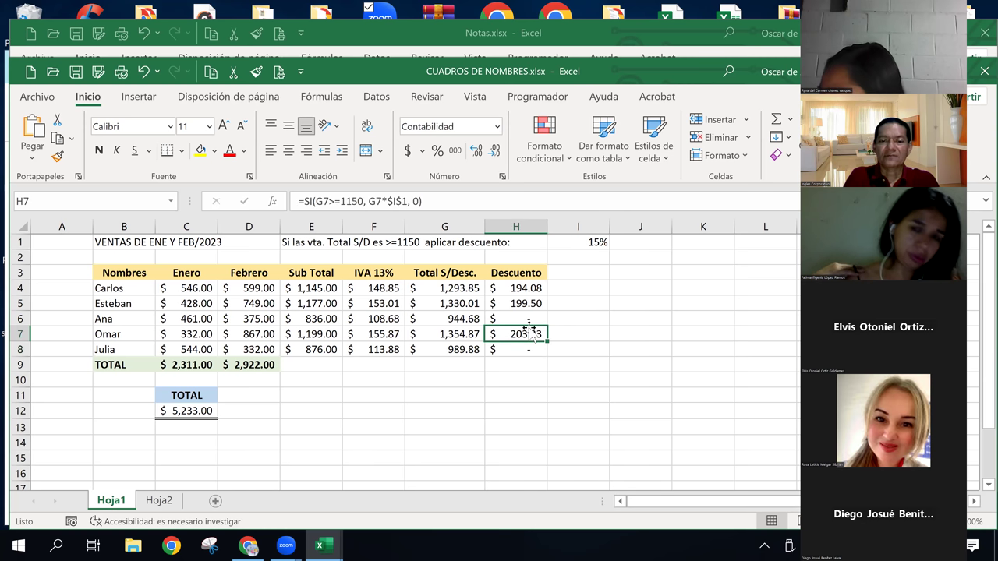
click(527, 304)
click(524, 285)
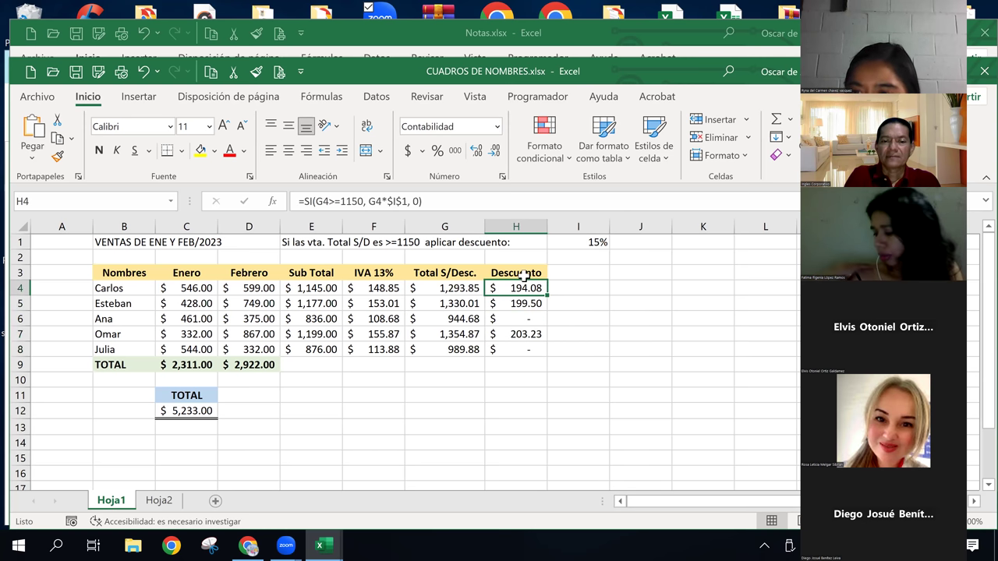
click(524, 274)
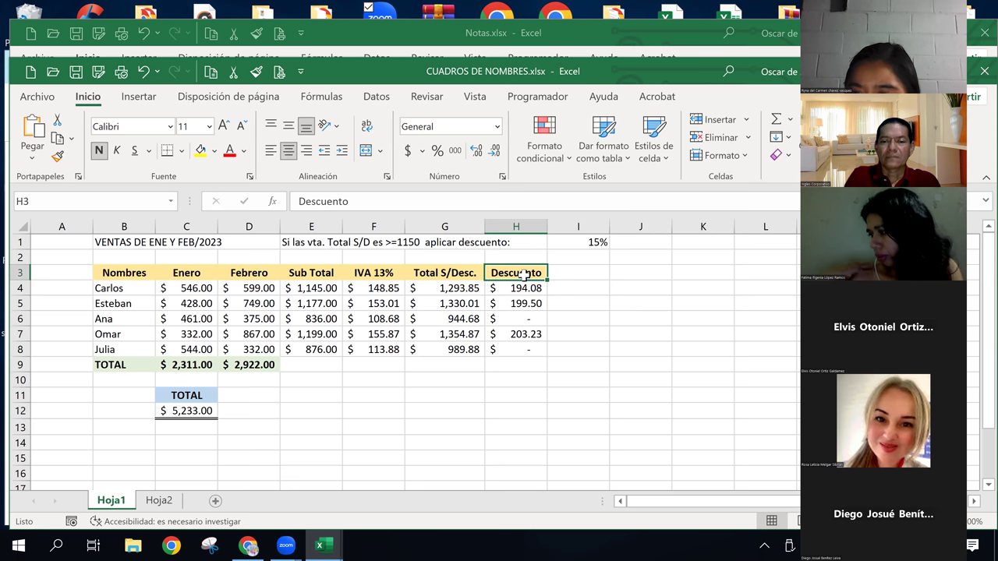
click(524, 316)
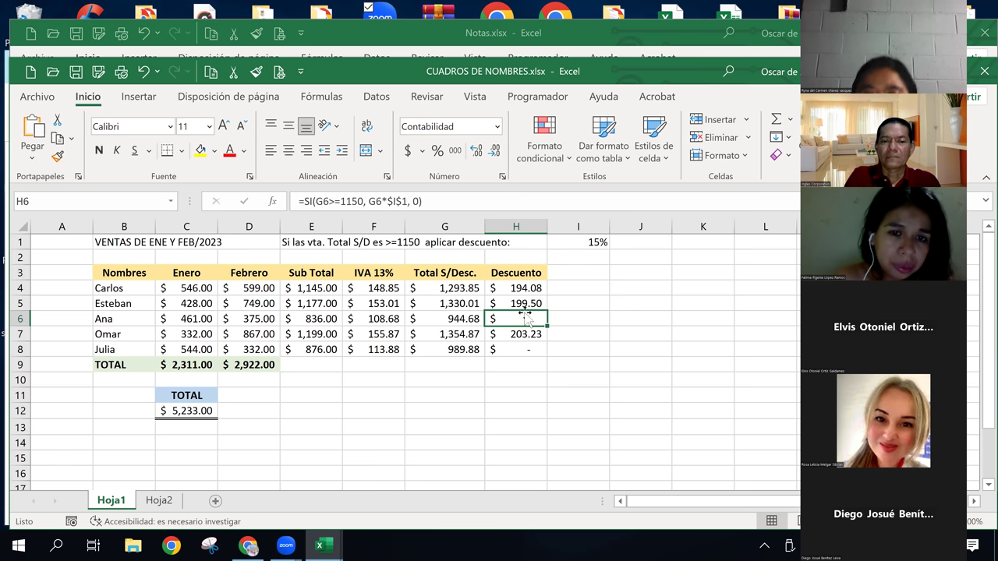
Step: Inspect the Total S/Desc. formulas in G5 and G4, displaying G4's references without changes
click(451, 303)
click(454, 289)
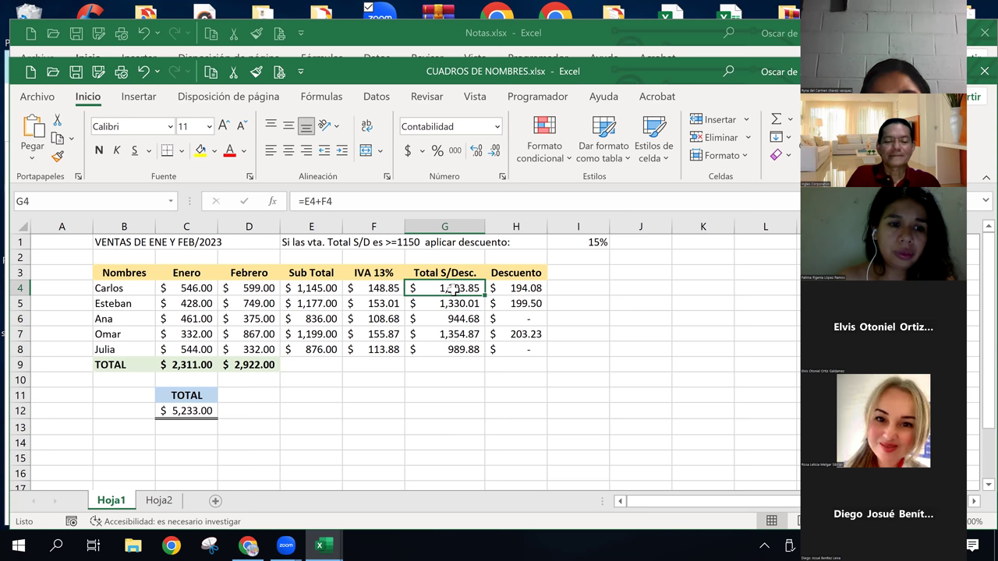
double_click(453, 289)
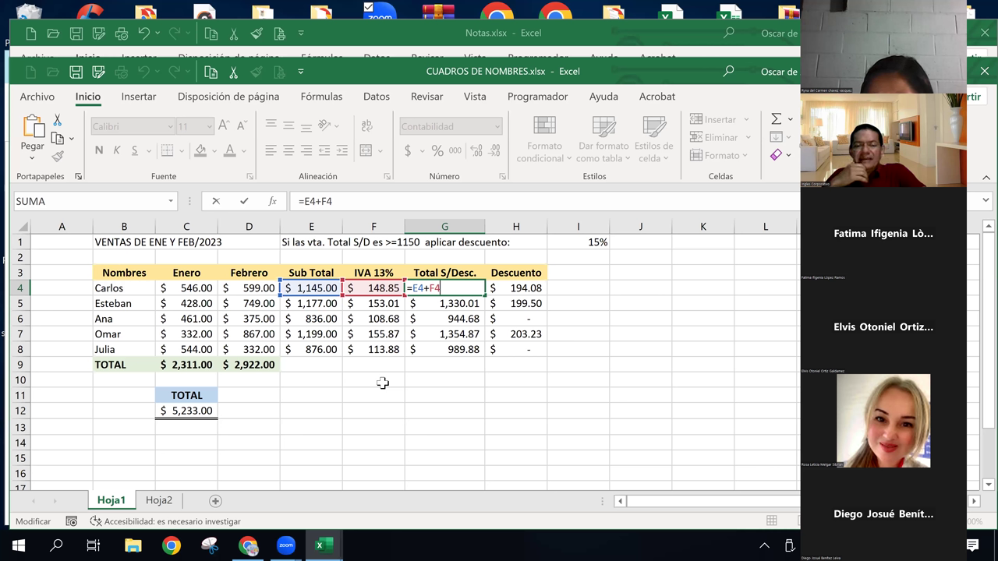
key(Return)
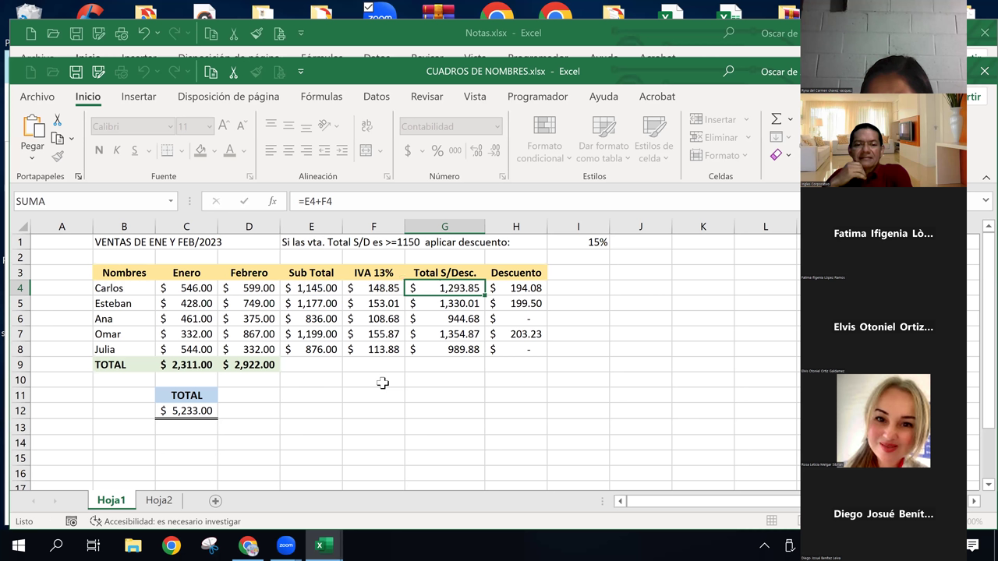
Step: Show H4's formula =SI(G4>=1150, G4*$I$1, 0) with its coloured references
key(Up)
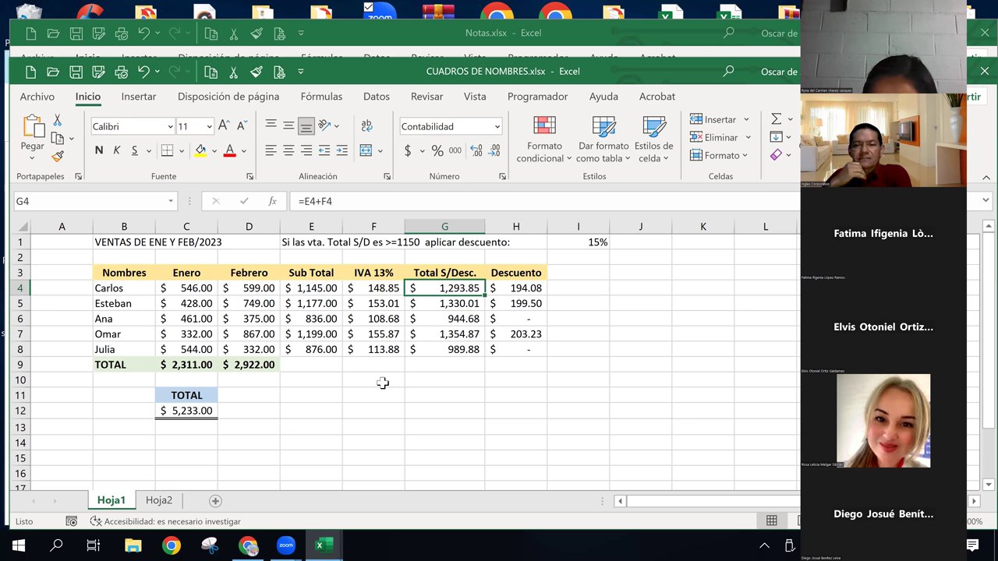
key(Right)
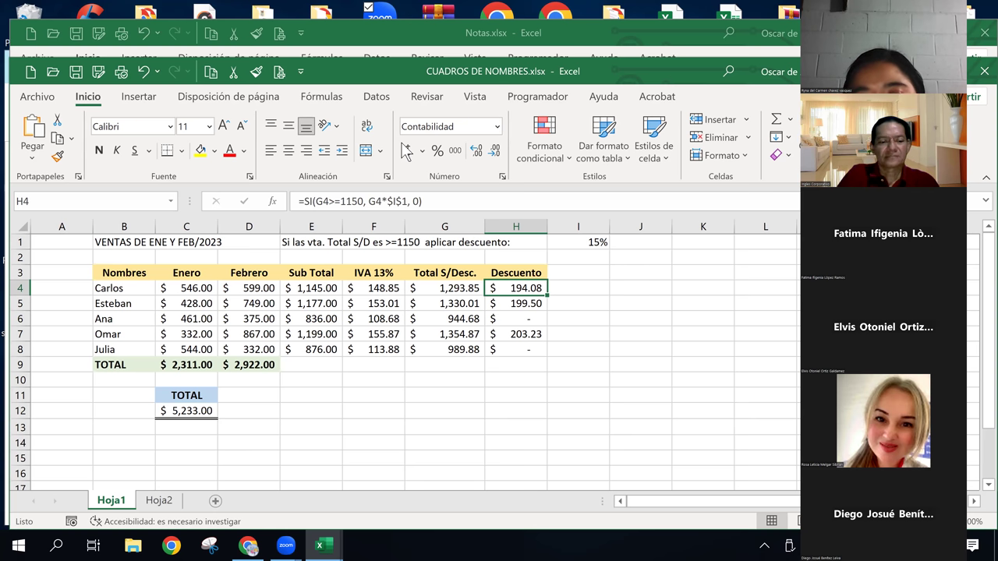
key(F2)
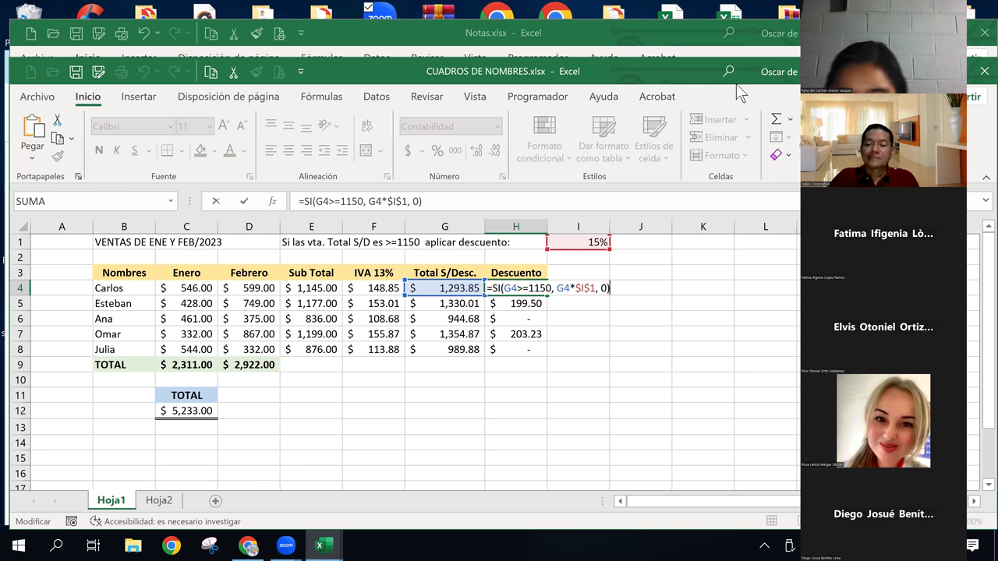
key(Return)
key(Up)
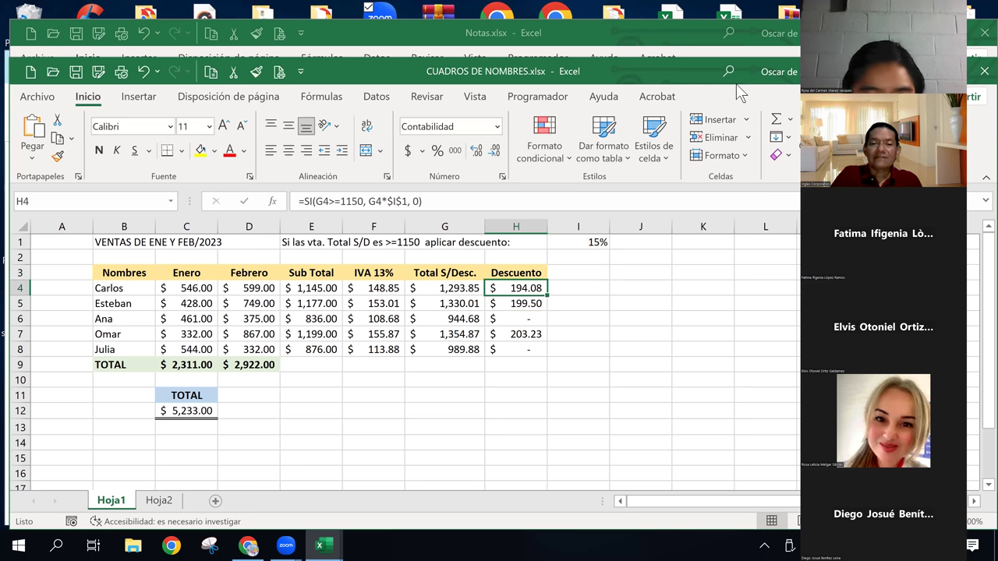
key(Up)
key(Right)
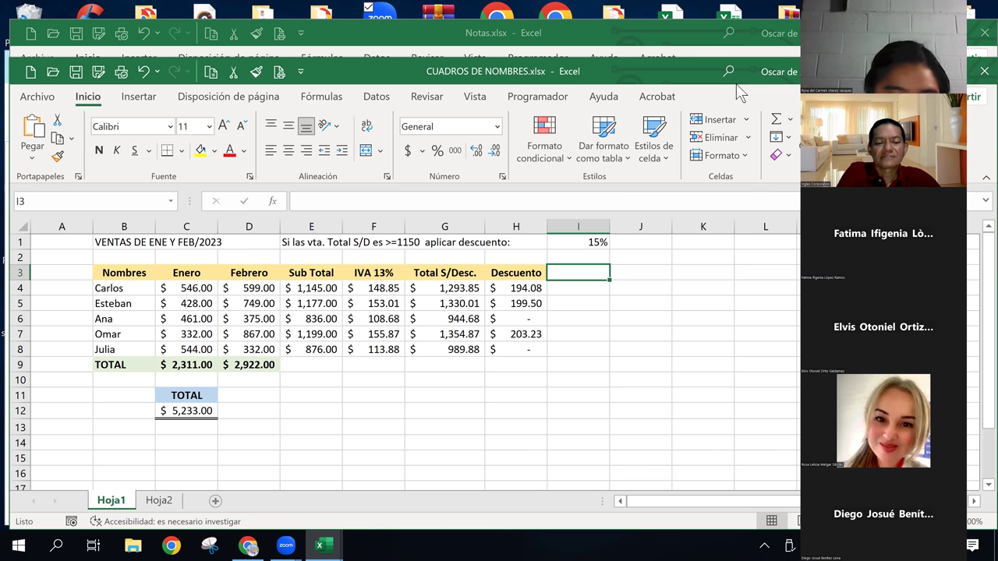
text(to)
key(BackSpace)
key(BackSpace)
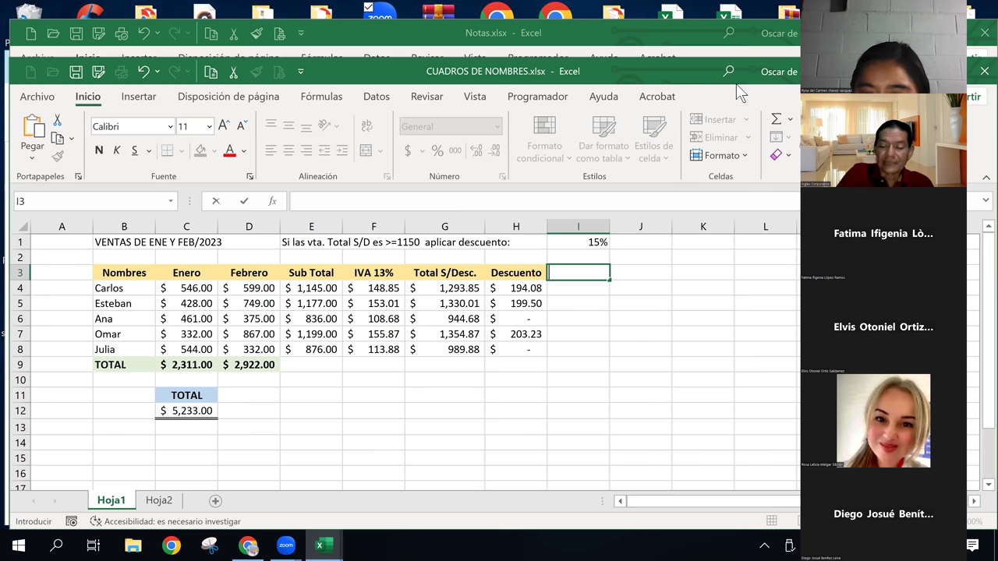
key(Return)
key(Left)
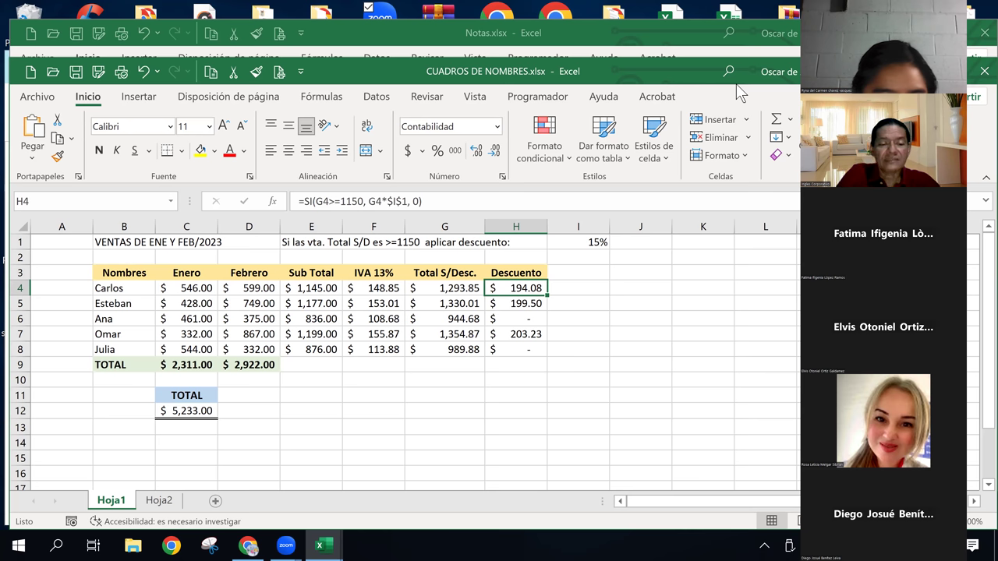
key(F2)
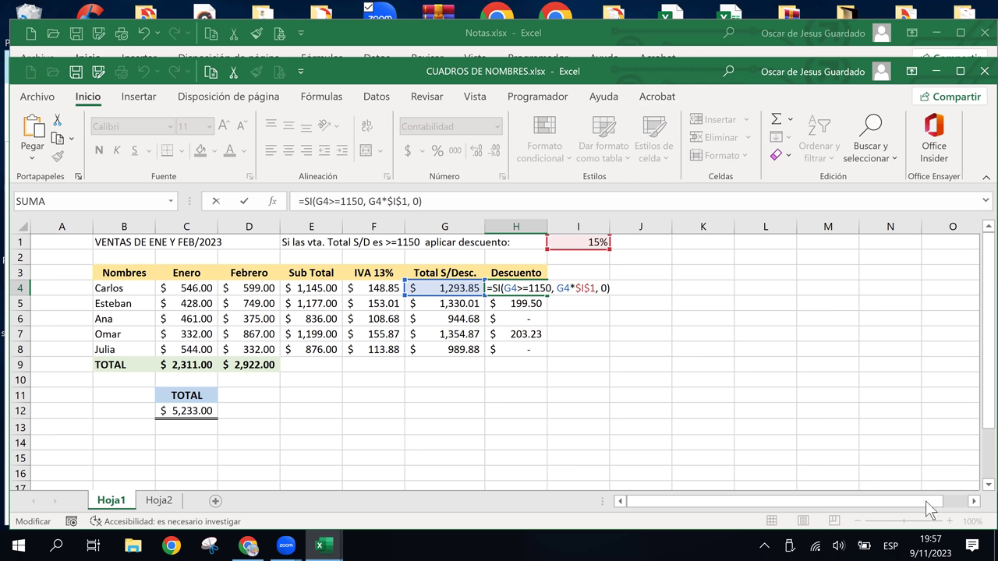
key(Return)
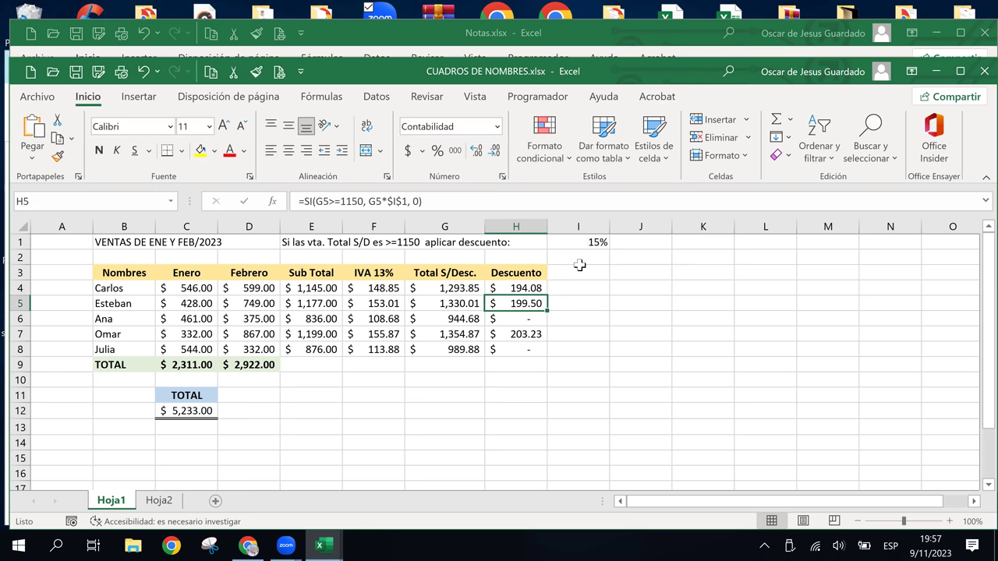
click(577, 270)
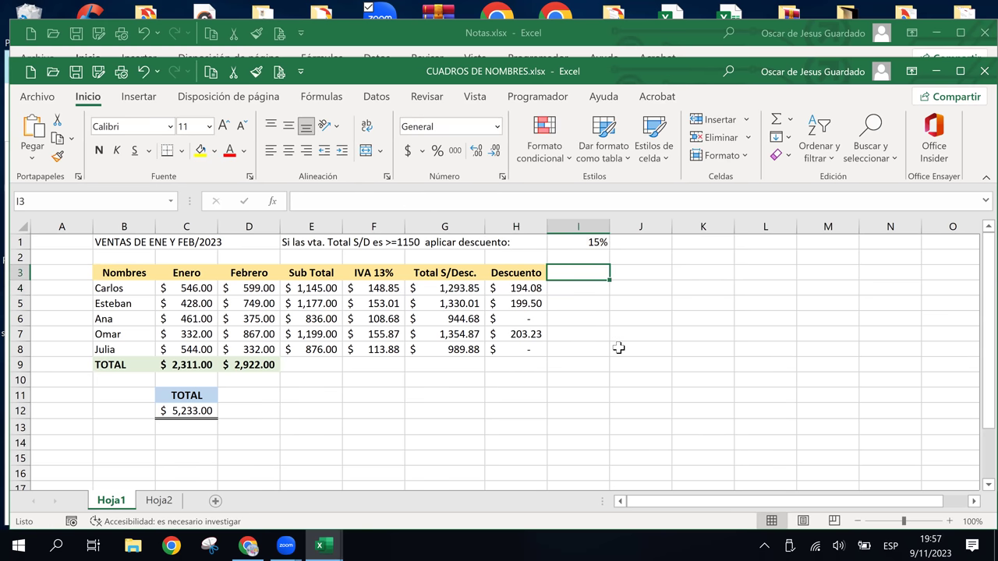
Step: Enter the header TOTAL in I3, then bring the Chrome course page forward
text(TOTAL)
key(Return)
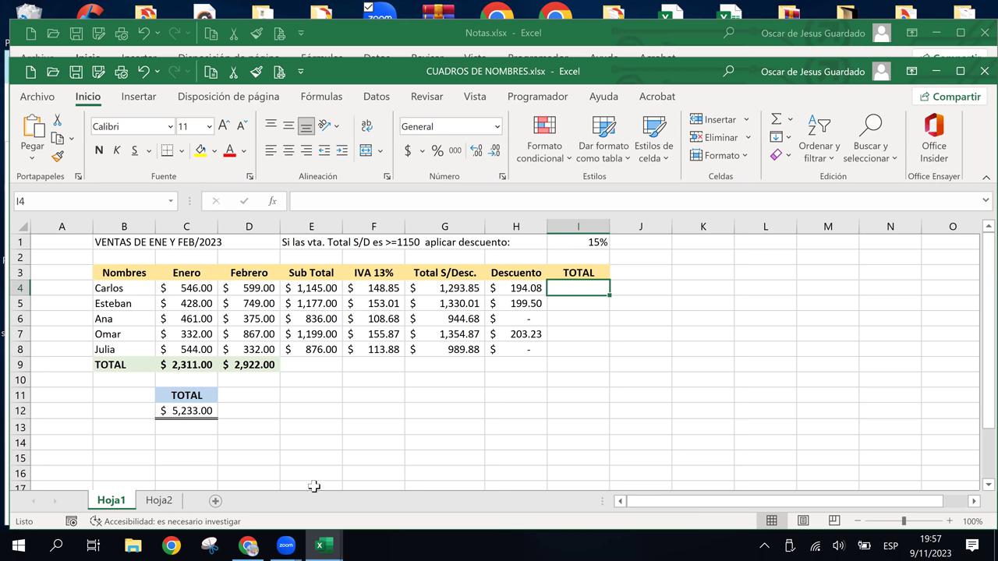
click(248, 546)
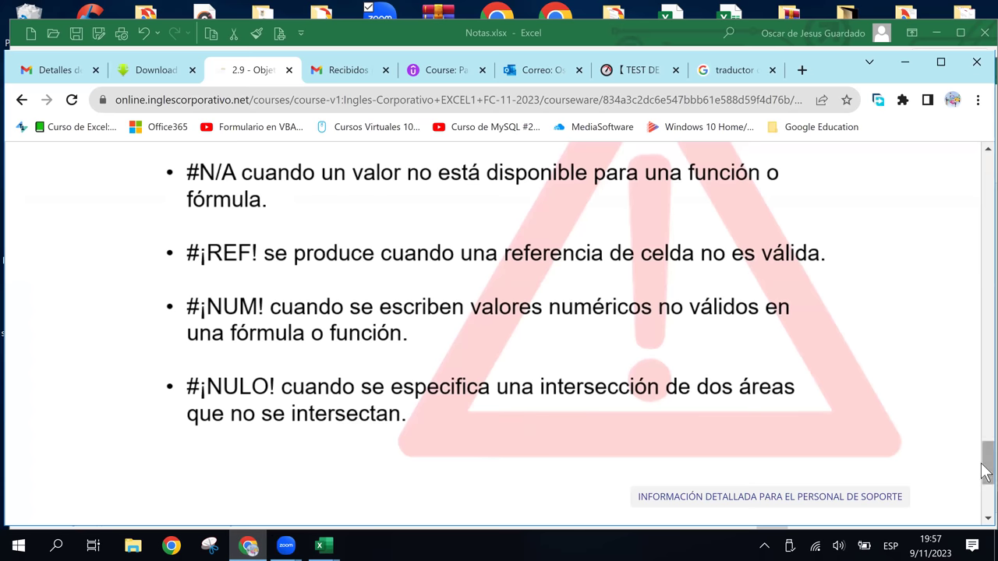
Step: Scroll the course page back up to the section on detecting formula errors
click(987, 499)
drag(985, 442, 985, 215)
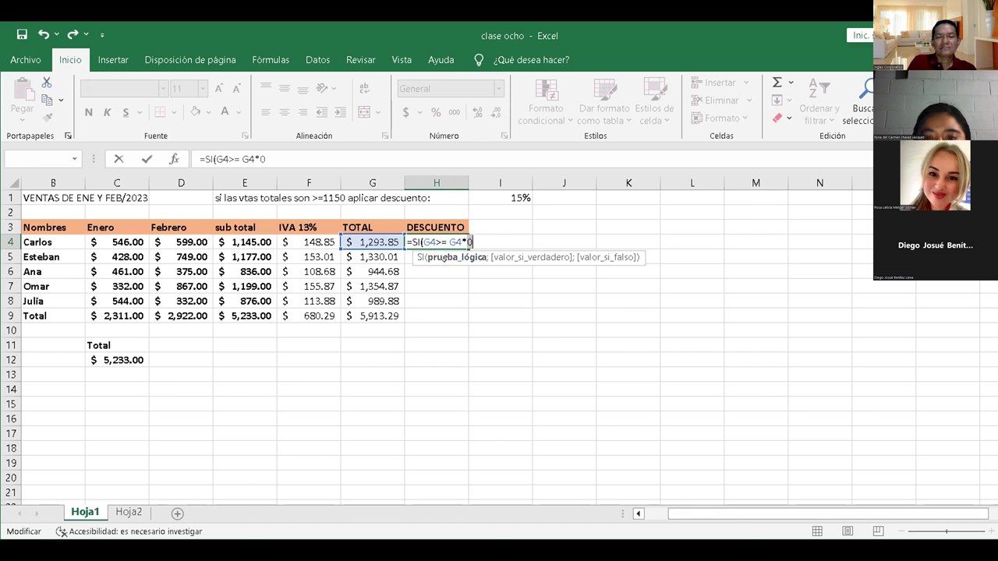
Step: Replace the trailing 0 in H4's formula with 1150 after >=
key(BackSpace)
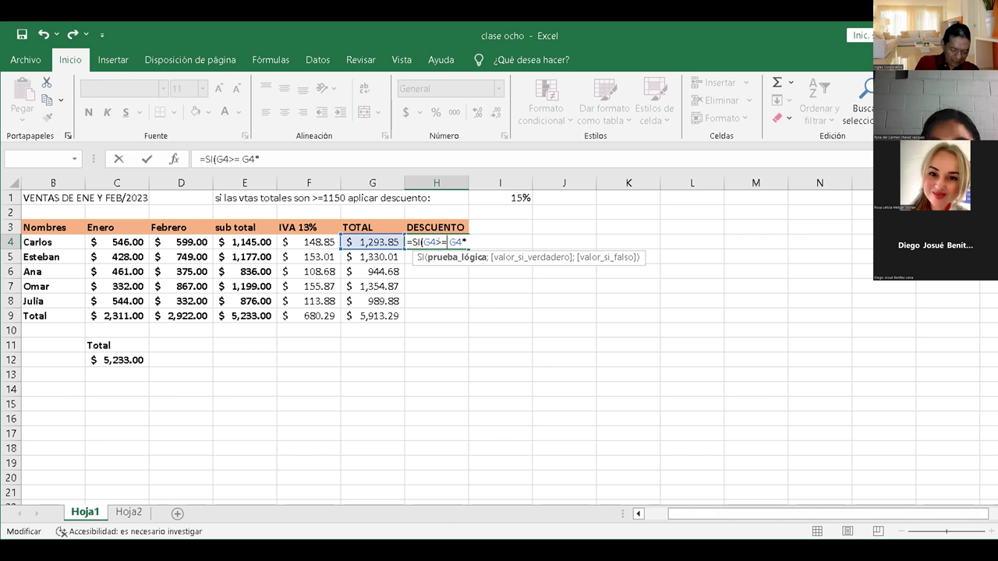
text(1150)
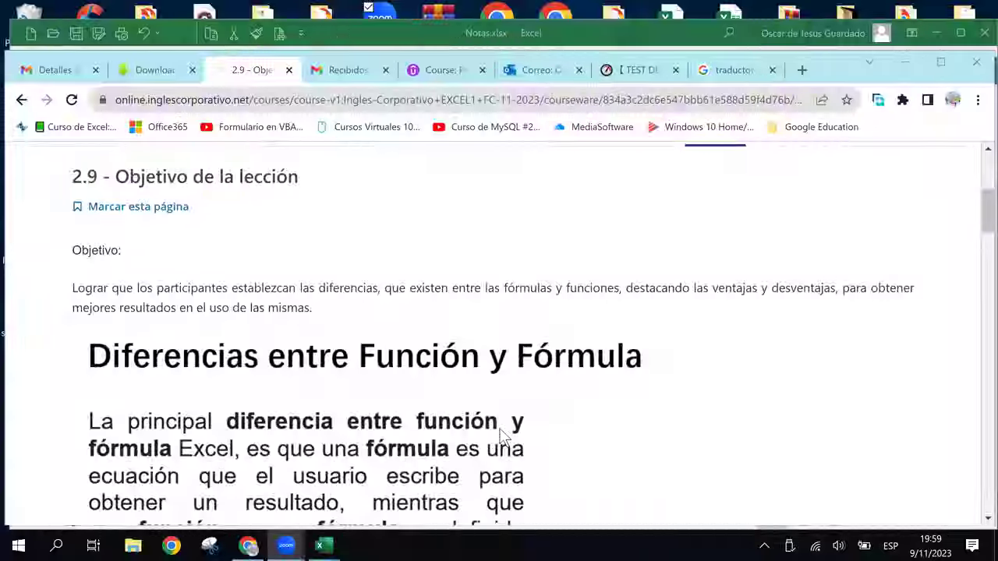
Step: Switch back to the CUADROS DE NOMBRES.xlsx workbook in Excel
mouse_move(319, 545)
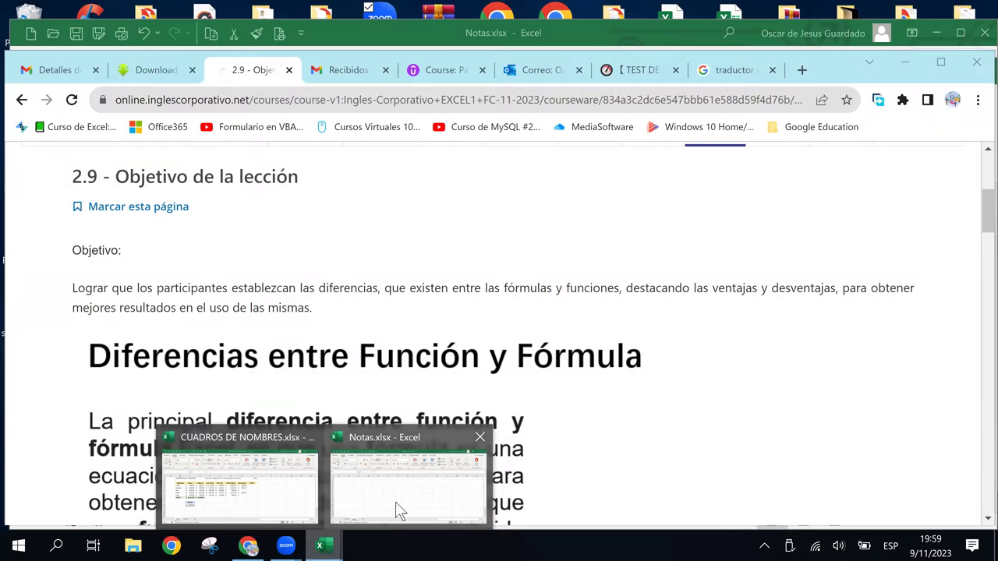
click(247, 481)
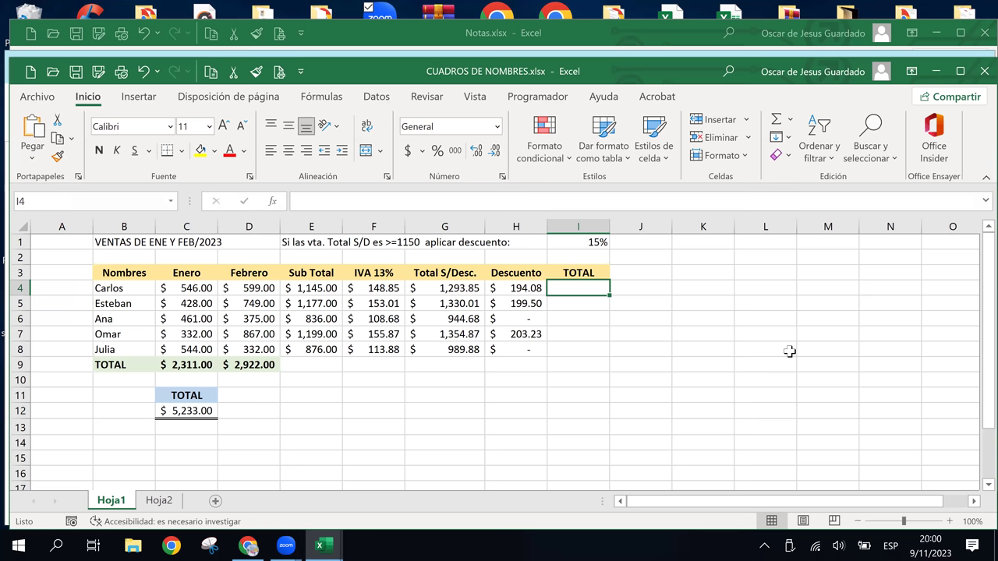
Step: Enter =G4-H4 in I4, giving a TOTAL of $1,099.77 for the first salesperson
text(=)
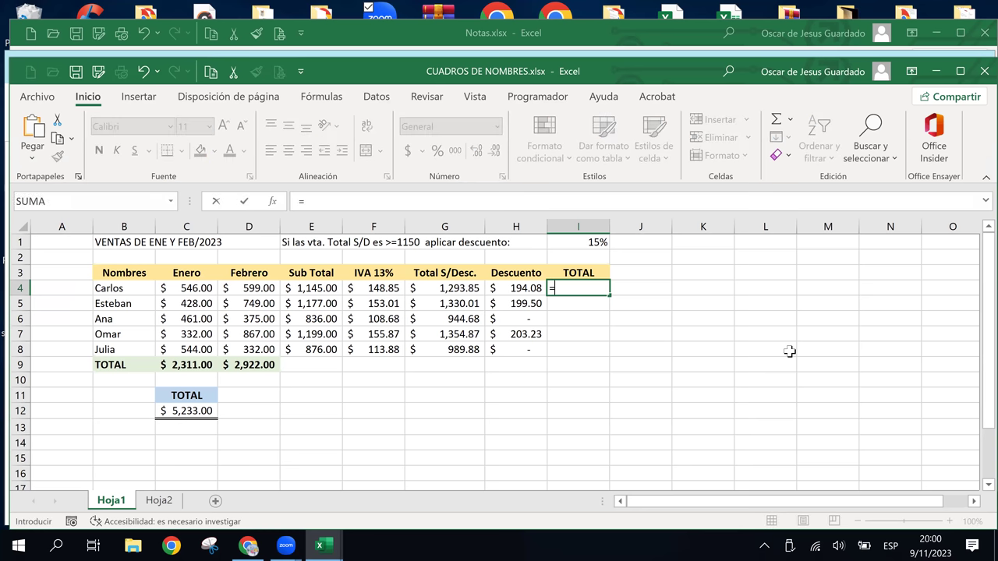
key(Left)
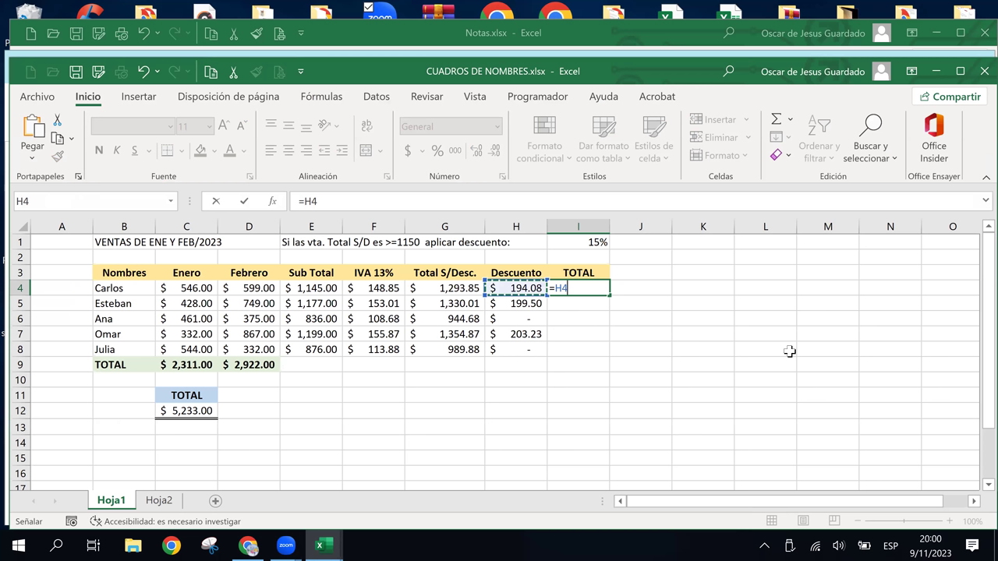
key(Left)
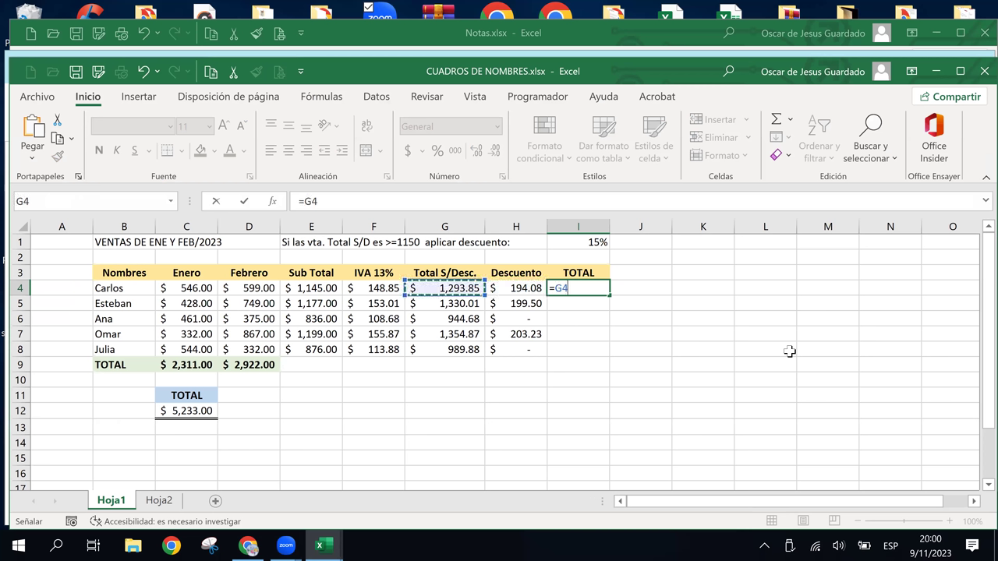
text(-)
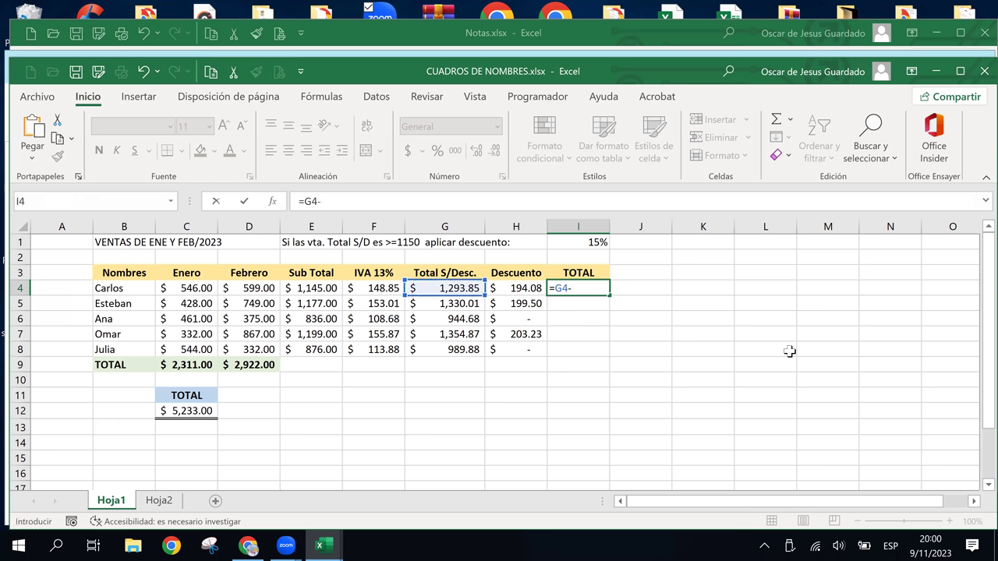
key(Left)
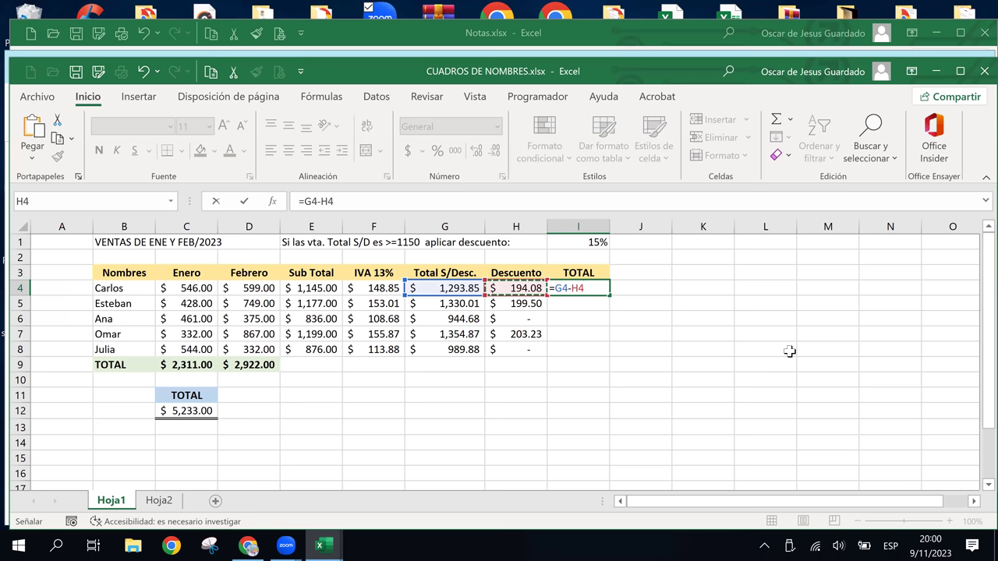
key(Return)
key(Up)
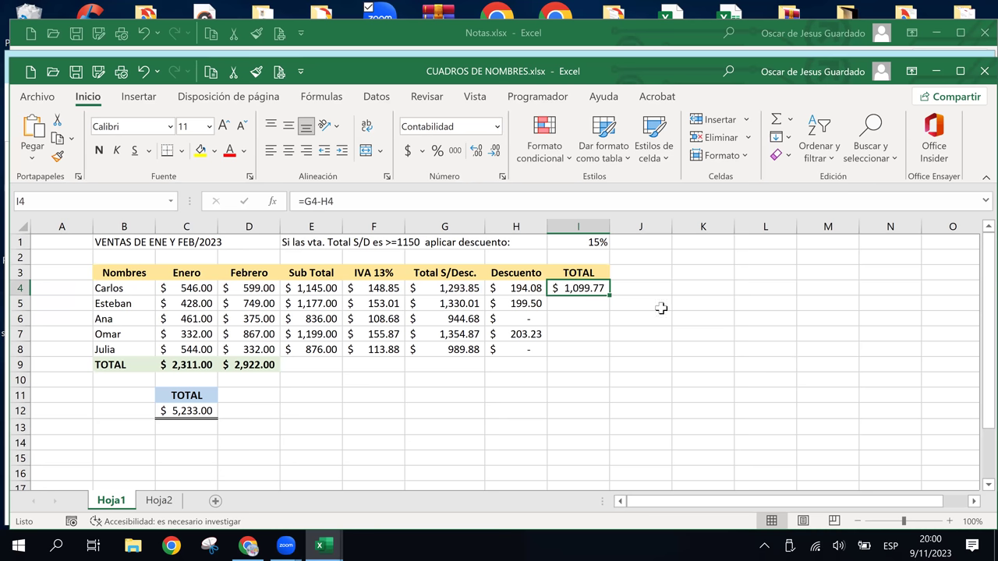
Step: Fill the TOTAL formula down to I8 ($1,130.51, $944.68, $1,151.64, $989.88) and recheck I4's formula
drag(608, 295, 616, 357)
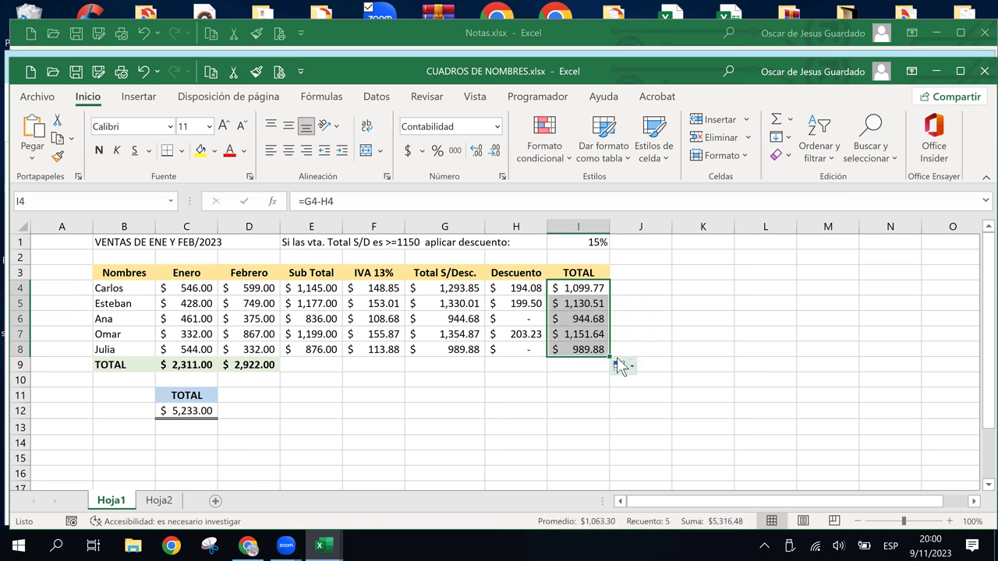
click(697, 314)
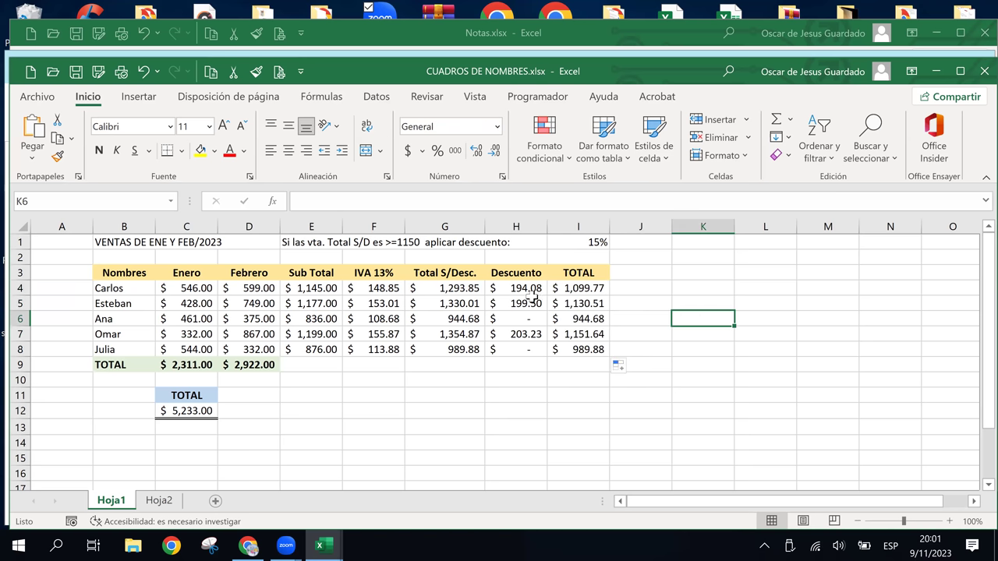
click(696, 274)
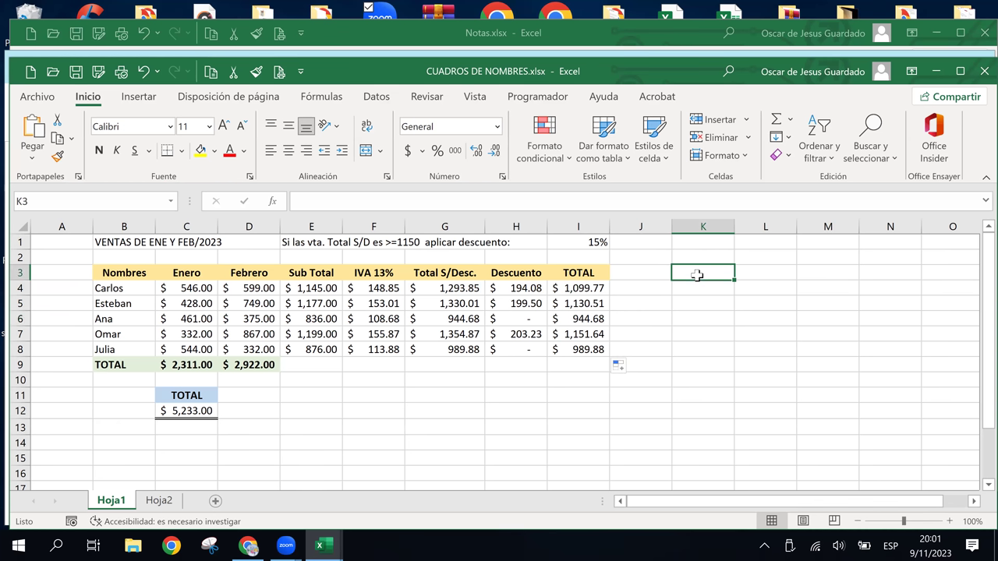
double_click(593, 289)
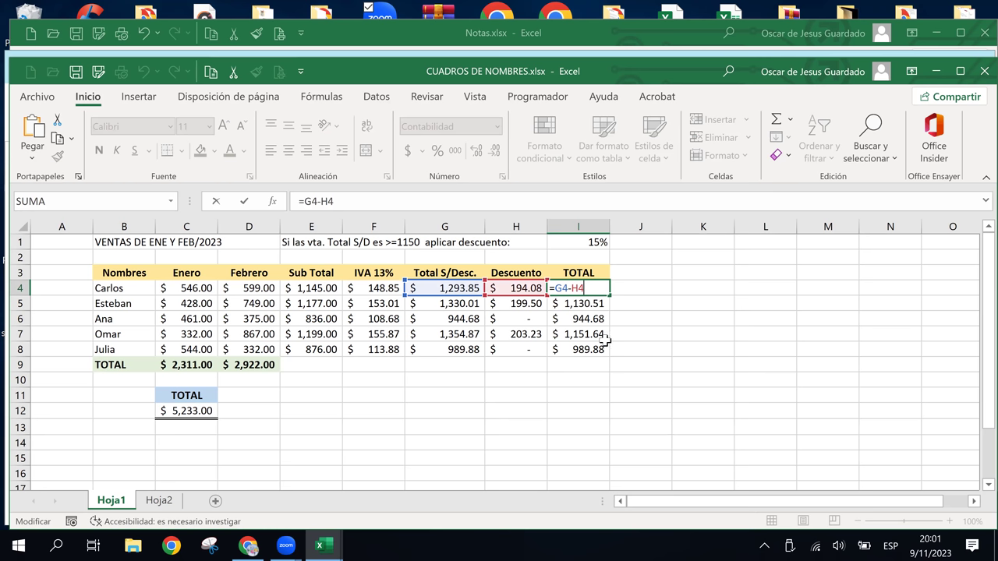
Step: Commit =G4-H4 as Carlos's TOTAL in I4, then review each TOTAL formula through Julia's in I8
key(Return)
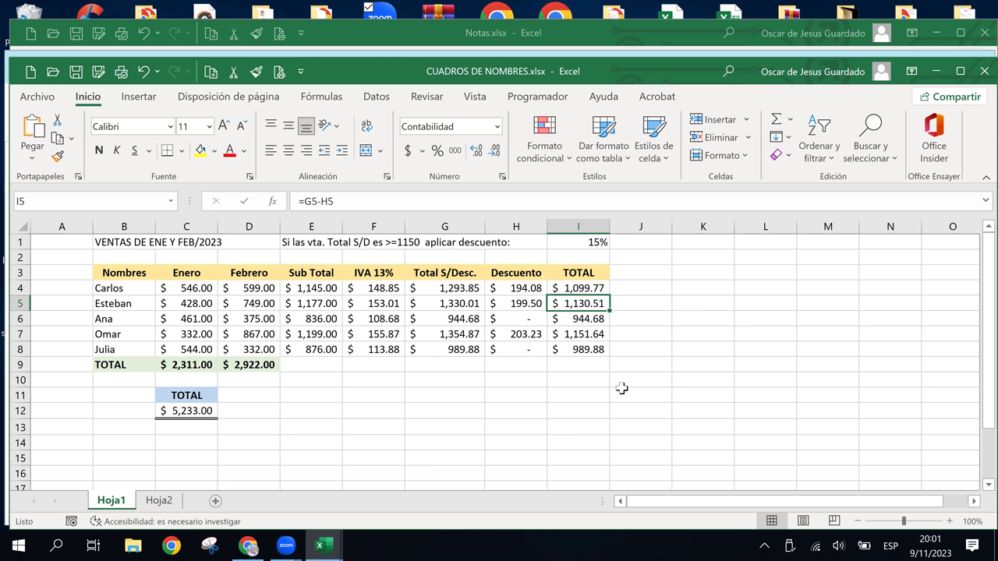
click(583, 258)
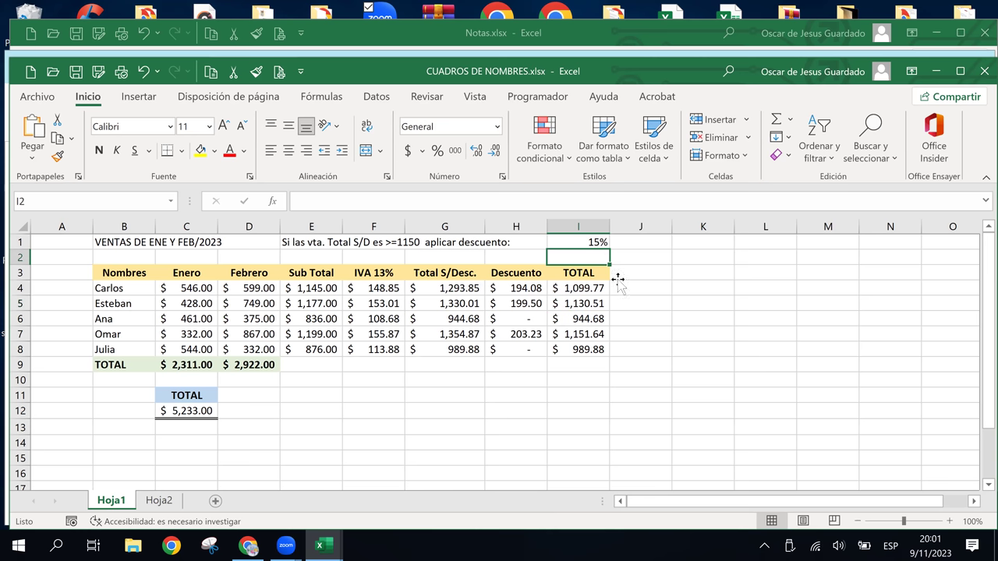
click(619, 276)
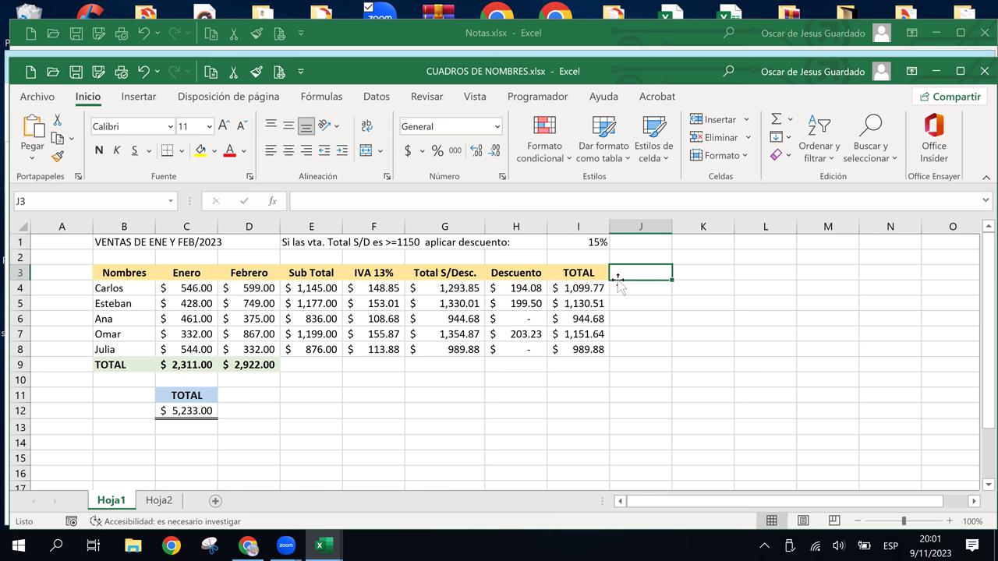
click(581, 336)
key(Up)
key(Up)
click(586, 287)
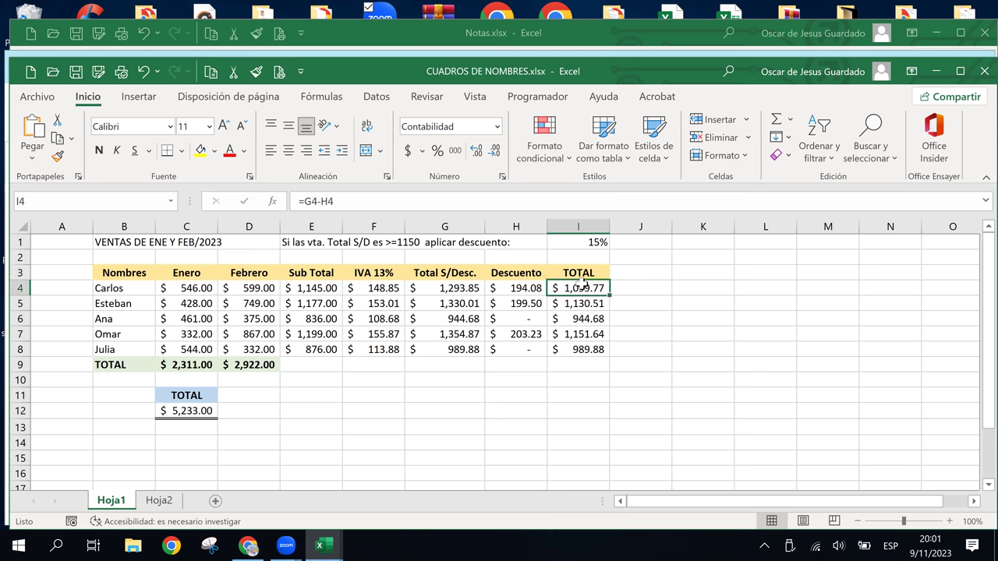
click(675, 306)
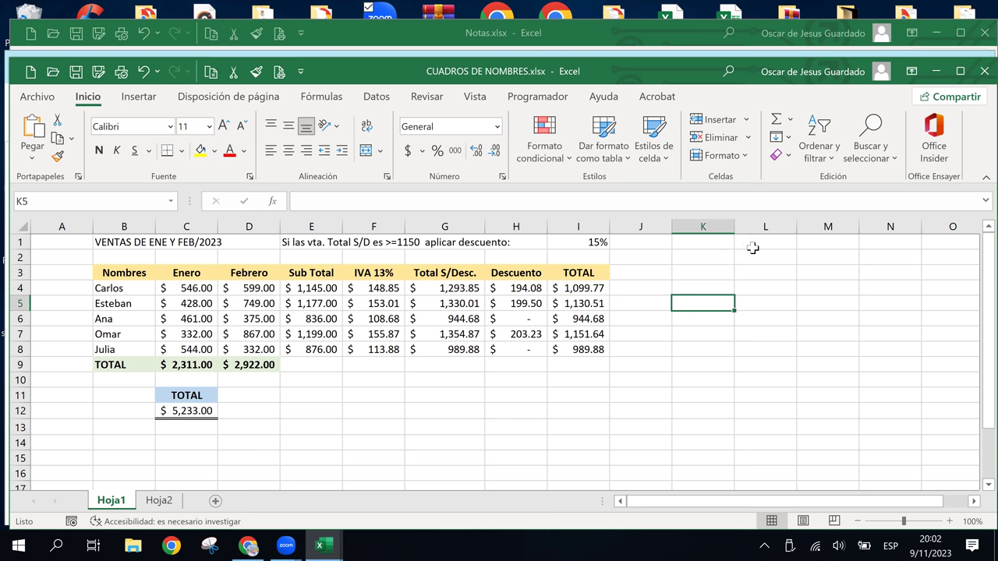
click(578, 289)
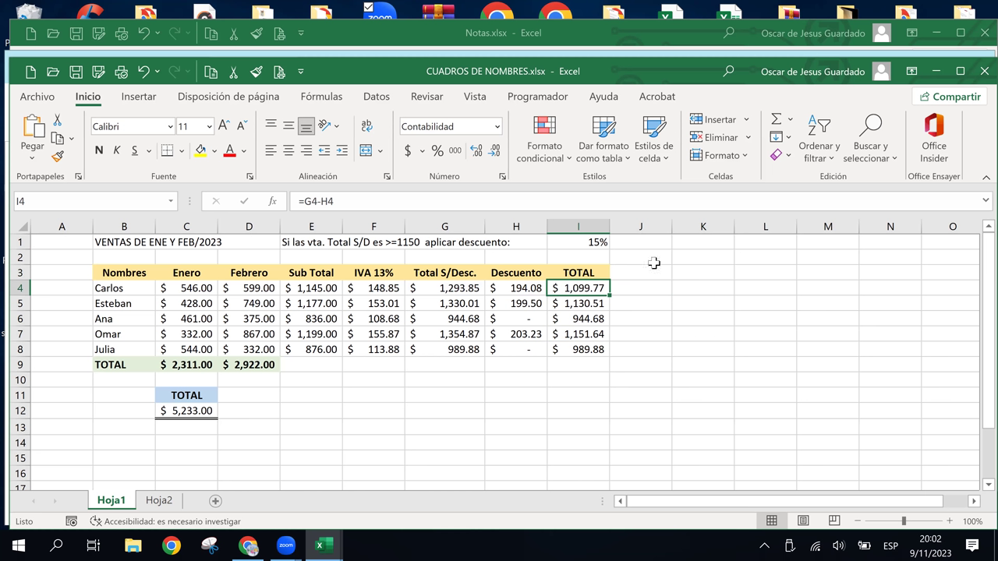
click(581, 348)
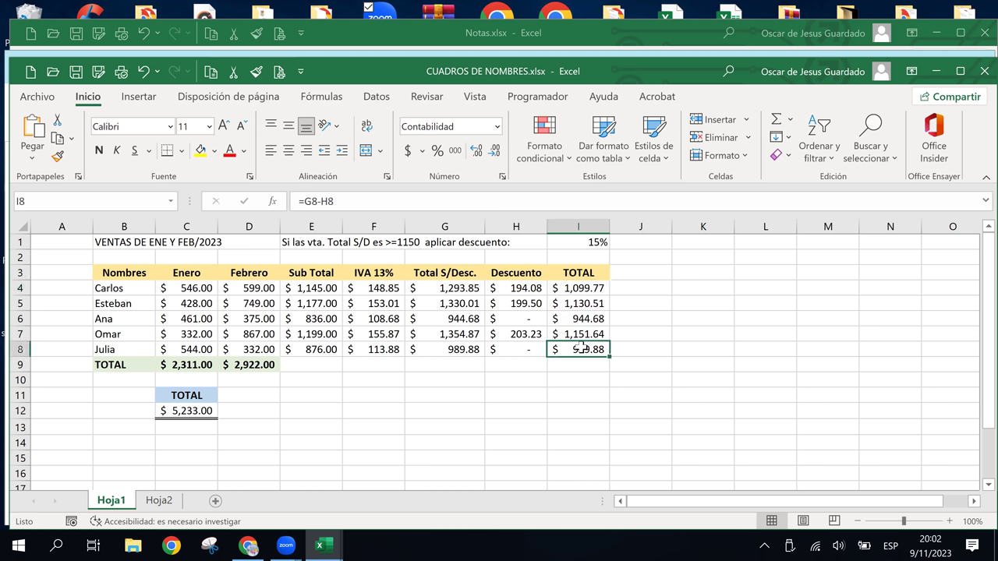
click(581, 291)
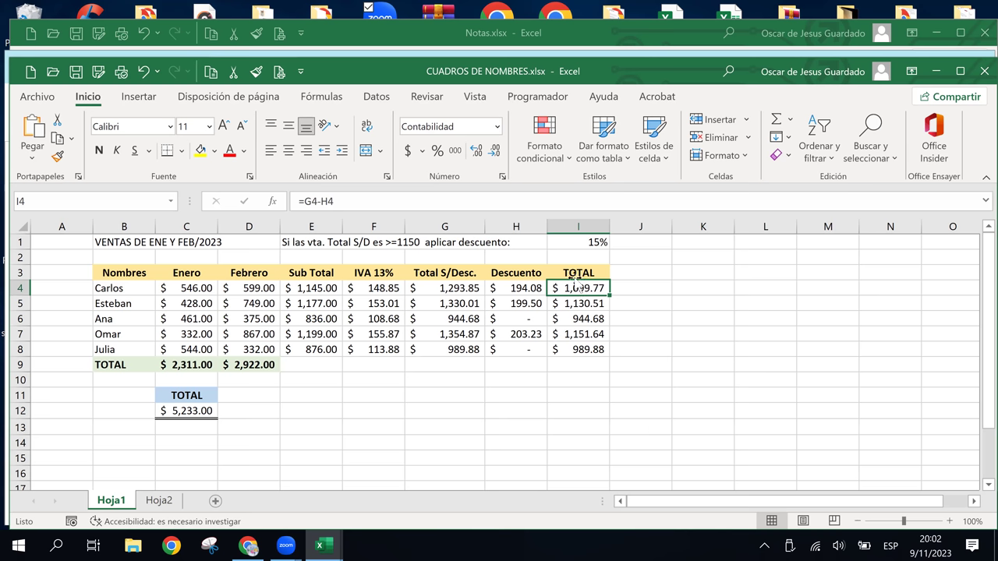
click(511, 286)
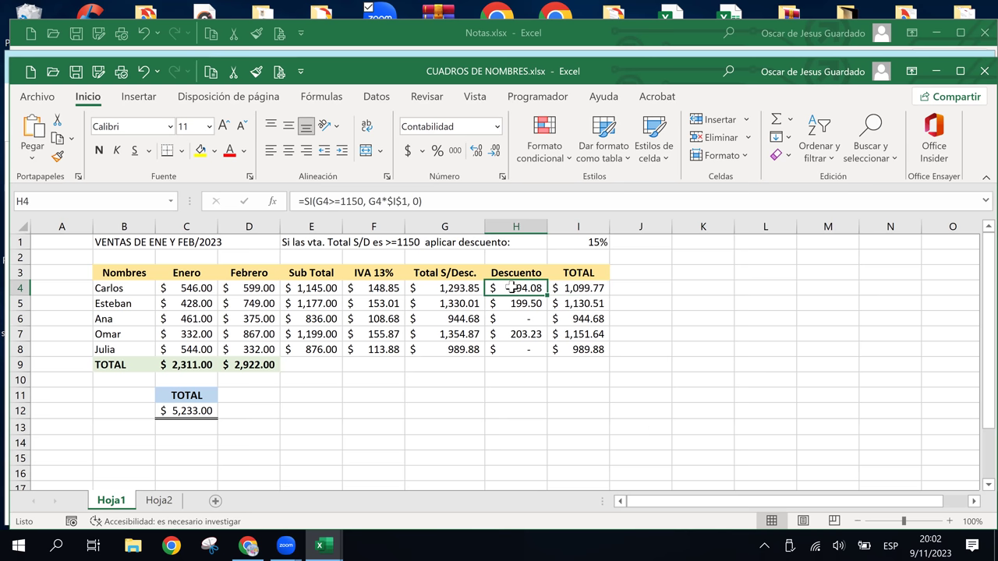
double_click(511, 287)
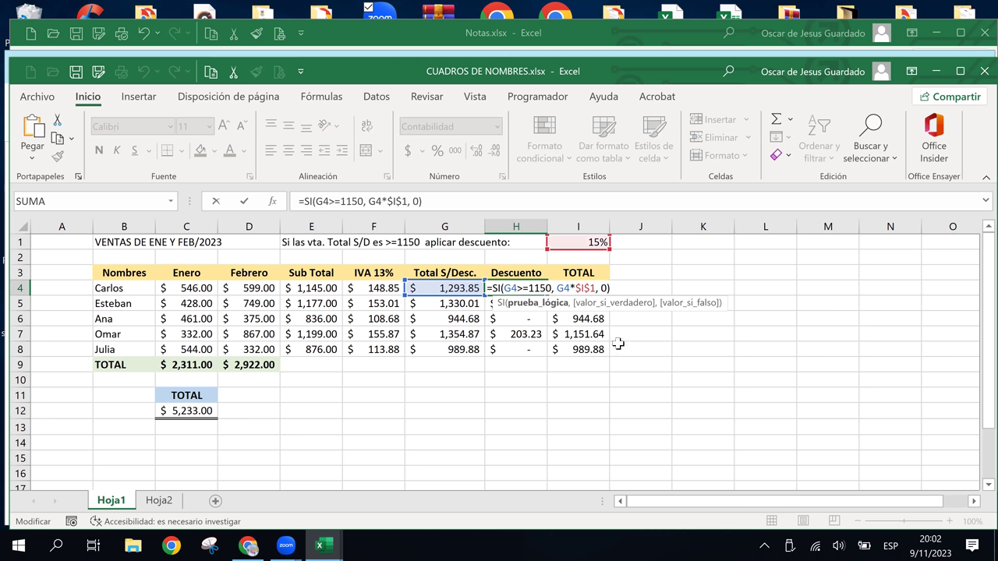
click(614, 289)
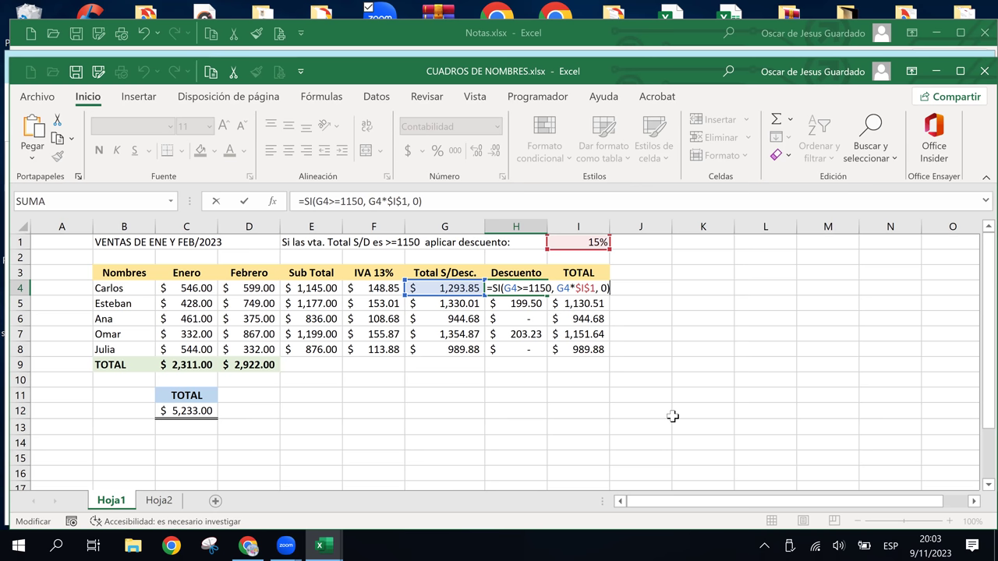
key(Return)
key(Up)
key(Right)
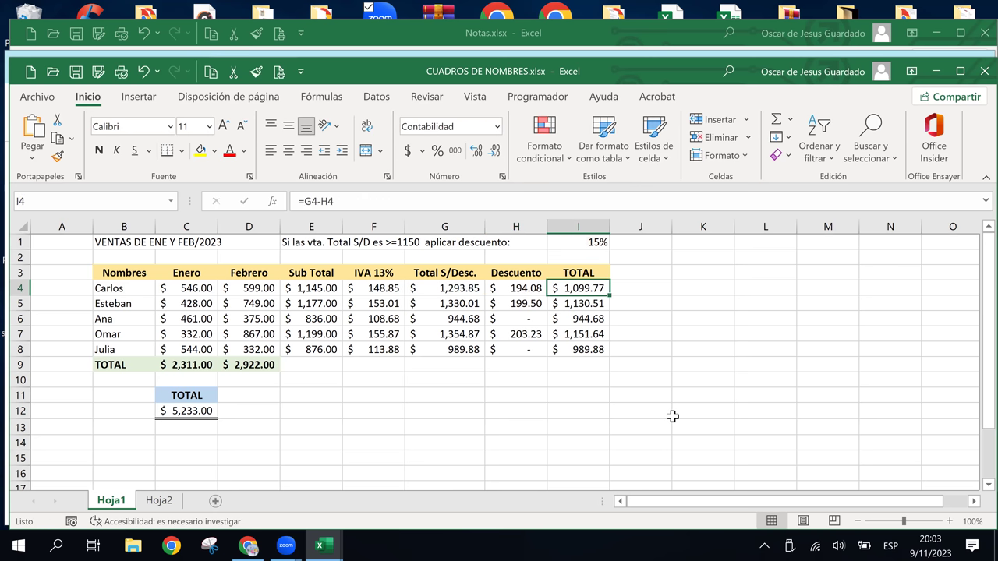
key(F2)
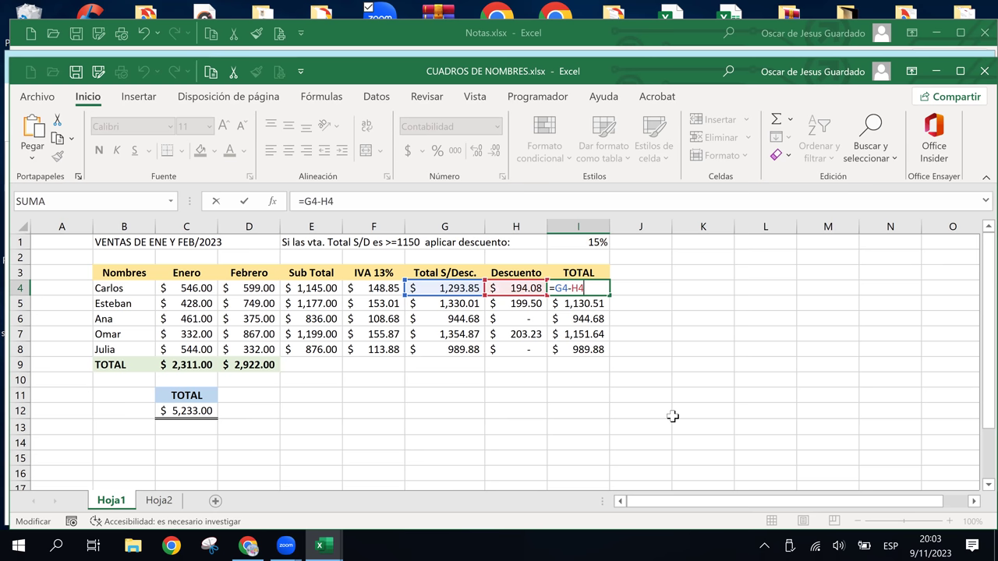
key(Return)
key(Up)
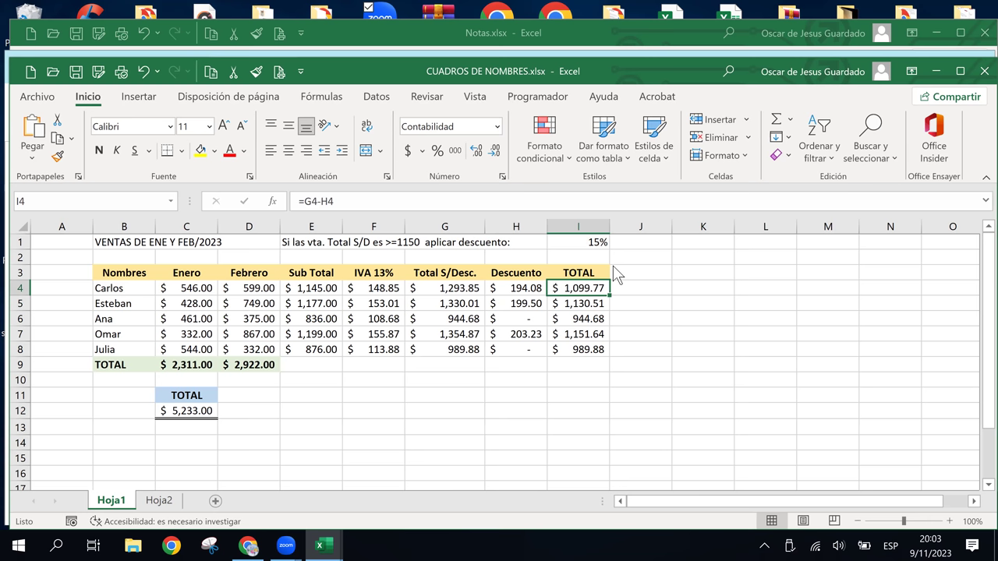
Step: Bring the Inglés Corporativo lesson 2.9 page forward and scroll through its content back to the top
click(251, 548)
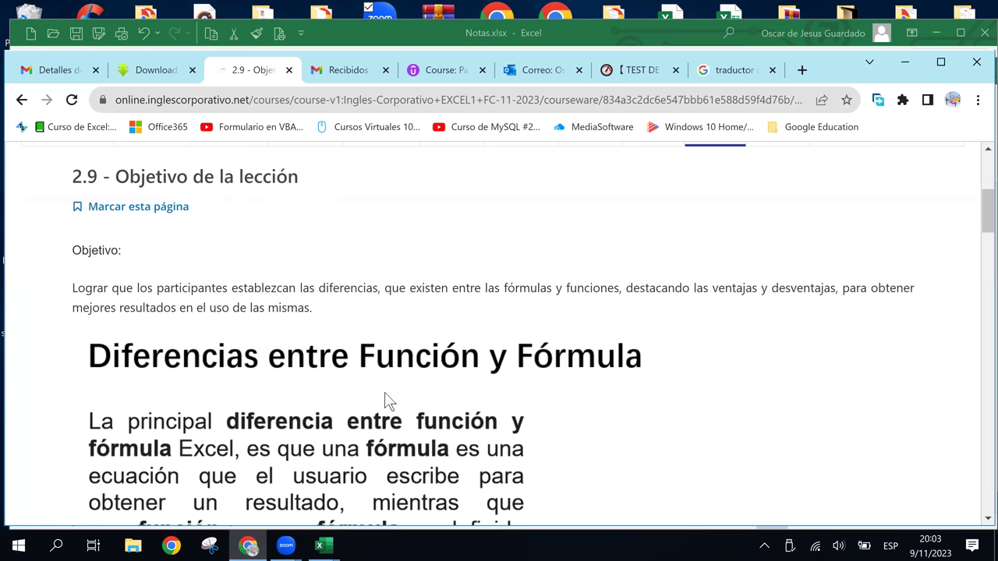
drag(986, 209, 984, 152)
scroll(875, 220, down, 2)
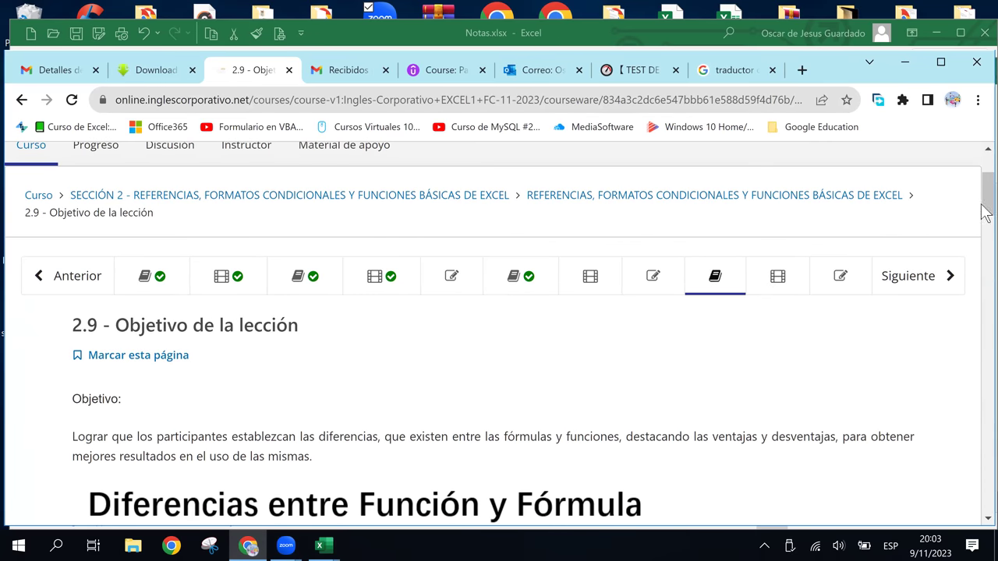
mouse_move(984, 204)
mouse_down()
mouse_move(983, 497)
mouse_move(985, 263)
mouse_up()
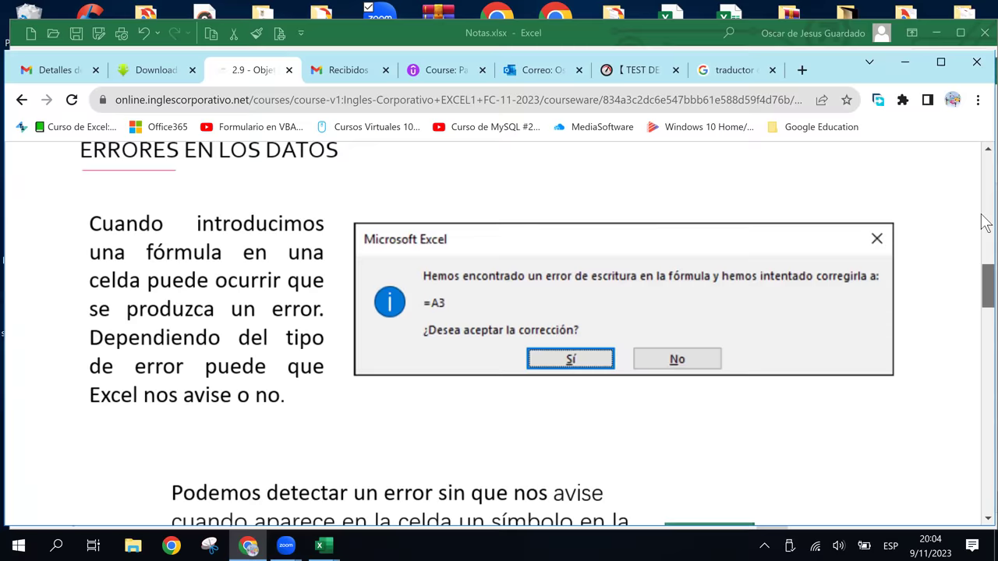
drag(985, 222, 985, 203)
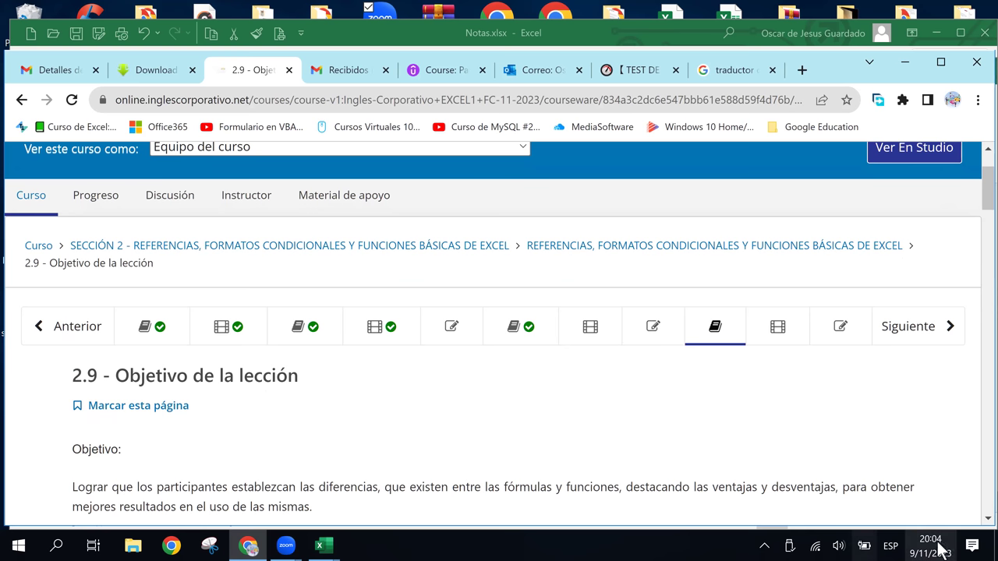
mouse_move(985, 210)
mouse_down()
mouse_move(985, 295)
mouse_move(871, 69)
mouse_up()
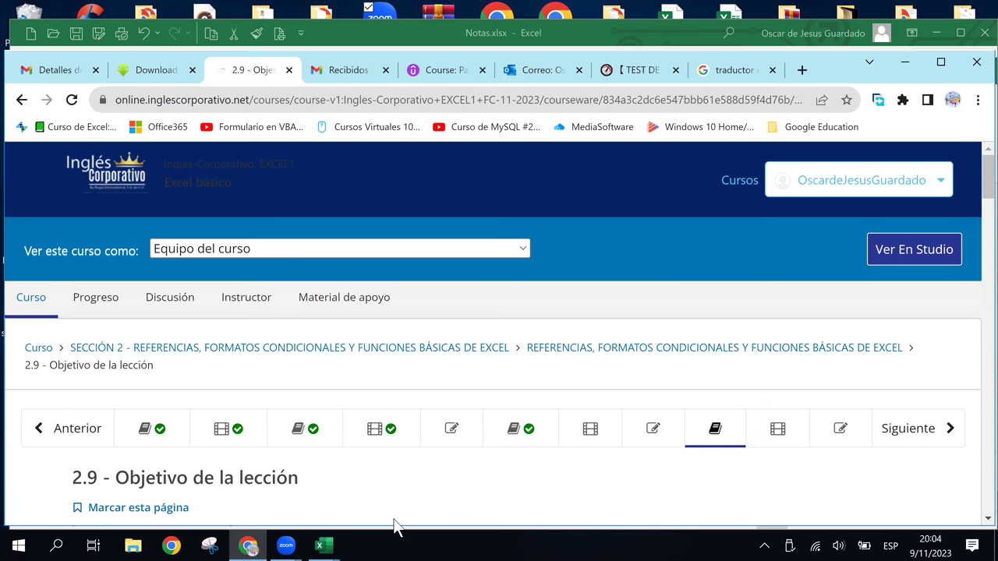
Step: Close CUADROS DE NOMBRES.xlsx choosing Guardar, then close Notas.xlsx choosing No guardar
click(326, 548)
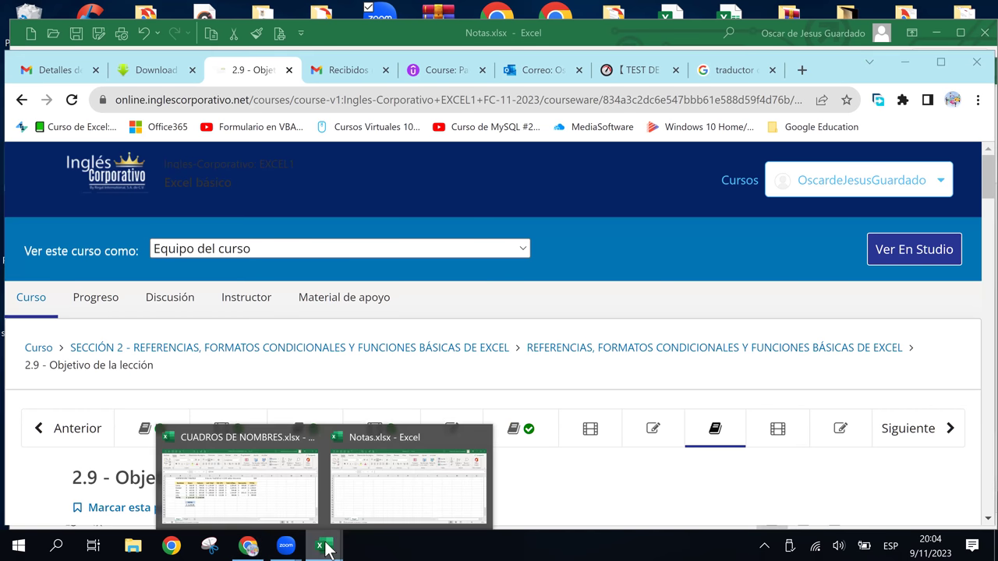
click(268, 499)
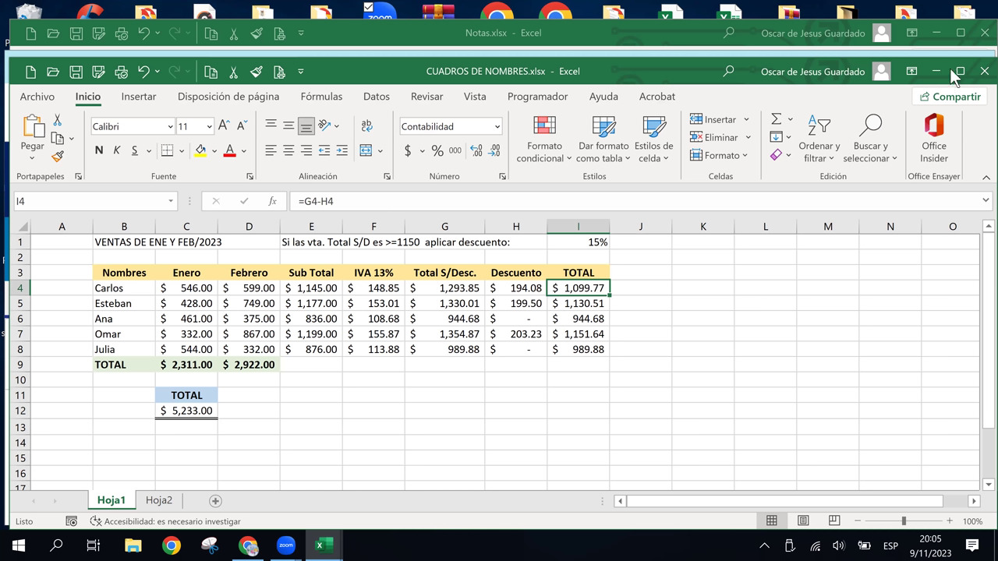
click(984, 74)
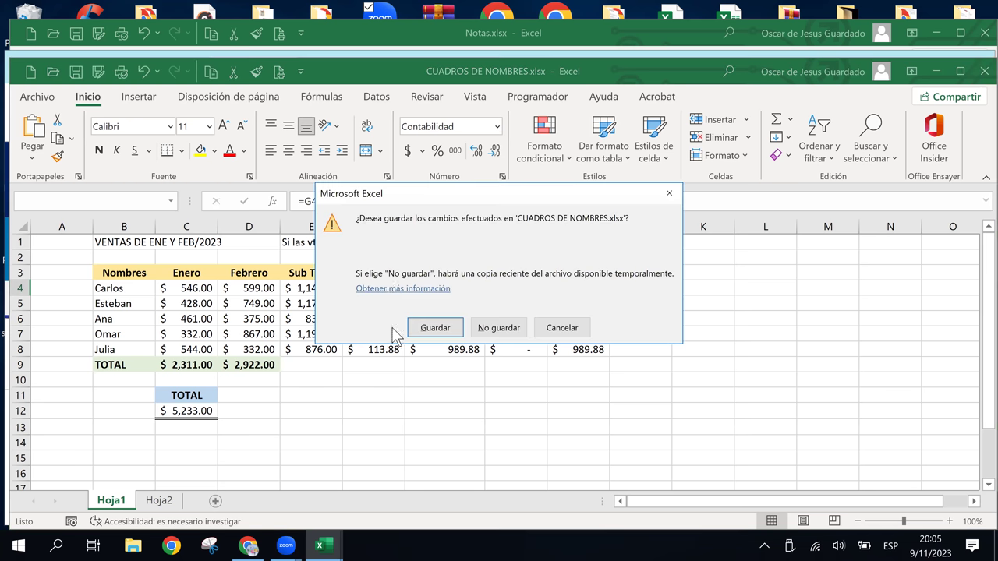
click(445, 327)
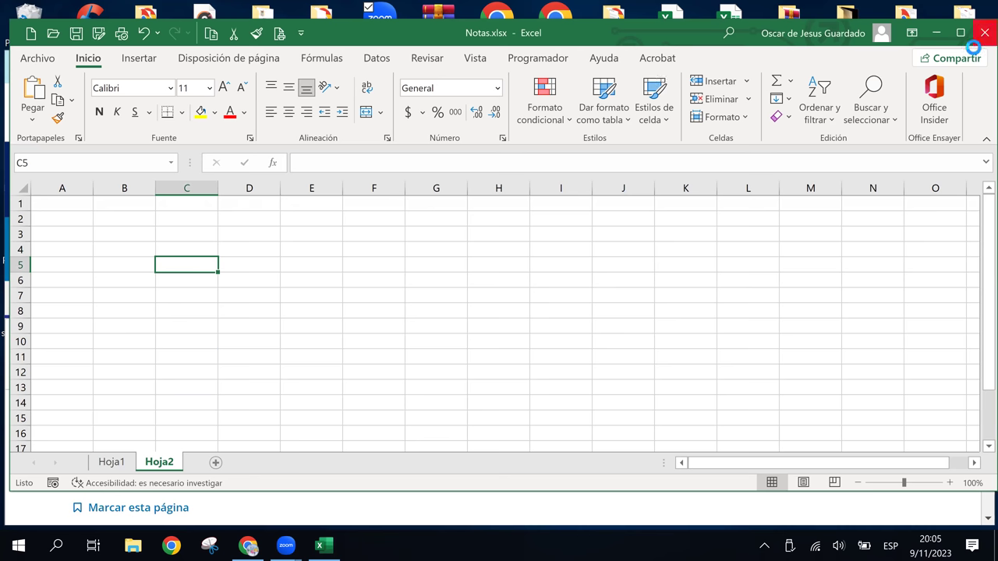
click(983, 35)
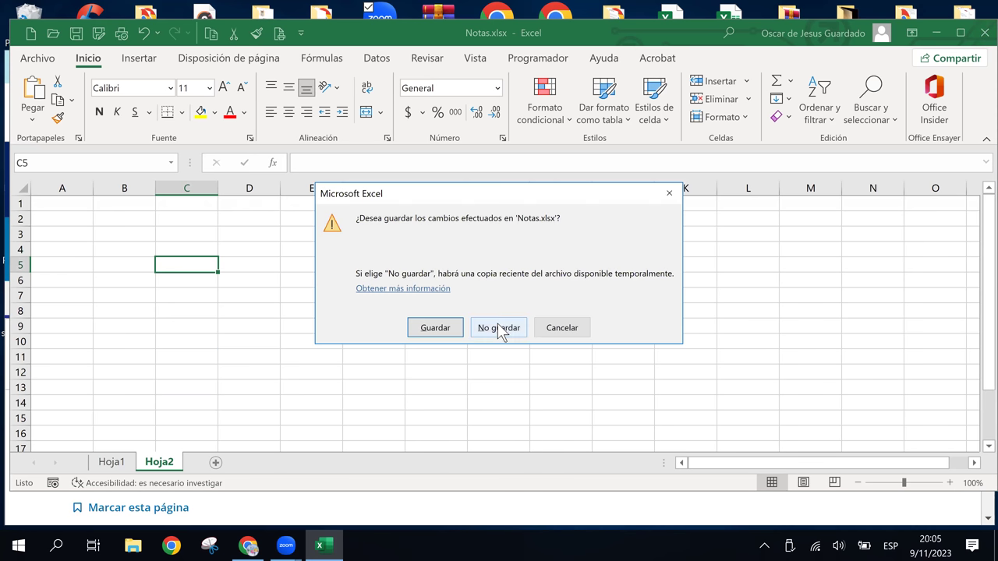
click(499, 327)
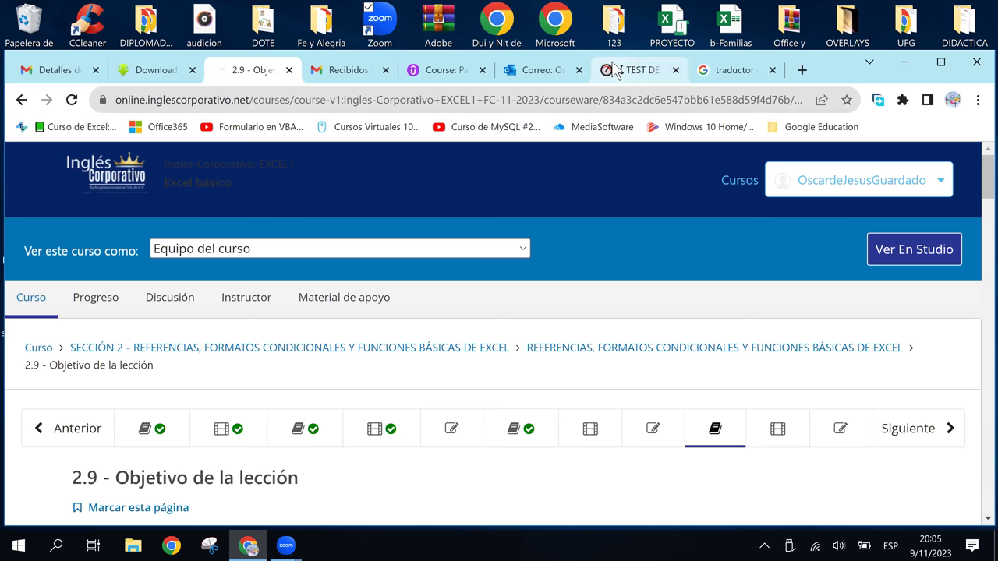